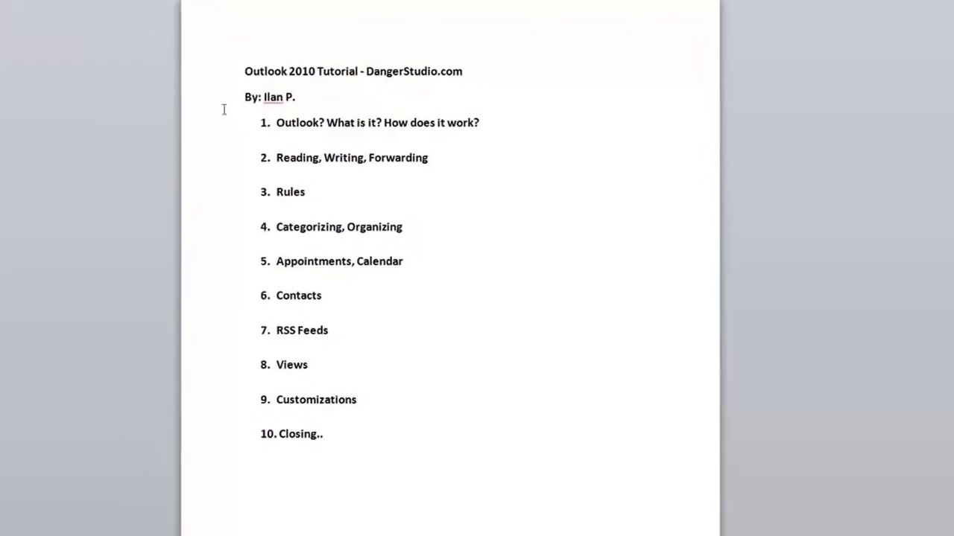
Select item 1's text in the Word outline, then launch Microsoft Outlook 2010 from the Start menu.
drag(71, 44, 153, 37)
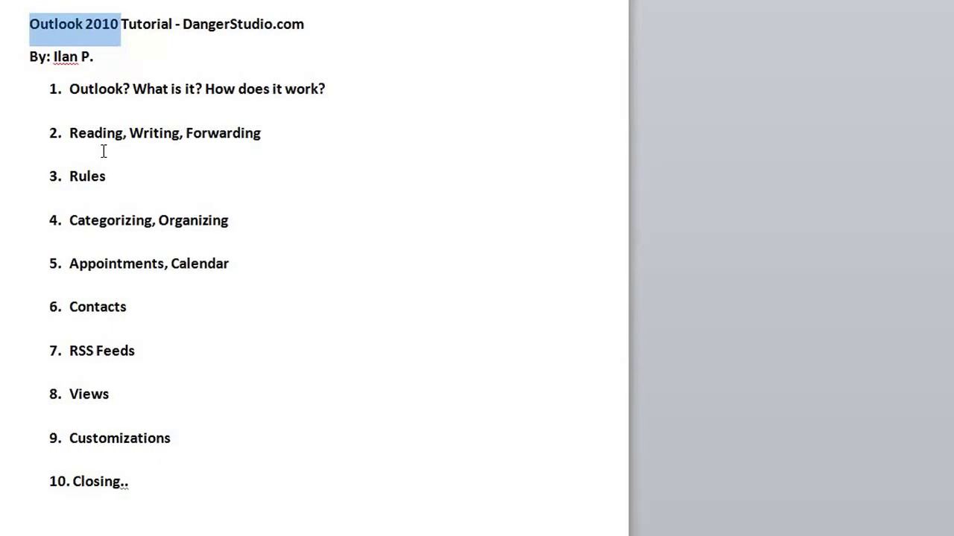
click(128, 114)
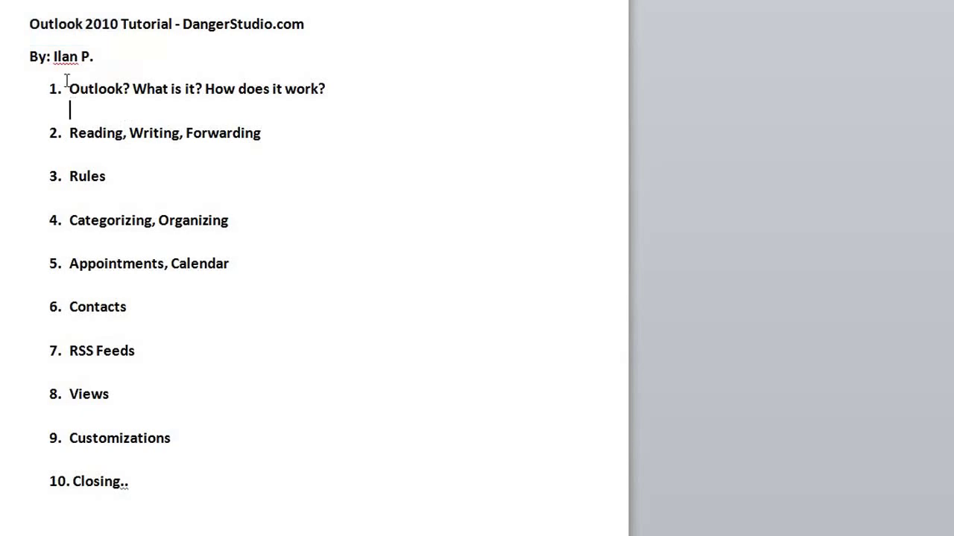
mouse_move(54, 90)
mouse_down()
mouse_move(320, 91)
mouse_move(54, 91)
mouse_up()
drag(365, 87, 64, 91)
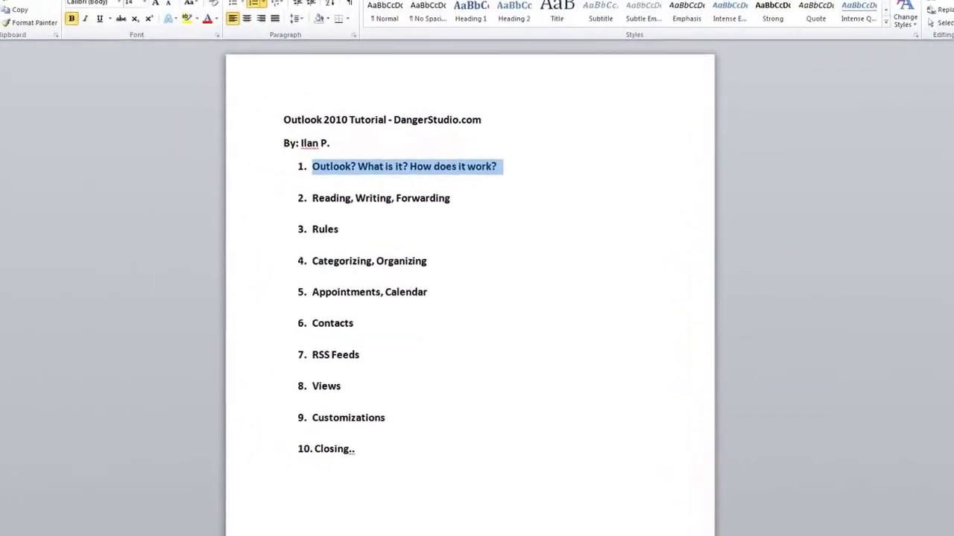
click(7, 534)
click(44, 370)
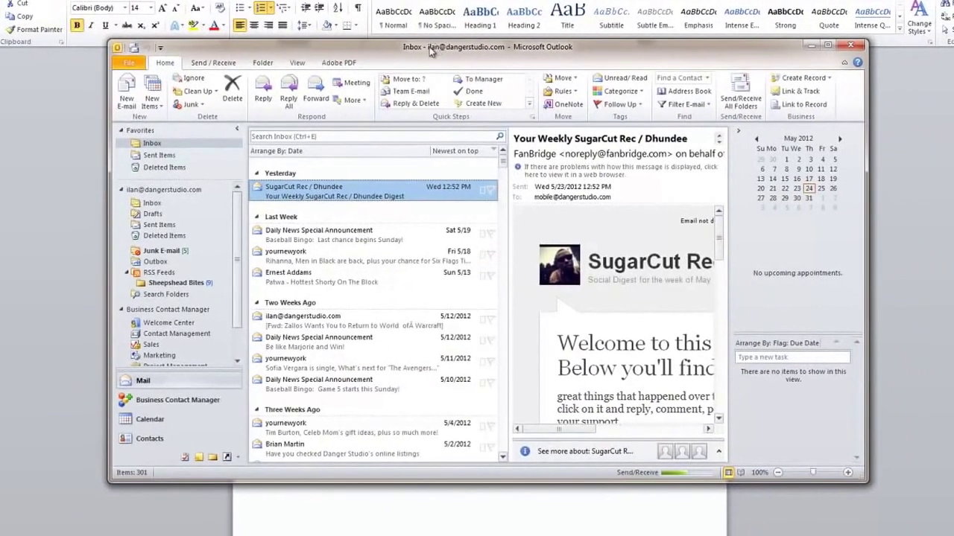
Maximize the Outlook 2010 window to fill the screen.
double_click(431, 50)
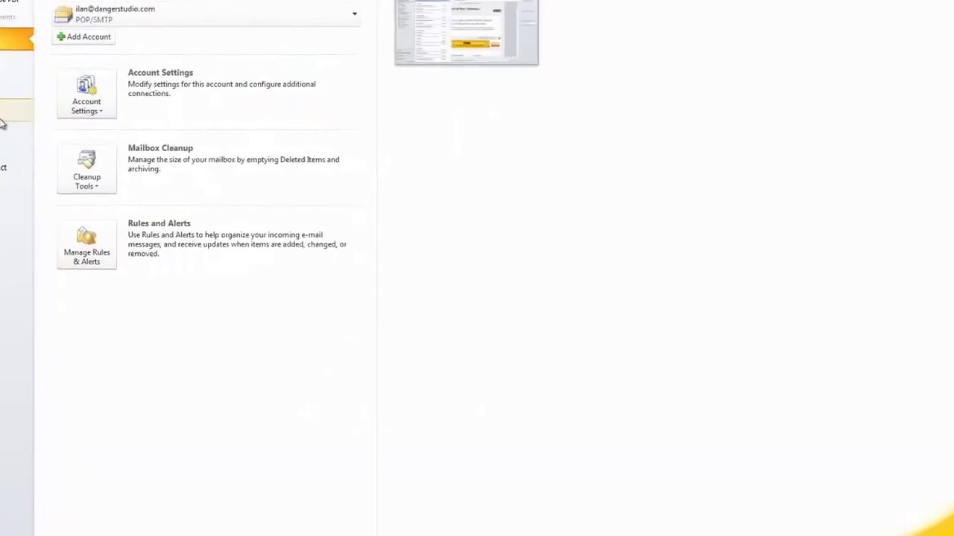
Start adding a manually configured e-mail account in Account Settings, then cancel and close without adding it.
click(54, 83)
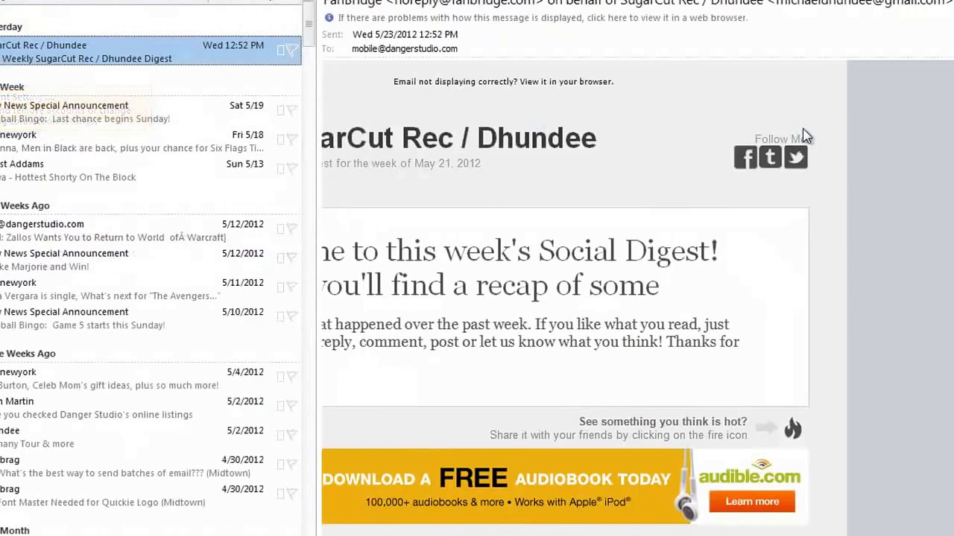
click(287, 219)
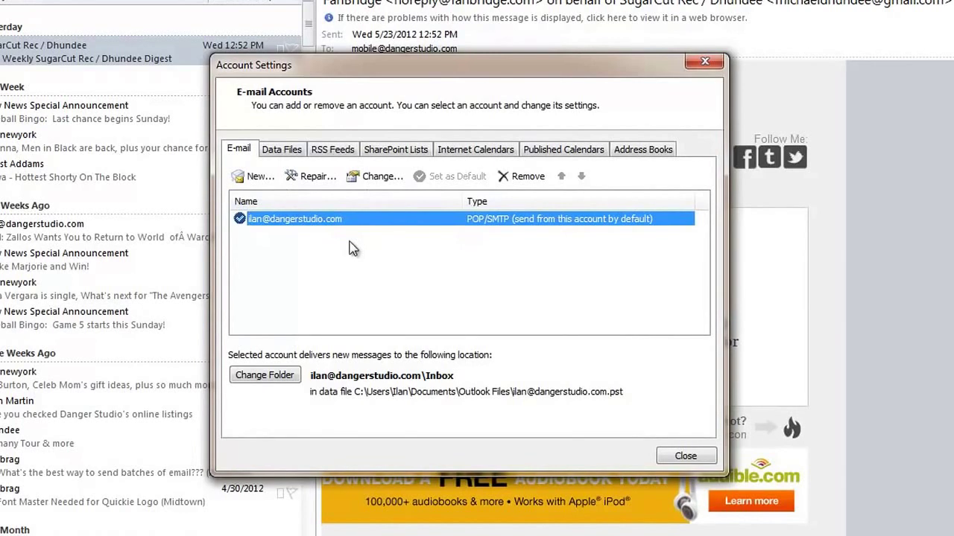
click(253, 176)
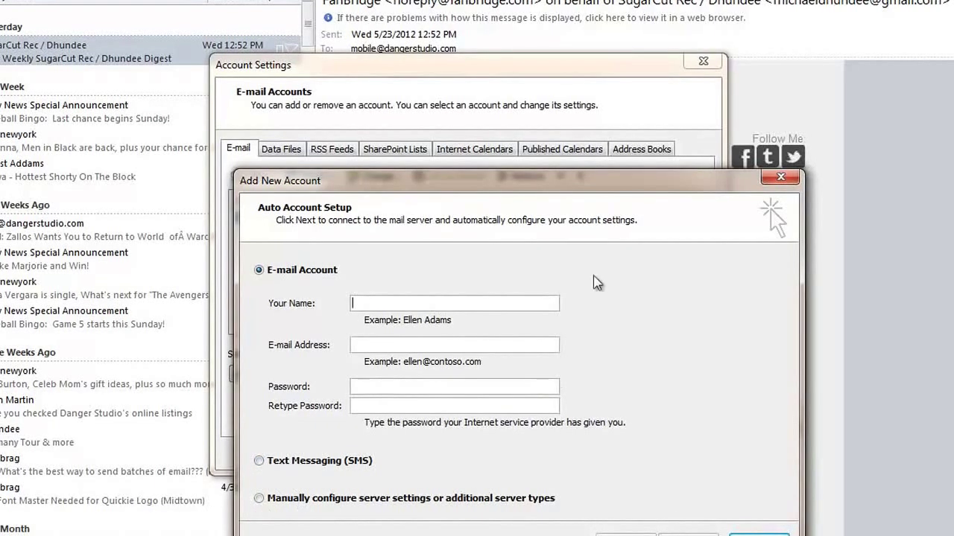
click(323, 496)
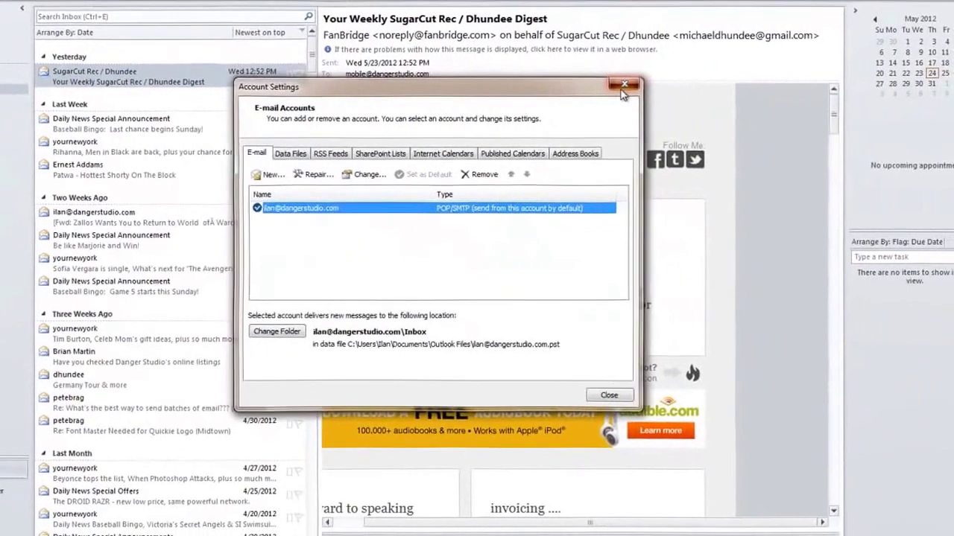
click(665, 83)
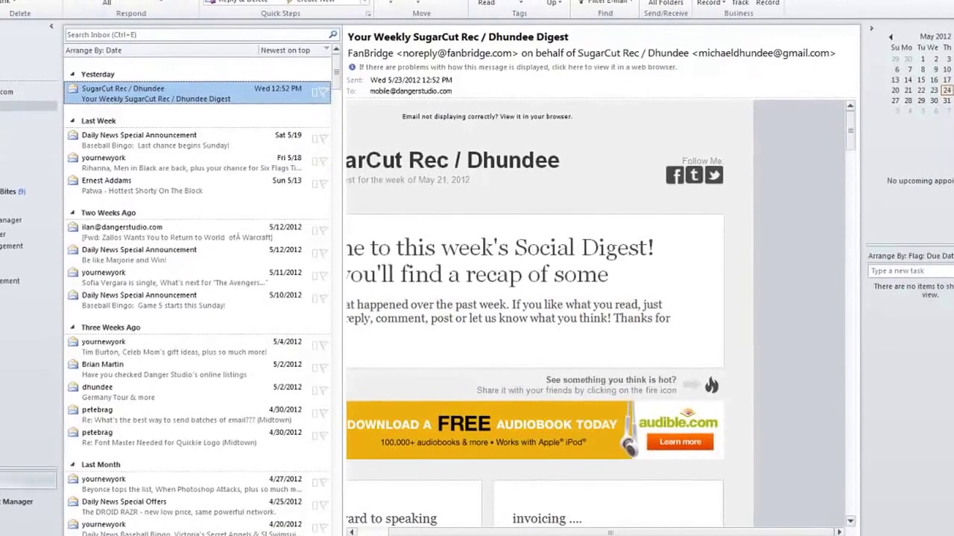
Browse the Drafts, Sent Items, Deleted Items, Junk E-mail, Outbox, RSS Feeds and Inbox folders.
click(15, 111)
click(23, 142)
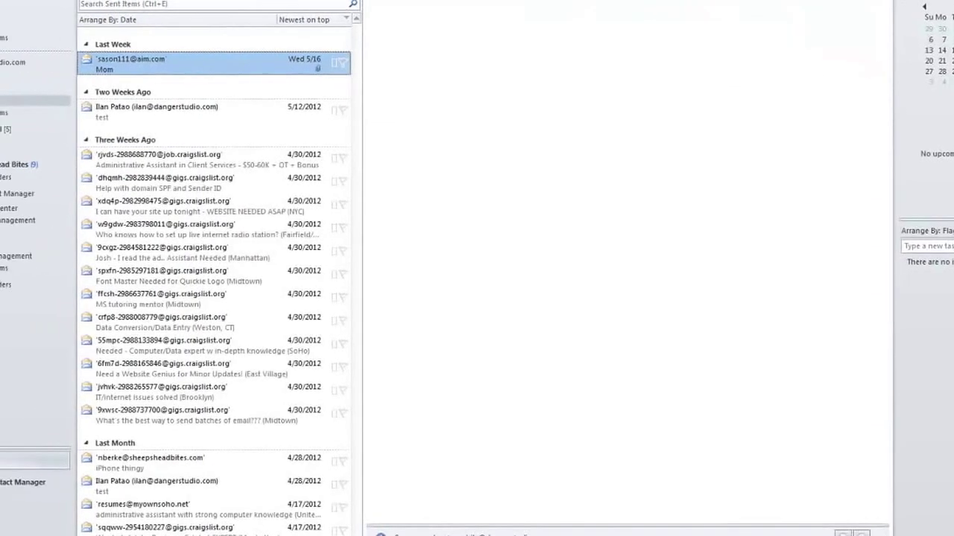
click(5, 152)
click(22, 131)
click(16, 144)
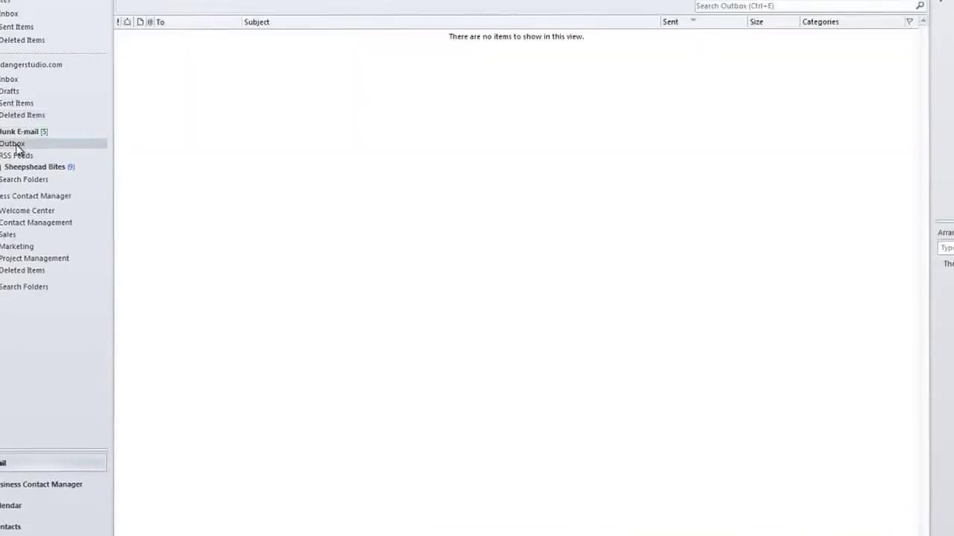
click(17, 156)
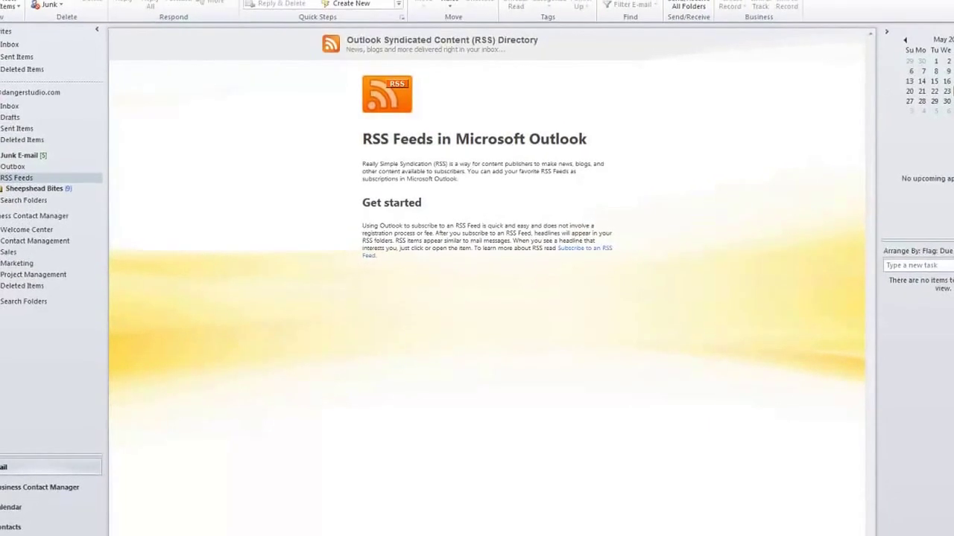
click(10, 121)
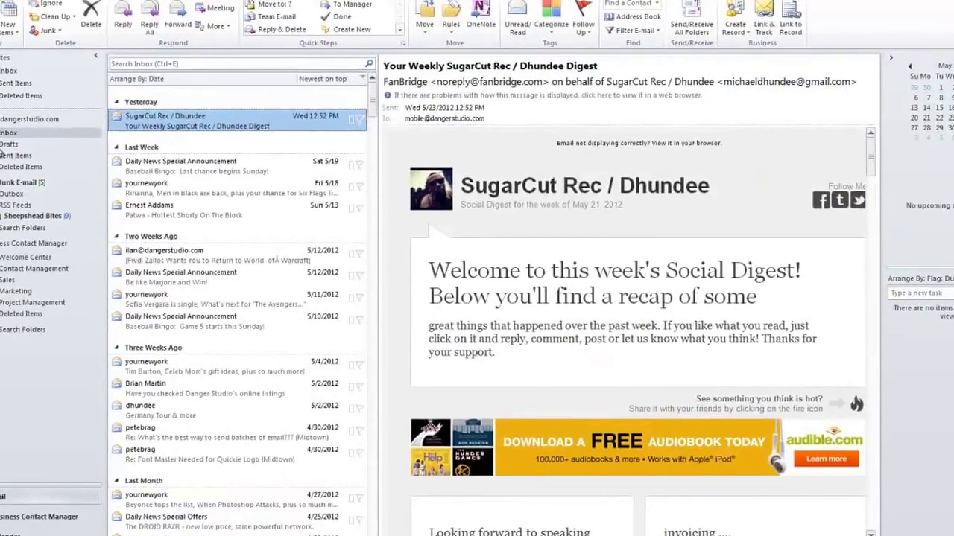
click(6, 134)
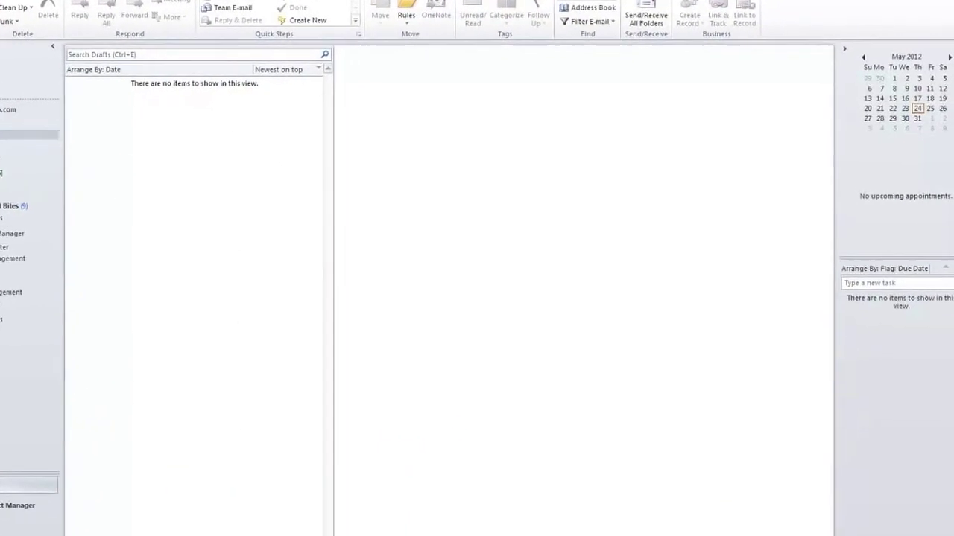
click(30, 143)
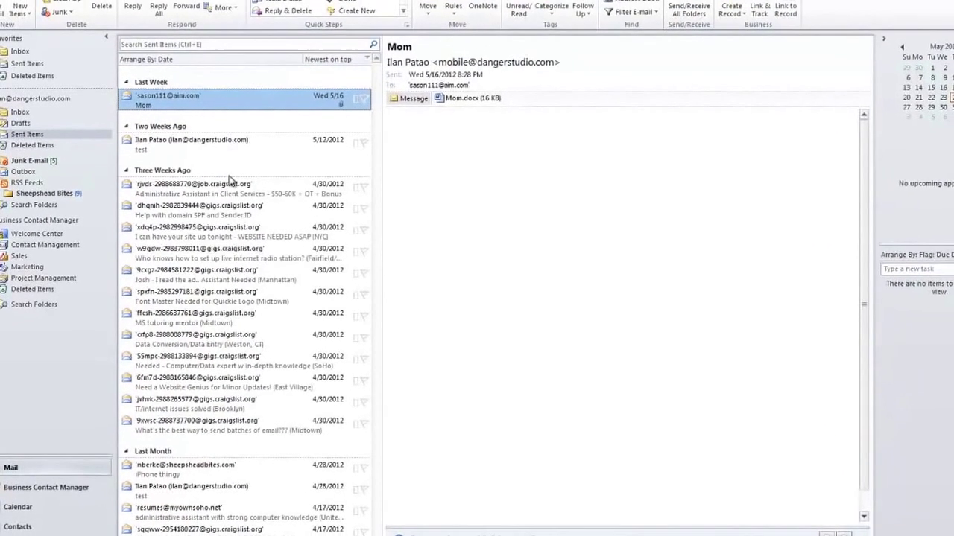
Preview the Sent Items messages, from Assistant Needed (Manhattan) to Help with domain SPF.
click(200, 263)
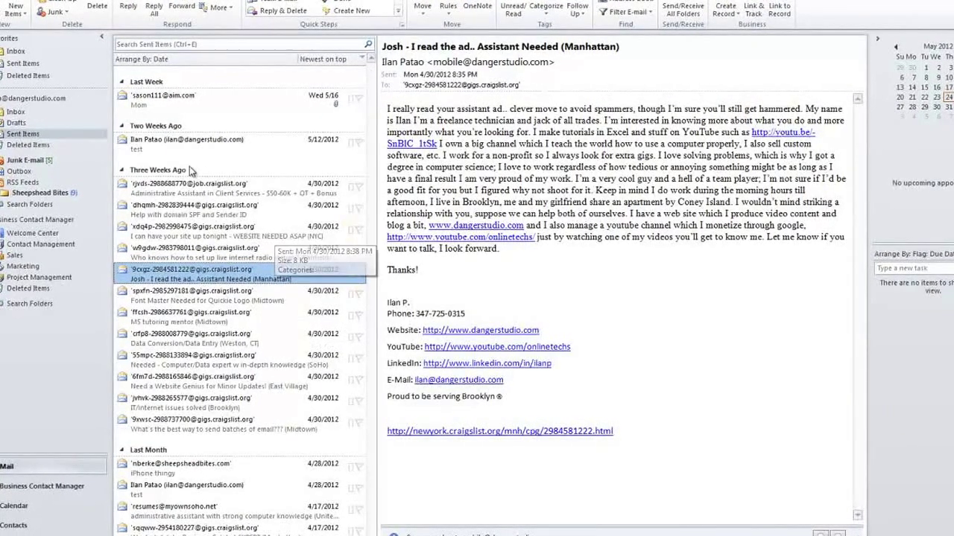
click(183, 142)
click(170, 104)
click(178, 339)
click(179, 359)
click(181, 253)
click(181, 210)
Open Junk E-mail and preview messages like Google Places, Warcraft, iBillboards and NY Daily News.
click(22, 145)
click(28, 161)
click(181, 128)
click(179, 167)
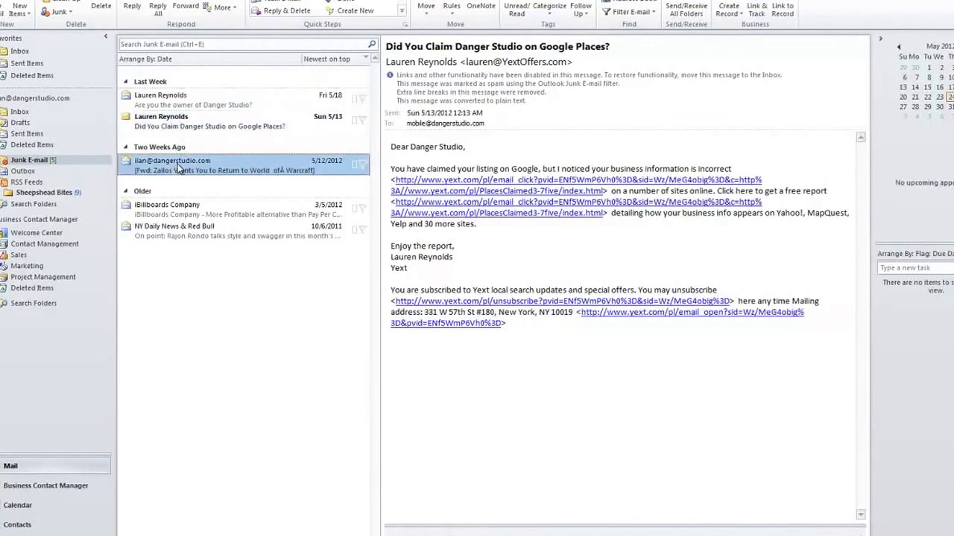
click(181, 212)
click(181, 233)
click(175, 170)
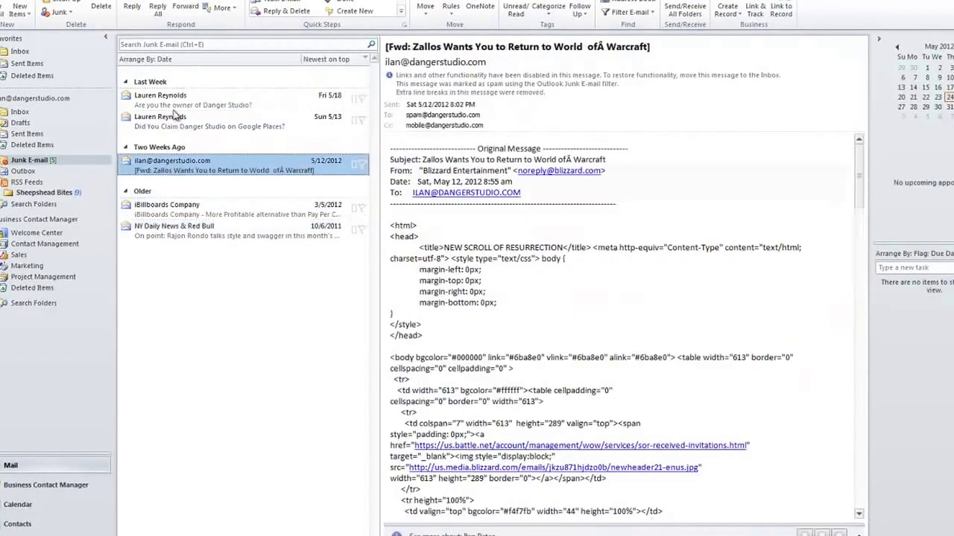
click(173, 108)
click(174, 129)
click(198, 231)
Step through the remaining junk messages, then open the Sheepshead Bites RSS feed.
key(Up)
key(Up)
key(Up)
key(Up)
key(Up)
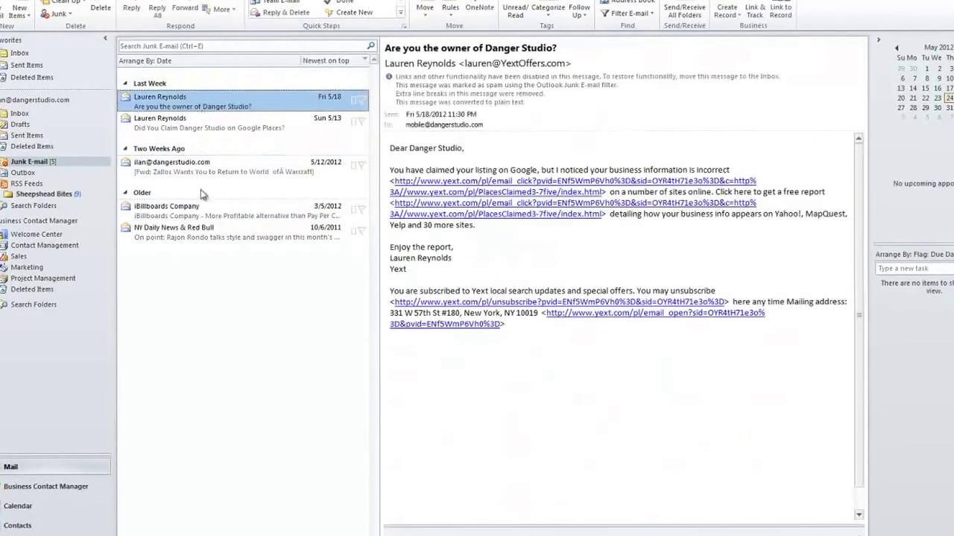
click(199, 211)
click(202, 231)
click(200, 168)
click(195, 132)
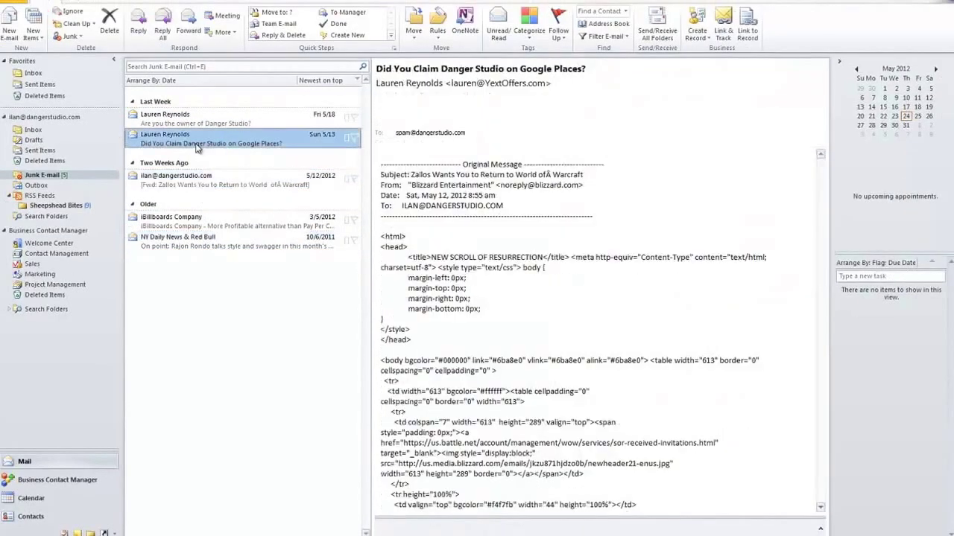
key(Up)
key(Up)
click(41, 187)
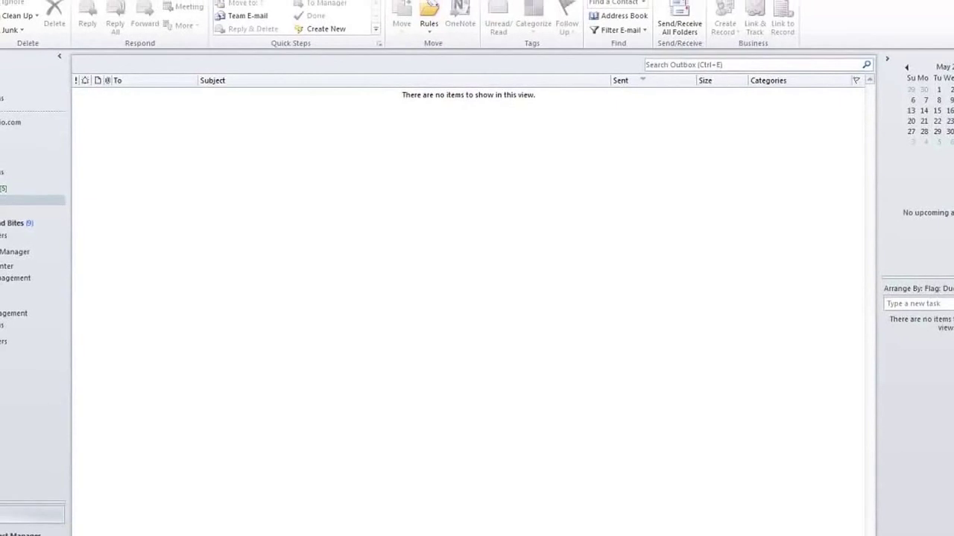
click(21, 223)
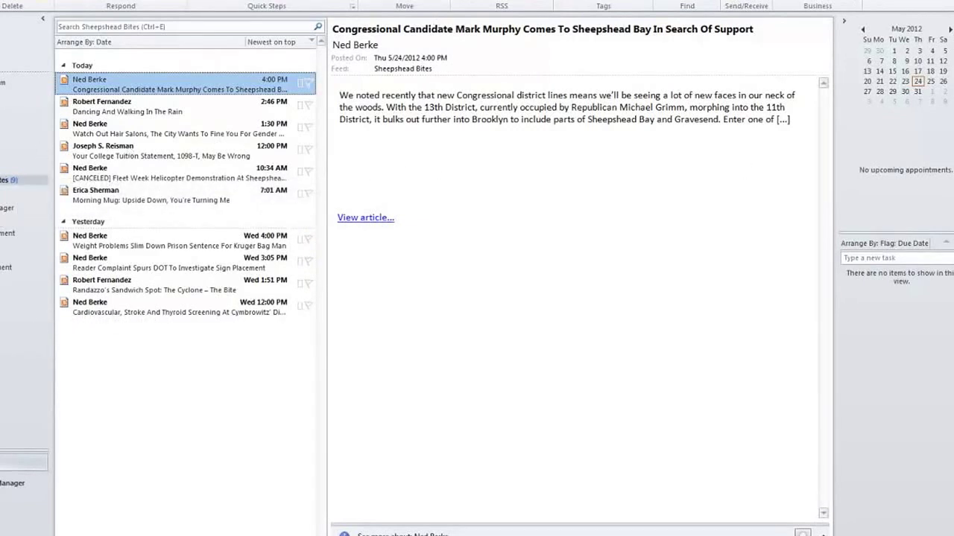
Start a New Search Folder from the Search Folders menu, cancel it, and return to the Inbox.
right_click(1, 192)
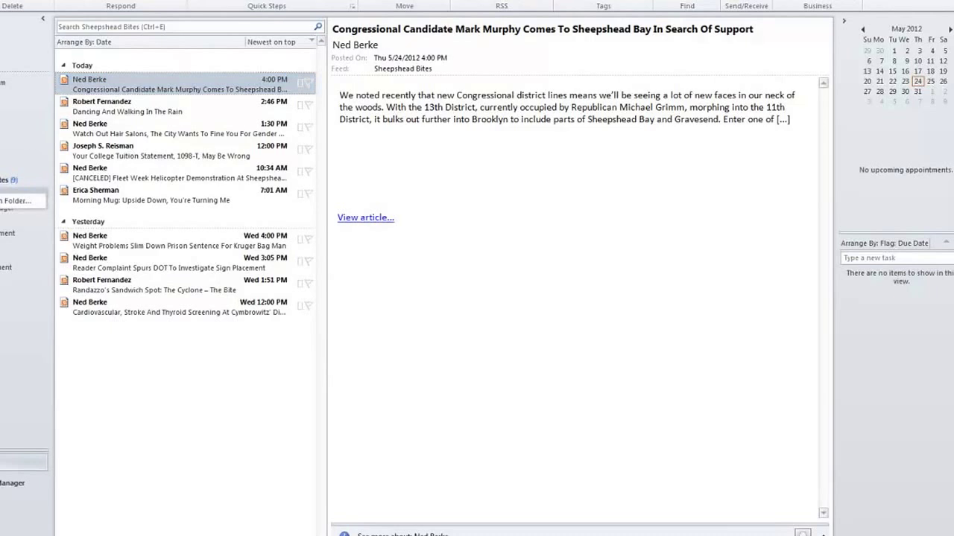
click(16, 200)
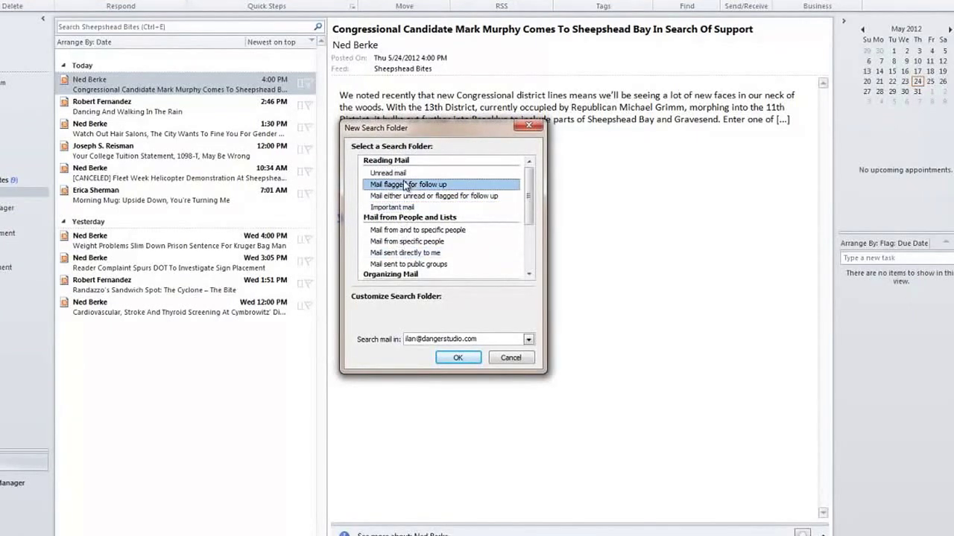
scroll(415, 178, down, 3)
scroll(425, 201, up, 3)
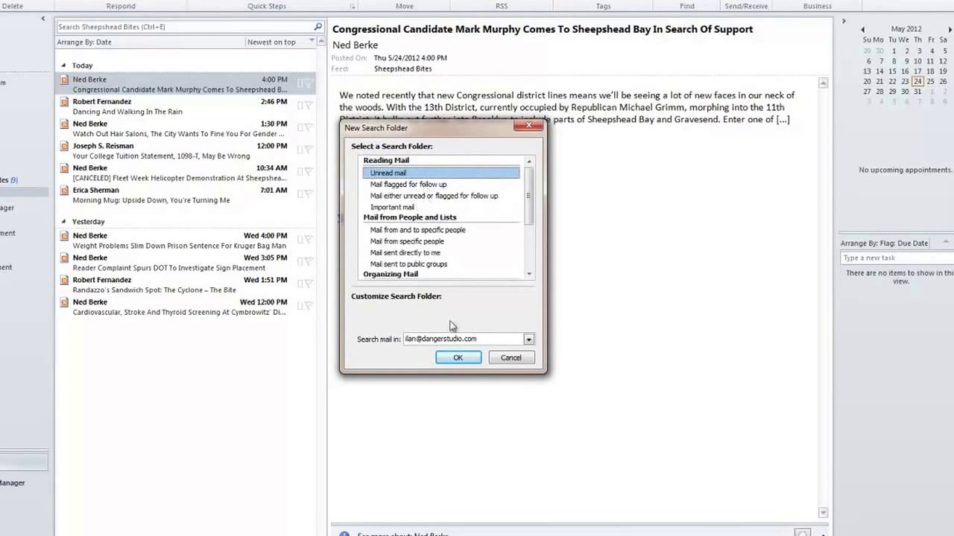
click(511, 358)
click(22, 96)
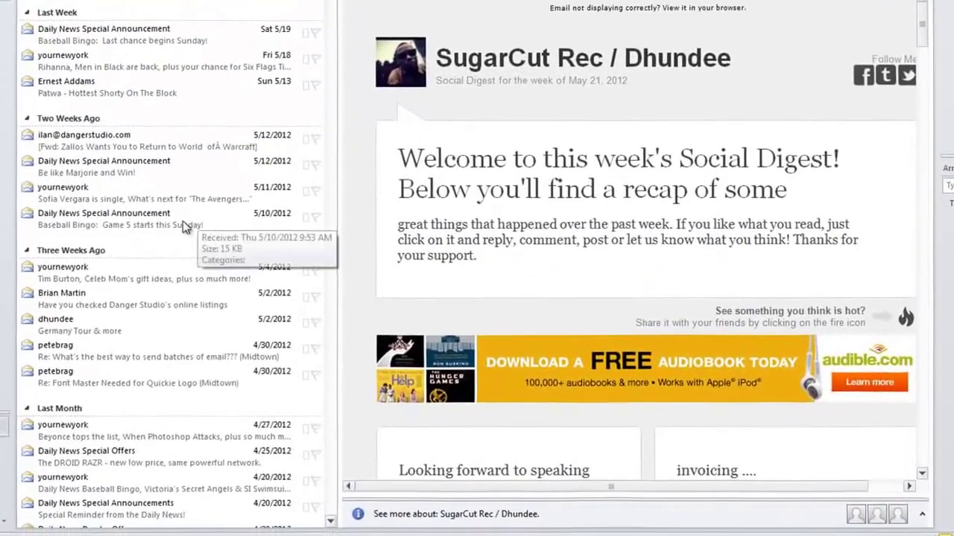
Preview messages up the Inbox list, ending on the SugarCut Rec / Dhundee digest.
click(137, 207)
click(91, 52)
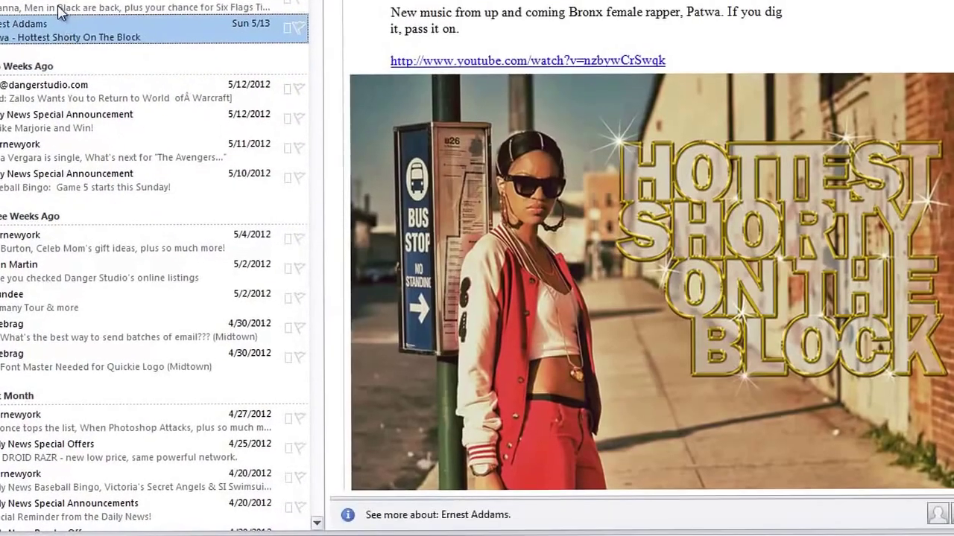
click(80, 25)
click(79, 2)
click(165, 2)
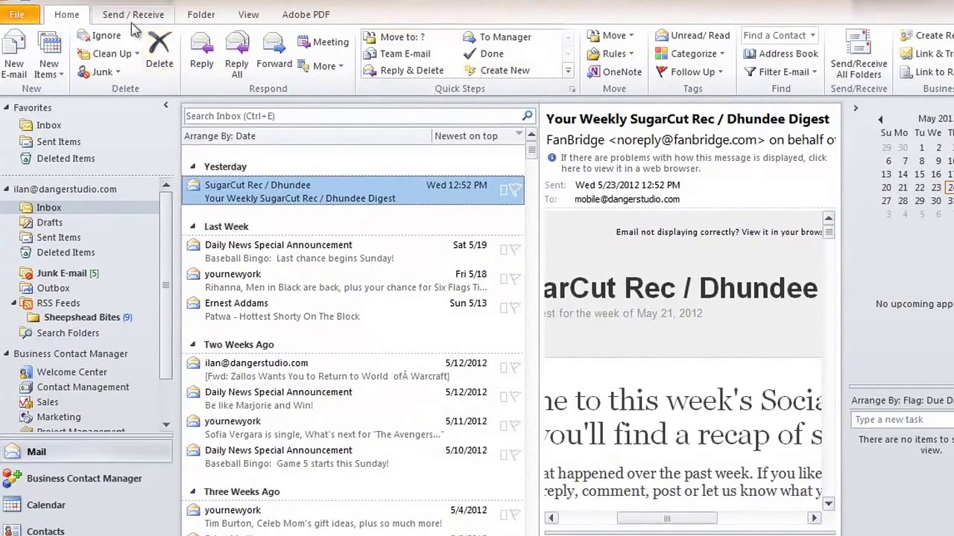
Browse the Send/Receive, Folder, View and PDF ribbon tabs, then bring up the SugarCut email's shortcut menu.
click(138, 15)
click(200, 14)
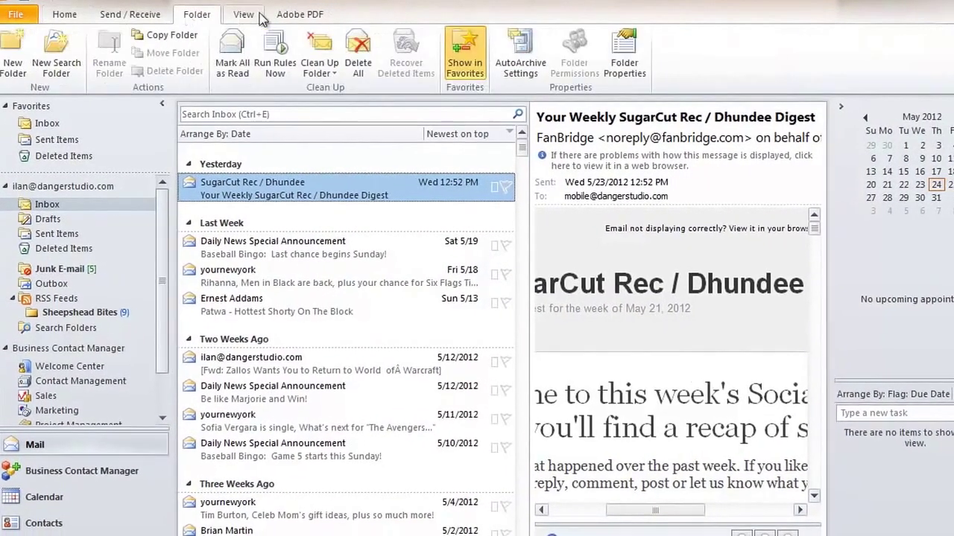
click(298, 14)
click(64, 14)
click(210, 16)
click(236, 14)
click(293, 14)
click(61, 14)
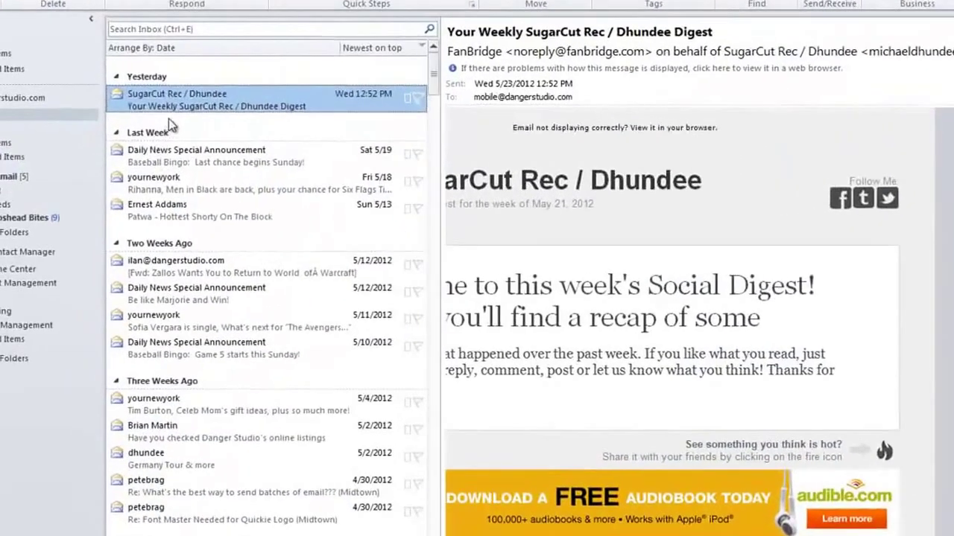
click(168, 125)
right_click(198, 58)
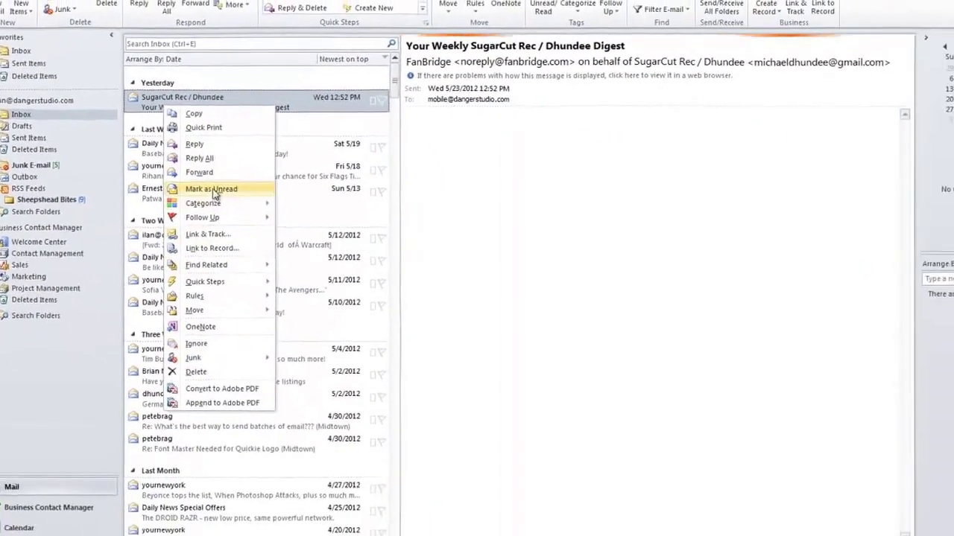
Mark the SugarCut Rec / Dhundee email as unread from its shortcut menu, twice.
click(213, 191)
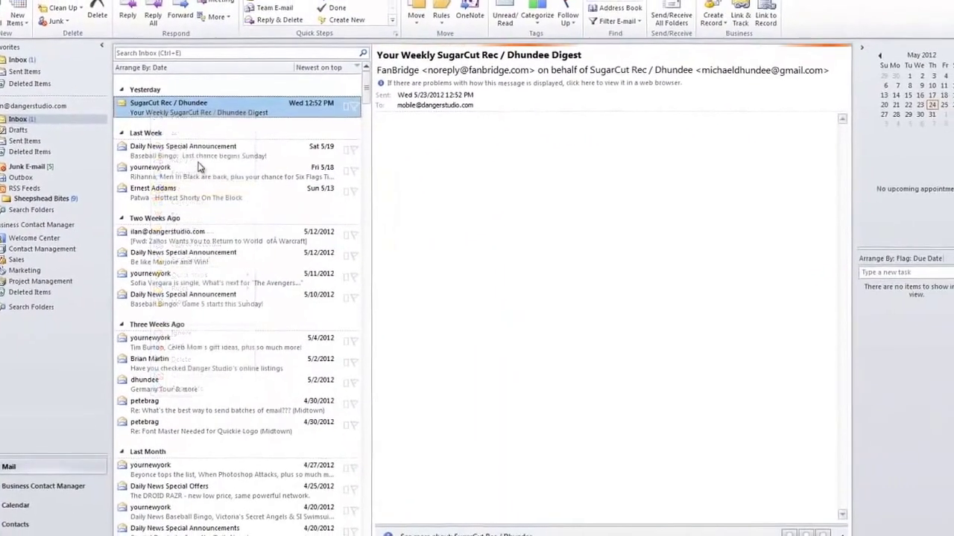
click(207, 146)
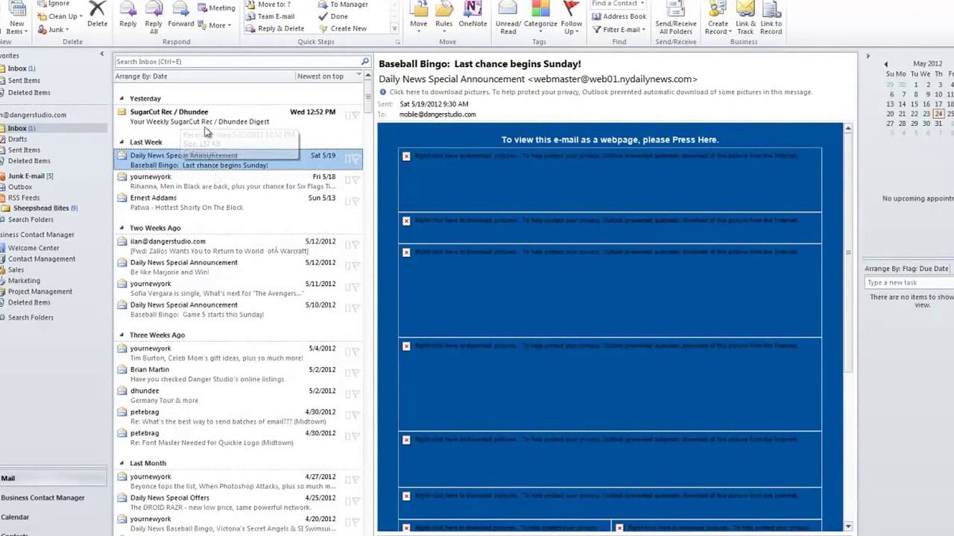
click(183, 121)
right_click(207, 121)
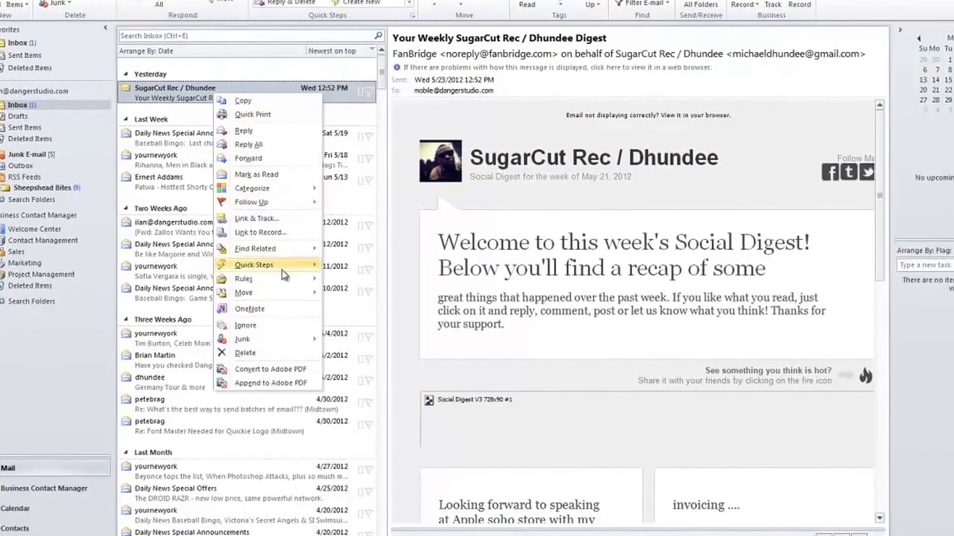
click(147, 138)
click(165, 94)
right_click(172, 73)
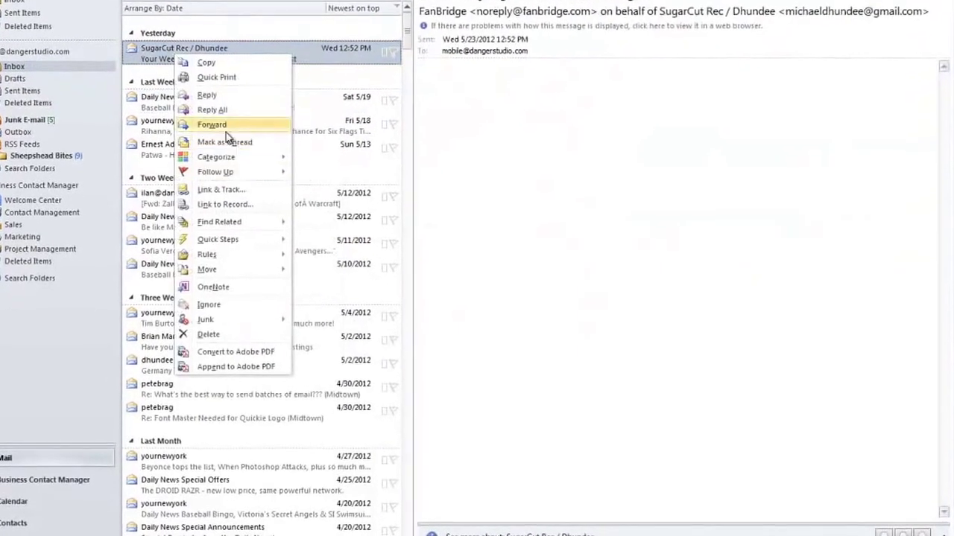
click(234, 145)
click(244, 164)
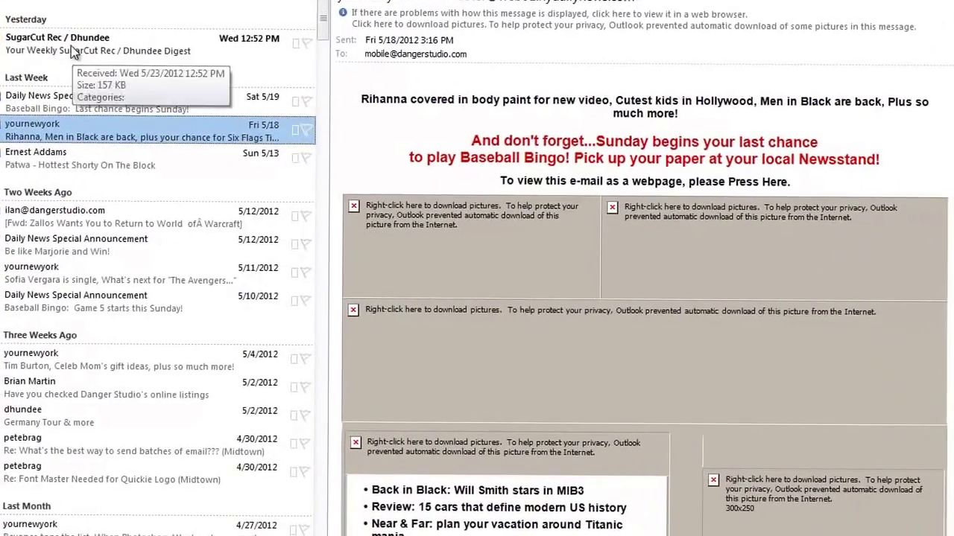
Preview the Daily News, yournewyork and Patwa music emails, ending back on the SugarCut digest.
click(86, 60)
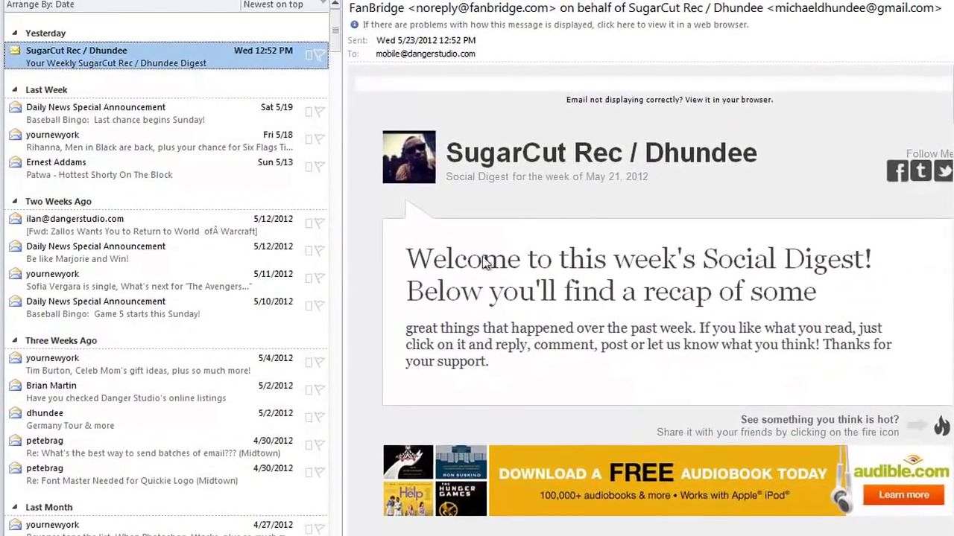
click(167, 117)
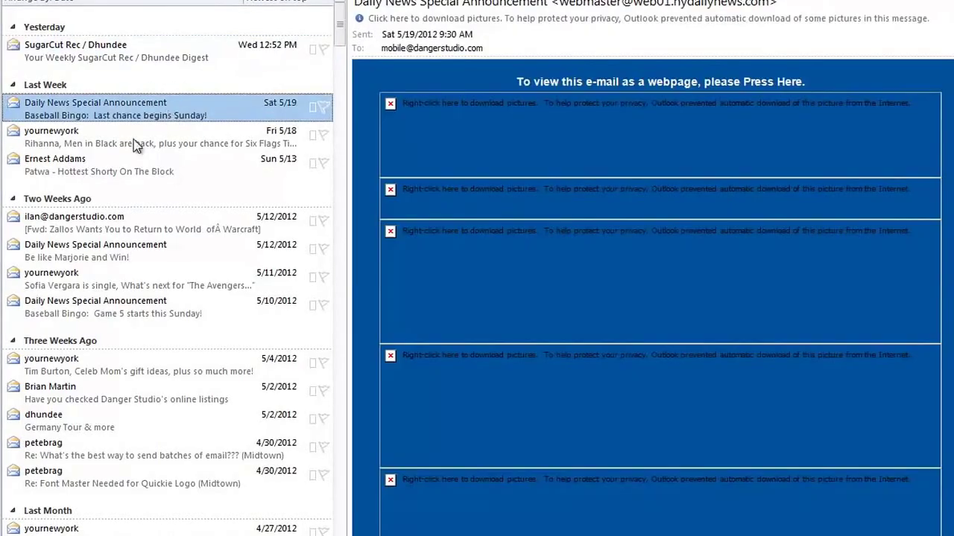
click(126, 141)
click(125, 161)
click(123, 135)
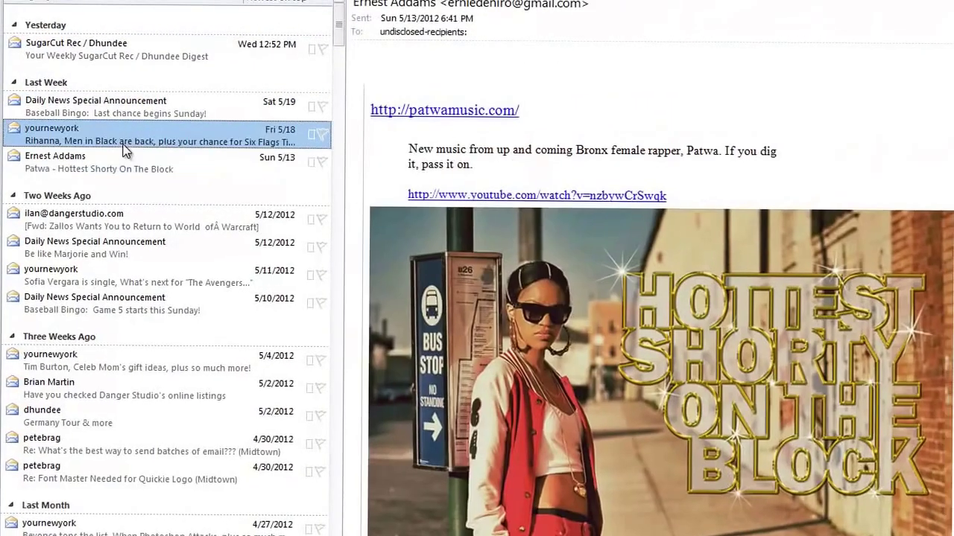
click(124, 114)
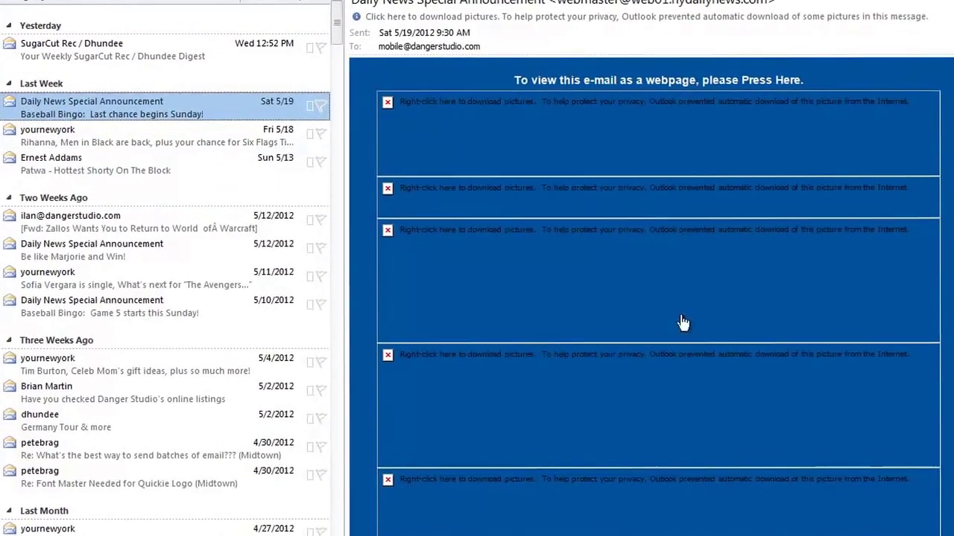
click(93, 46)
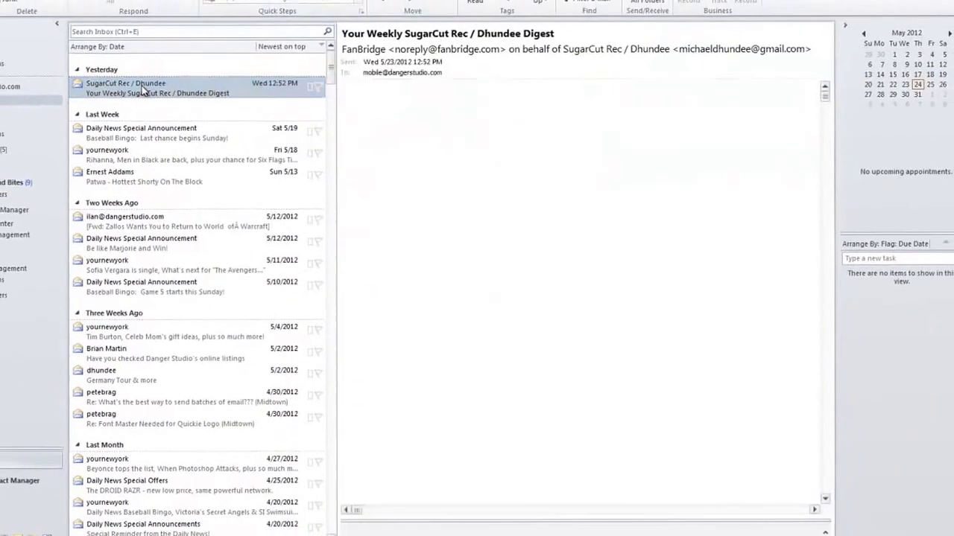
double_click(125, 70)
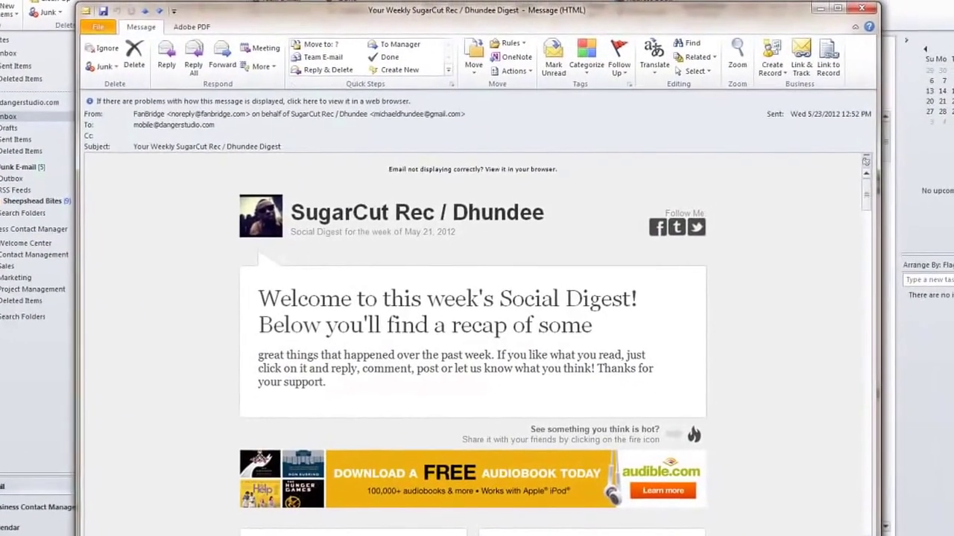
drag(308, 10, 309, 59)
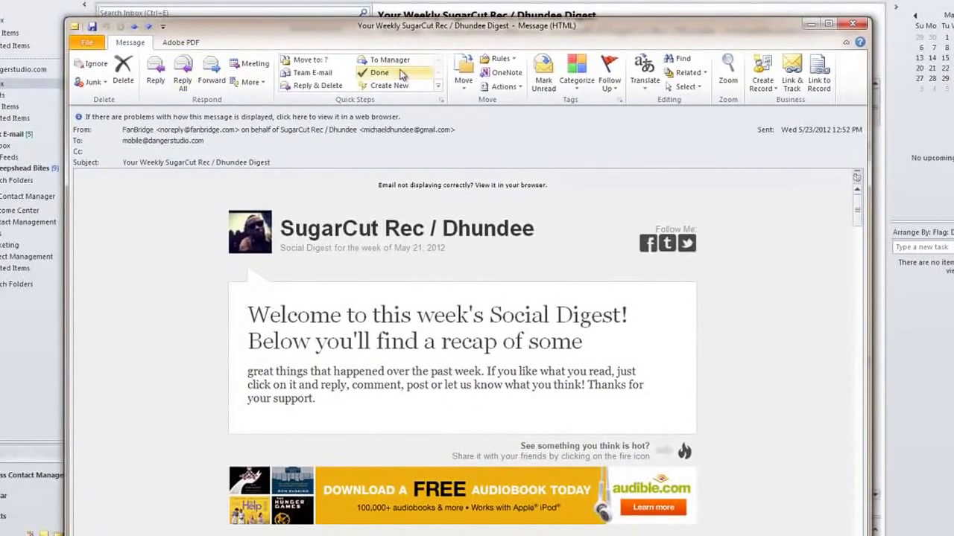
drag(513, 32, 485, 0)
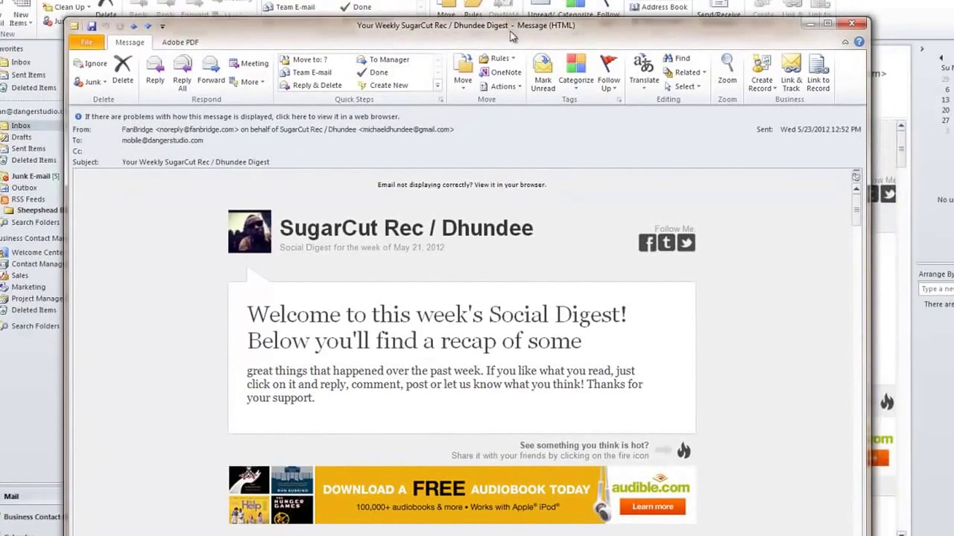
click(643, 82)
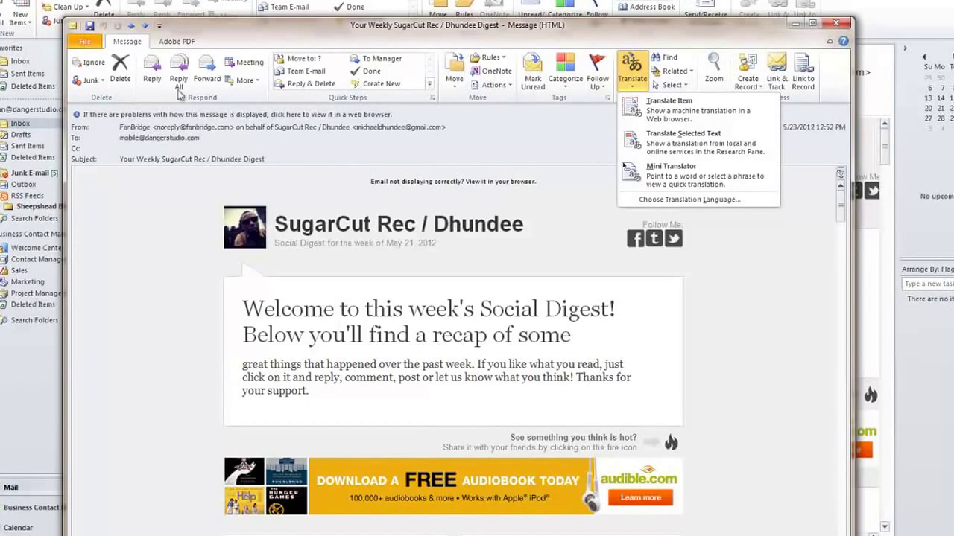
click(309, 118)
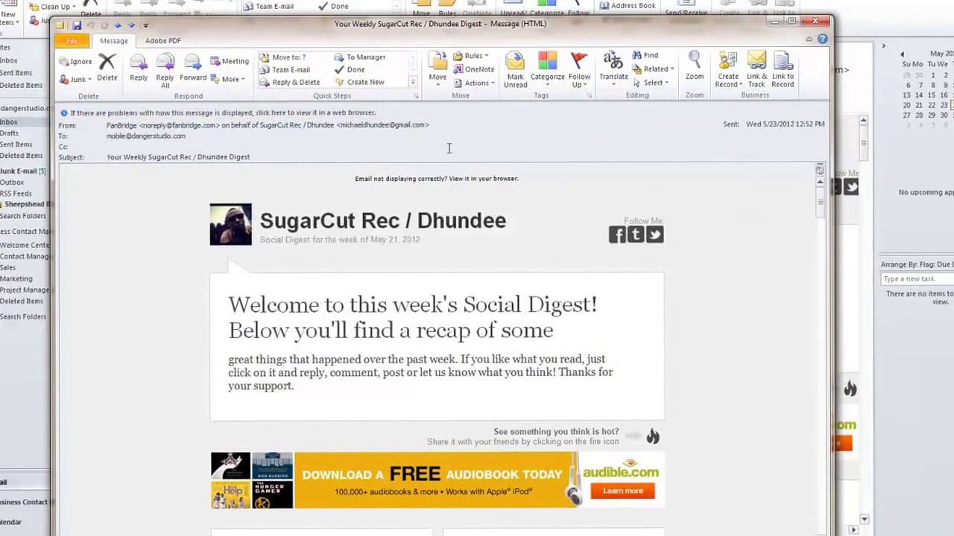
scroll(588, 320, down, 5)
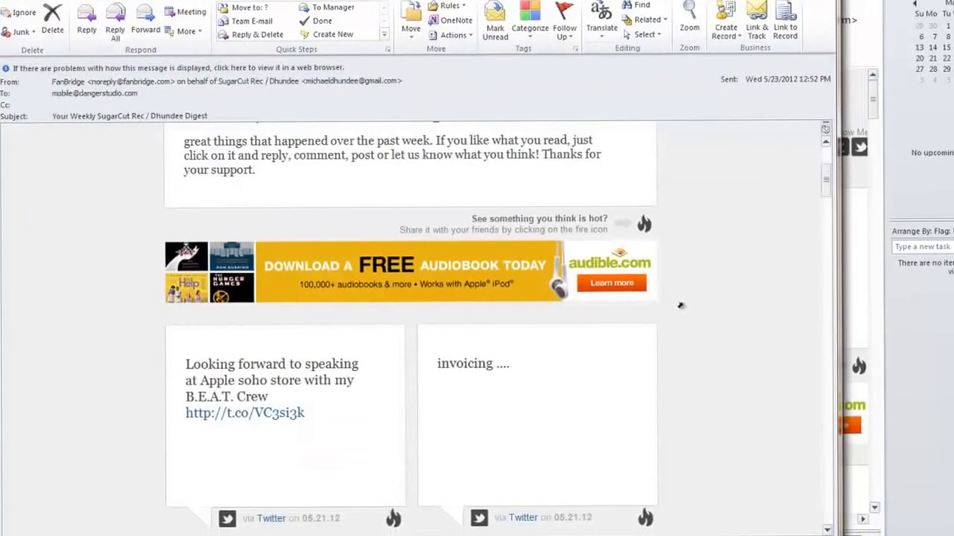
scroll(635, 302, up, 5)
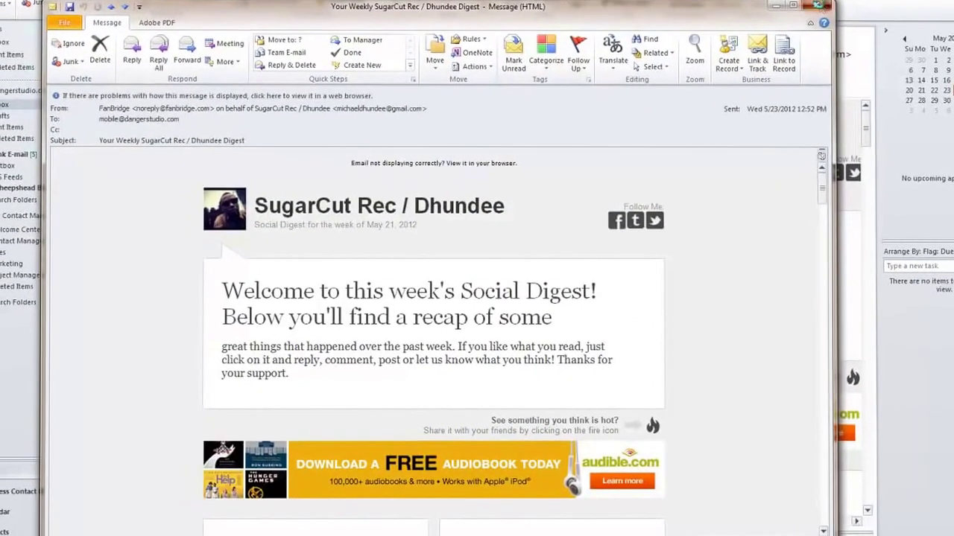
click(818, 5)
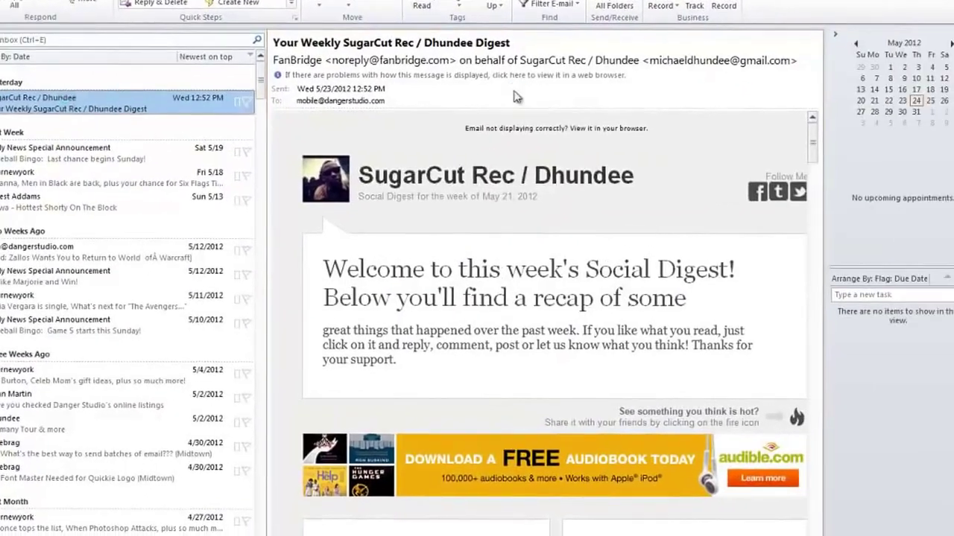
double_click(517, 97)
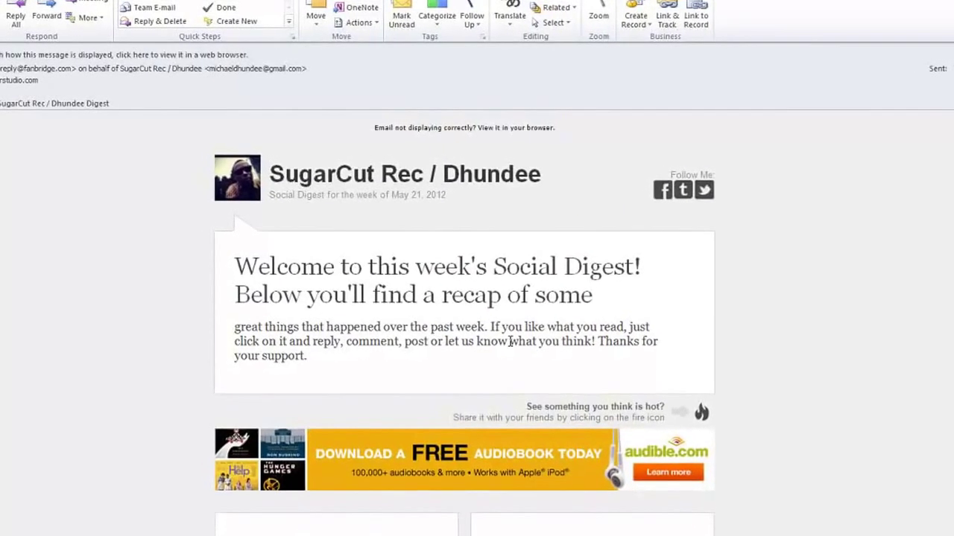
scroll(641, 193, down, 10)
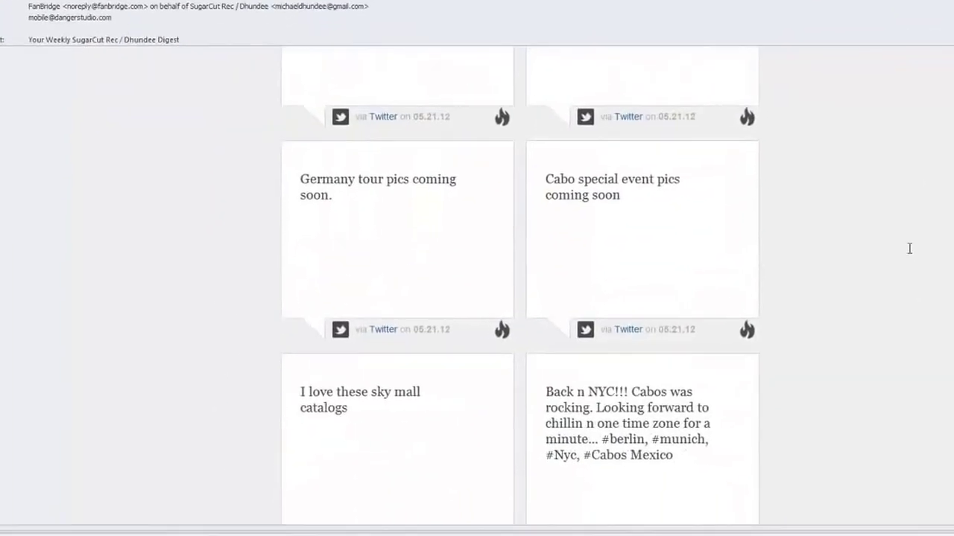
scroll(910, 286, up, 10)
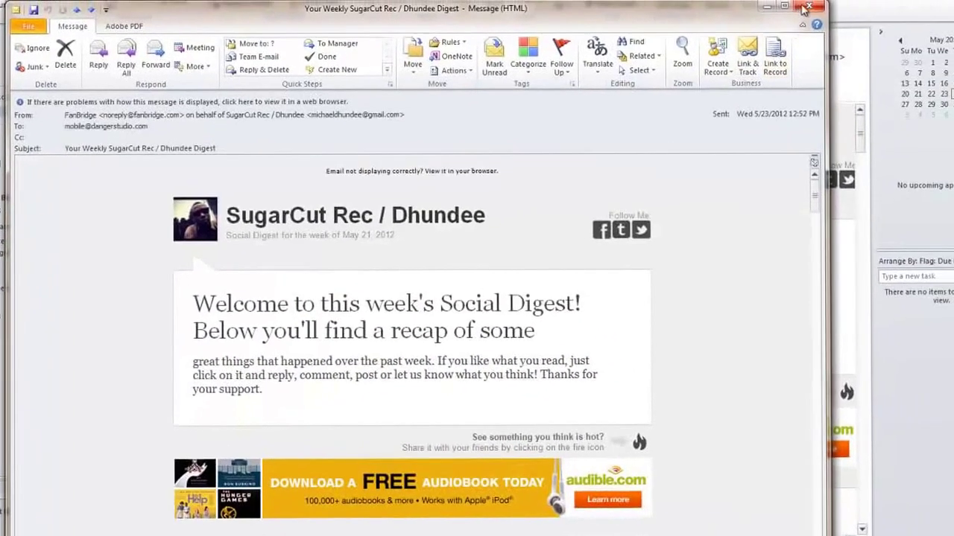
click(806, 8)
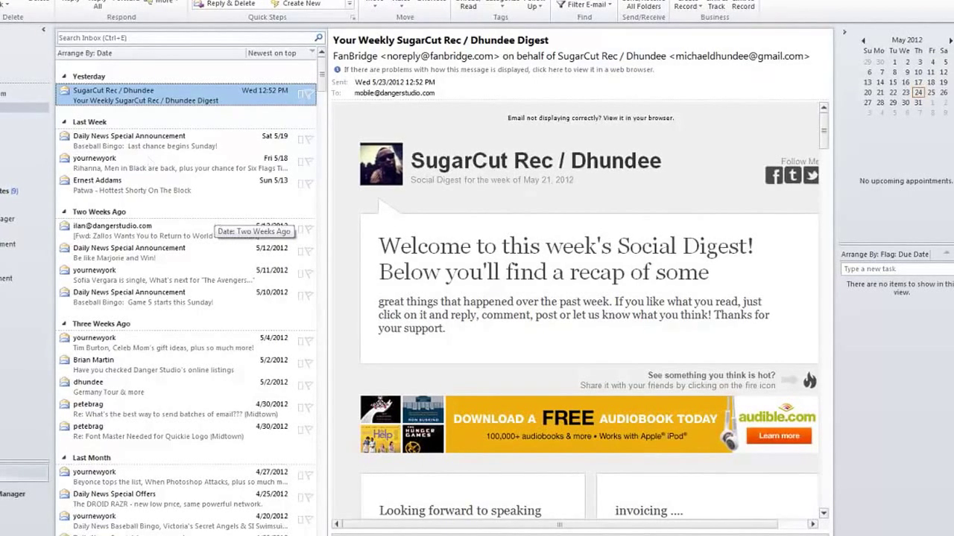
Start a new message with the recipient's e-mail in To and one Cc address, removing the extra blank line.
key(ctrl+n)
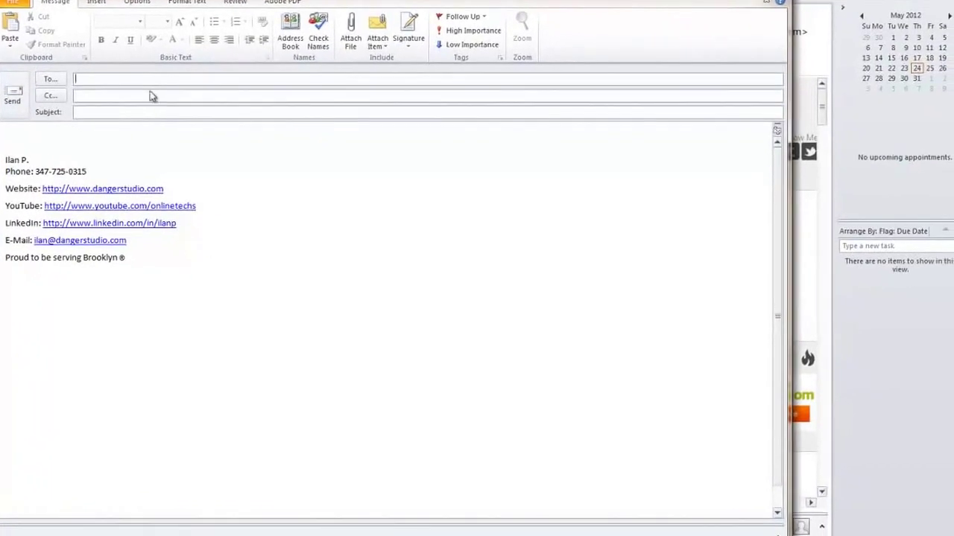
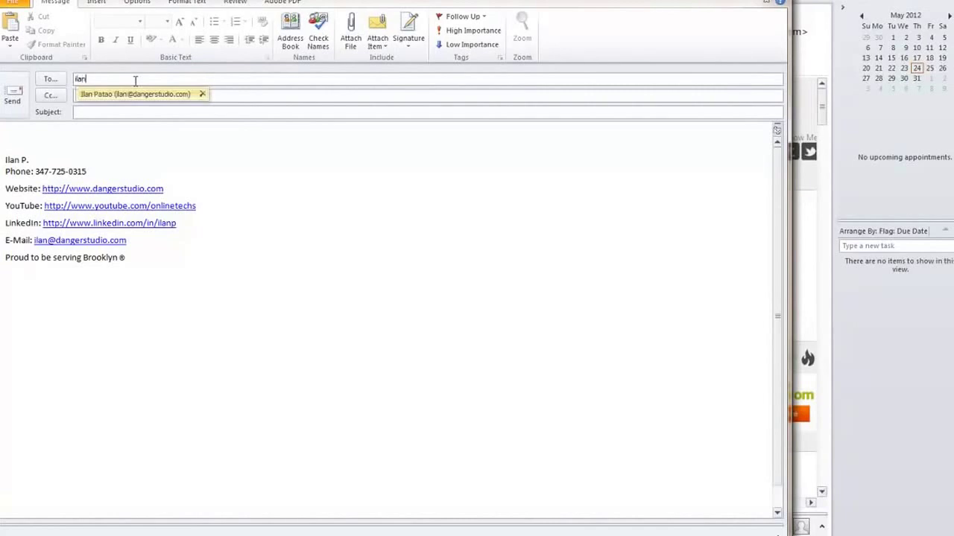
key(Return)
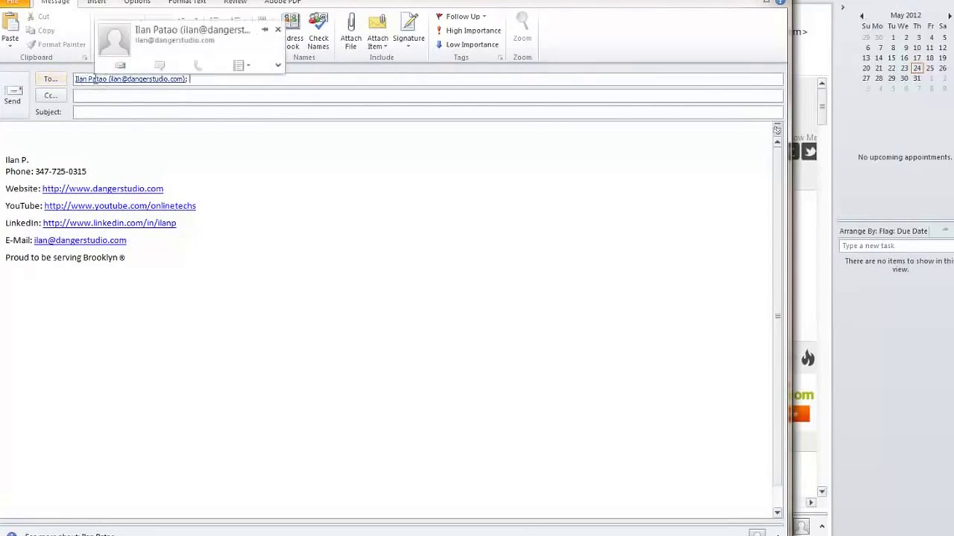
click(93, 97)
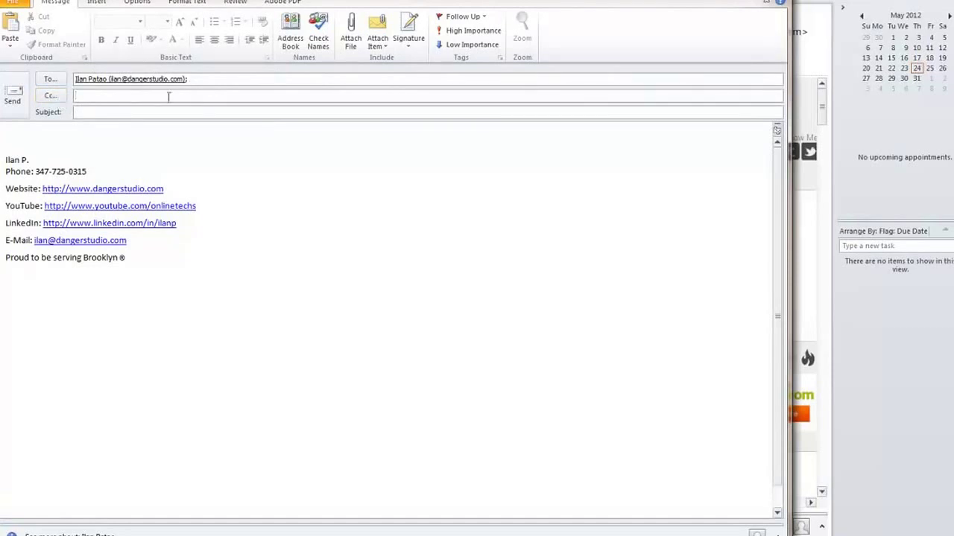
text(dangerstudio.com)
key(Return)
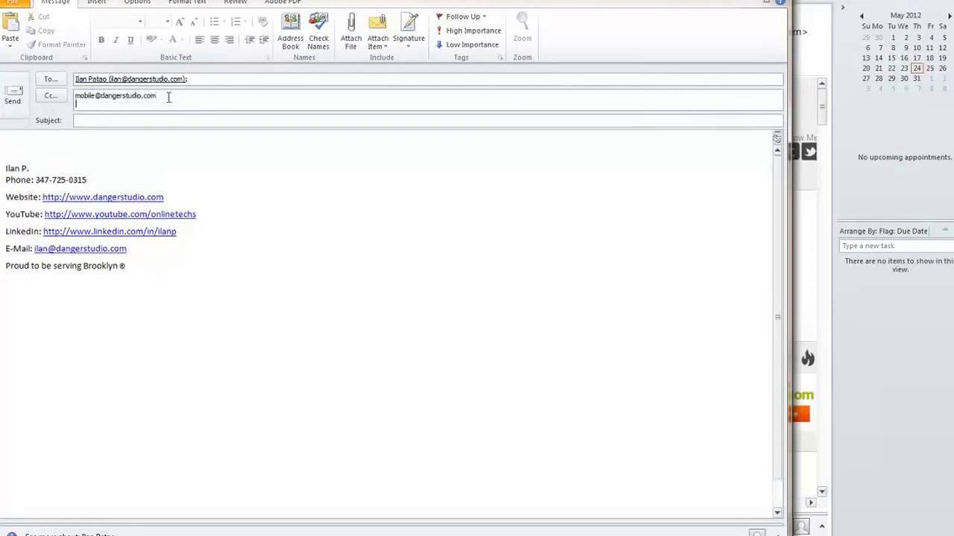
key(BackSpace)
click(161, 112)
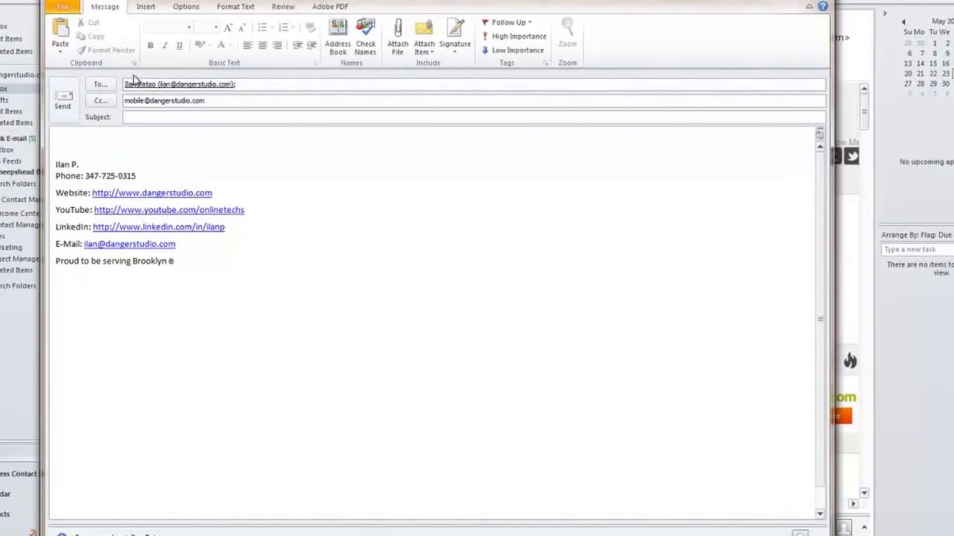
click(132, 117)
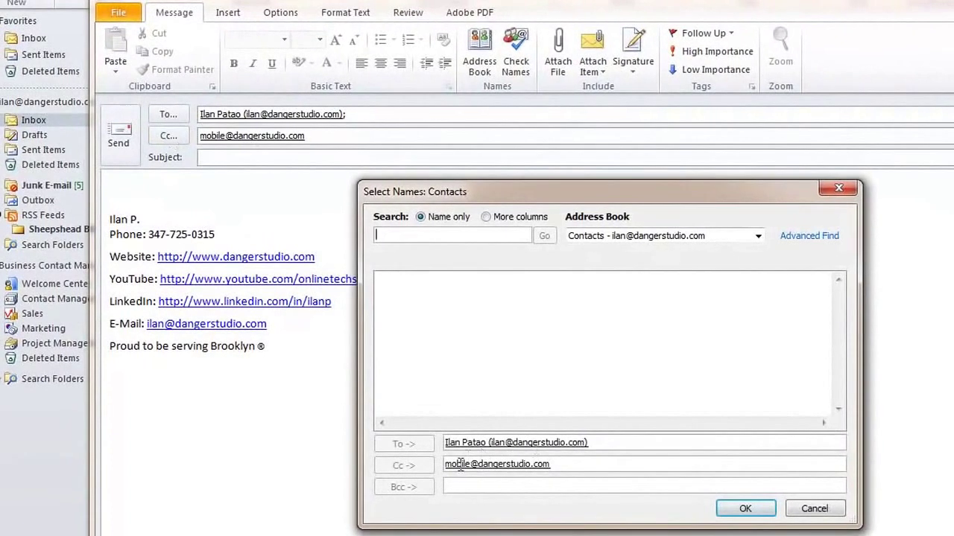
click(481, 485)
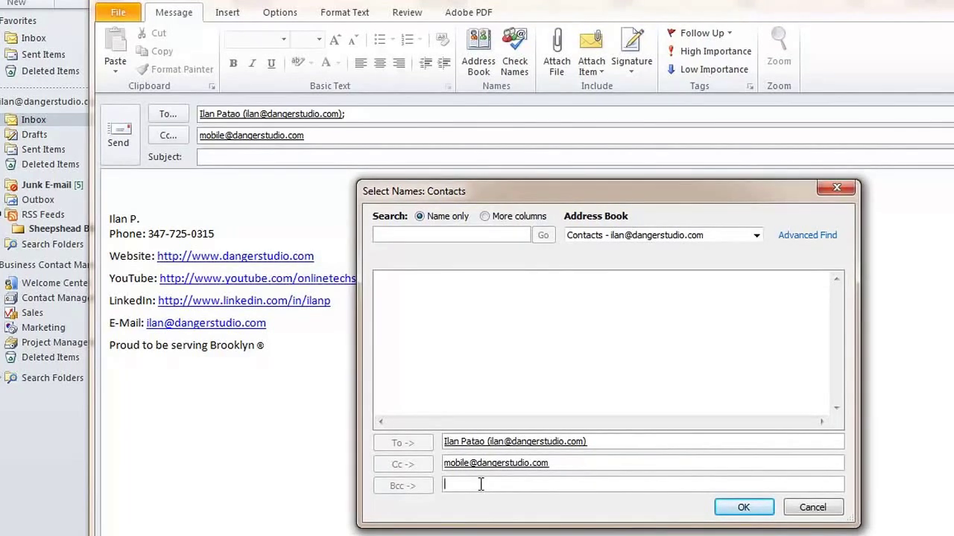
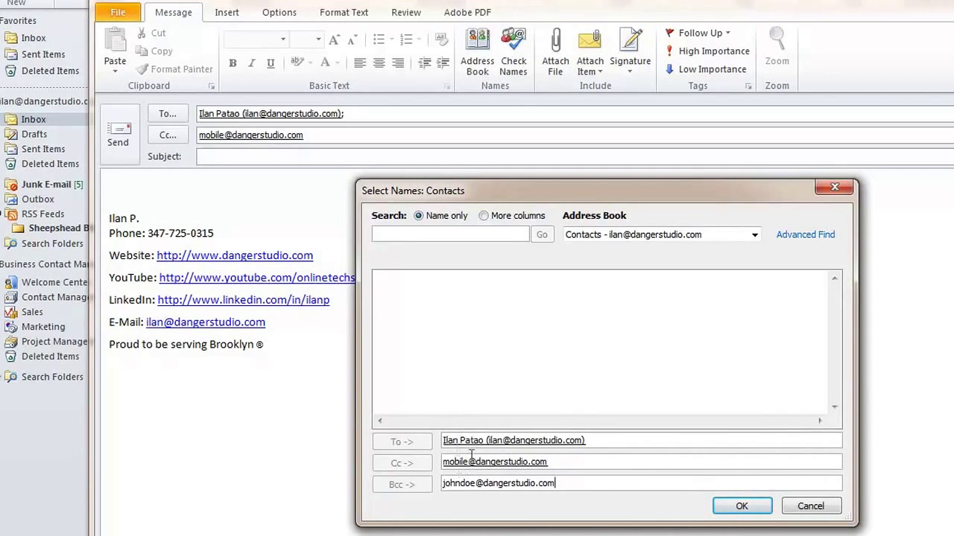
drag(571, 484, 438, 483)
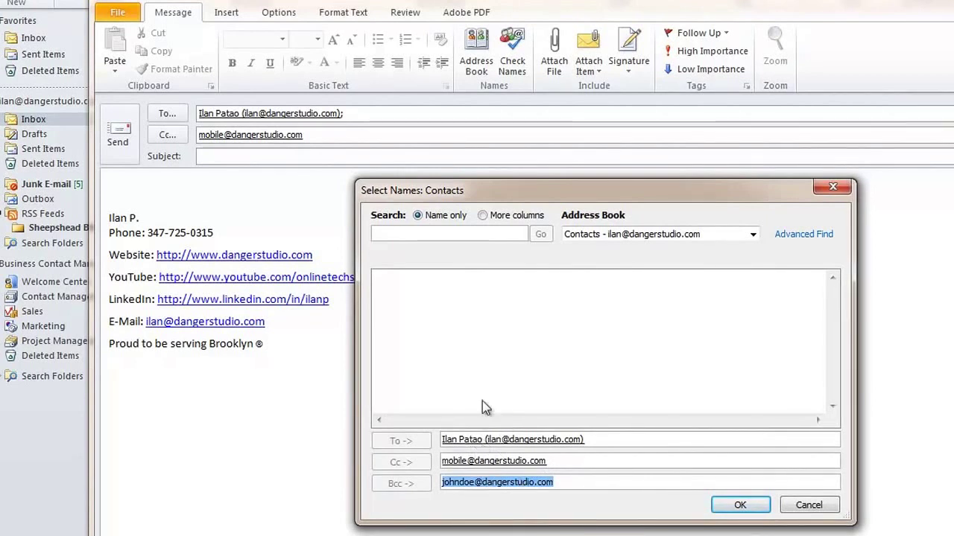
click(810, 507)
click(170, 135)
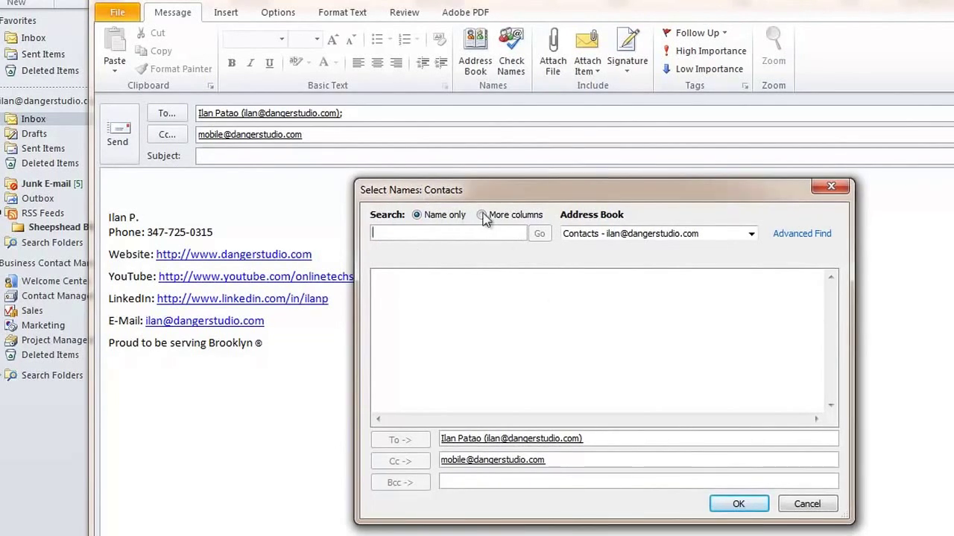
click(676, 232)
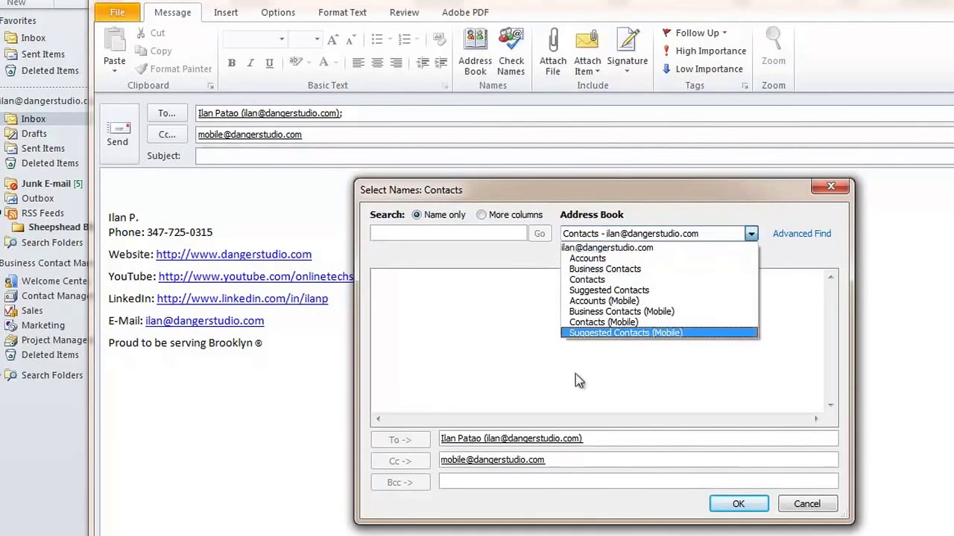
click(446, 296)
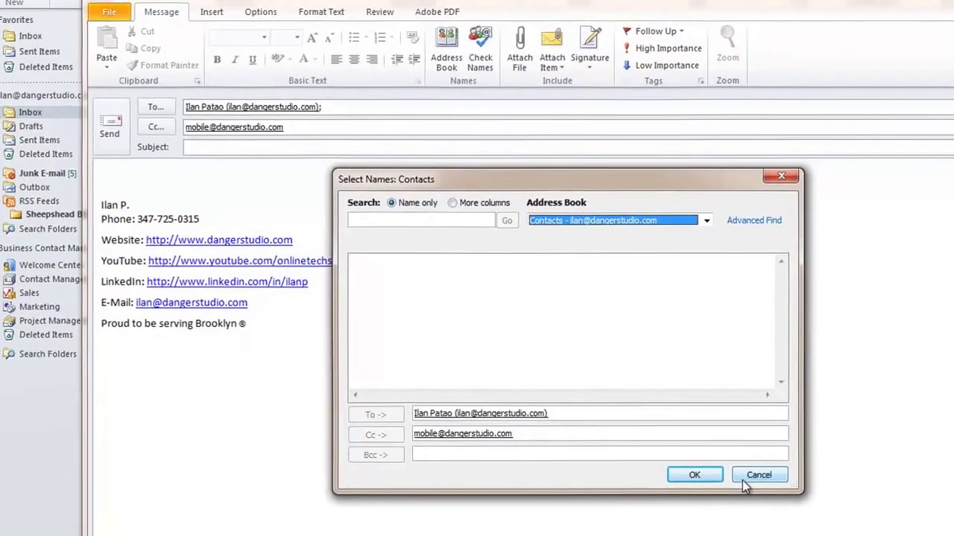
click(790, 508)
click(680, 437)
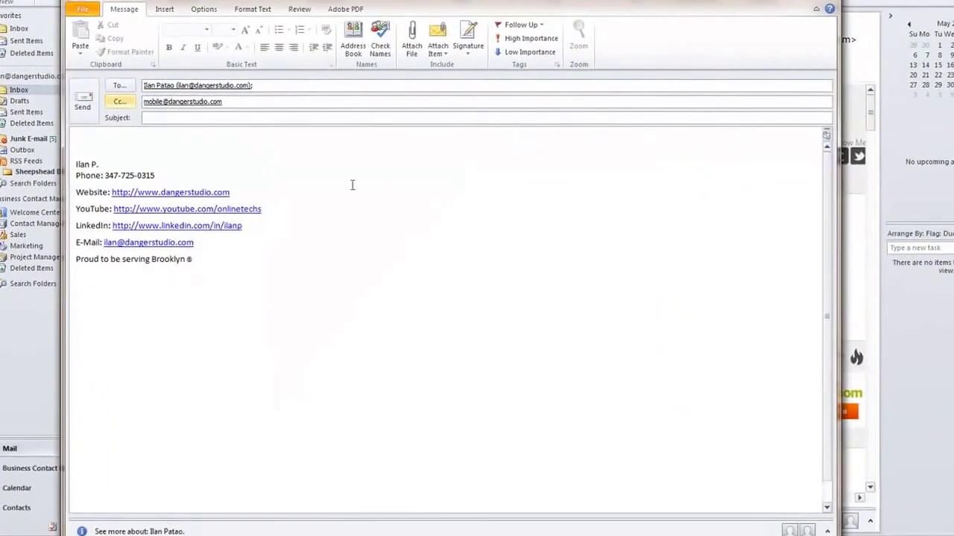
Append two more recipient addresses to the To line, and open then cancel the Cc contact picker.
click(290, 84)
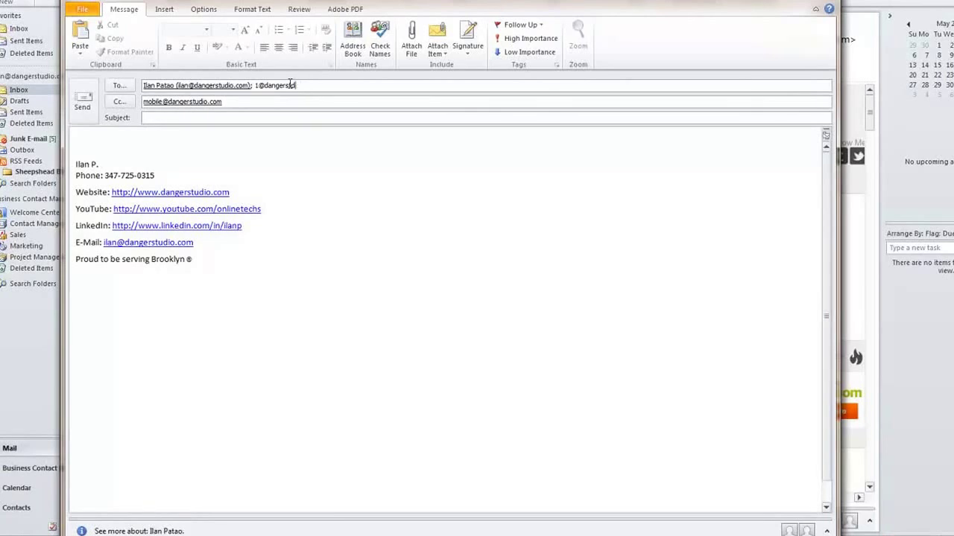
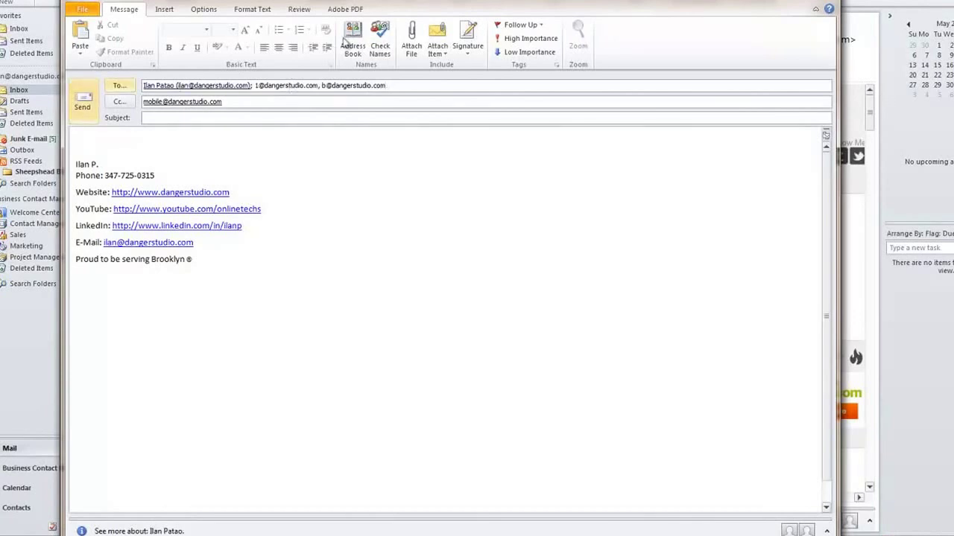
click(232, 100)
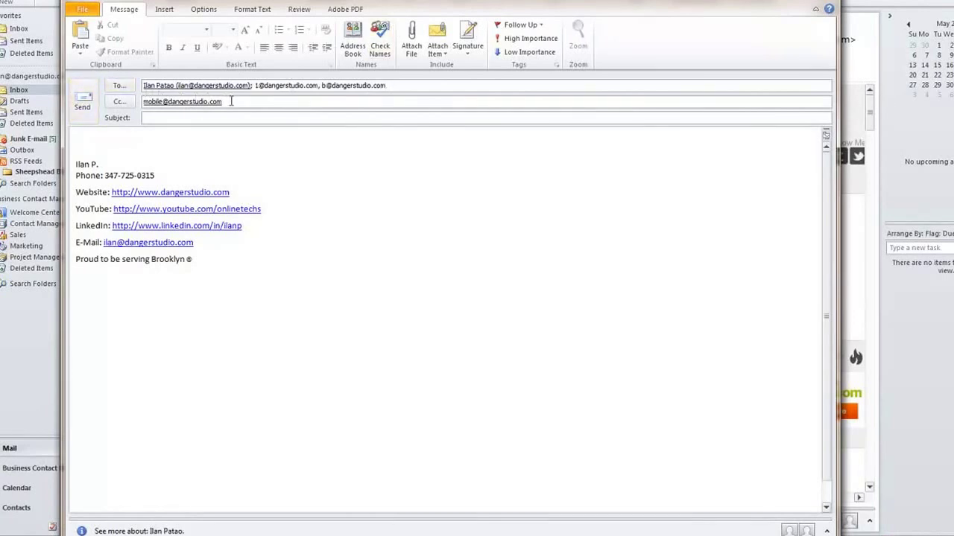
click(128, 106)
click(357, 363)
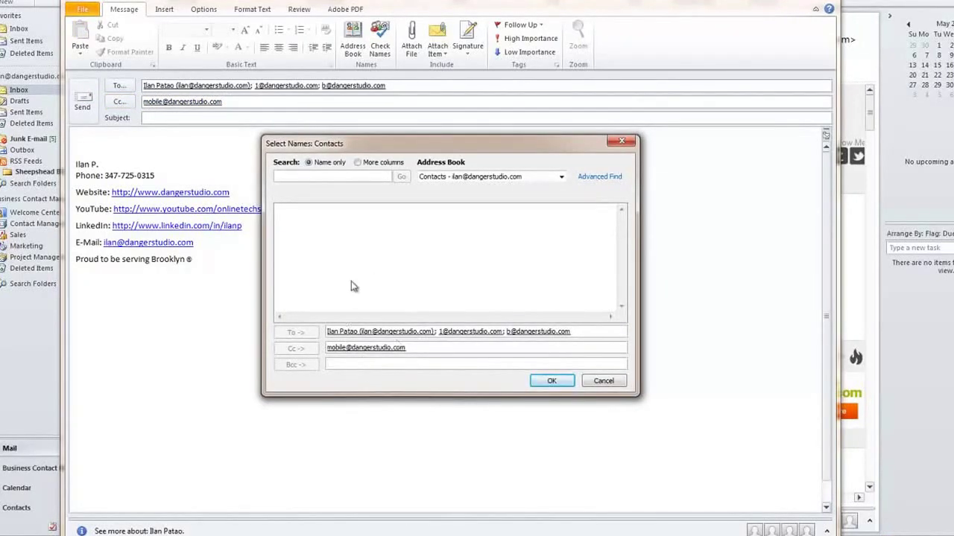
click(611, 382)
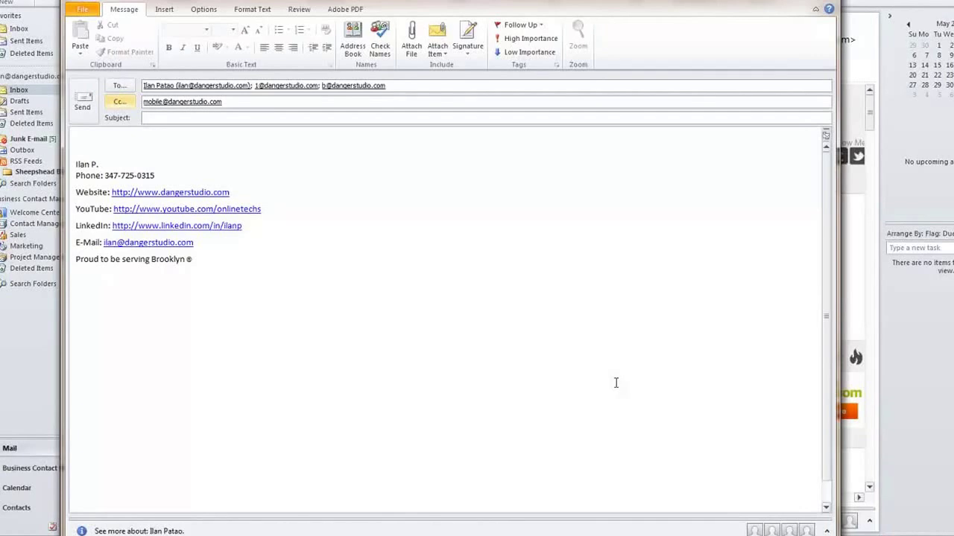
click(282, 119)
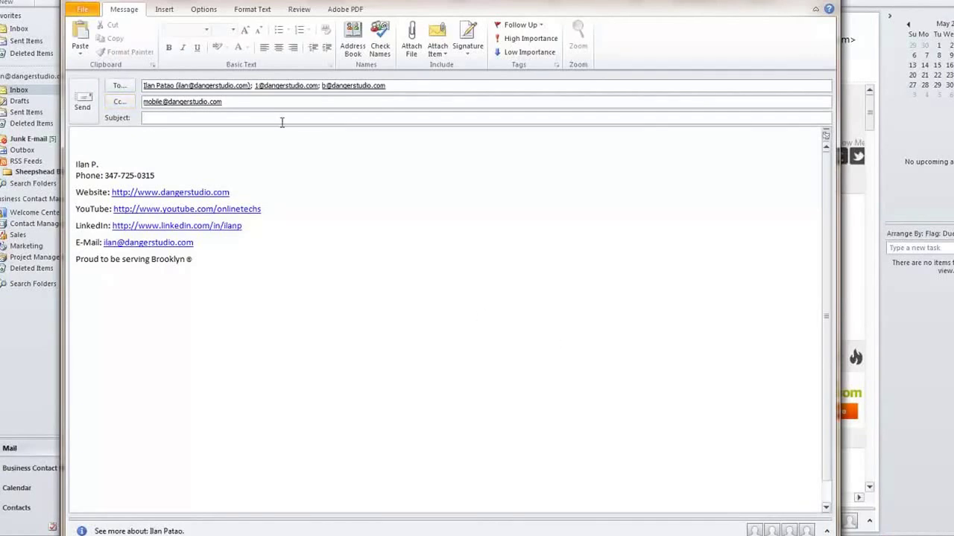
Enter subject 'test' and body 'Test test test' with bold, underline, italic, red and yellow highlight.
text(test)
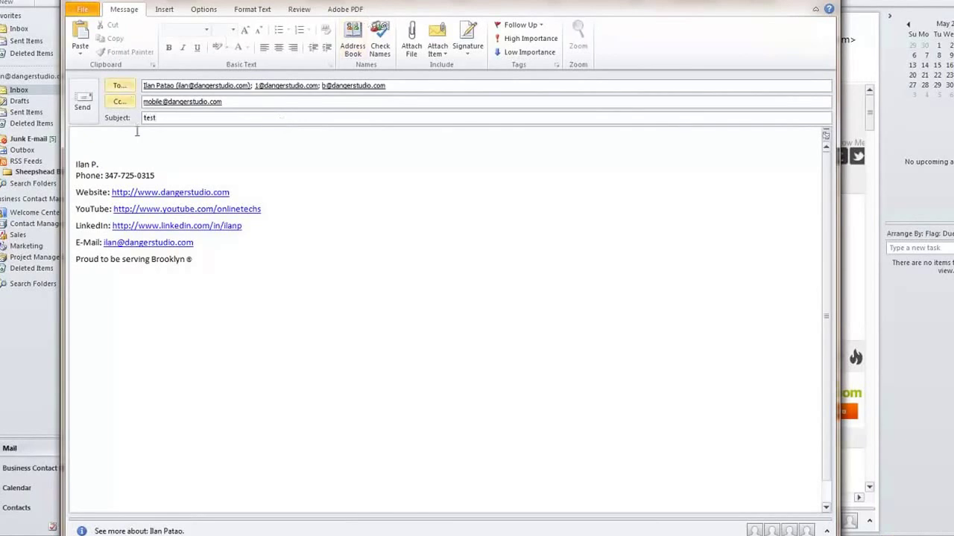
click(135, 137)
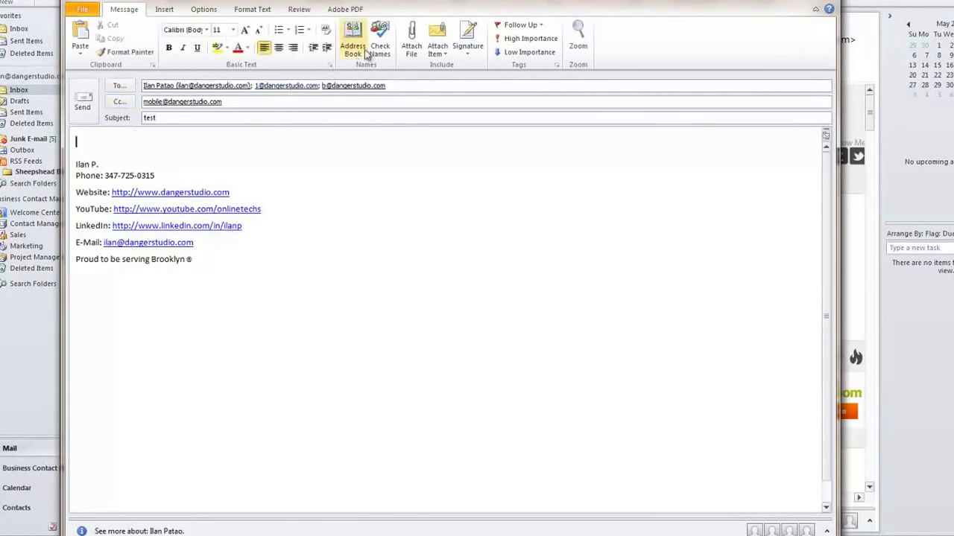
text(Test te)
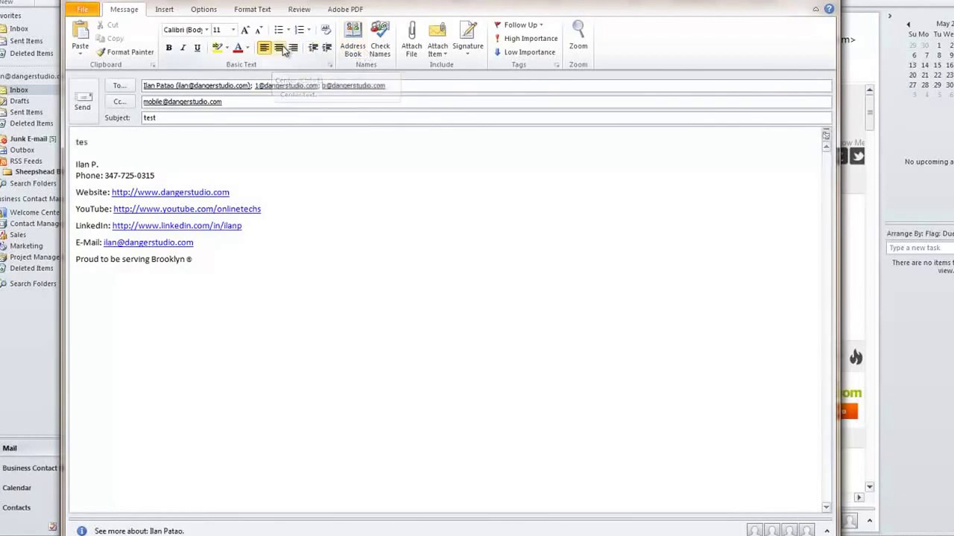
text(st test)
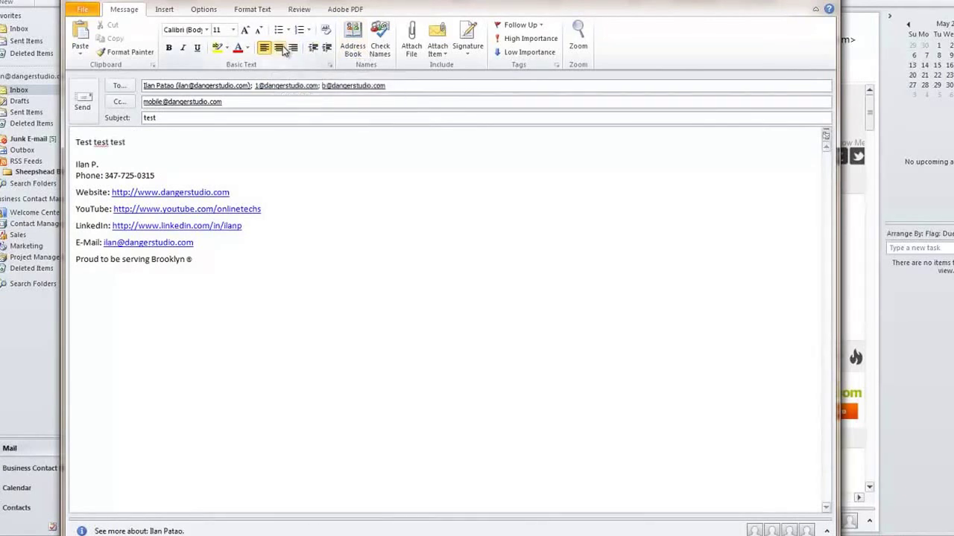
drag(74, 142, 108, 142)
click(168, 47)
click(197, 47)
double_click(117, 141)
click(182, 47)
click(159, 158)
double_click(117, 142)
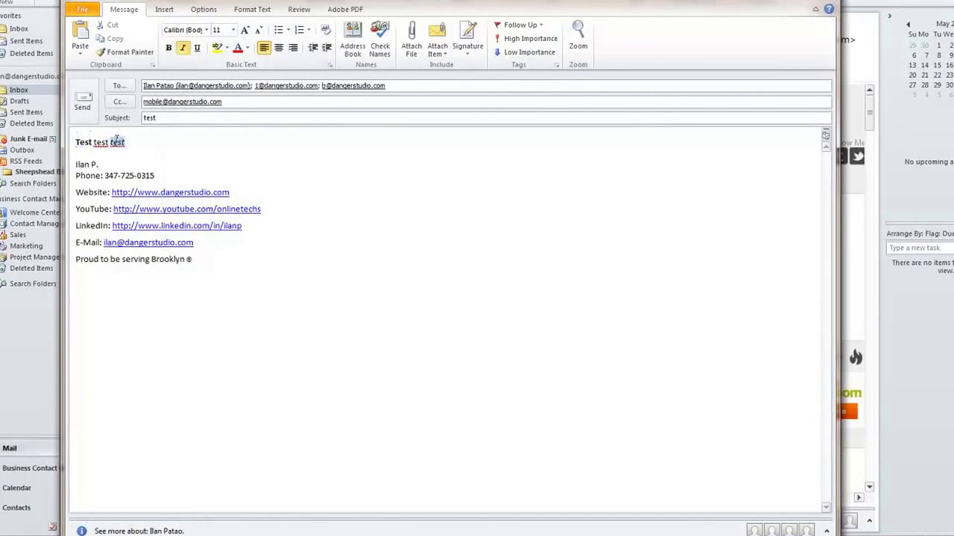
click(238, 47)
click(90, 147)
double_click(101, 142)
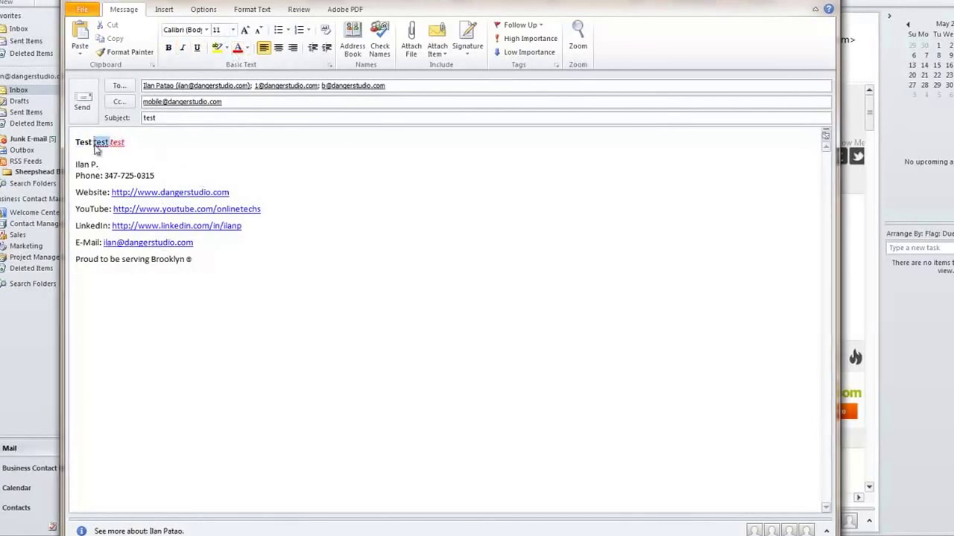
click(217, 47)
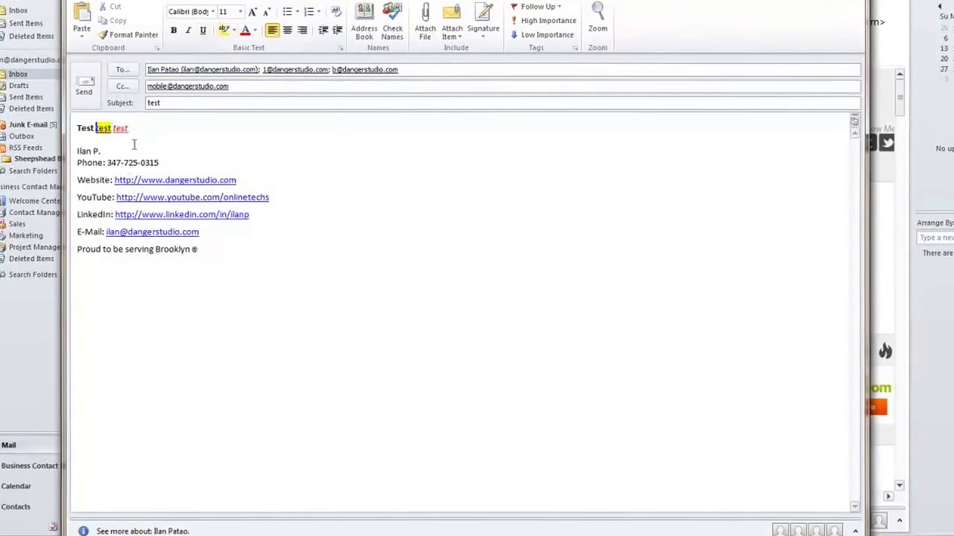
Add a 'Stand out' line below, highlighted in yellow and made bold.
click(134, 142)
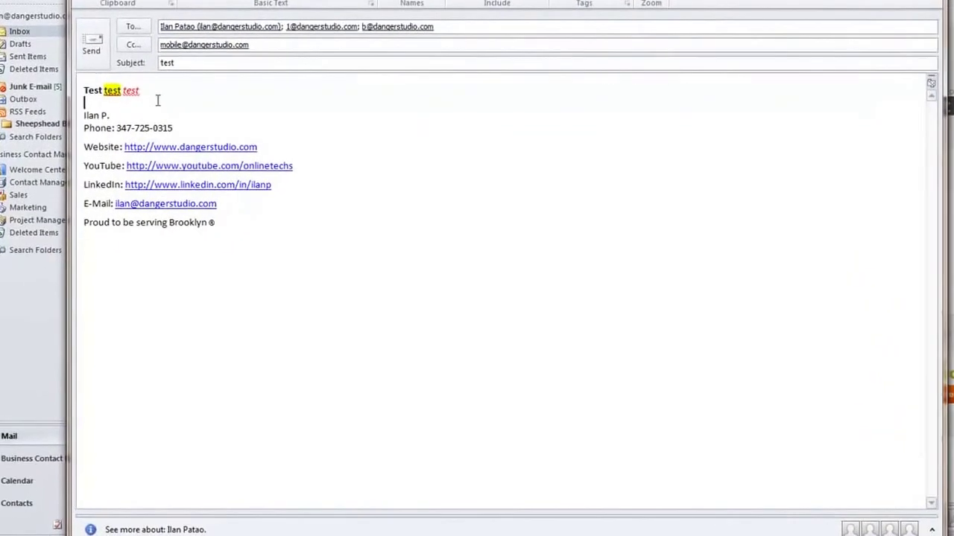
text(Stand out)
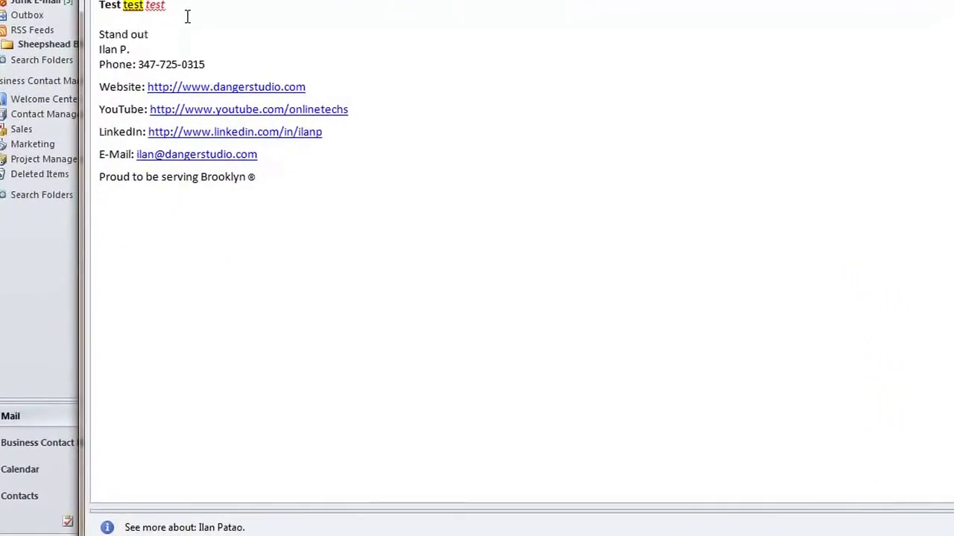
key(Return)
triple_click(135, 35)
click(247, 2)
click(134, 20)
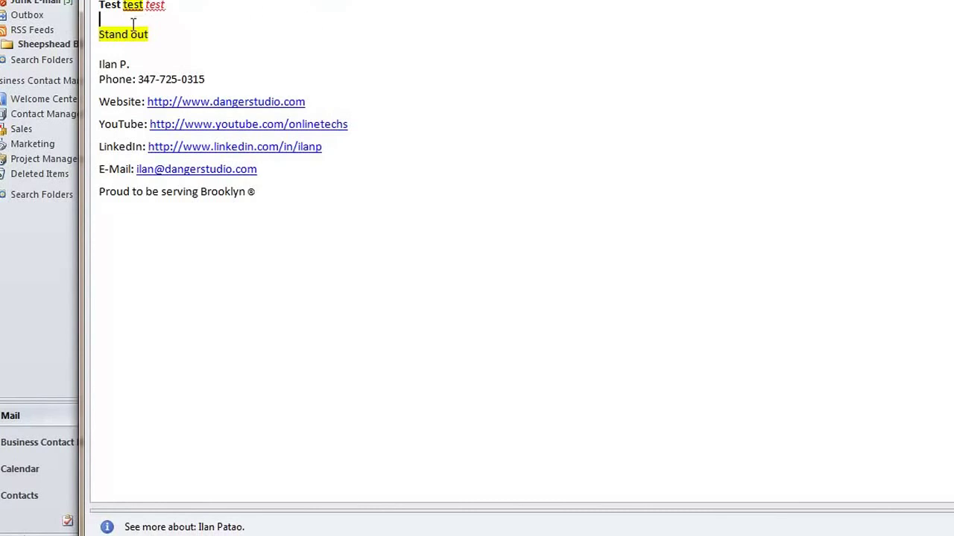
drag(134, 33, 54, 27)
key(ctrl+b)
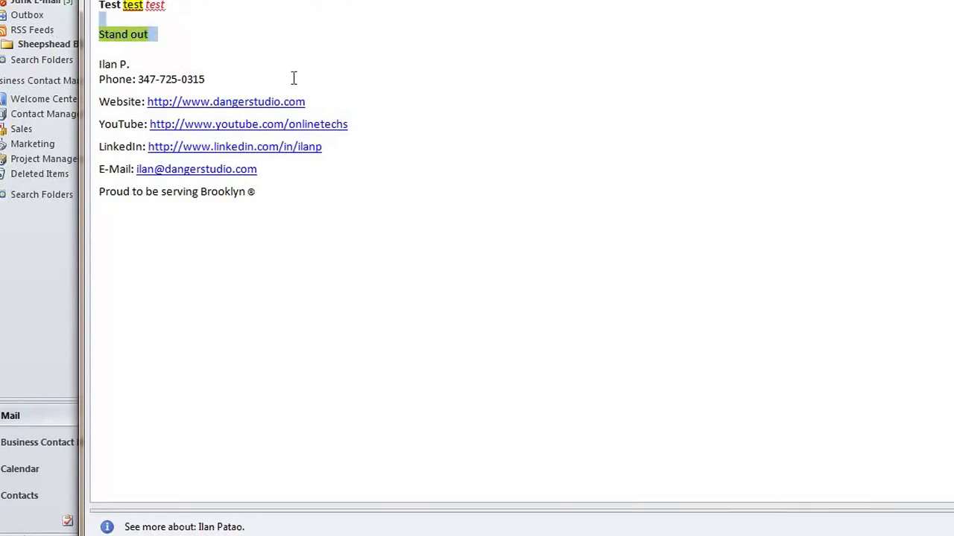
click(244, 42)
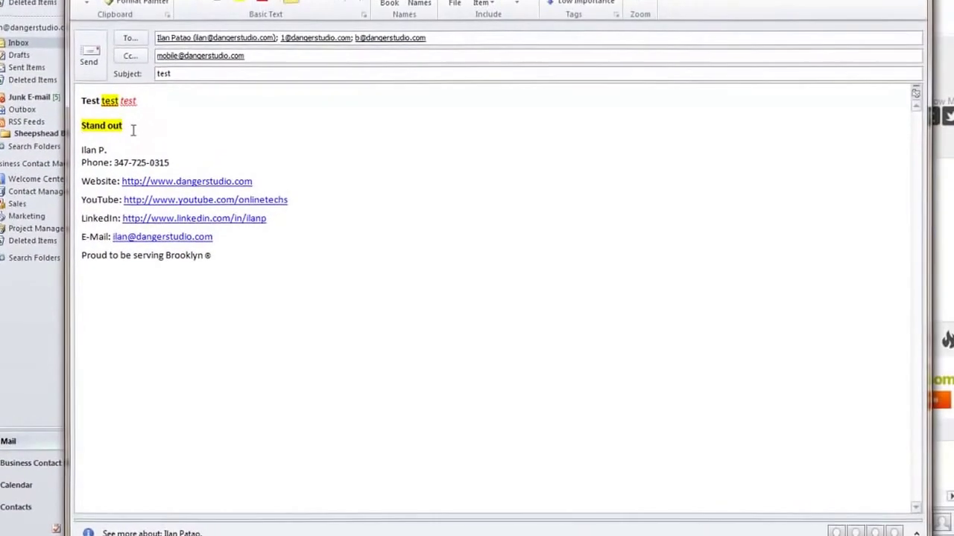
Delete the sample formatted lines and leave an empty line above the signature.
drag(148, 95, 88, 68)
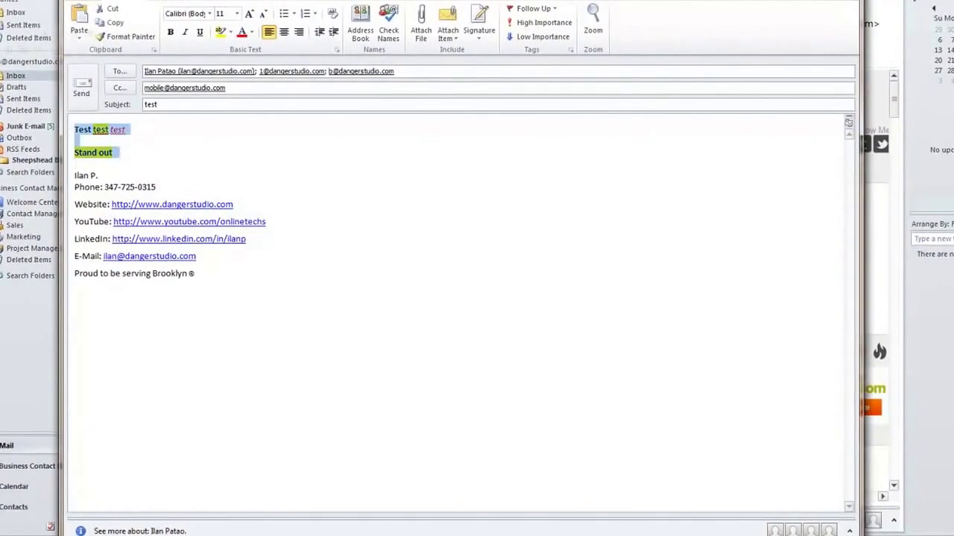
key(Delete)
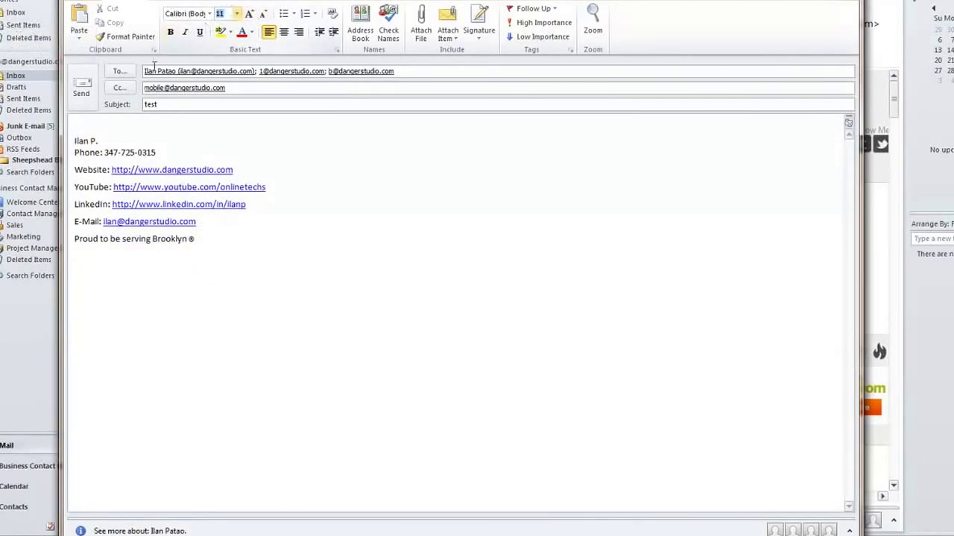
key(Return)
key(Up)
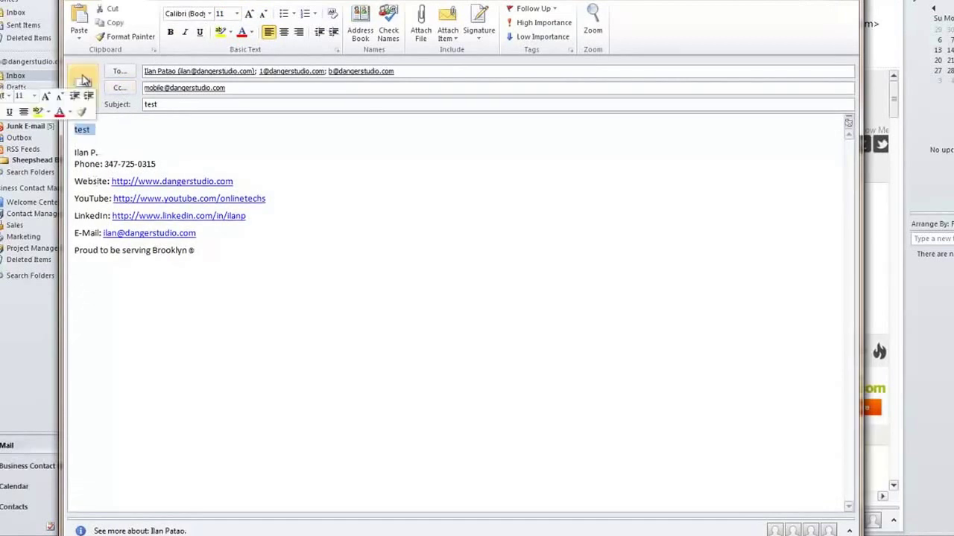
Enlarge the word test to 80 point with Grow Font.
click(237, 13)
click(249, 15)
click(250, 15)
click(250, 15)
click(251, 17)
click(251, 16)
click(251, 17)
click(251, 16)
click(251, 16)
click(250, 16)
click(250, 17)
click(250, 16)
click(250, 16)
click(250, 17)
click(250, 16)
Preview fonts on test and apply Arial.
key(Down)
key(Down)
key(Down)
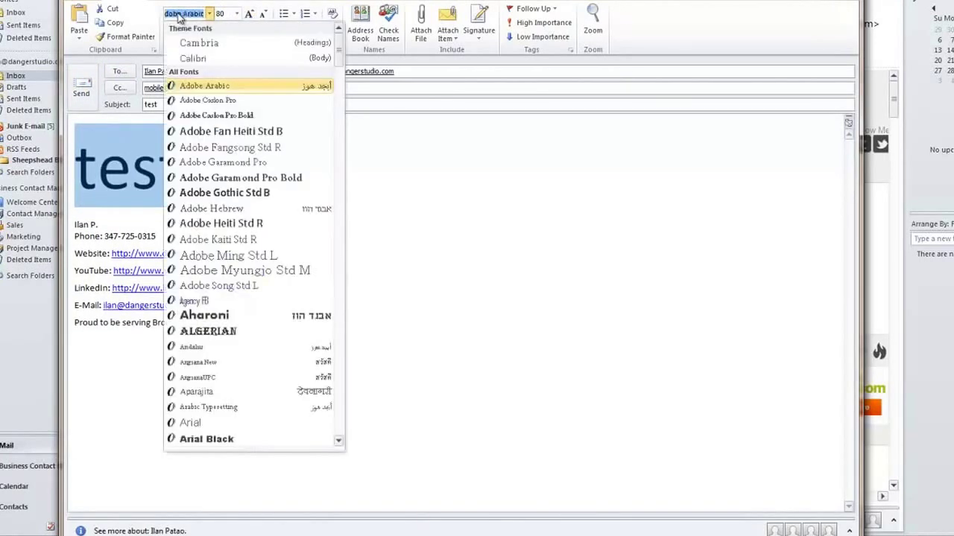
key(Down)
key(Down)
key(Down)
key(Down)
key(Down)
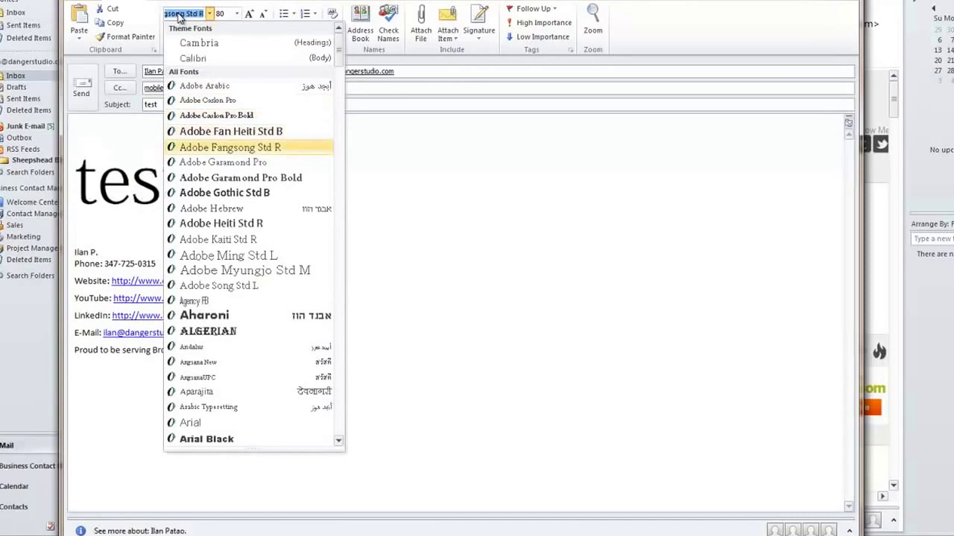
key(Down)
key(Down)
key(Down)
key(Down)
key(Down)
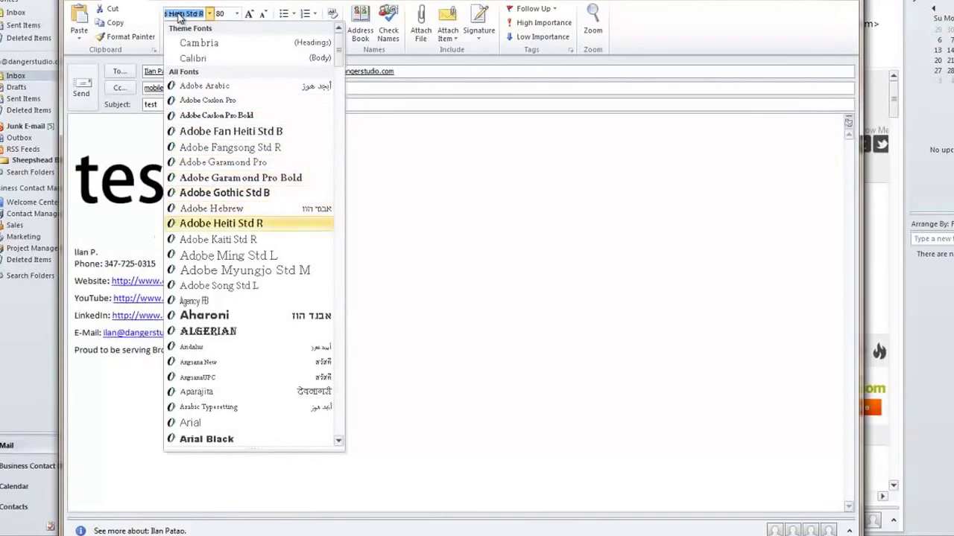
key(Down)
key(Down)
key(Down)
key(Down)
key(Down)
key(Down)
key(Down)
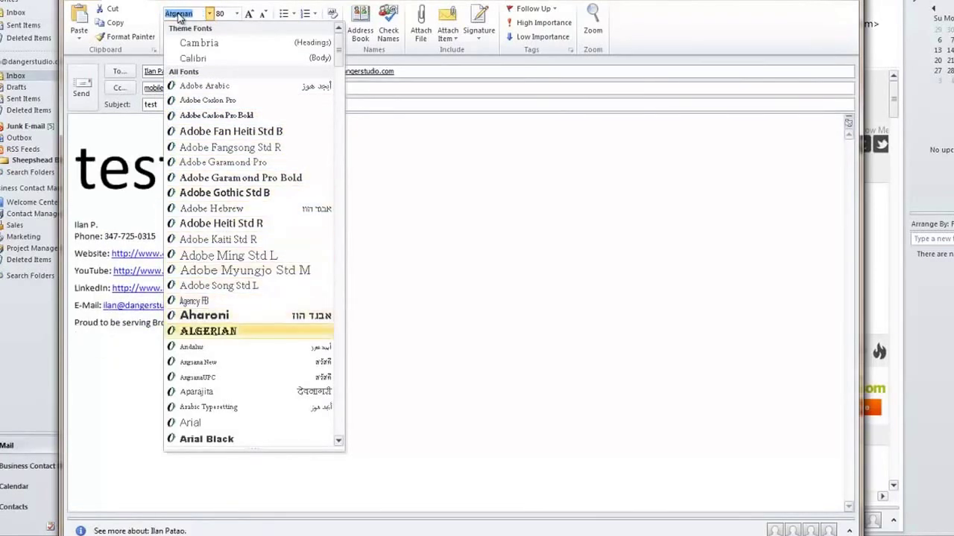
key(Down)
key(Down)
key(Down)
key(Return)
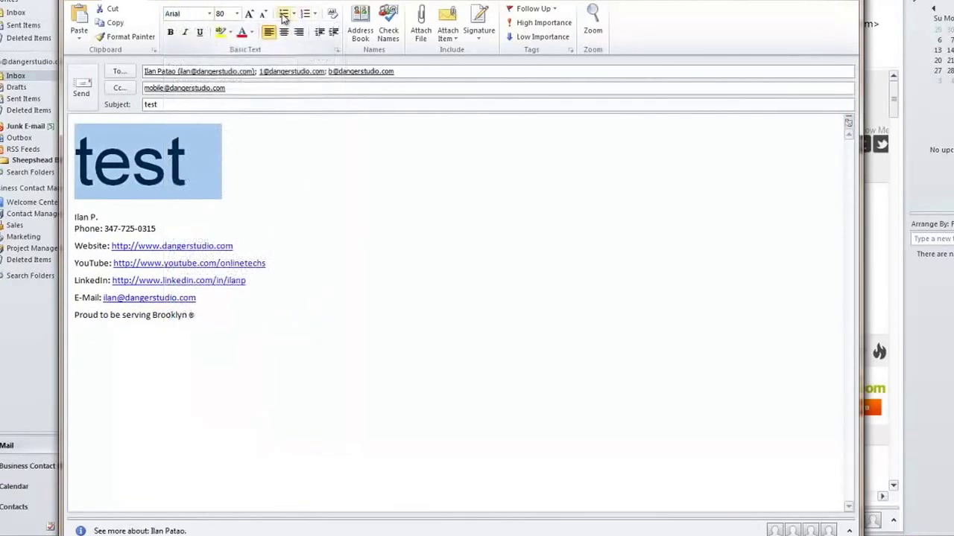
Try bullets, centre, right alignment and indent, leaving test left-aligned with no indent.
click(293, 14)
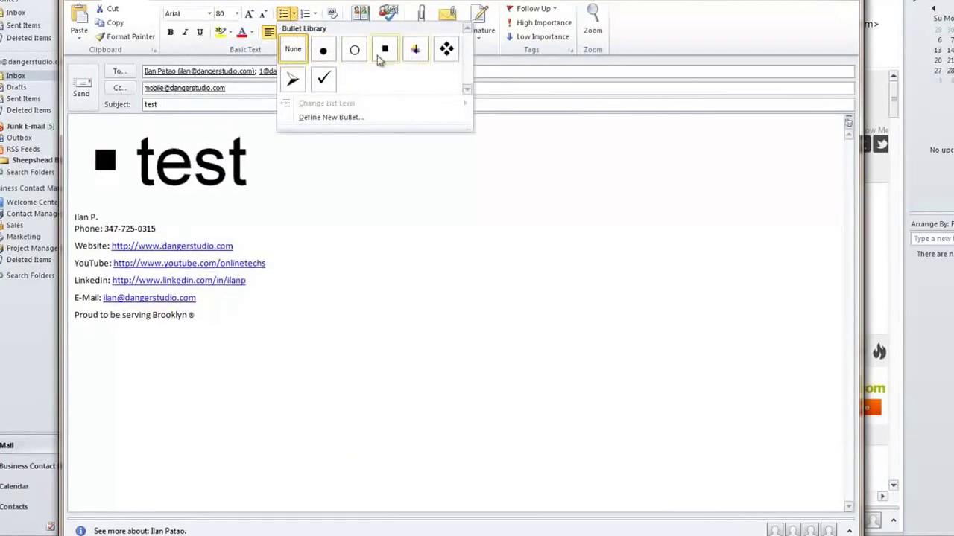
click(377, 216)
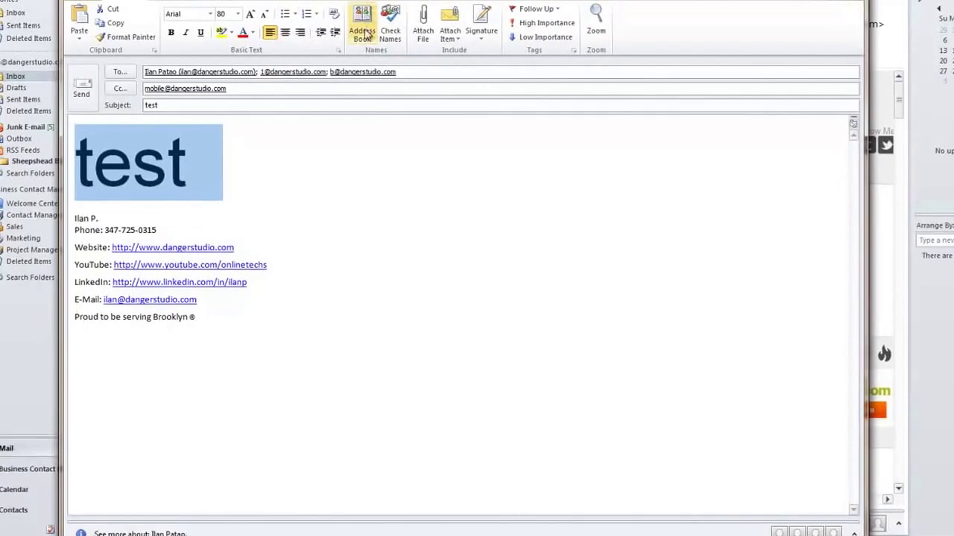
mouse_move(311, 69)
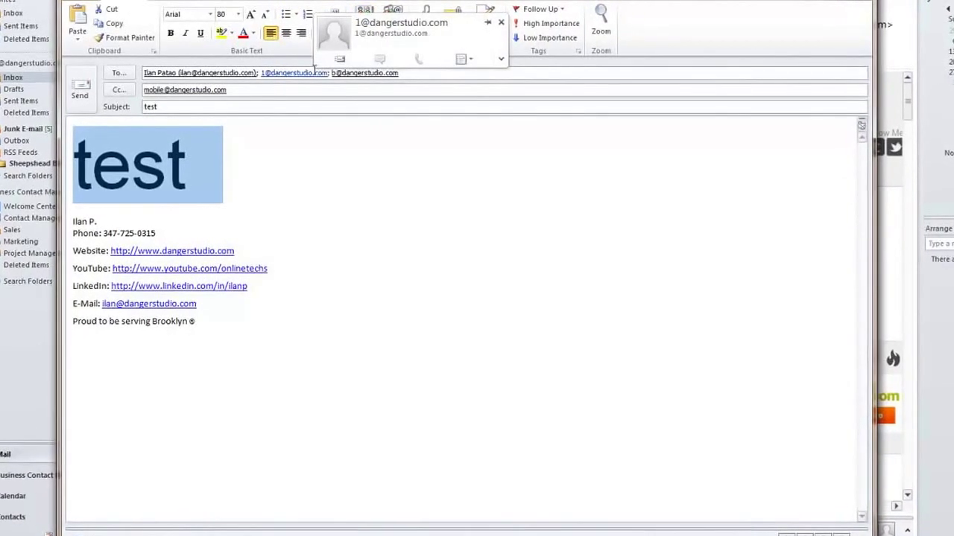
click(286, 32)
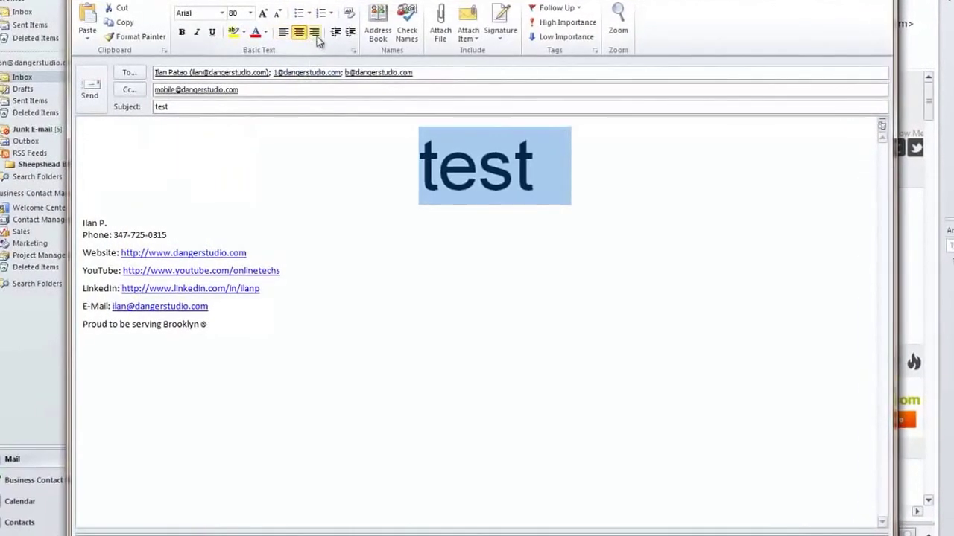
click(316, 32)
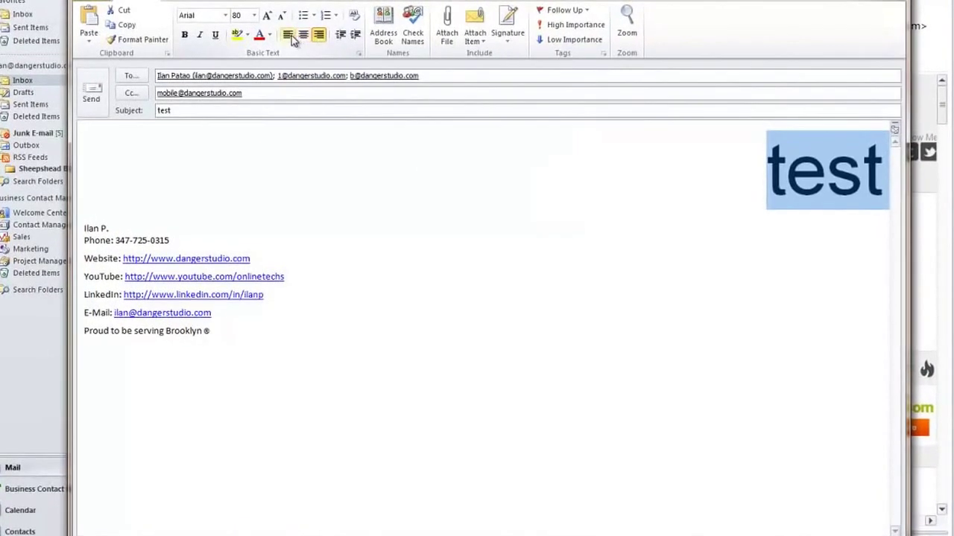
click(286, 32)
click(270, 38)
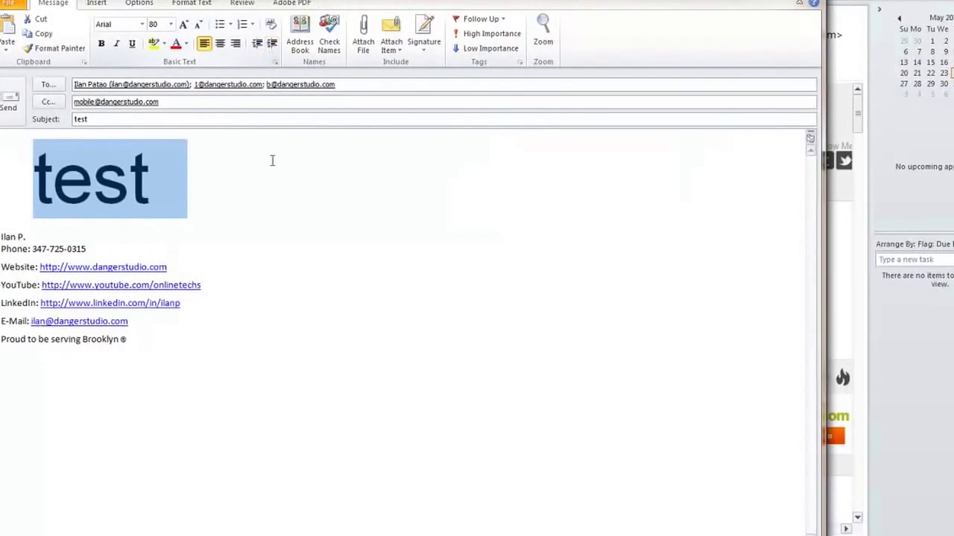
click(257, 47)
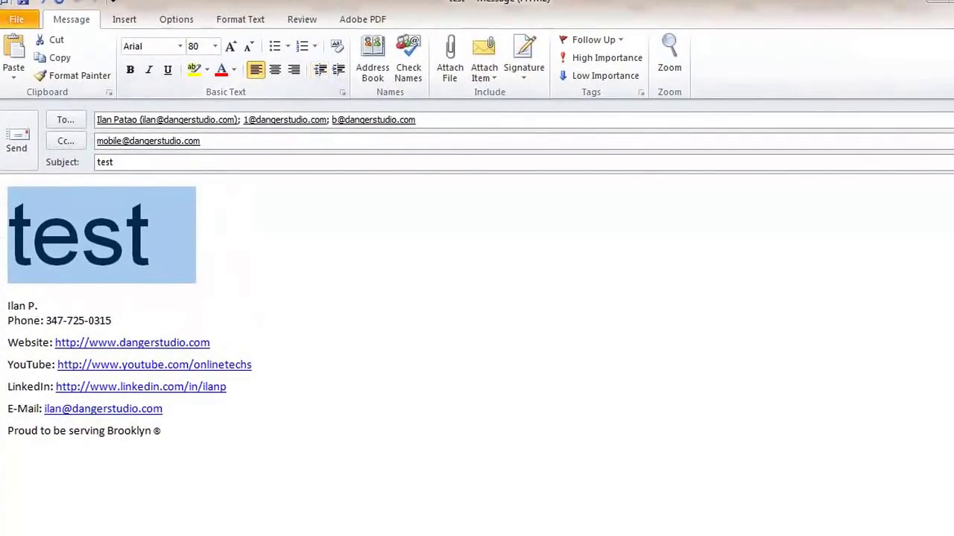
Attach the Scan_1 image from the Desktop to the test message.
click(249, 216)
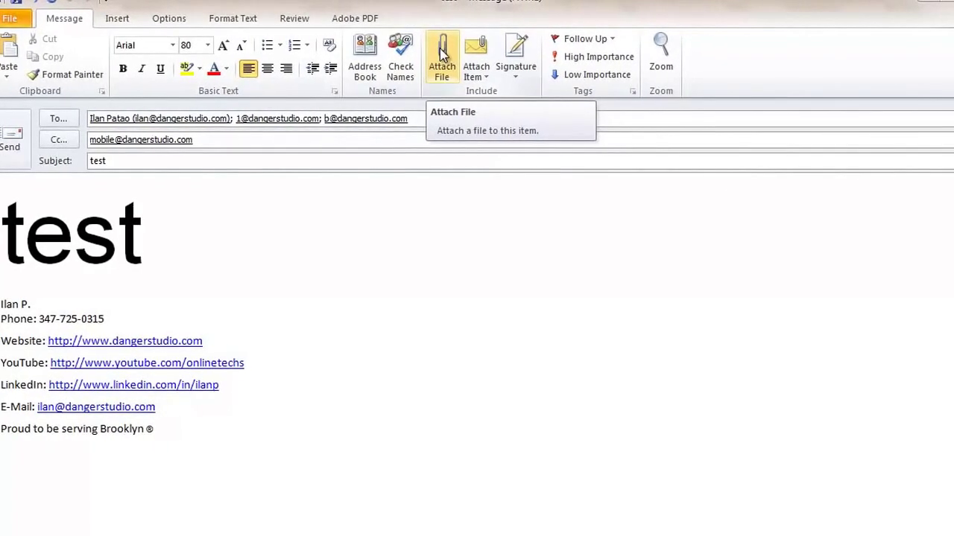
click(438, 56)
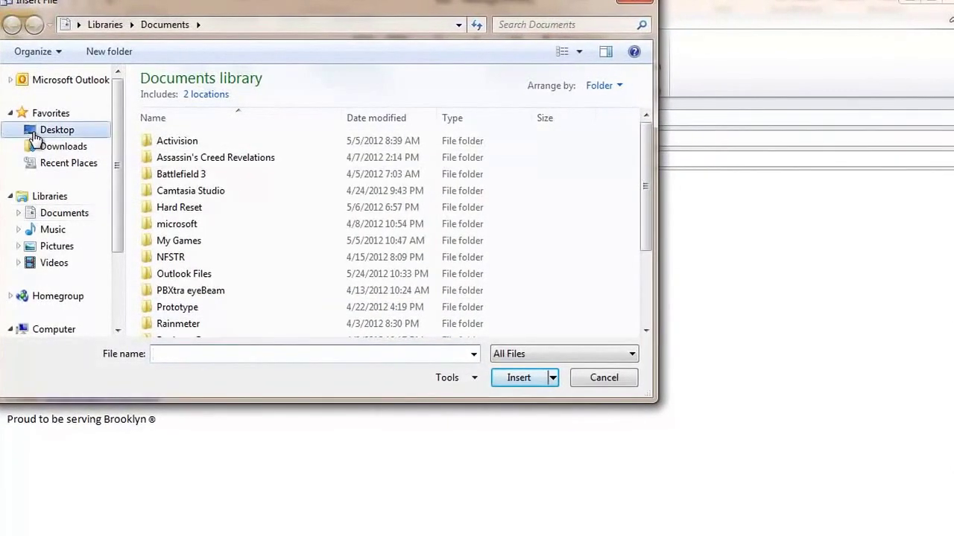
click(45, 130)
double_click(196, 216)
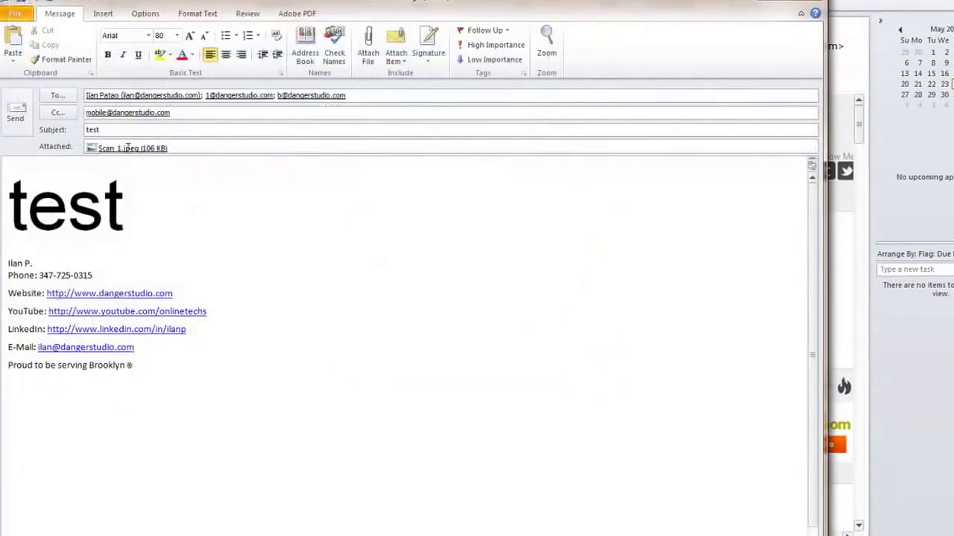
Attach both Scan_1 files from the Desktop as well.
click(368, 48)
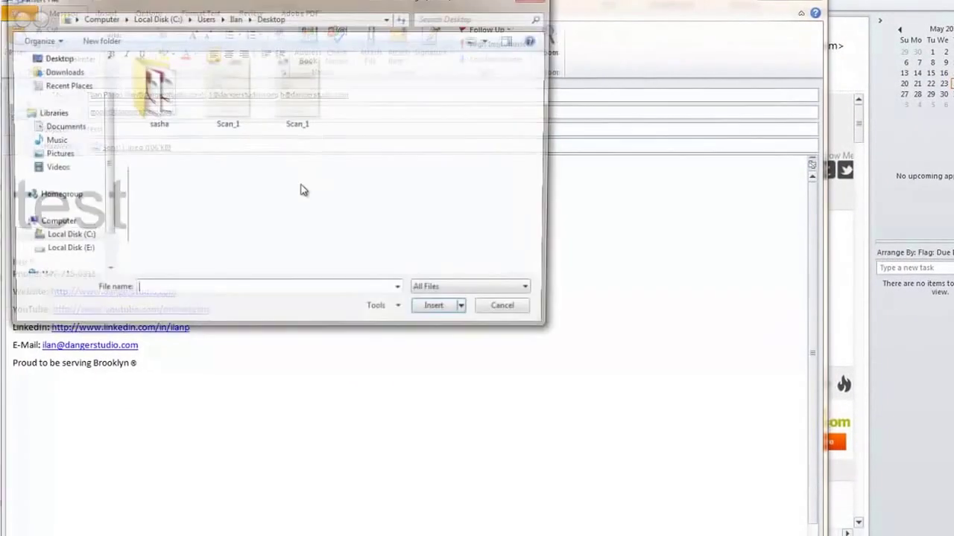
drag(332, 205, 217, 39)
click(322, 300)
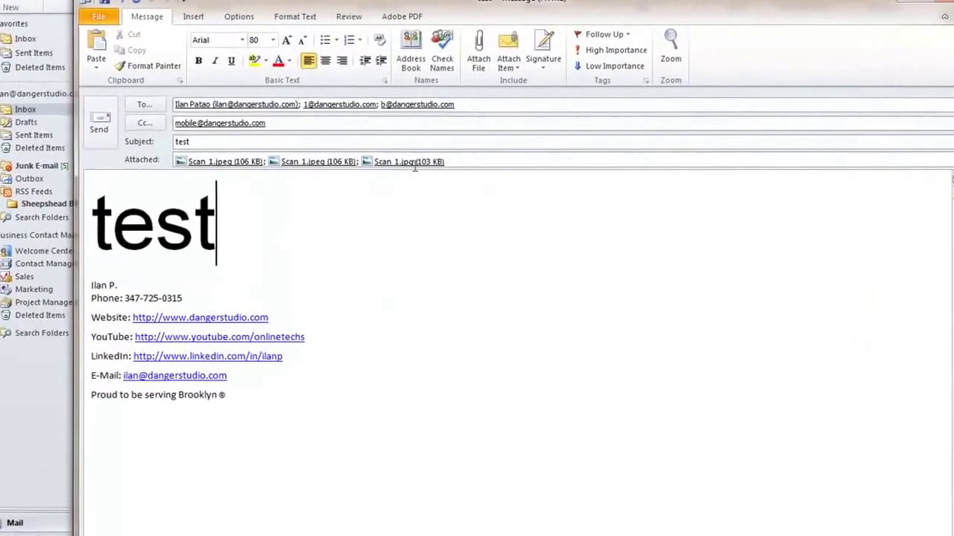
Delete the duplicate Scan 1.jpeg attachment, then select the signature block.
click(283, 188)
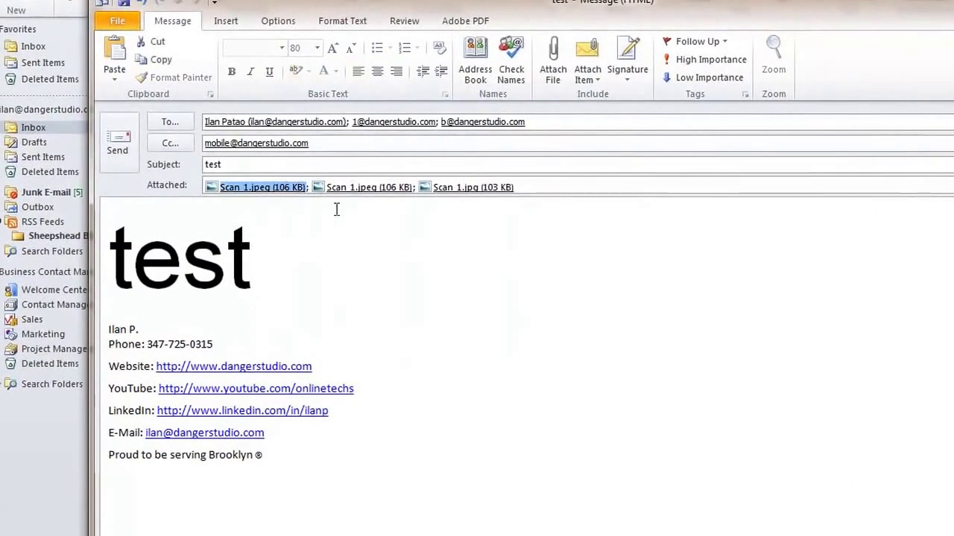
key(Delete)
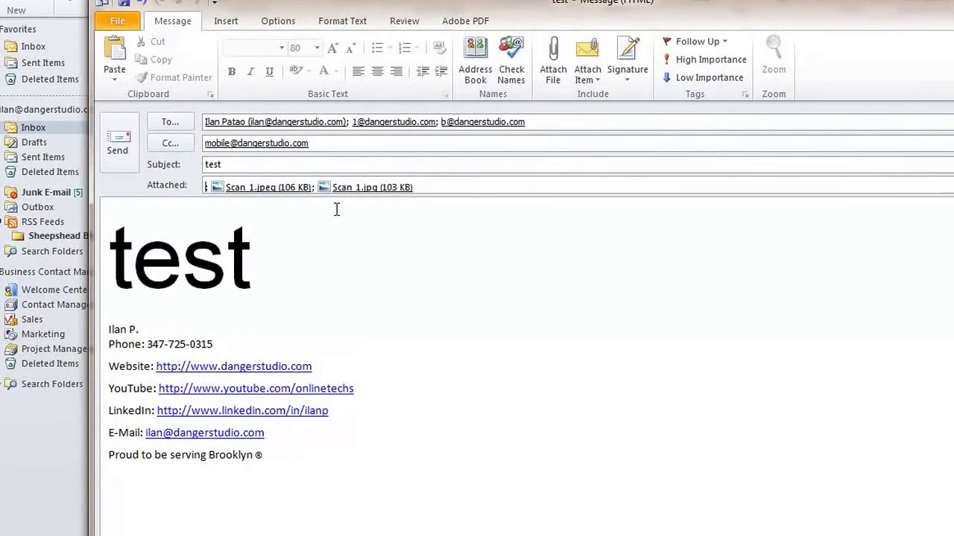
click(337, 210)
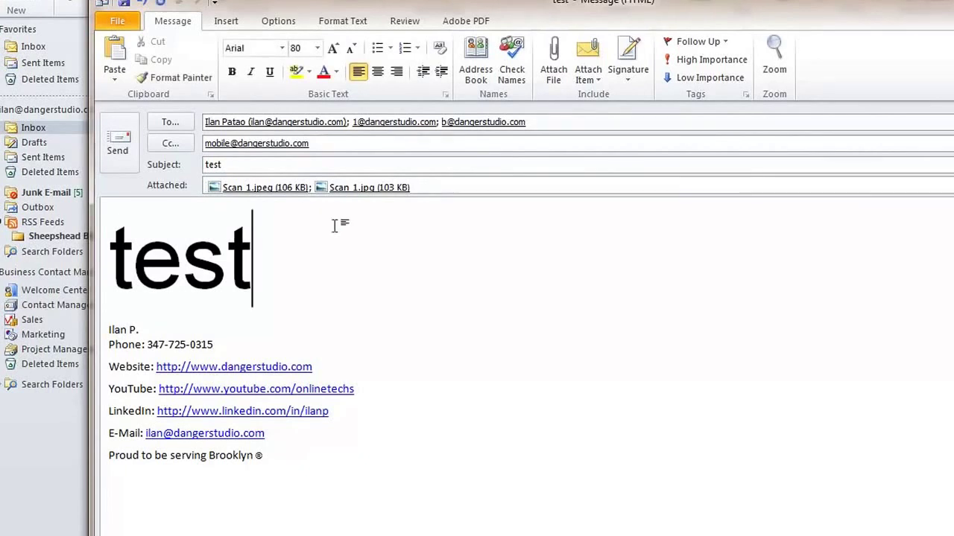
mouse_move(407, 497)
mouse_down()
mouse_move(112, 388)
mouse_move(111, 328)
mouse_up()
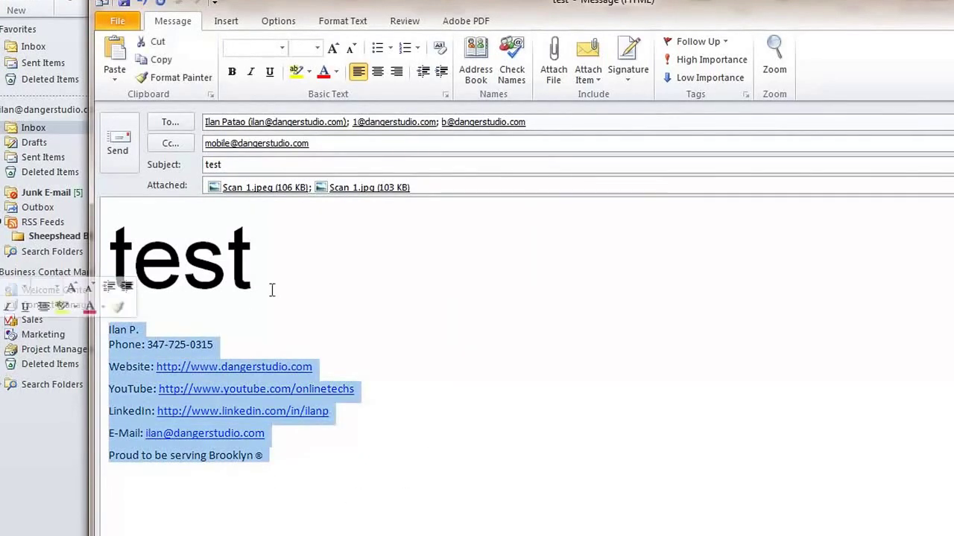
click(627, 64)
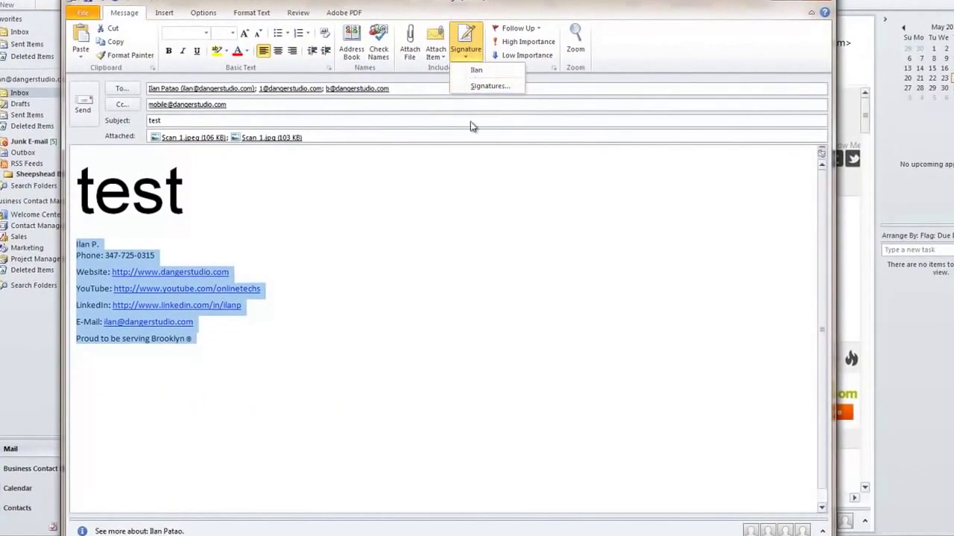
click(488, 86)
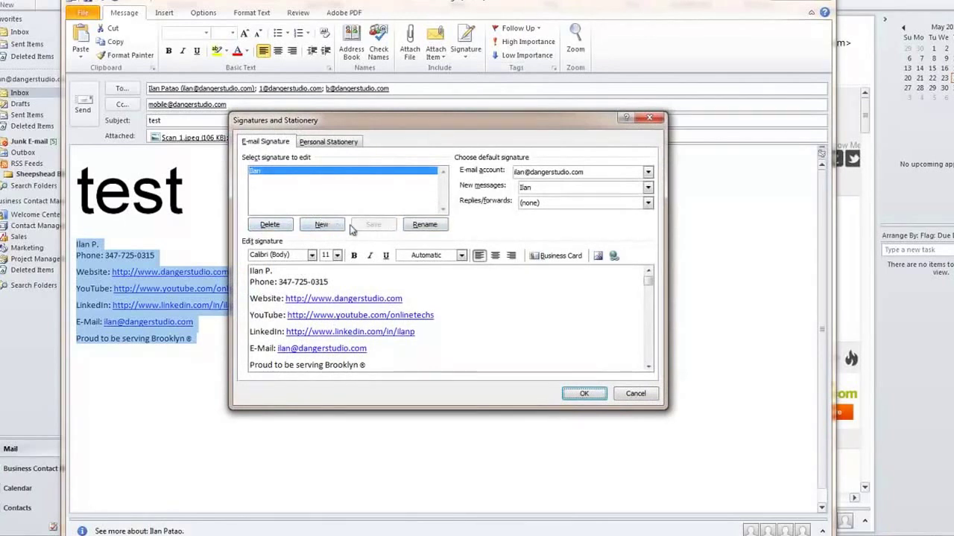
click(434, 361)
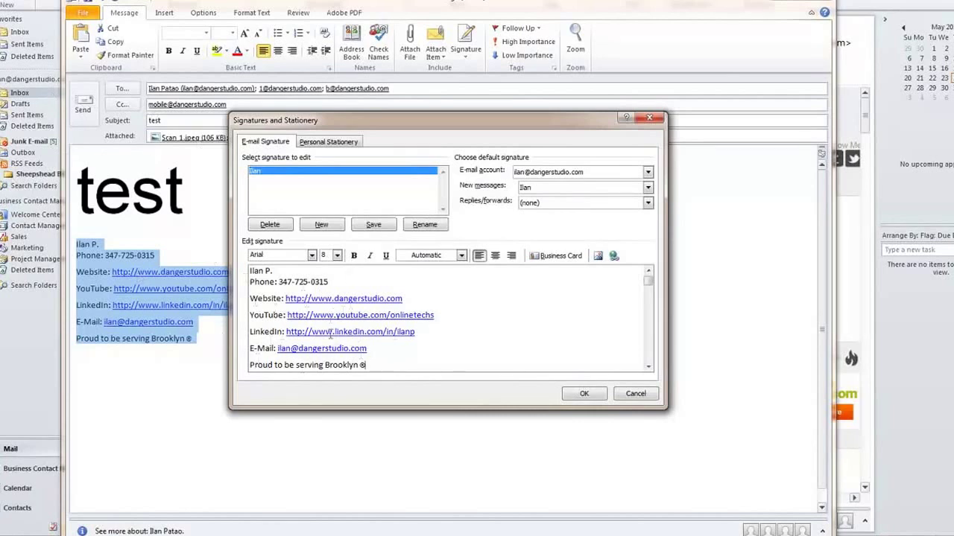
click(636, 394)
click(285, 349)
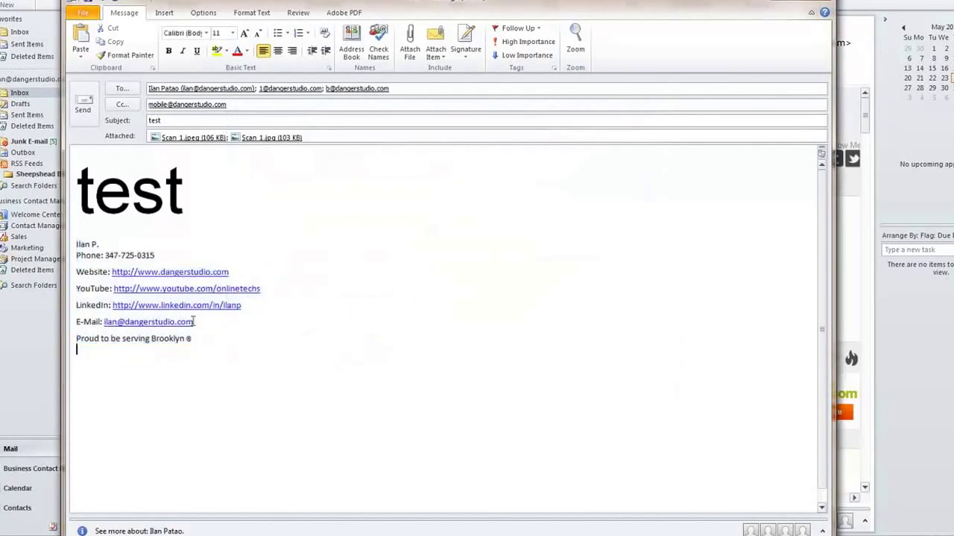
drag(203, 341, 76, 245)
click(436, 322)
Browse the Attach Item list and Follow Up flag options without applying anything.
click(436, 51)
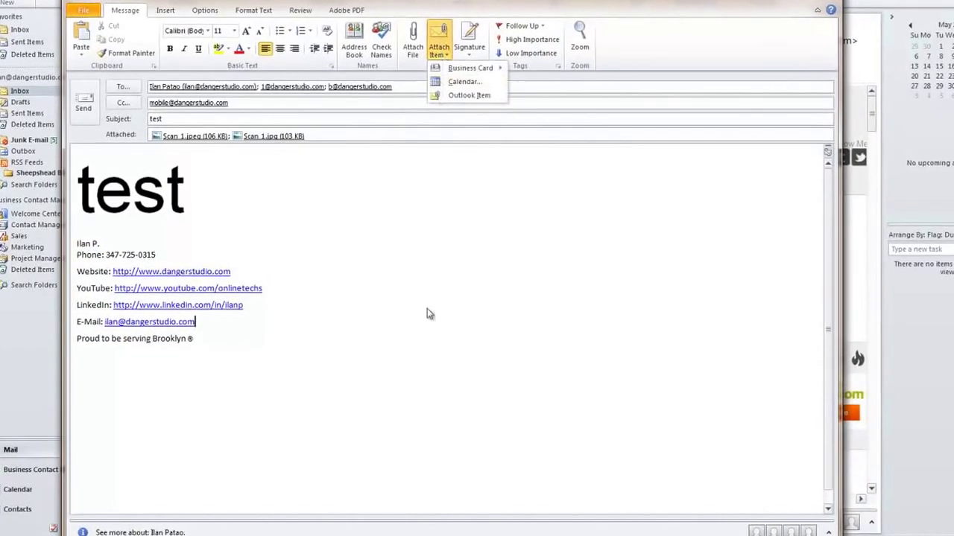
click(428, 312)
click(443, 35)
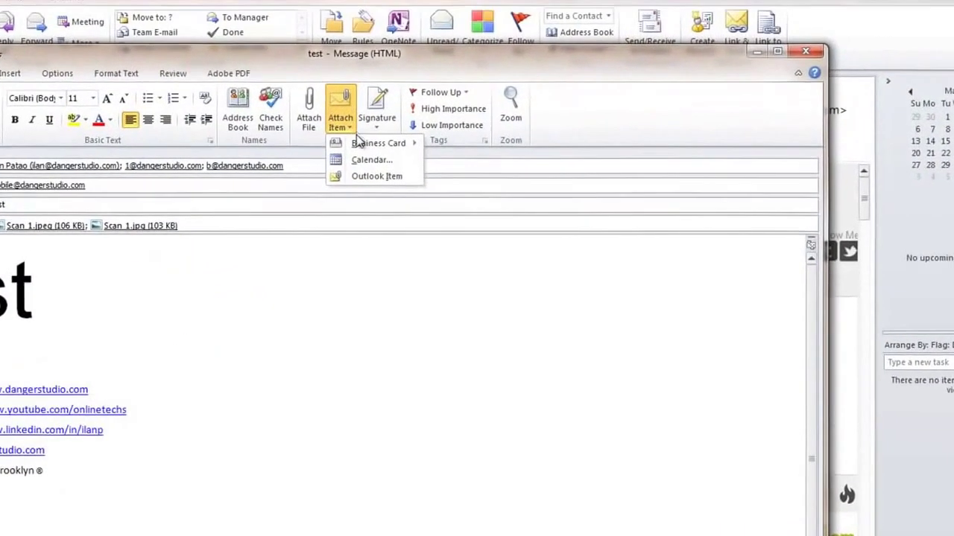
mouse_move(402, 84)
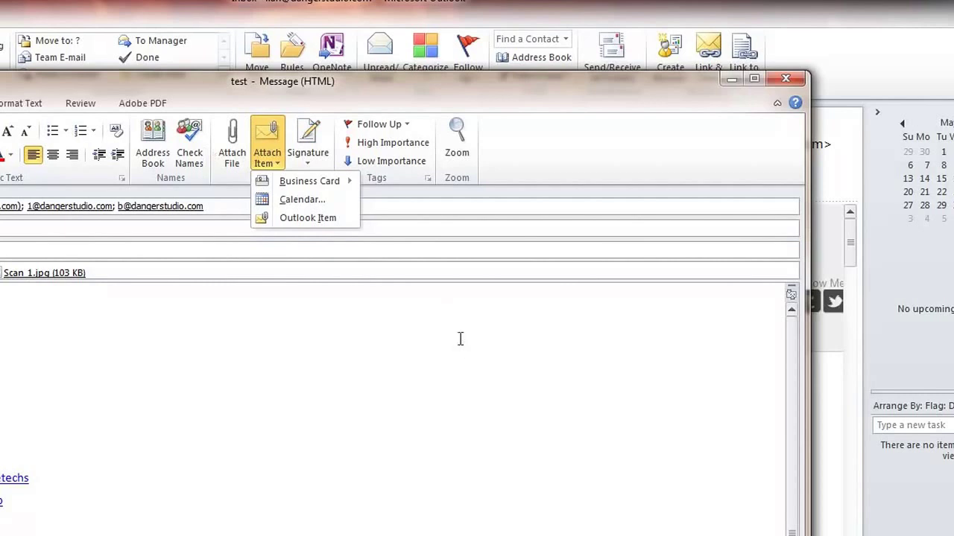
click(387, 124)
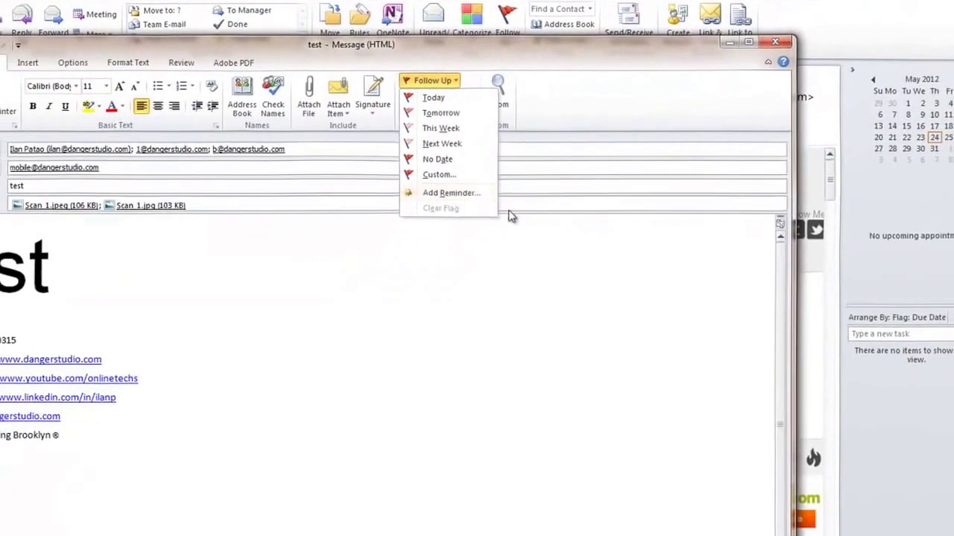
click(570, 266)
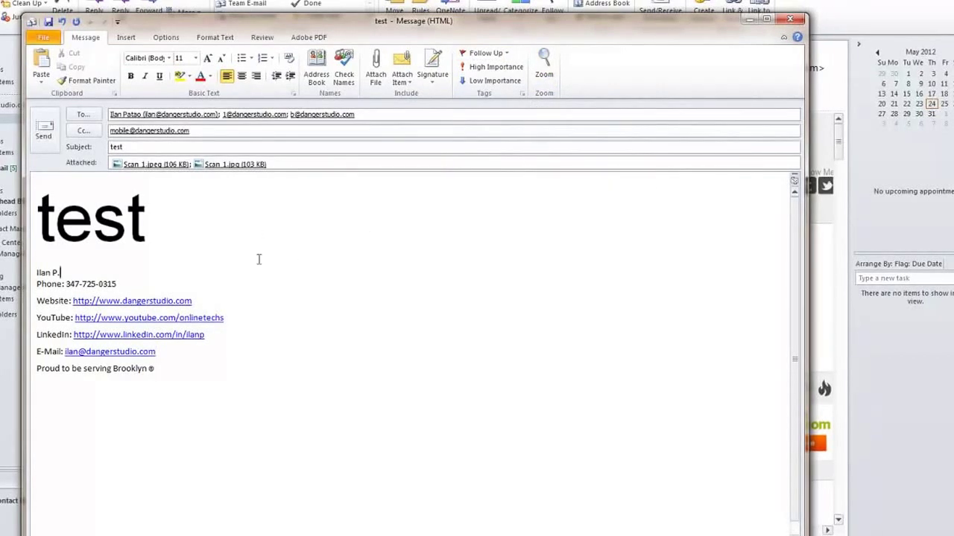
Select and deselect the large test and the body, then close the message without saving.
drag(197, 229, 3, 229)
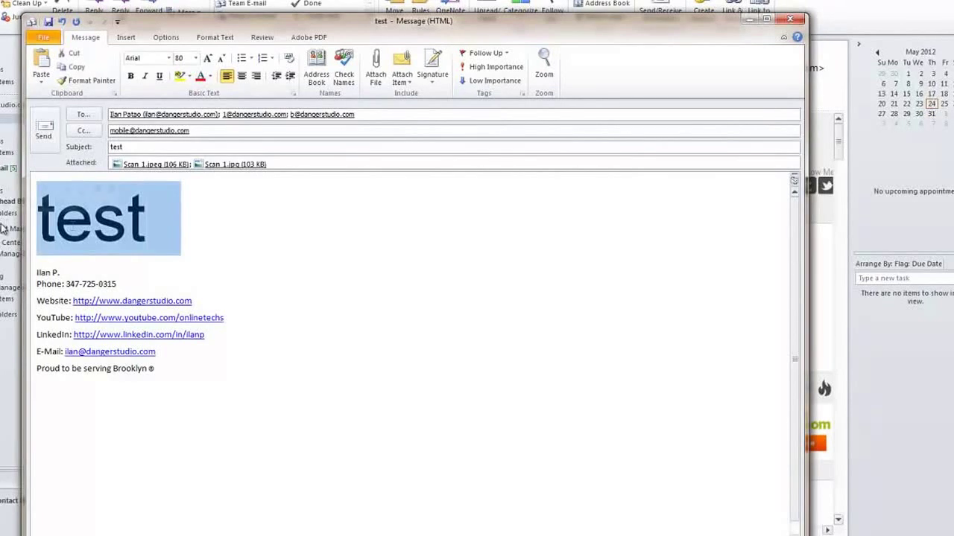
click(482, 298)
drag(383, 404, 45, 138)
click(367, 294)
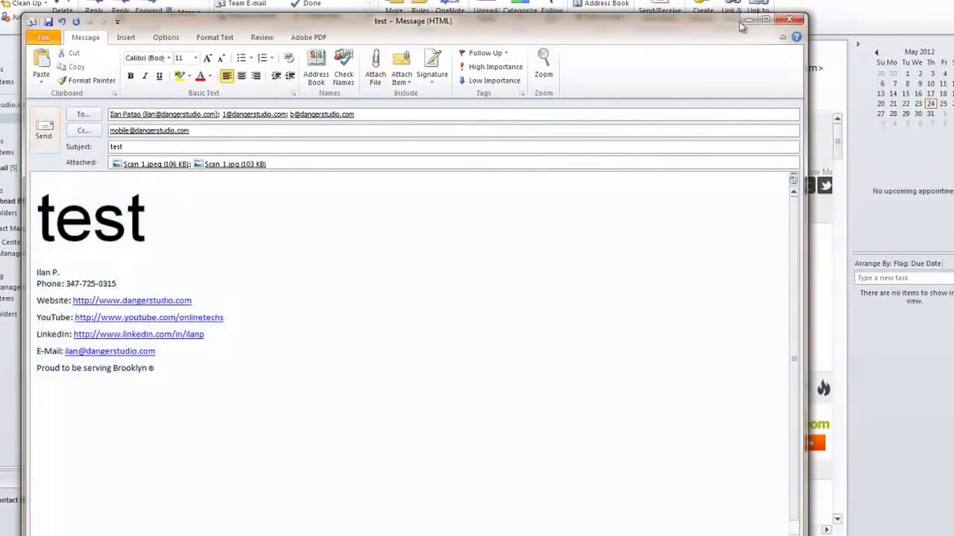
click(789, 19)
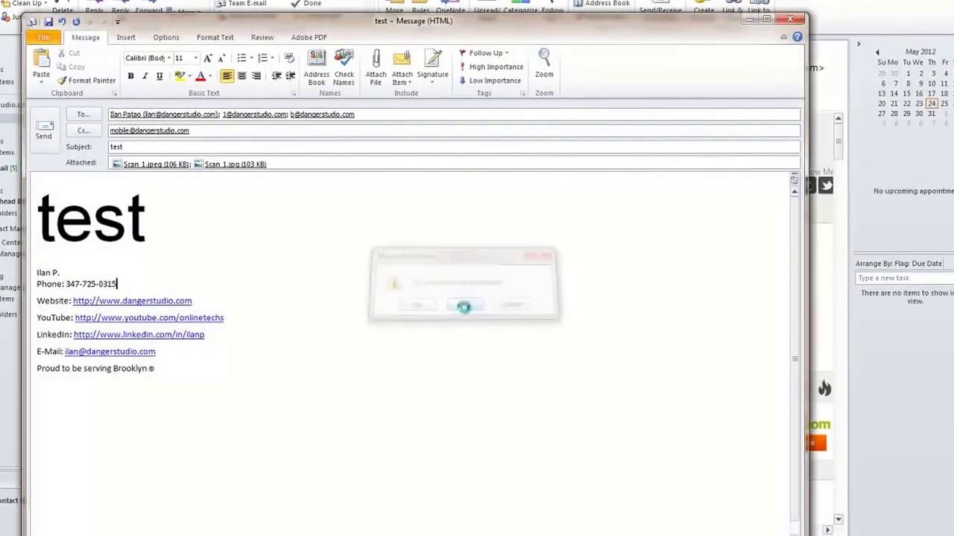
click(463, 305)
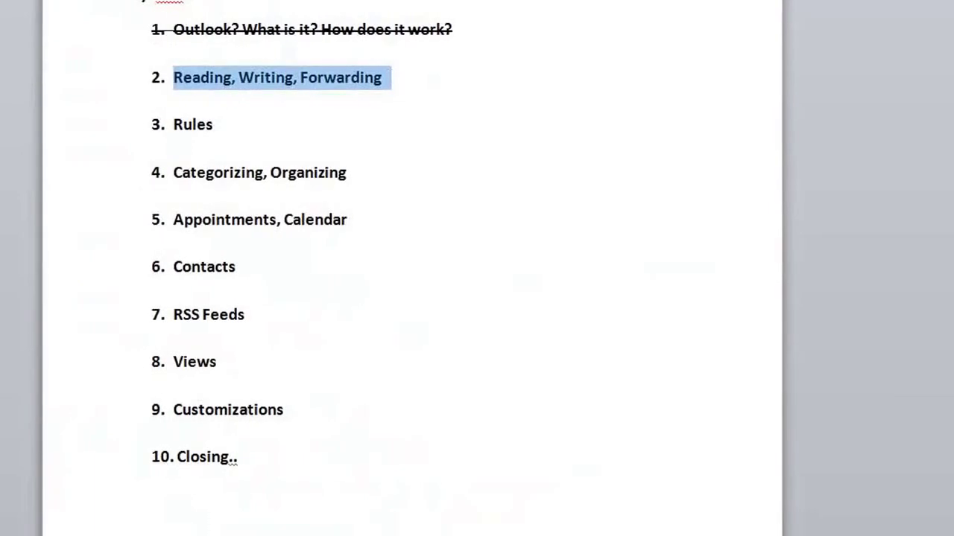
Strike through item 2, Reading, Writing, Forwarding, with Alt+H, 4, then select the Rules line.
key(alt+h)
key(4)
drag(220, 143, 140, 138)
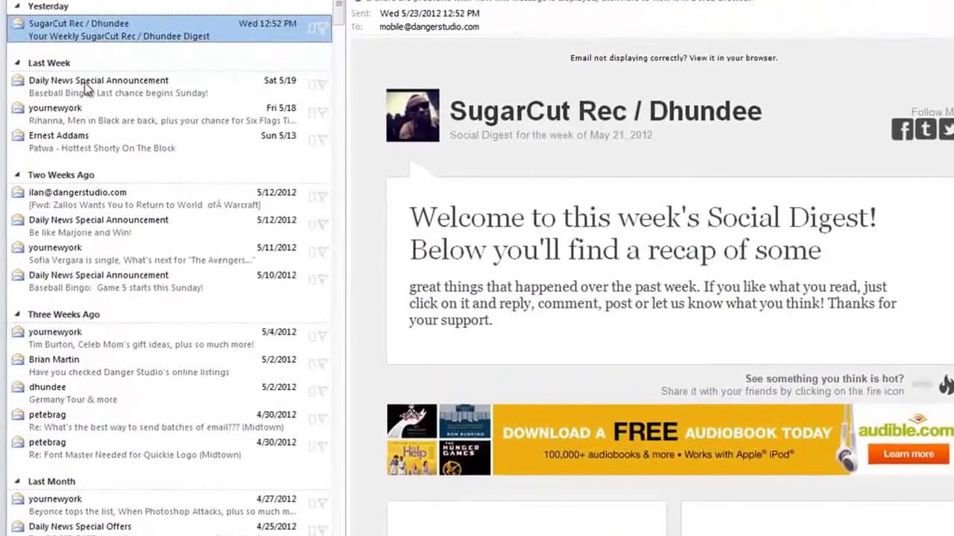
Preview the Daily News, yournewyork and Patwa messages, then show Rules options for the SugarCut Rec digest.
click(96, 102)
click(93, 127)
click(102, 153)
click(97, 108)
click(100, 79)
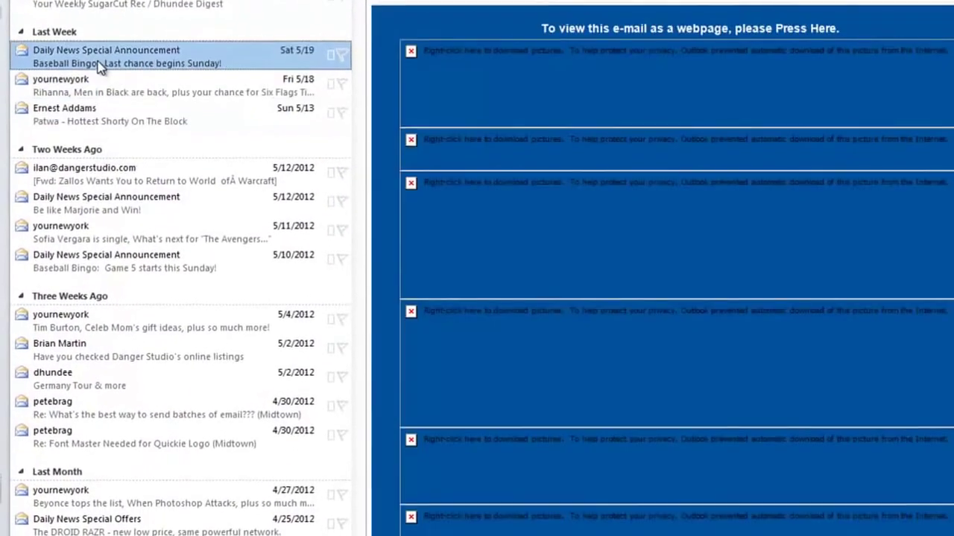
click(110, 26)
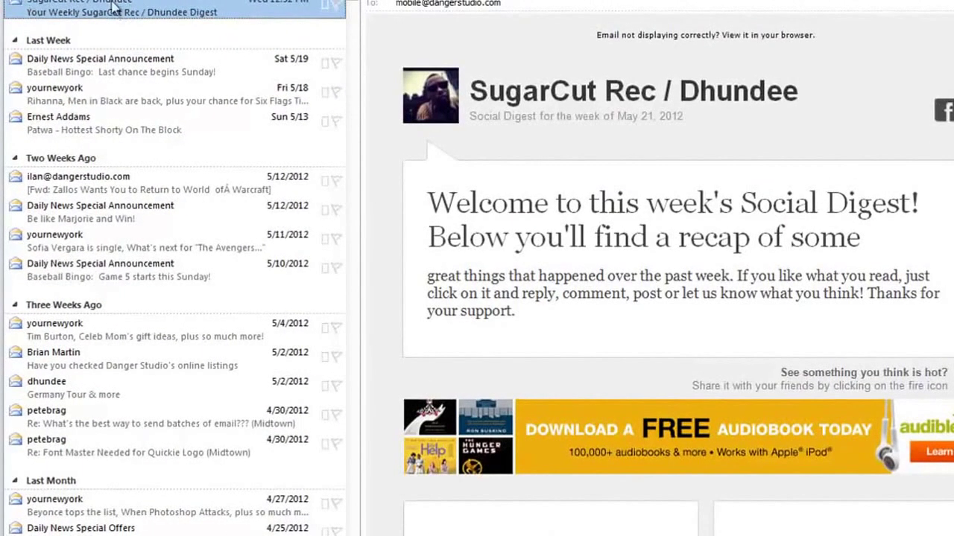
right_click(127, 18)
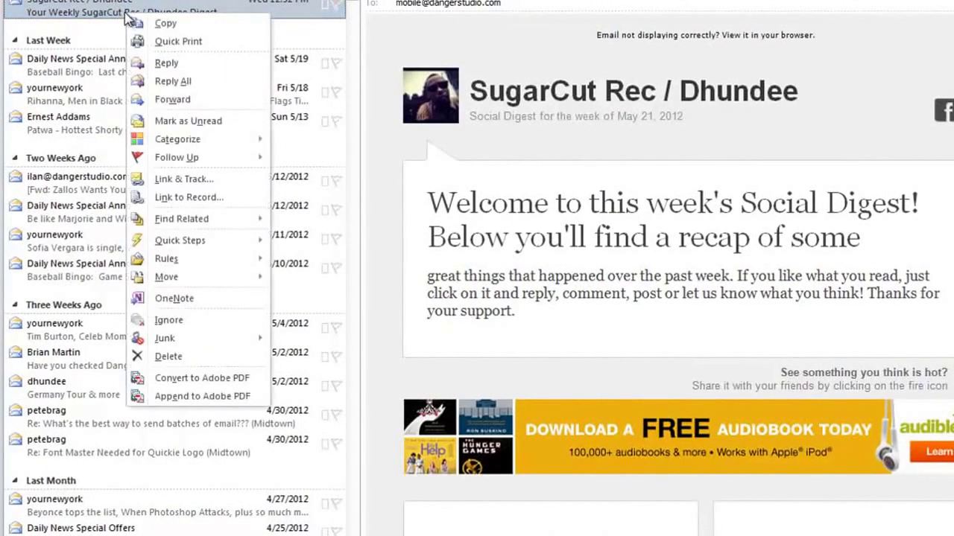
mouse_move(190, 265)
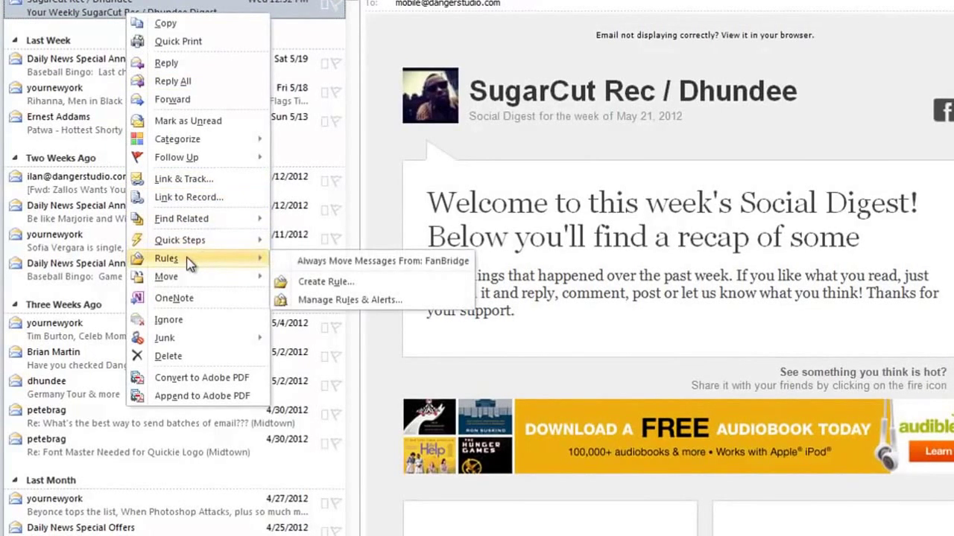
Start a rule for mail from FanBridge and try the play-a-sound action with Windows Ding.
click(325, 288)
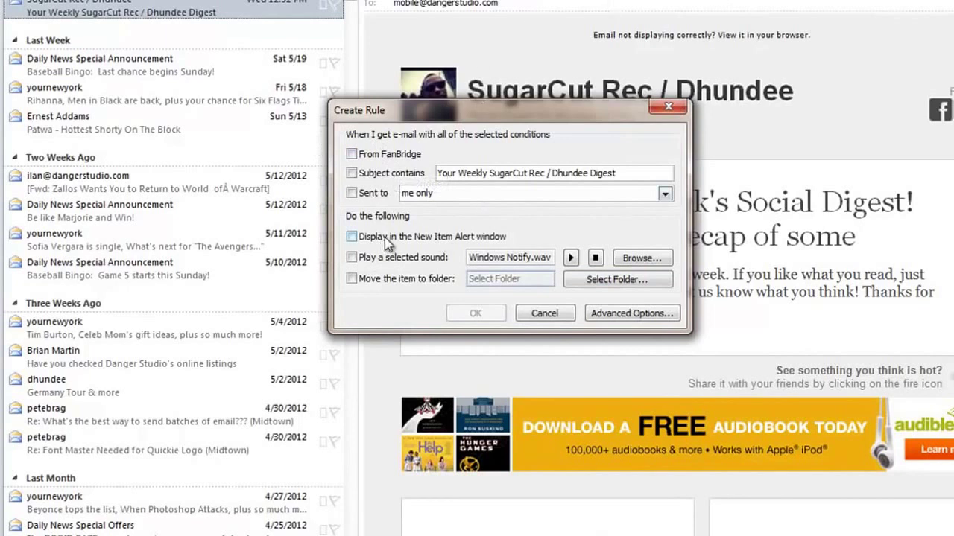
click(351, 154)
click(350, 257)
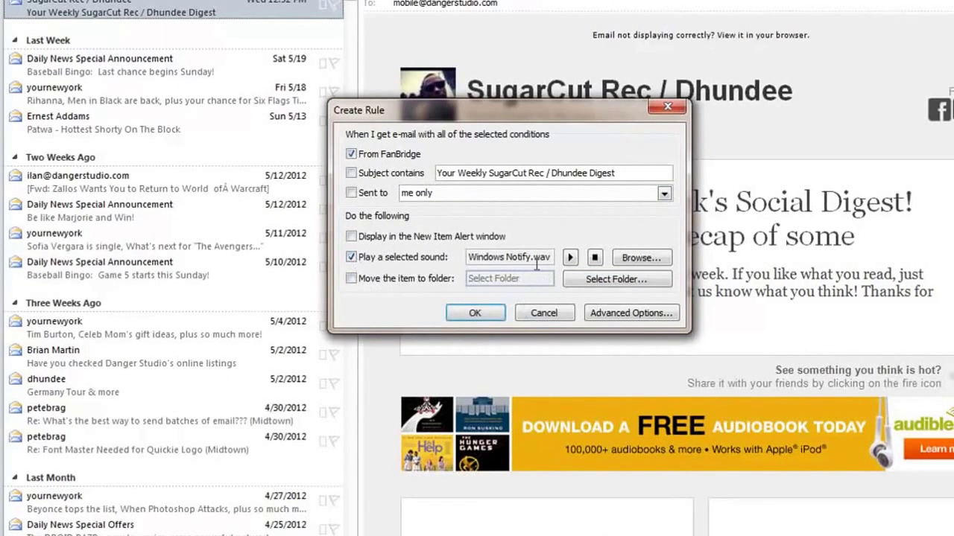
click(639, 257)
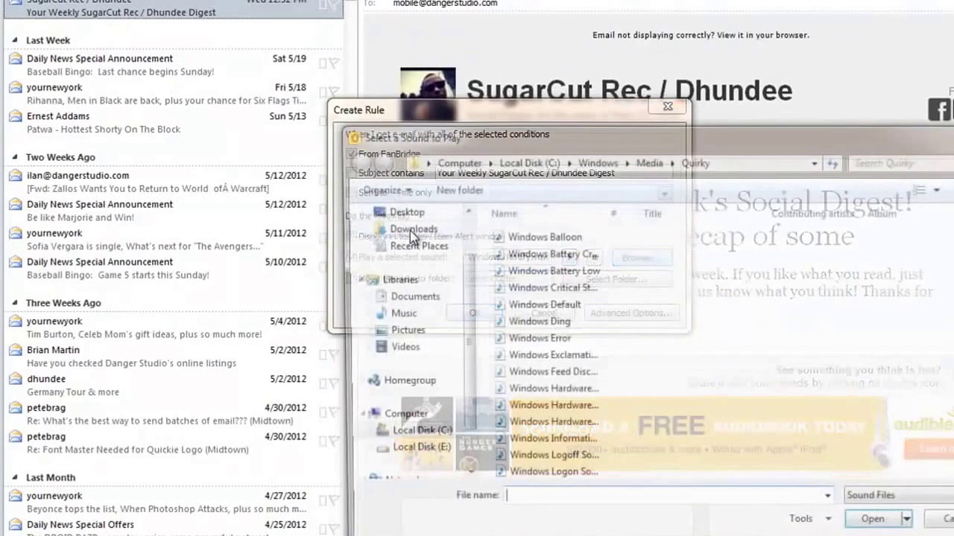
click(525, 322)
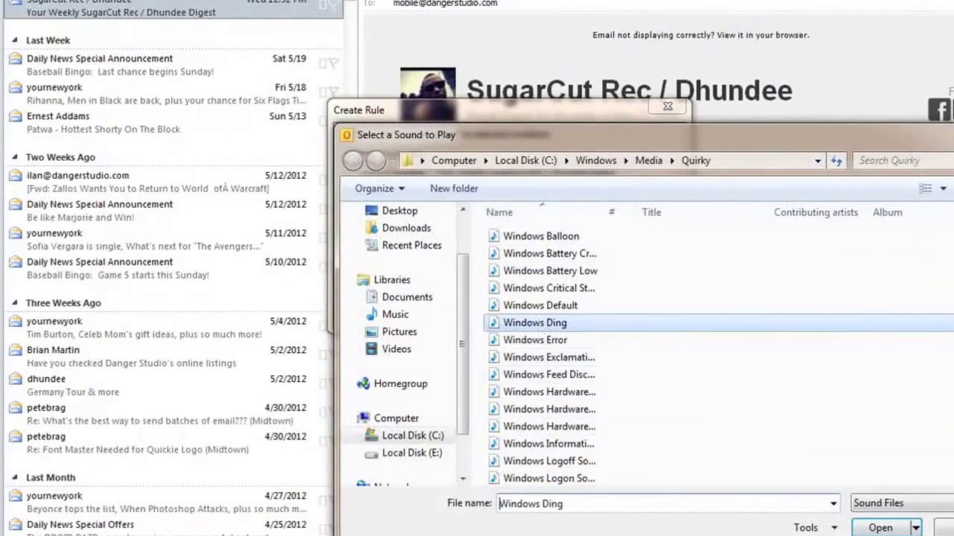
scroll(671, 350, down, 1)
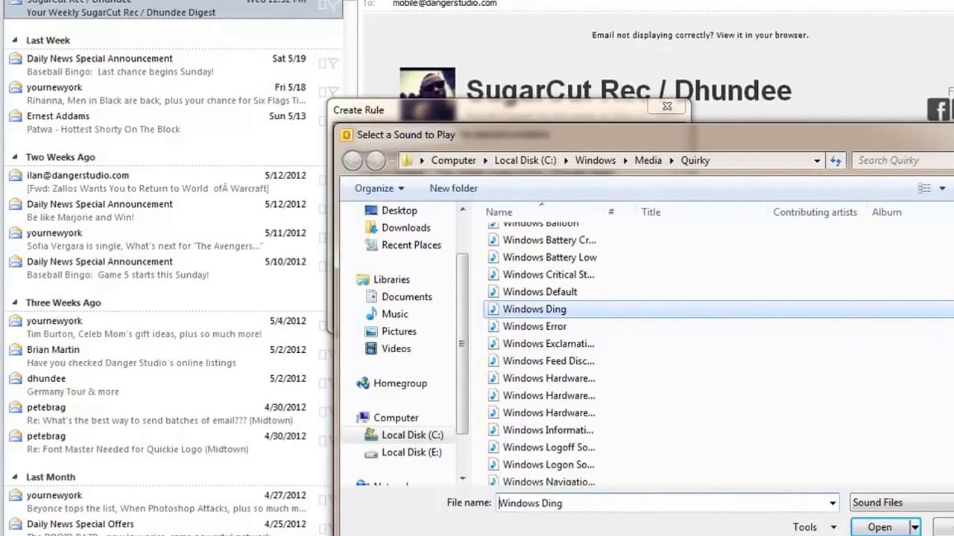
scroll(671, 350, down, 2)
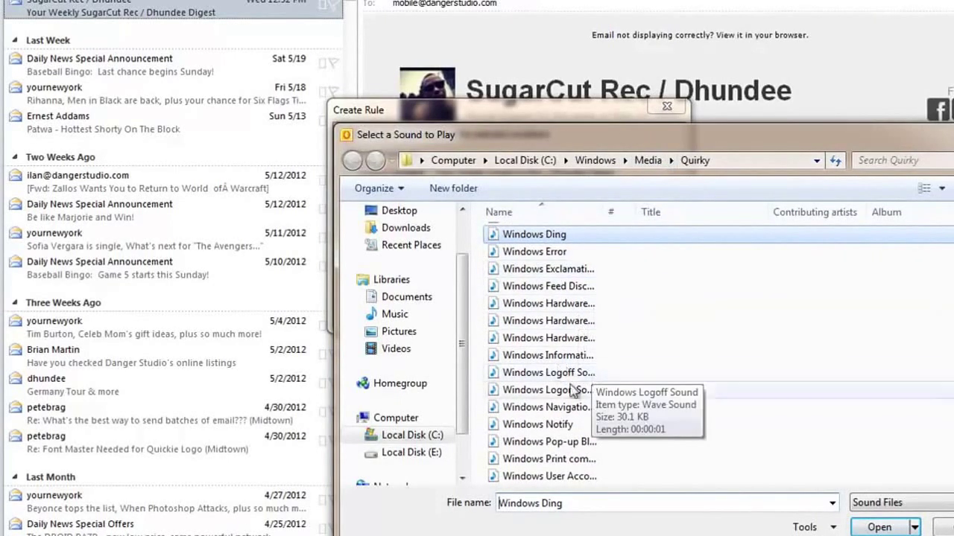
click(945, 528)
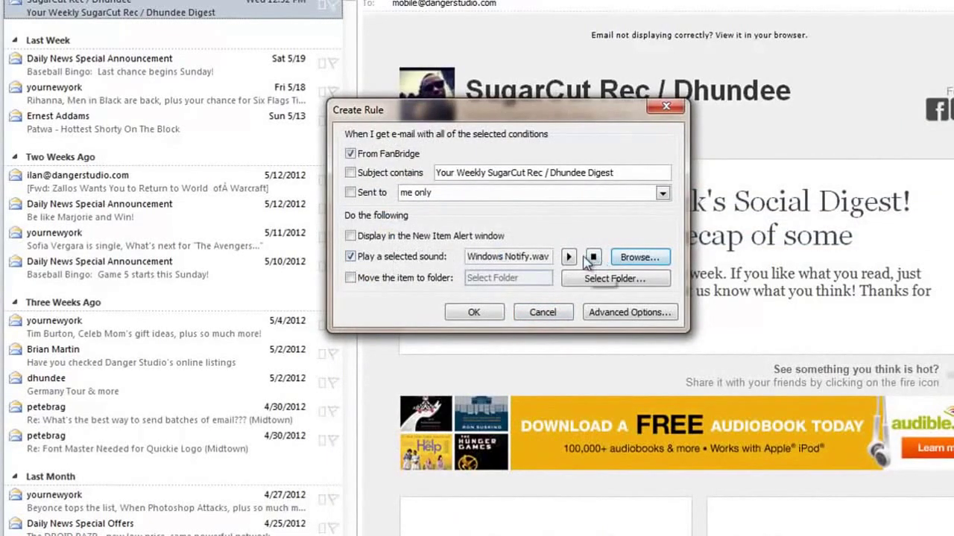
click(570, 258)
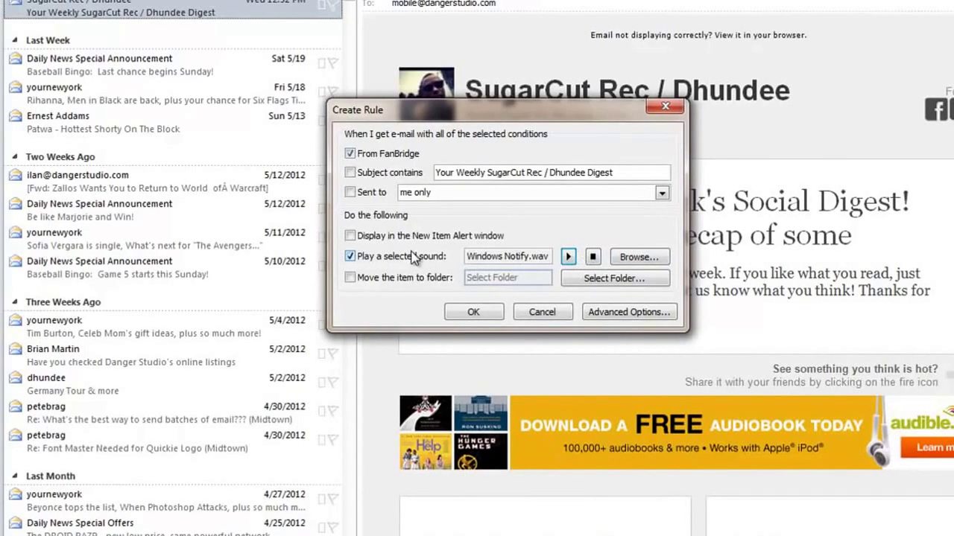
Drop the sound, toggle the new-item alert, and choose moving matching mail to a folder.
click(355, 258)
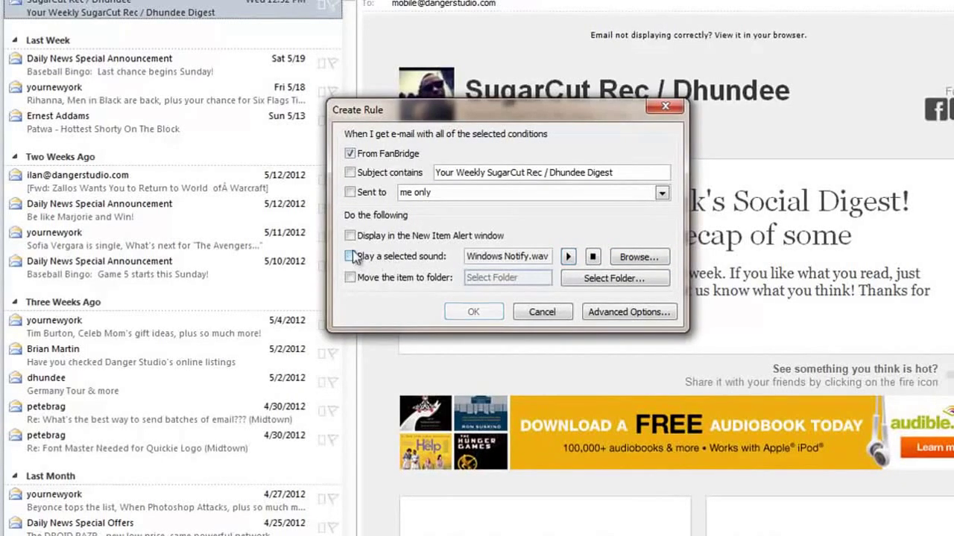
click(349, 235)
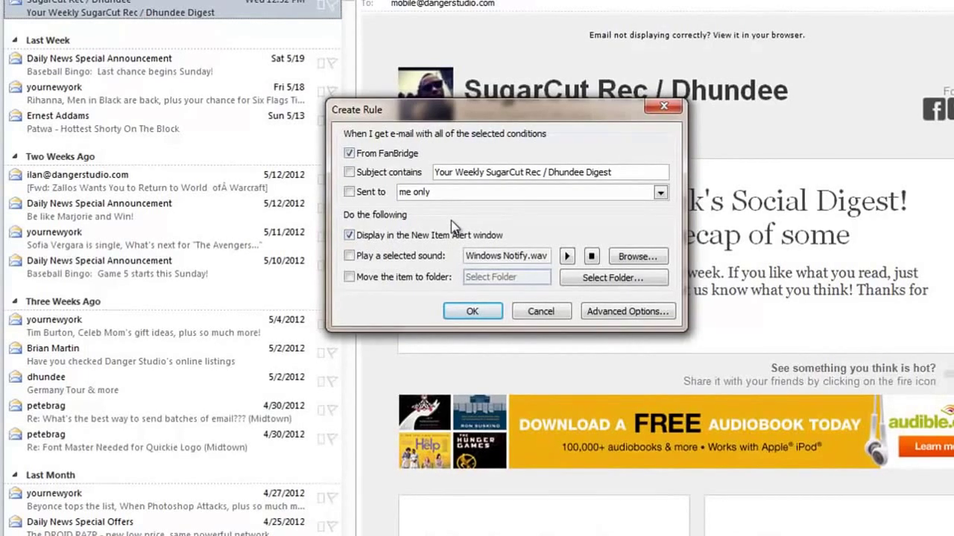
click(360, 235)
click(374, 277)
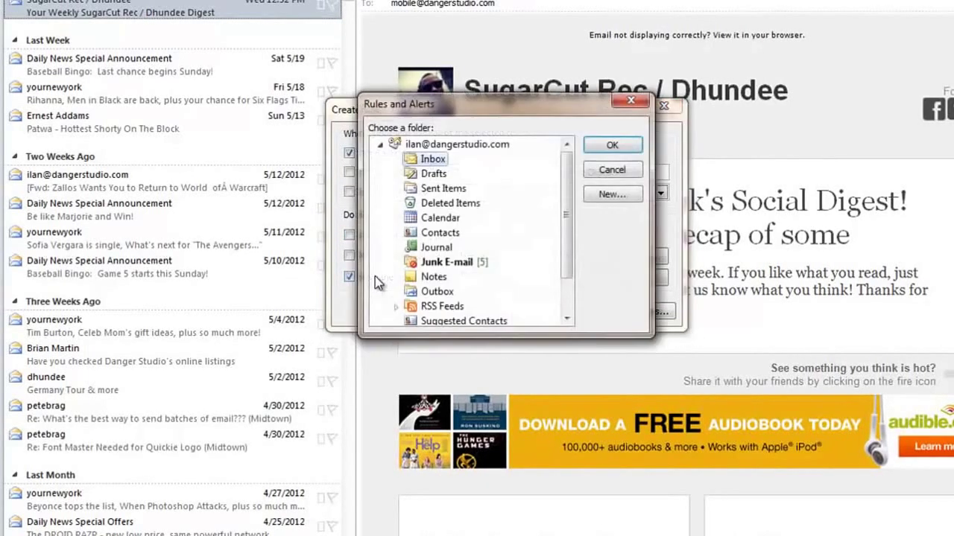
Cancel the folder chooser and uncheck the move-to-folder action.
mouse_move(567, 188)
mouse_down()
mouse_move(574, 216)
mouse_move(573, 181)
mouse_up()
drag(405, 108, 535, 391)
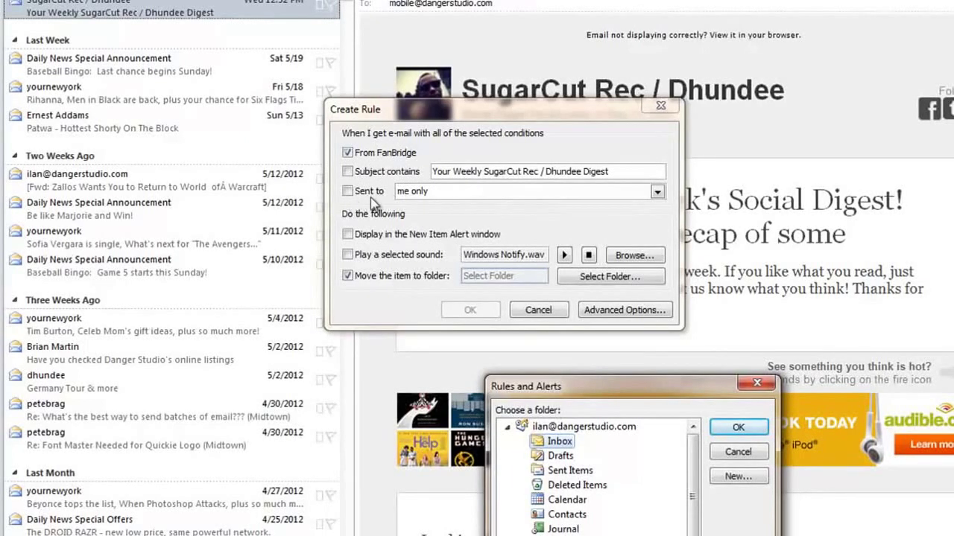
click(462, 193)
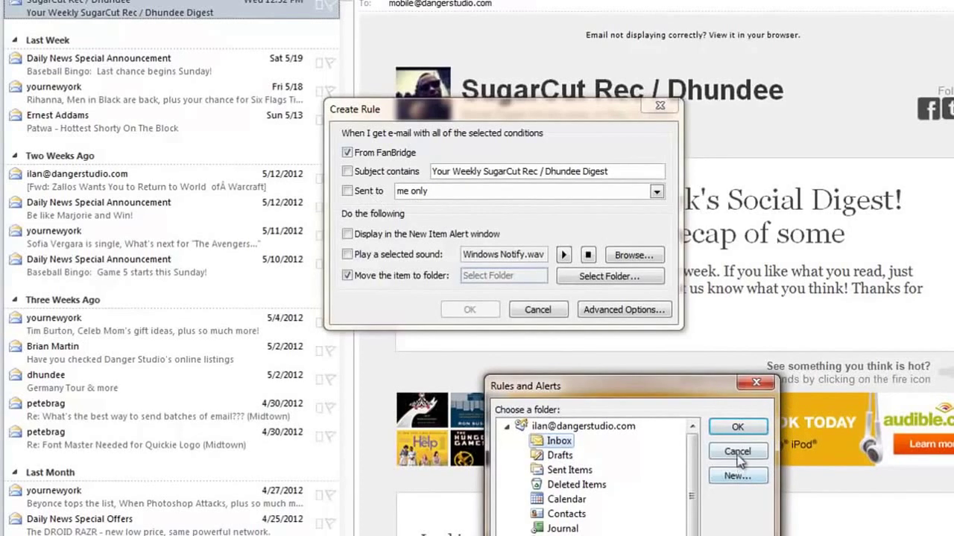
click(738, 453)
click(504, 191)
Replace the From FanBridge condition with Subject contains, starting to type spam over the subject text.
click(475, 202)
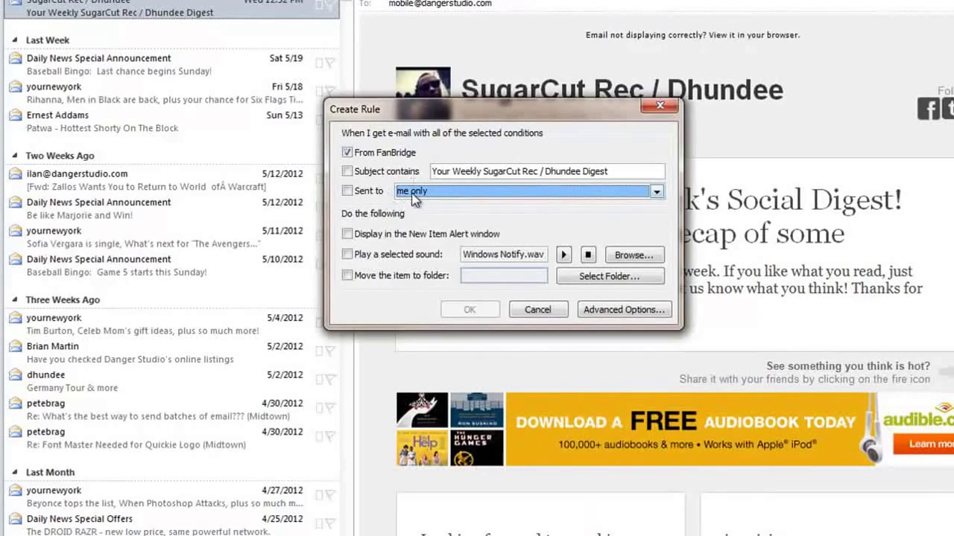
click(365, 171)
click(347, 152)
drag(639, 167, 295, 166)
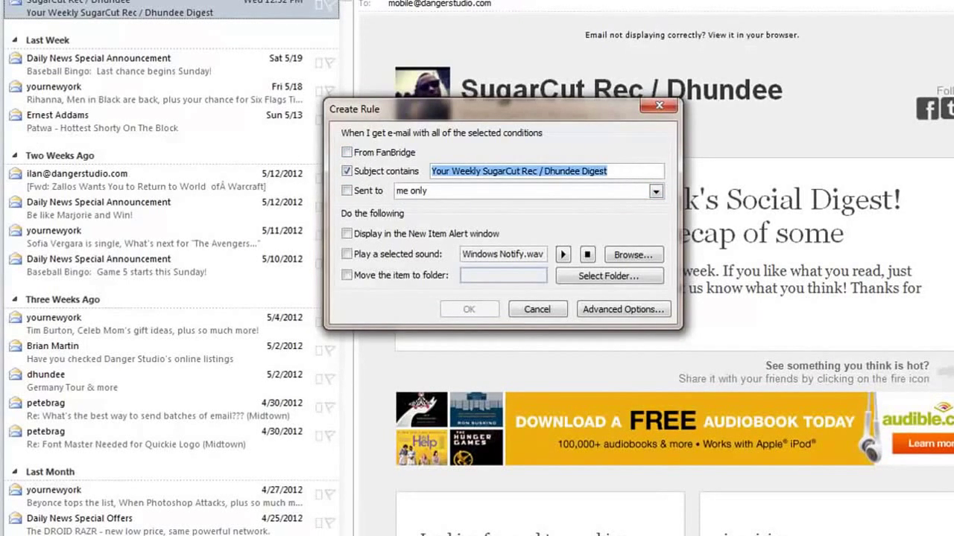
text(spam)
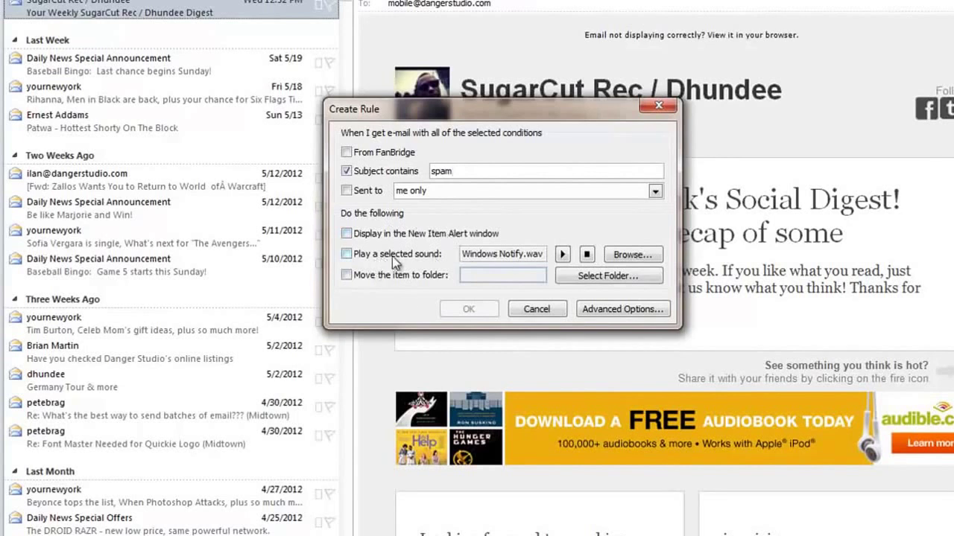
Begin a new Mail and Post Items destination folder, trying Junk E-mail then Inbox as parent.
click(428, 276)
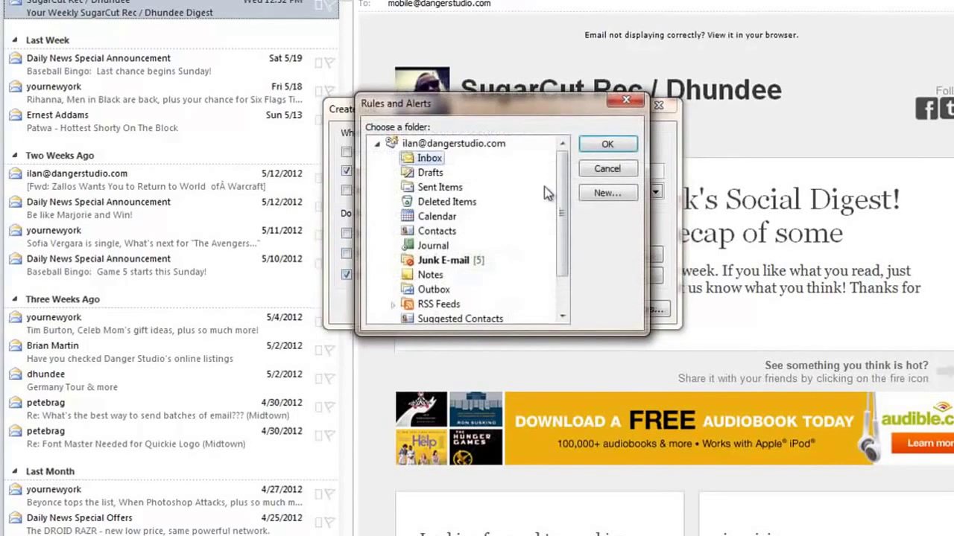
scroll(561, 193, down, 1)
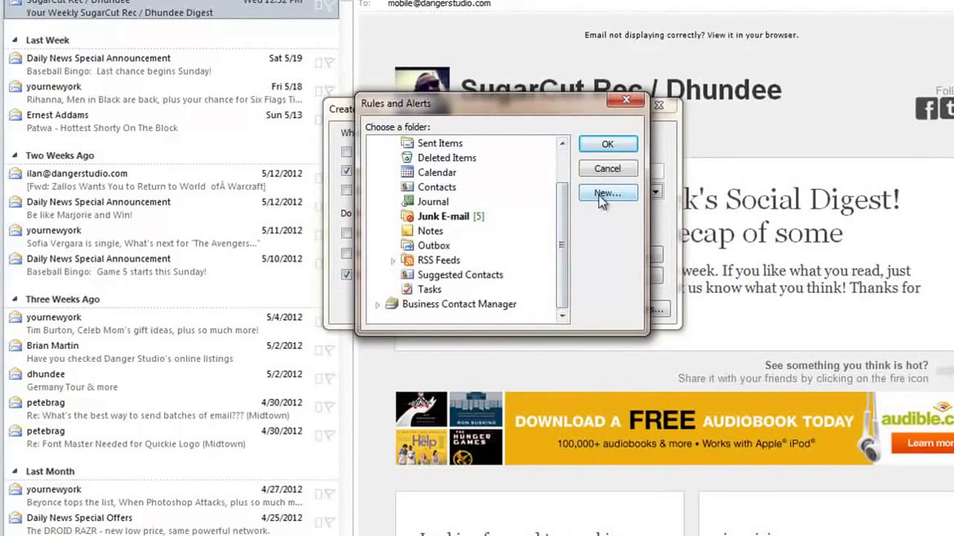
click(606, 195)
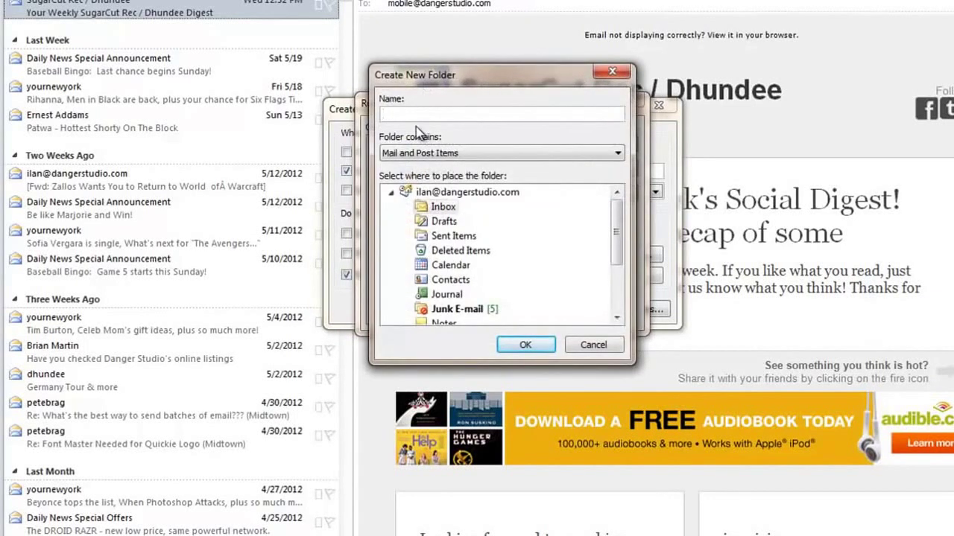
click(436, 153)
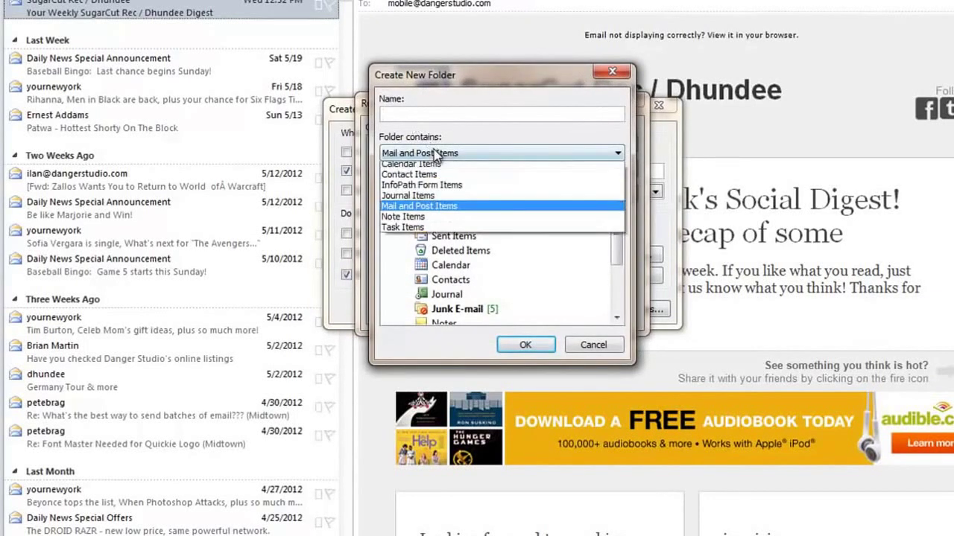
click(435, 211)
click(420, 112)
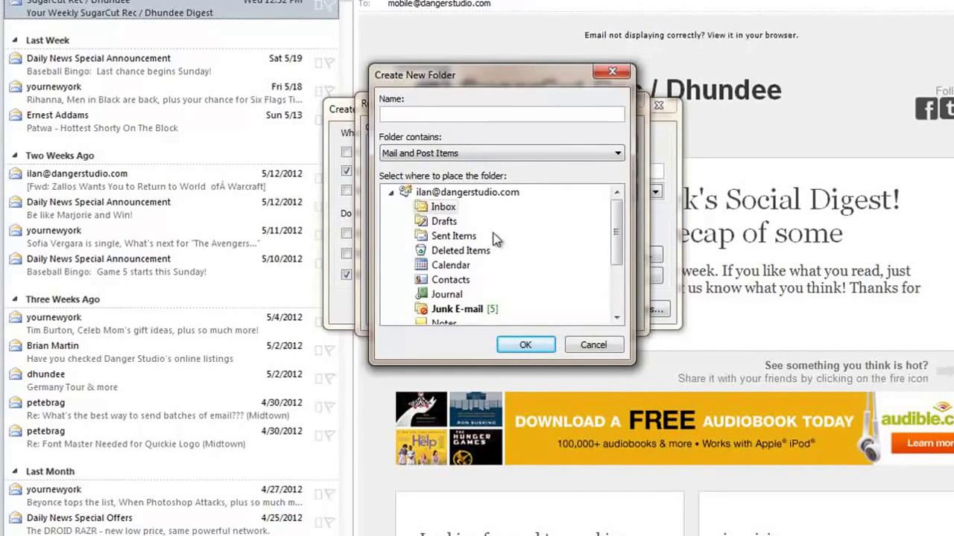
click(457, 309)
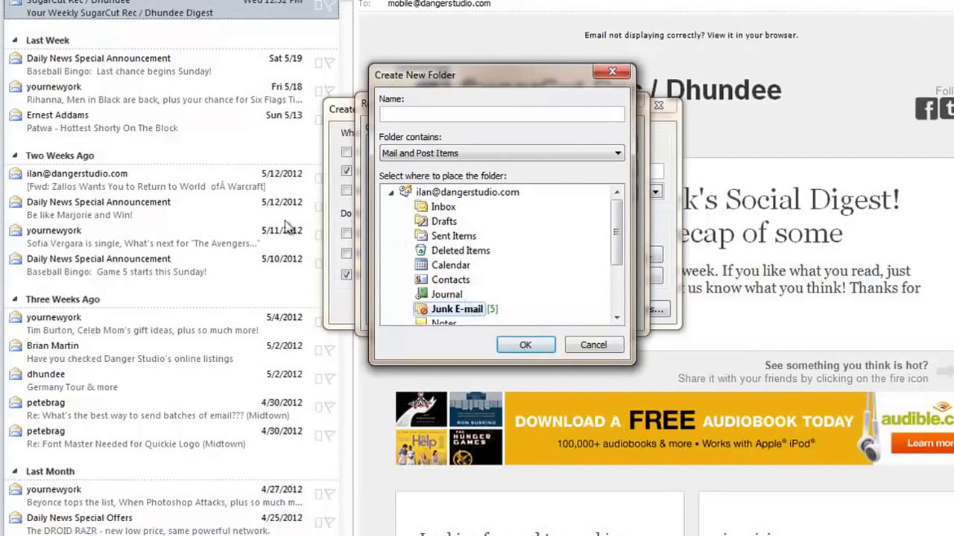
click(438, 209)
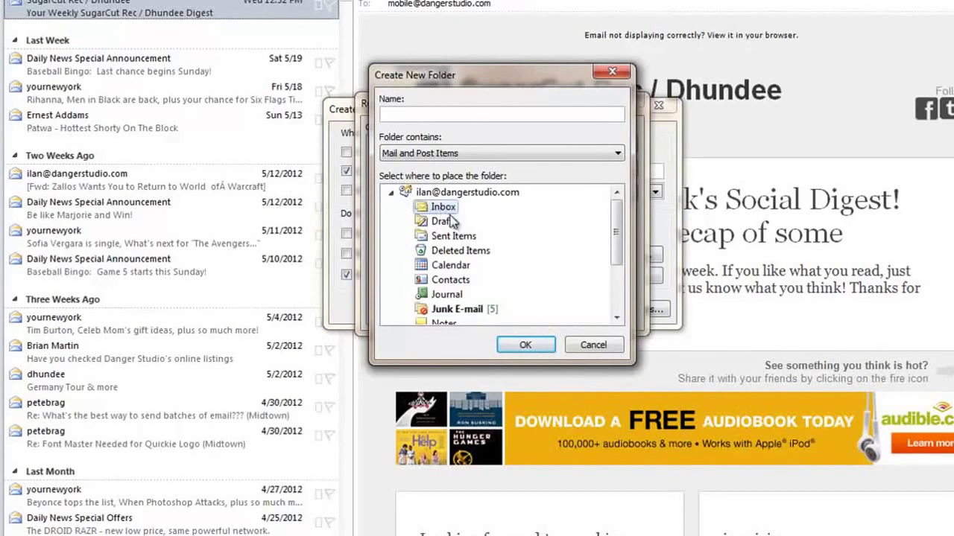
Cancel the new folder and close the folder chooser without picking a destination.
scroll(538, 263, down, 2)
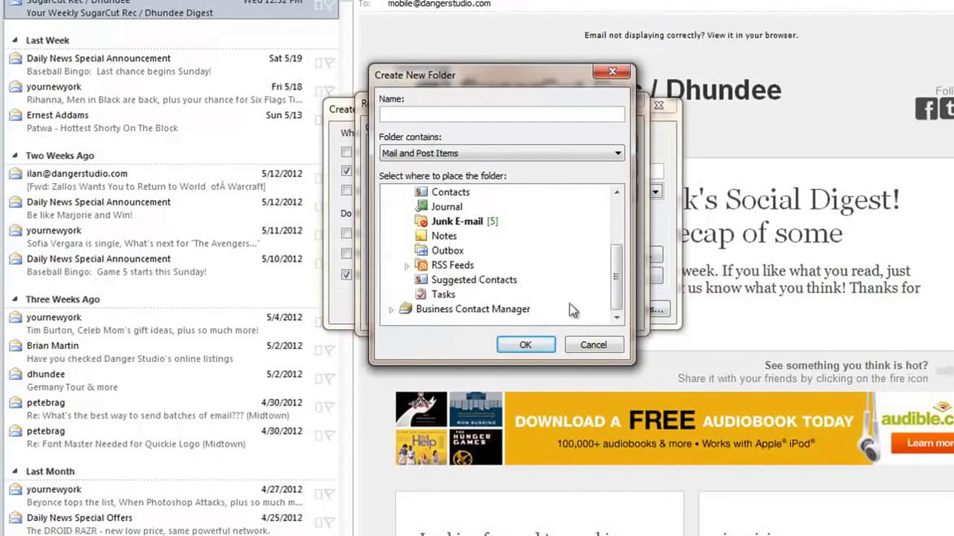
click(591, 345)
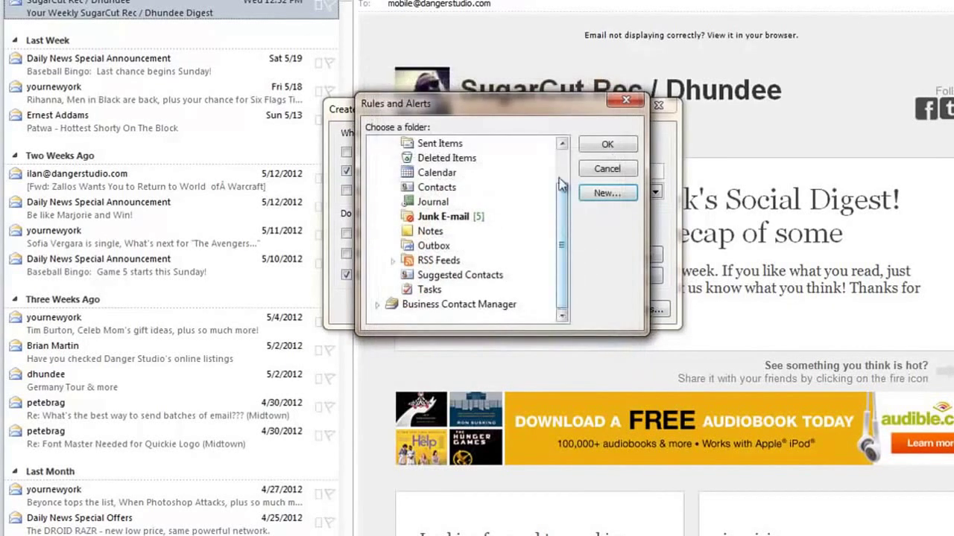
drag(567, 192, 564, 156)
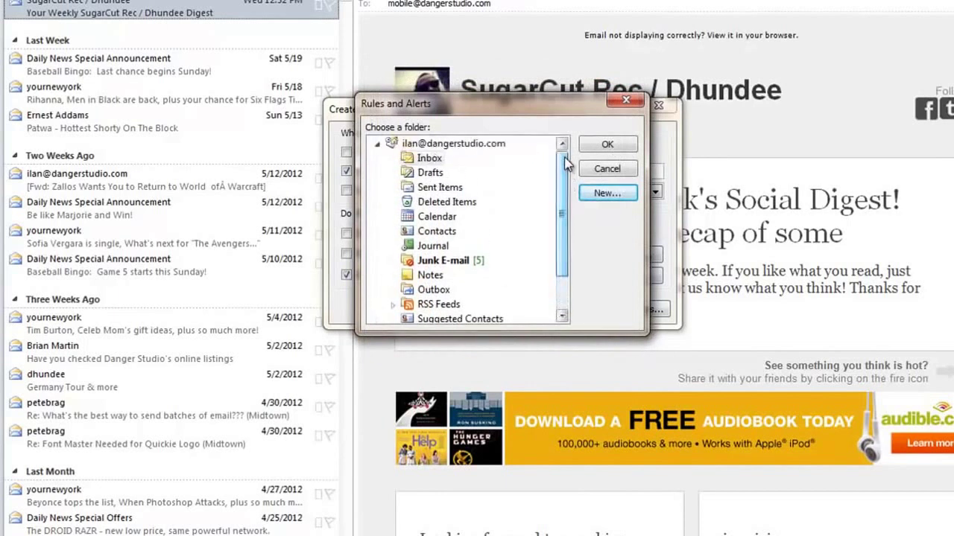
click(607, 170)
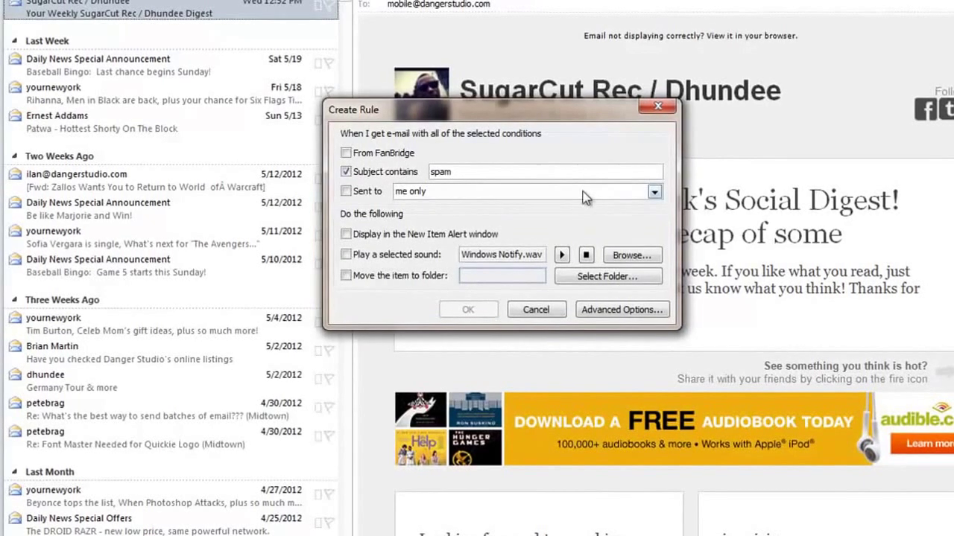
click(594, 314)
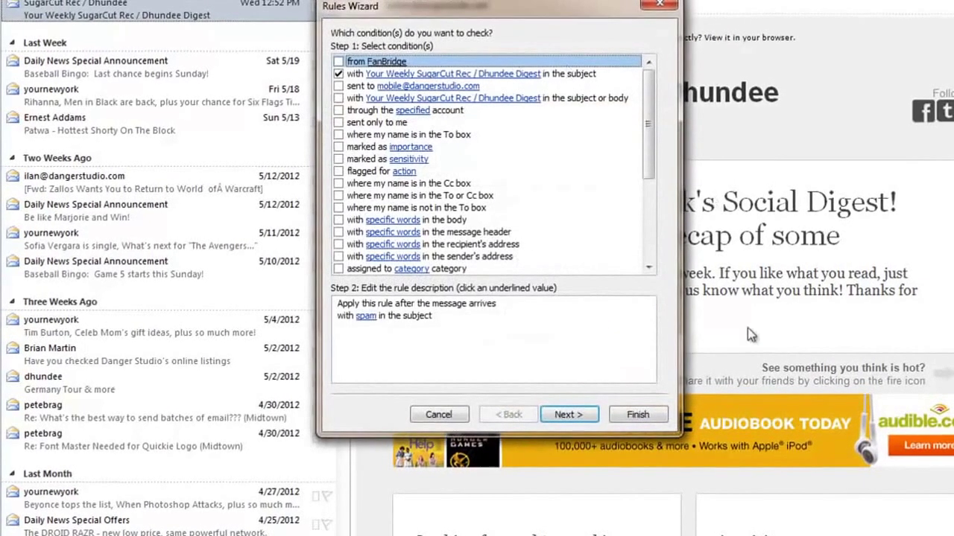
Add the To box, flagged for action, importance and from FanBridge conditions in the Rules Wizard.
click(438, 415)
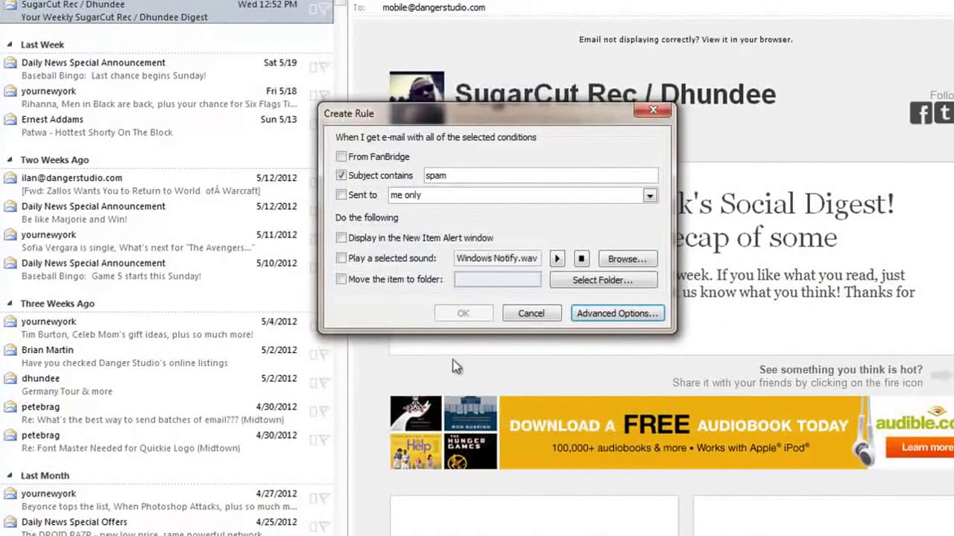
drag(331, 116, 413, 102)
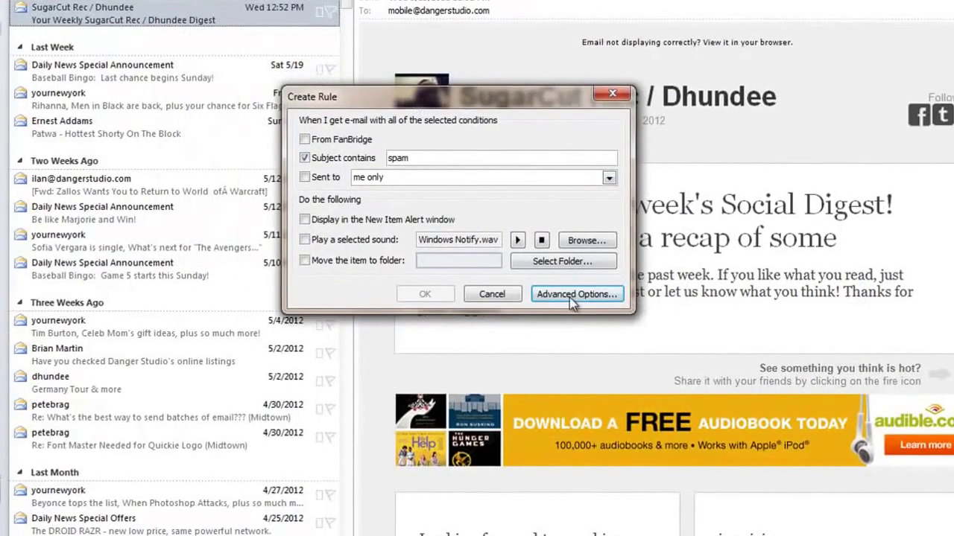
click(571, 297)
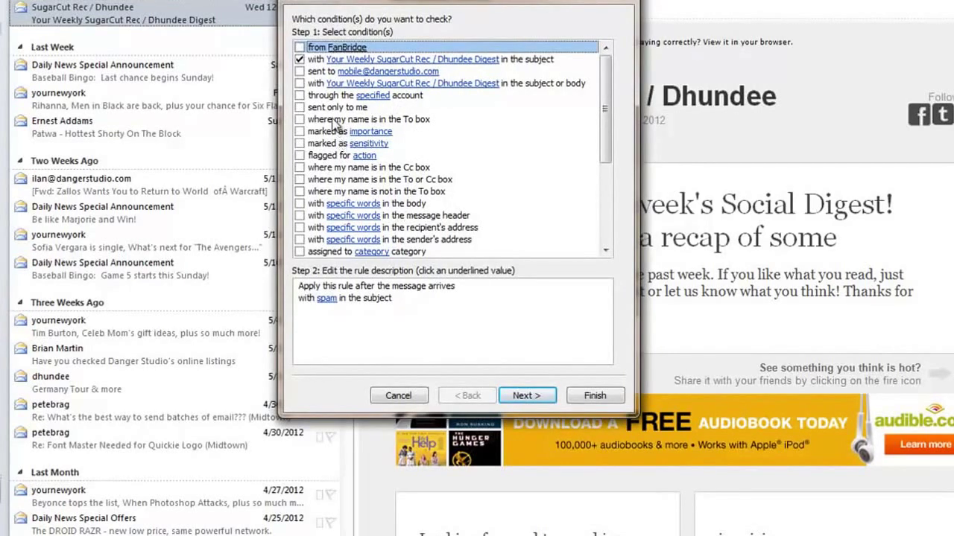
click(299, 119)
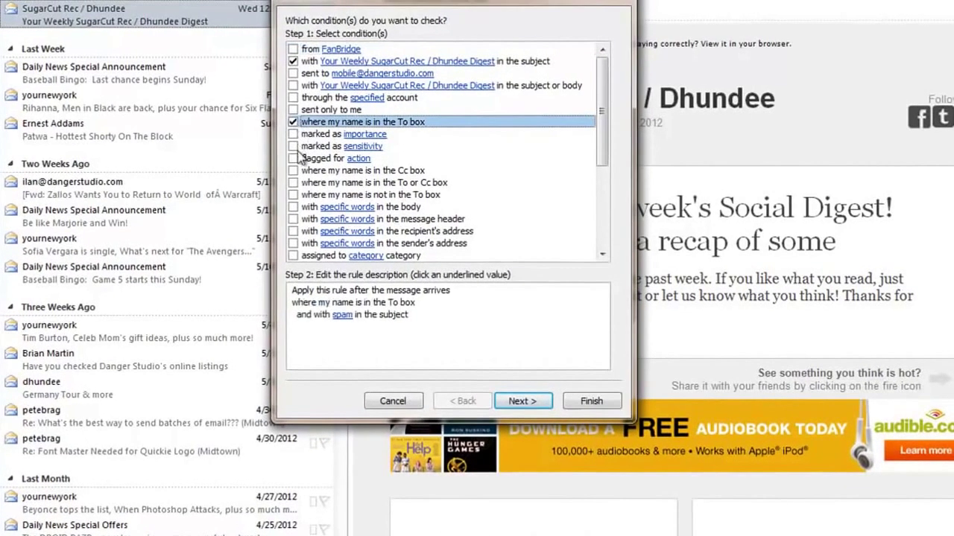
click(294, 158)
click(293, 136)
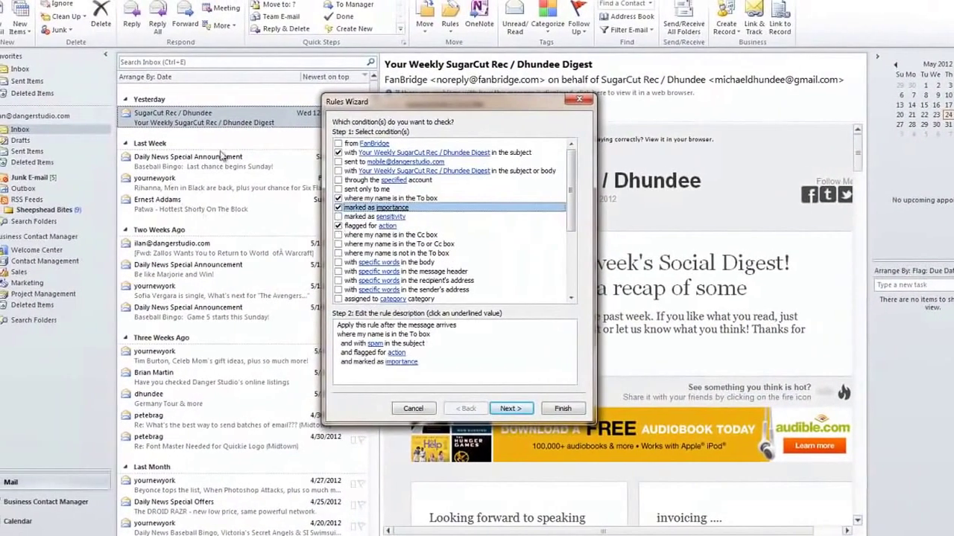
click(337, 143)
Uncheck the subject, flagged, importance and To box conditions and scroll the condition list.
click(337, 152)
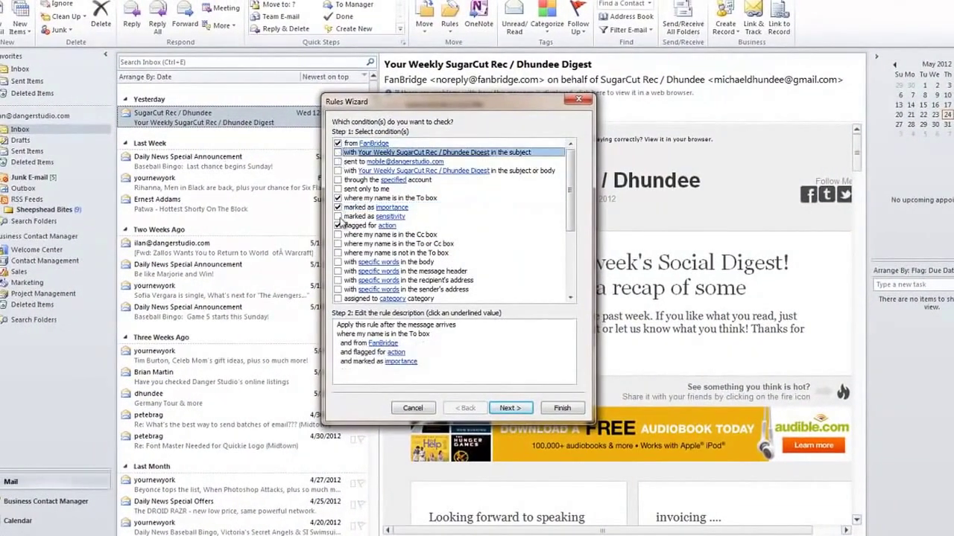
click(337, 226)
click(338, 207)
click(338, 199)
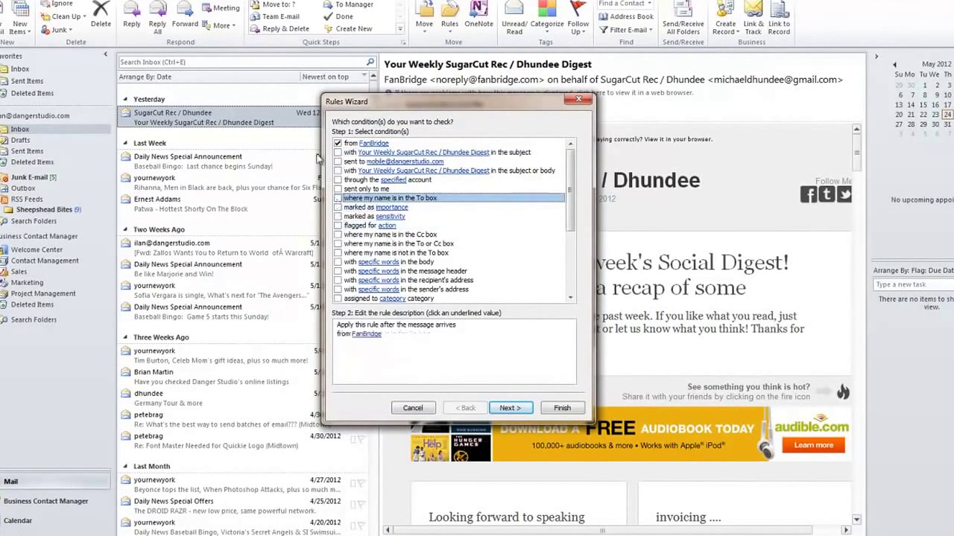
scroll(432, 246, down, 4)
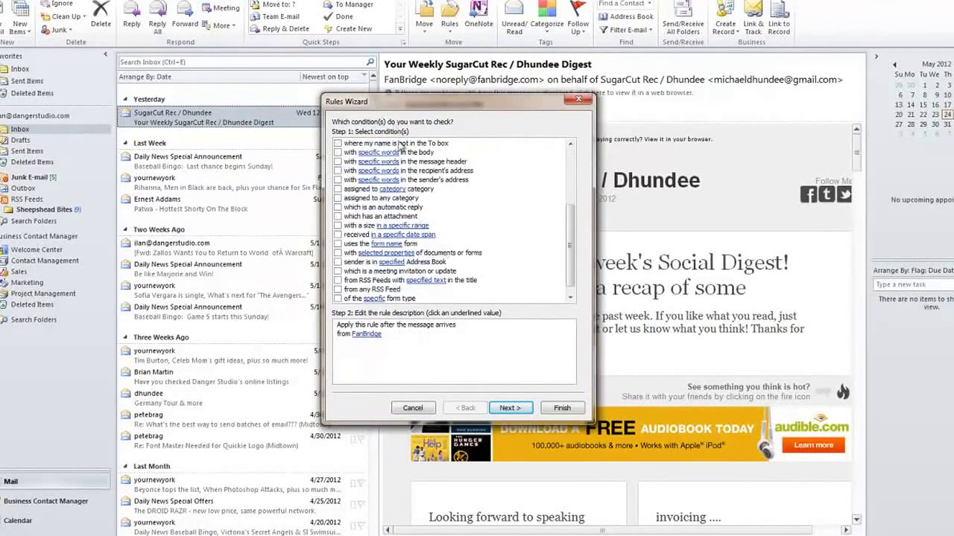
scroll(416, 235, down, 1)
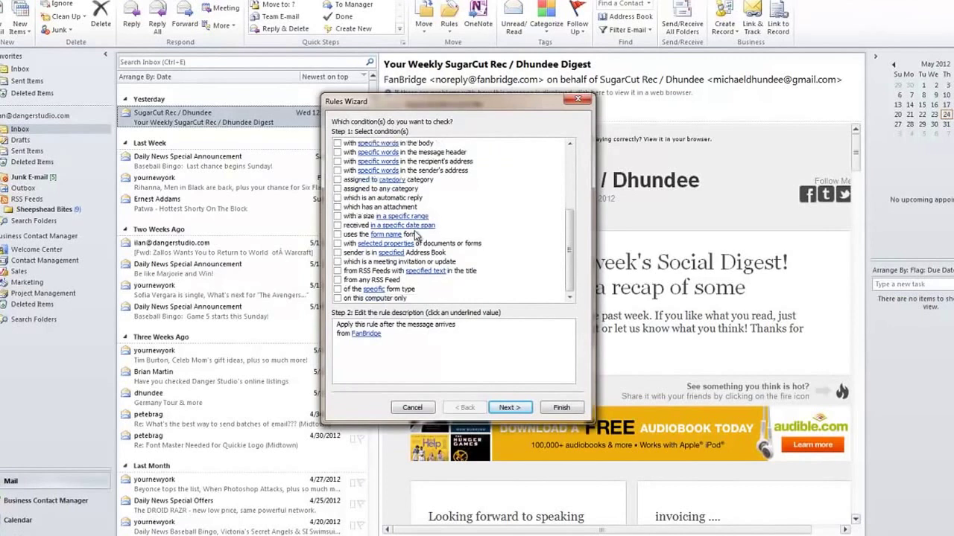
scroll(414, 234, up, 5)
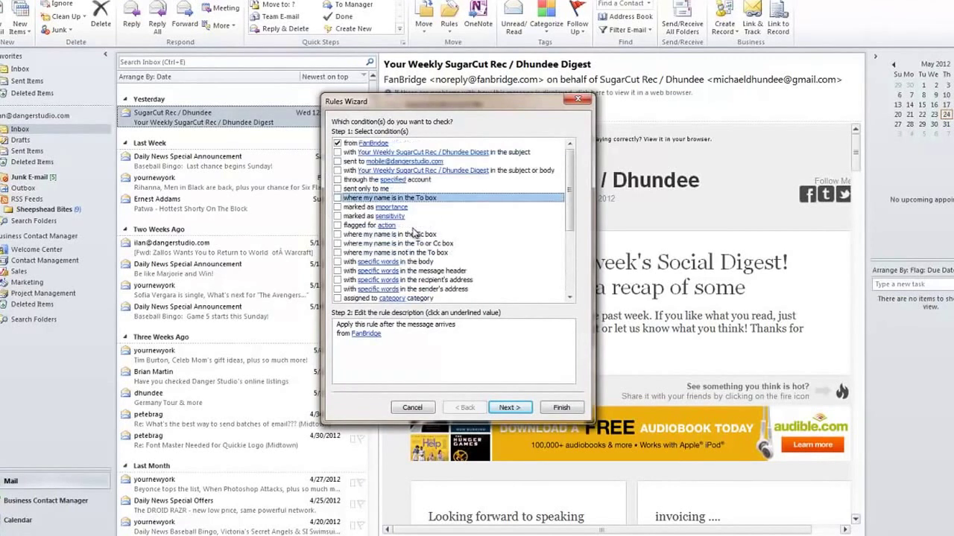
scroll(399, 212, down, 2)
scroll(399, 216, up, 2)
scroll(399, 231, down, 5)
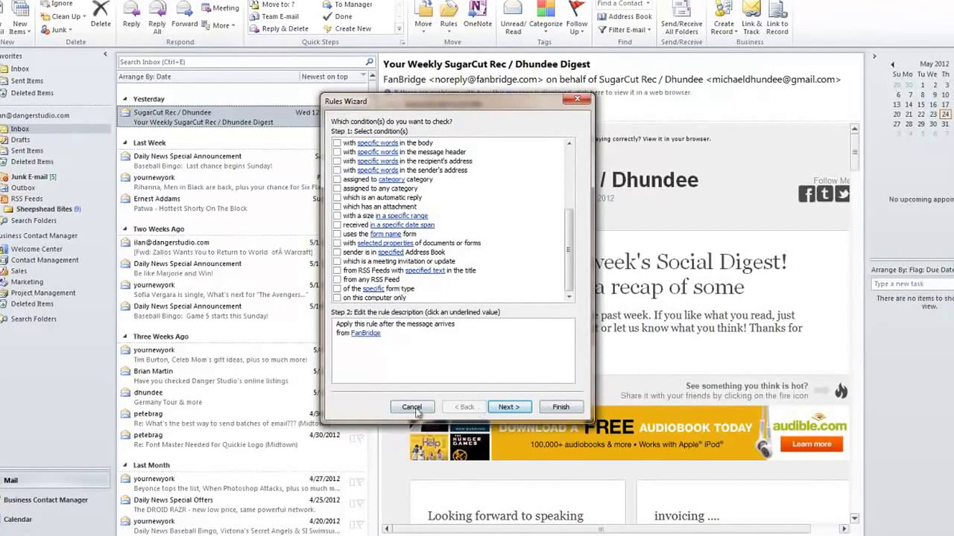
Try the from any RSS Feed condition, decline RSS rules, and cancel the wizard and Create Rule.
click(337, 279)
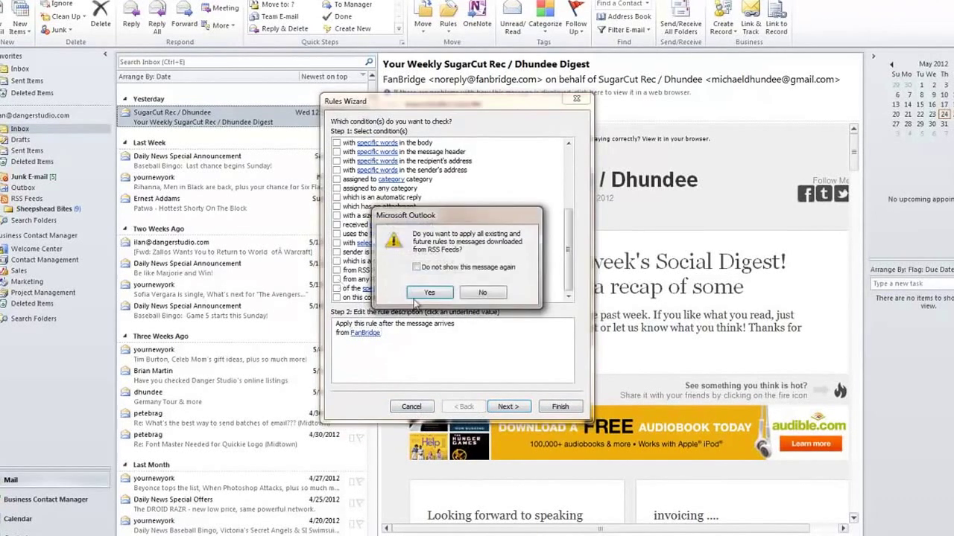
click(489, 295)
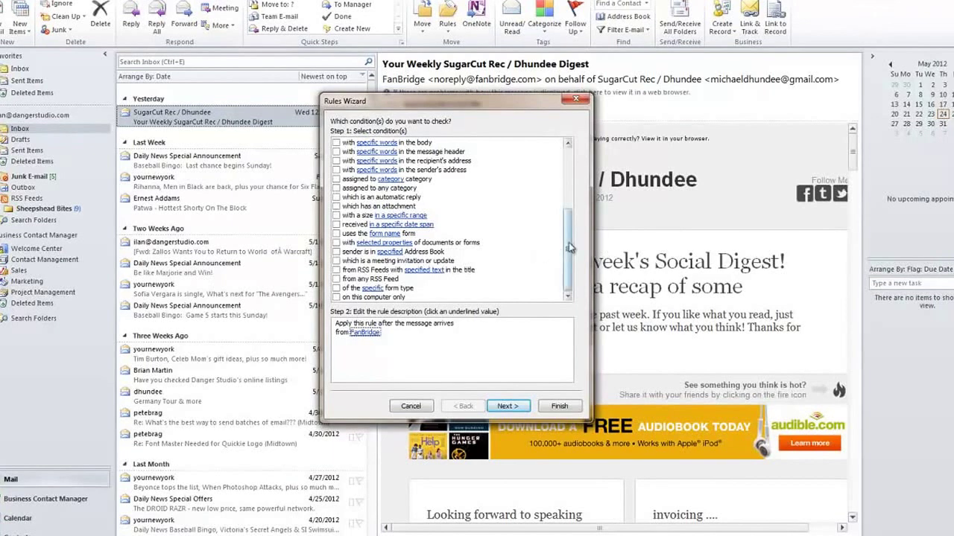
scroll(568, 242, up, 5)
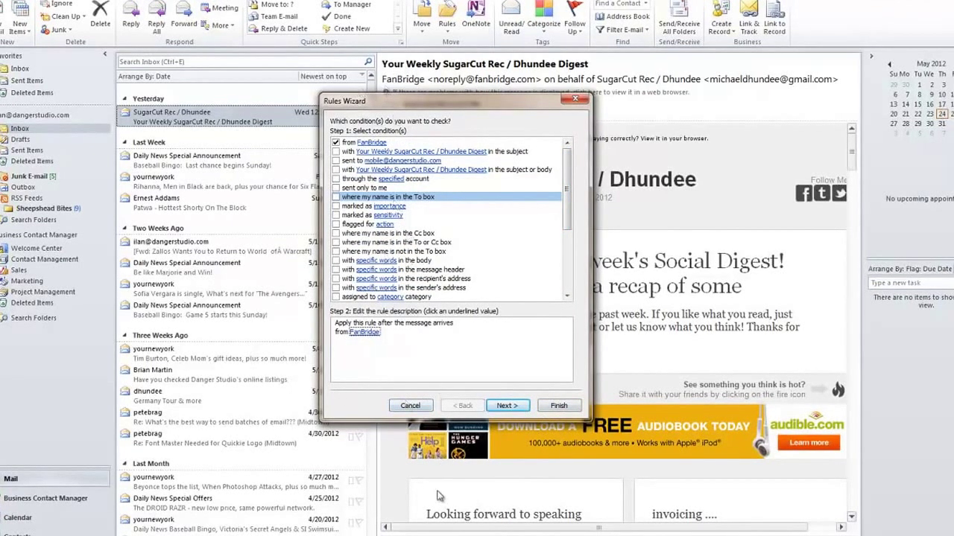
click(397, 406)
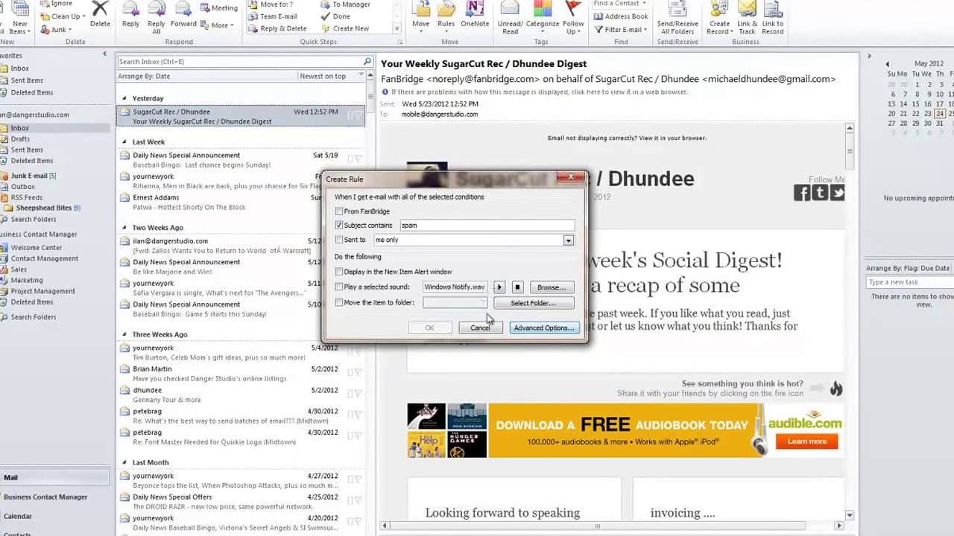
click(481, 328)
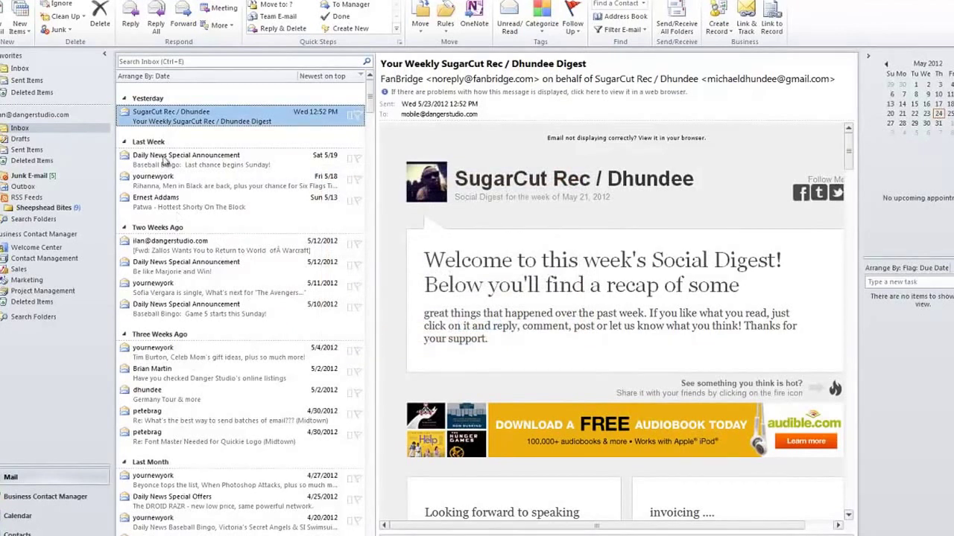
click(149, 376)
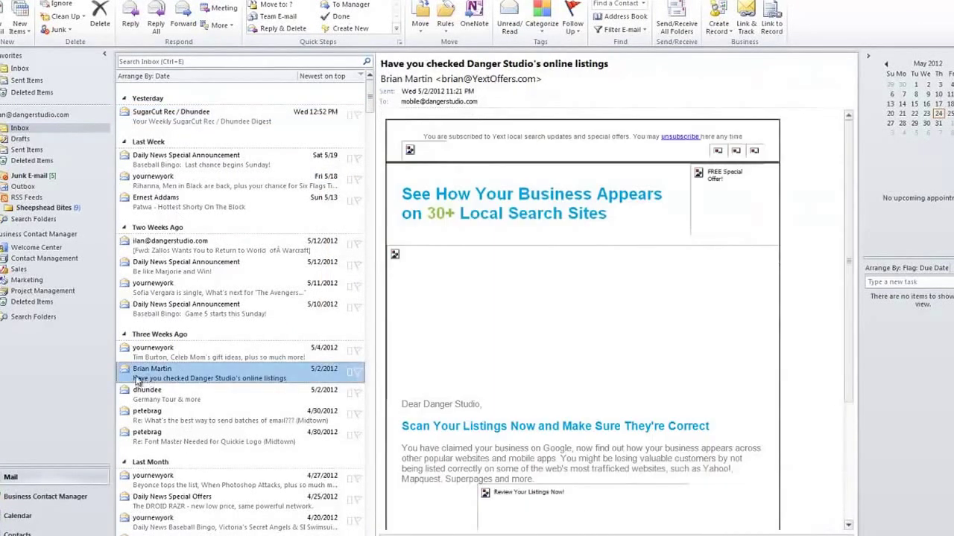
right_click(167, 383)
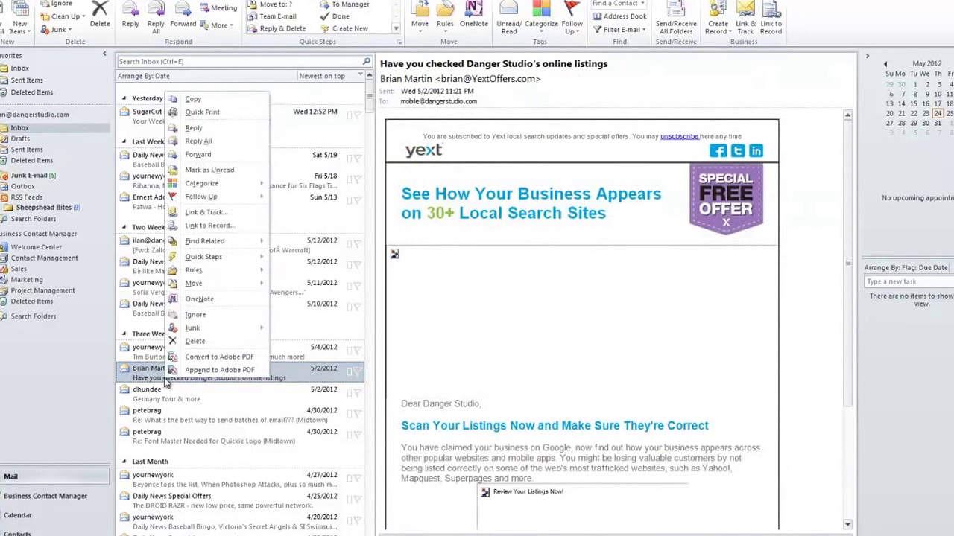
mouse_move(213, 269)
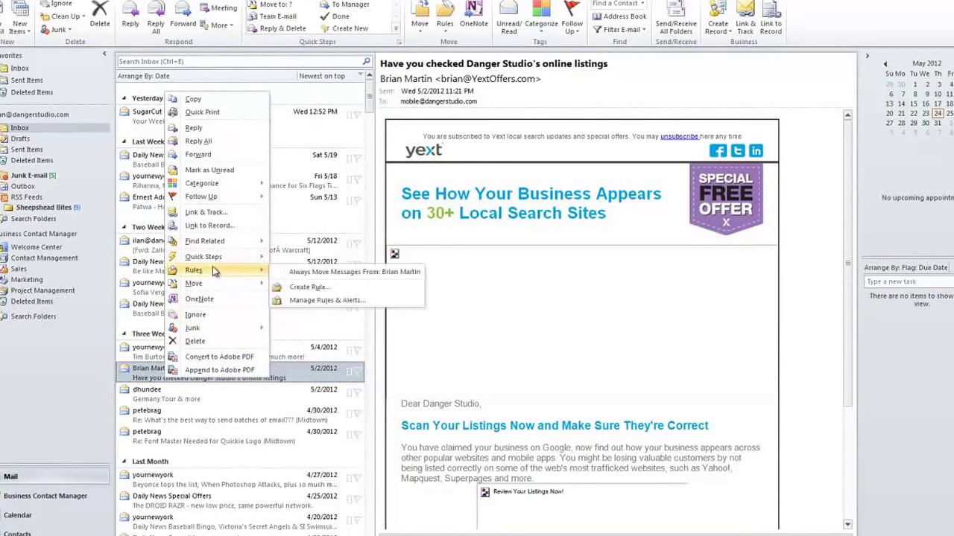
click(296, 288)
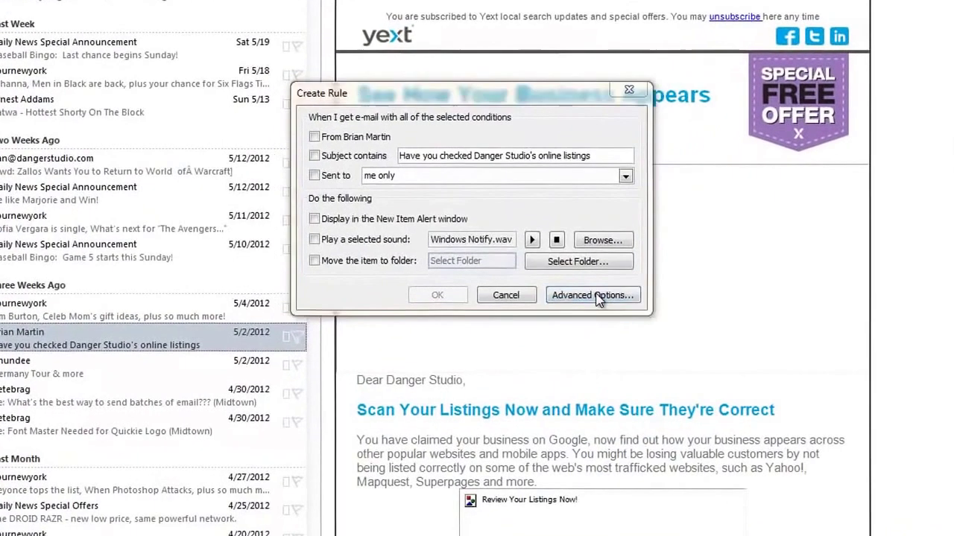
click(587, 308)
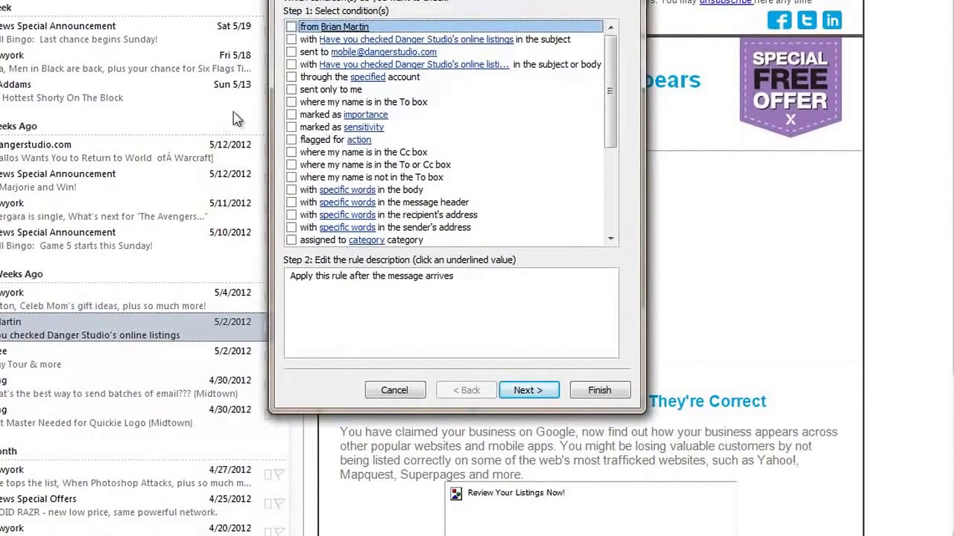
click(291, 114)
click(559, 392)
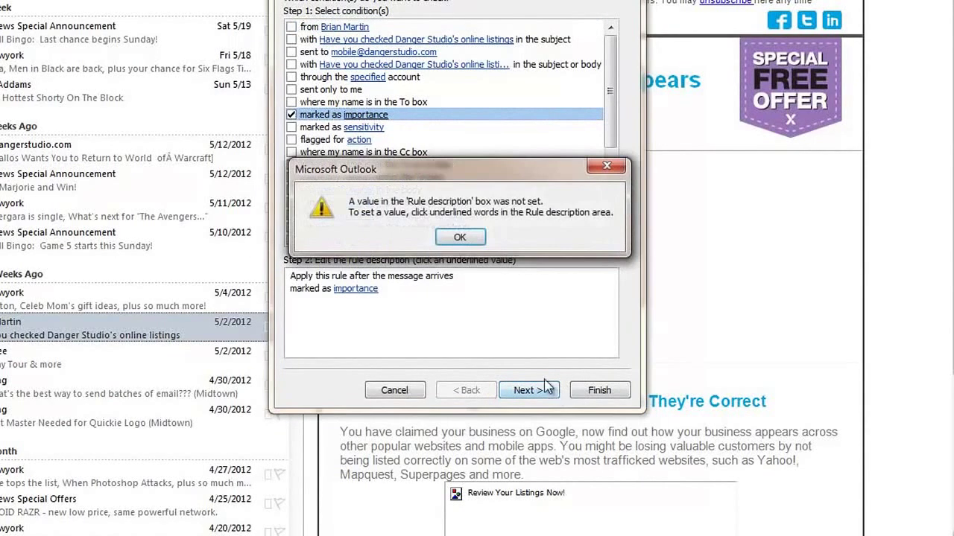
click(439, 236)
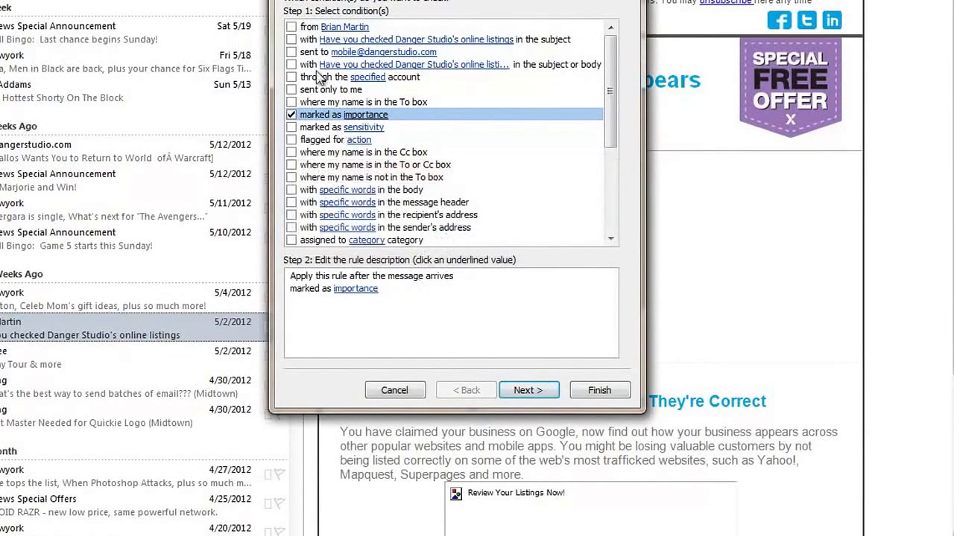
click(290, 116)
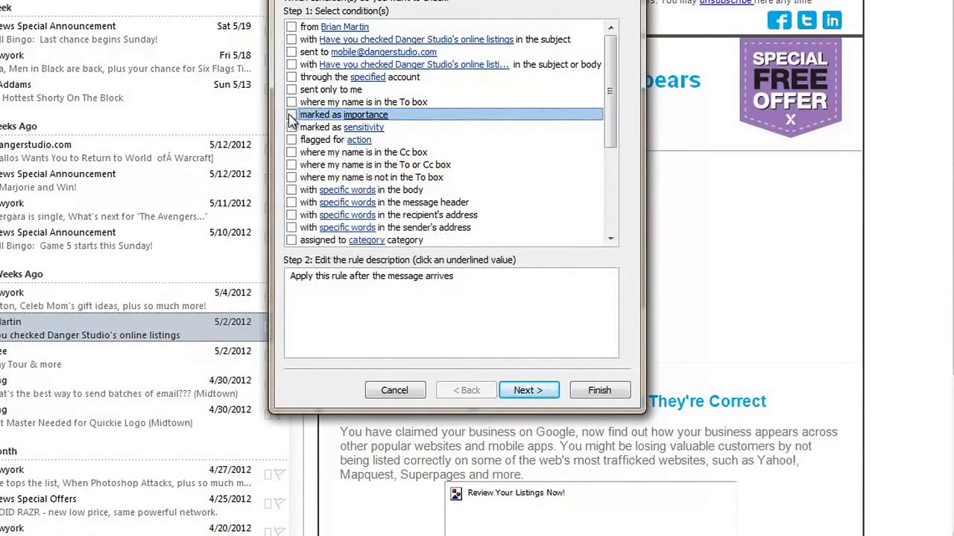
click(291, 27)
click(525, 390)
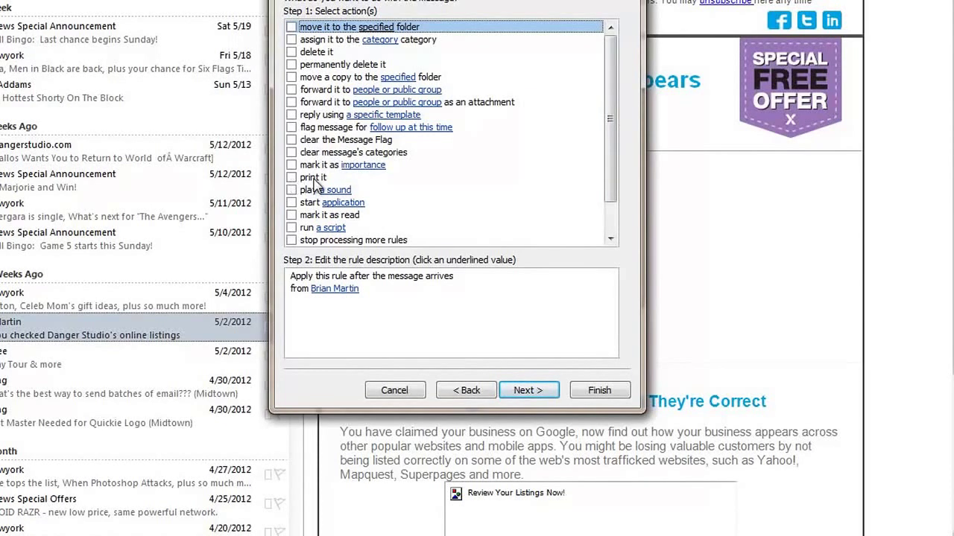
click(313, 180)
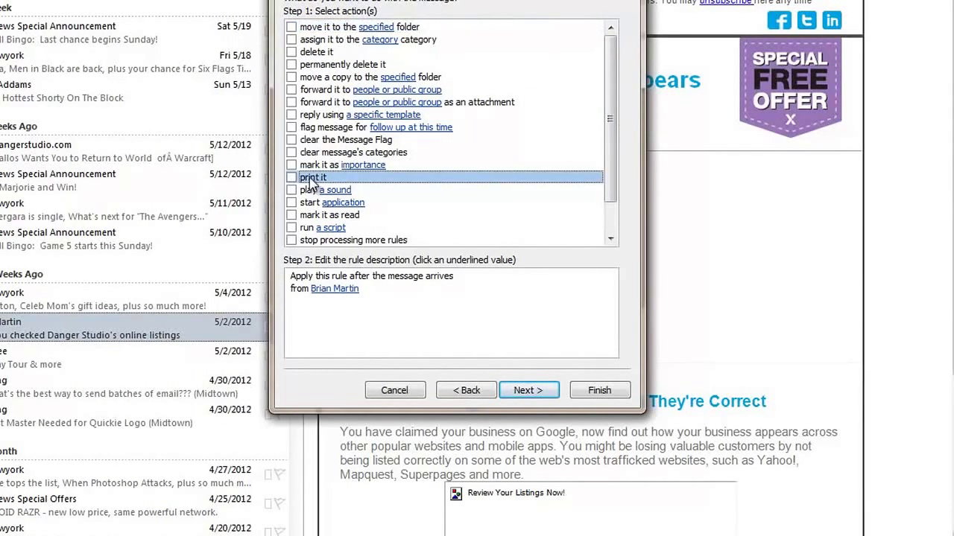
click(326, 52)
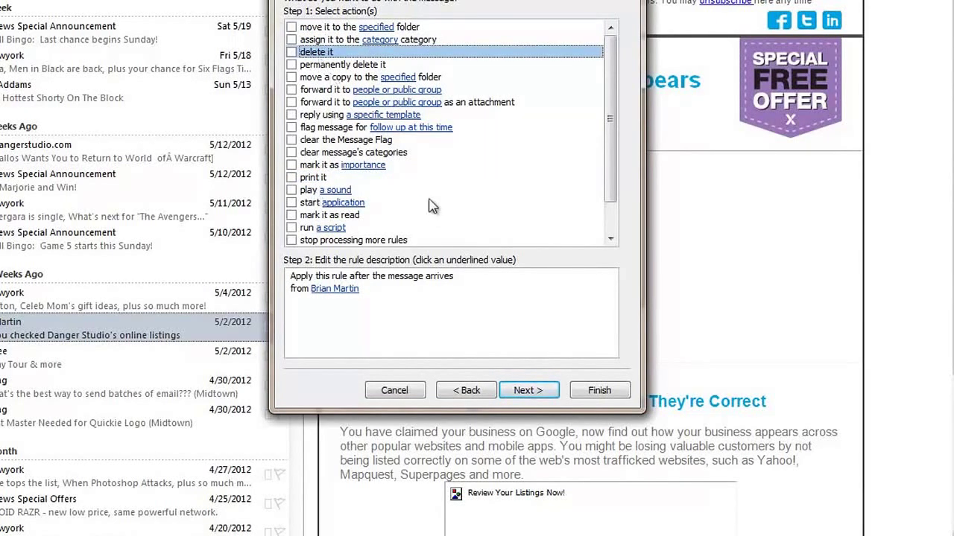
scroll(381, 156, down, 1)
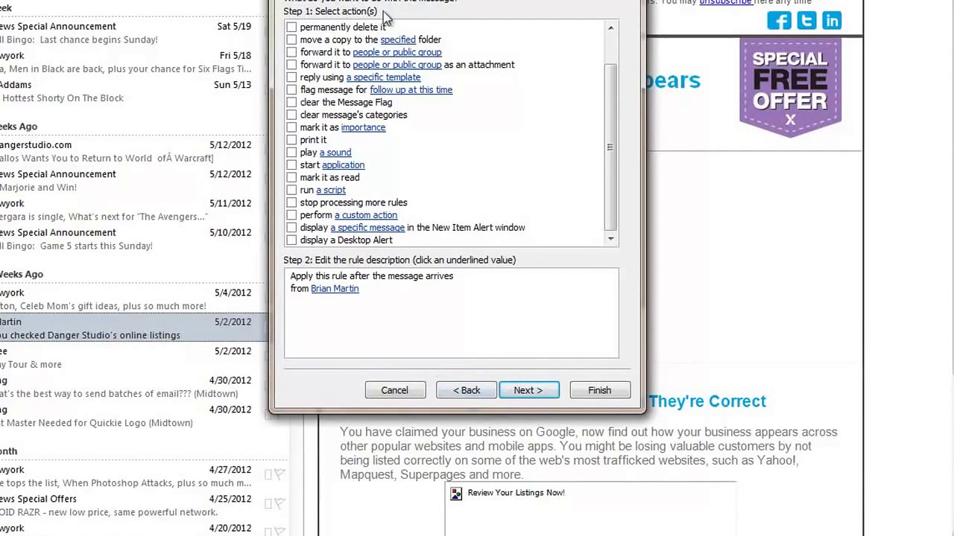
click(466, 395)
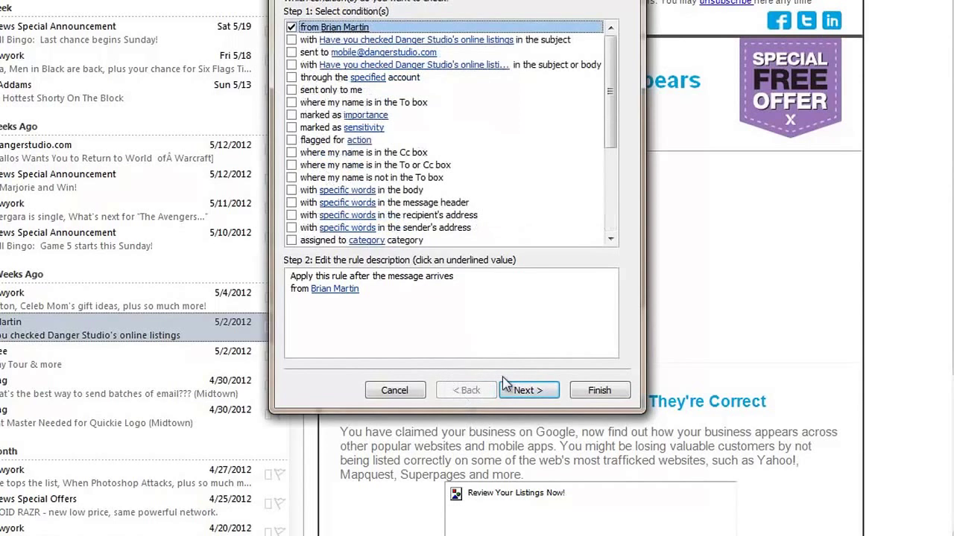
click(558, 391)
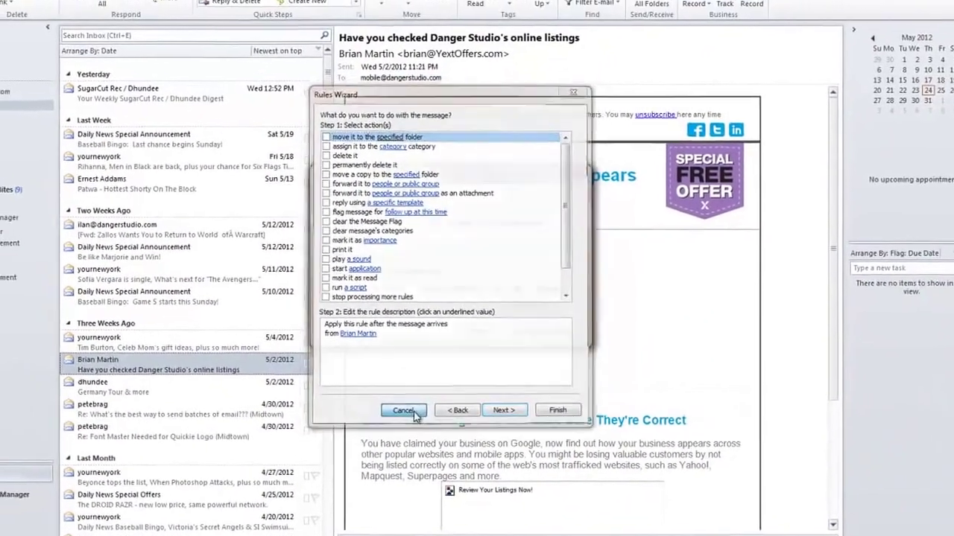
click(413, 403)
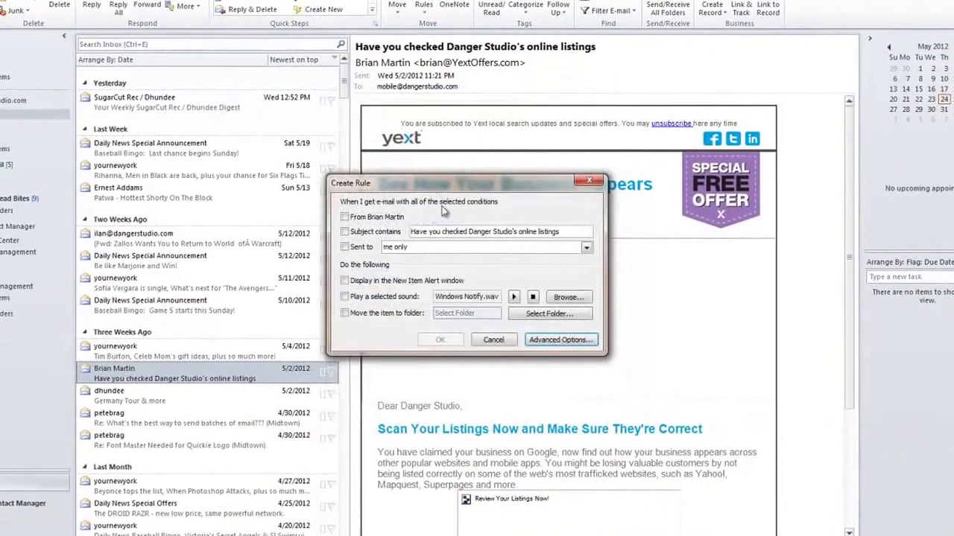
drag(437, 189, 403, 145)
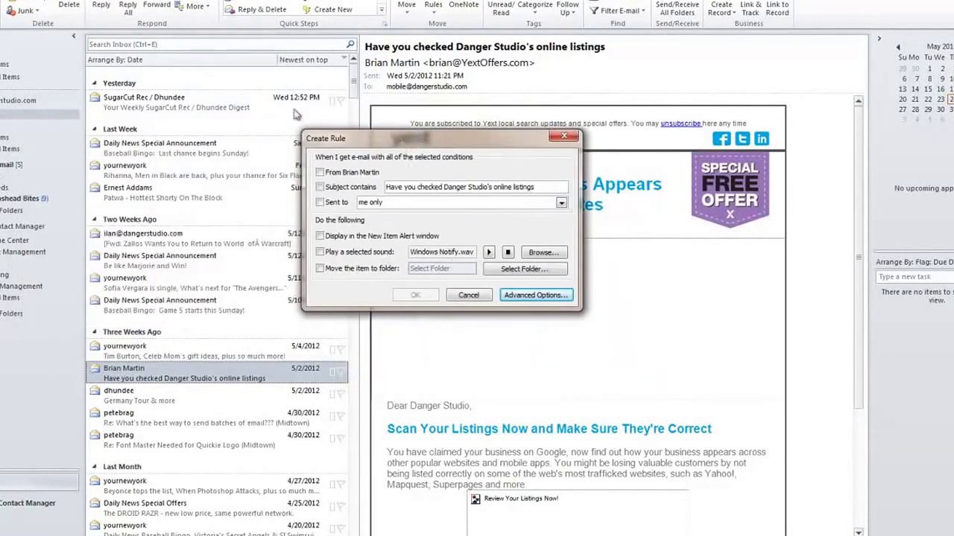
click(455, 294)
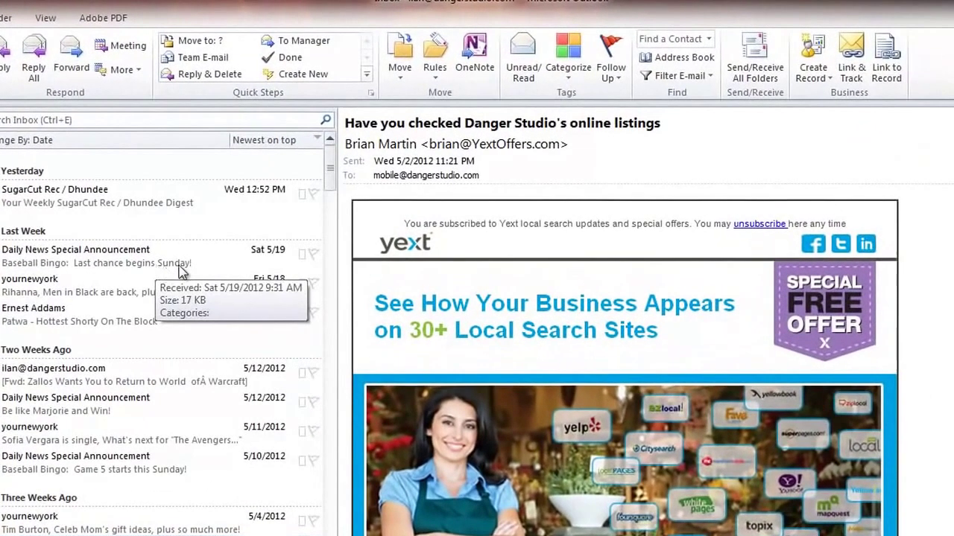
Open the Warcraft, Men in Black and Social Digest messages, then cancel the Move to Quick Step setup.
click(160, 376)
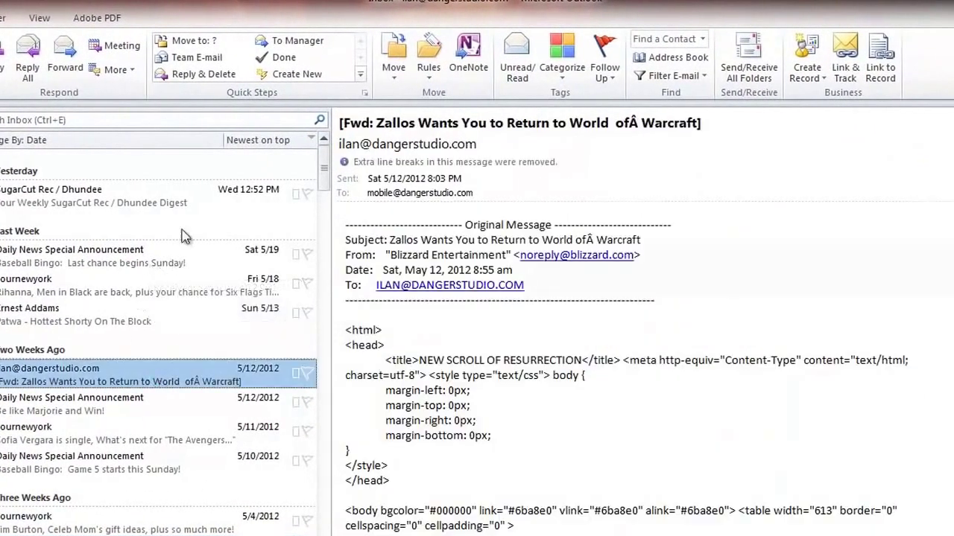
click(146, 291)
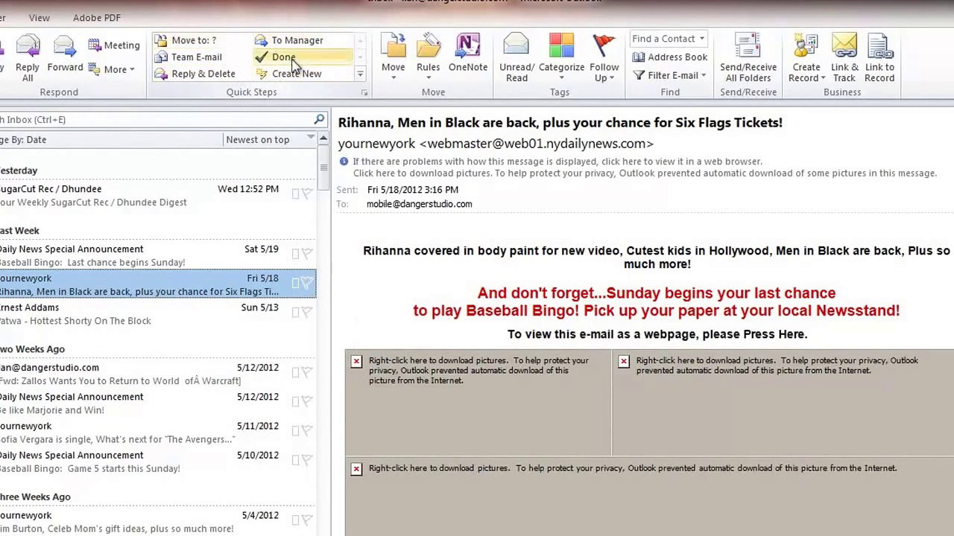
click(127, 197)
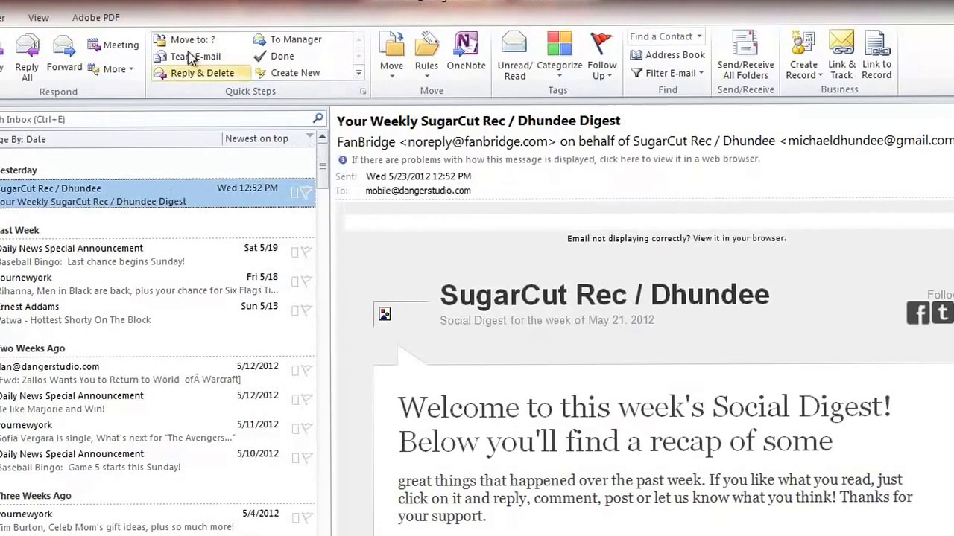
click(179, 40)
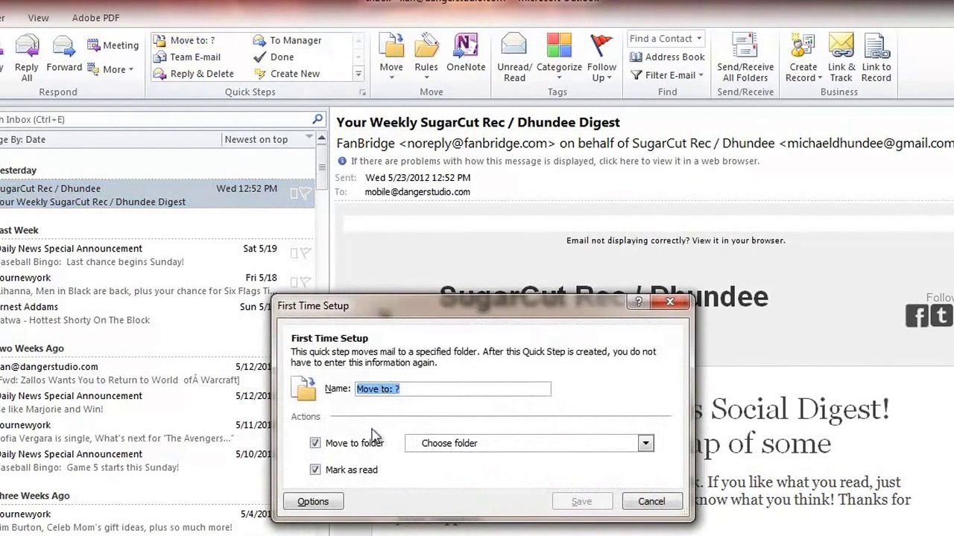
click(624, 503)
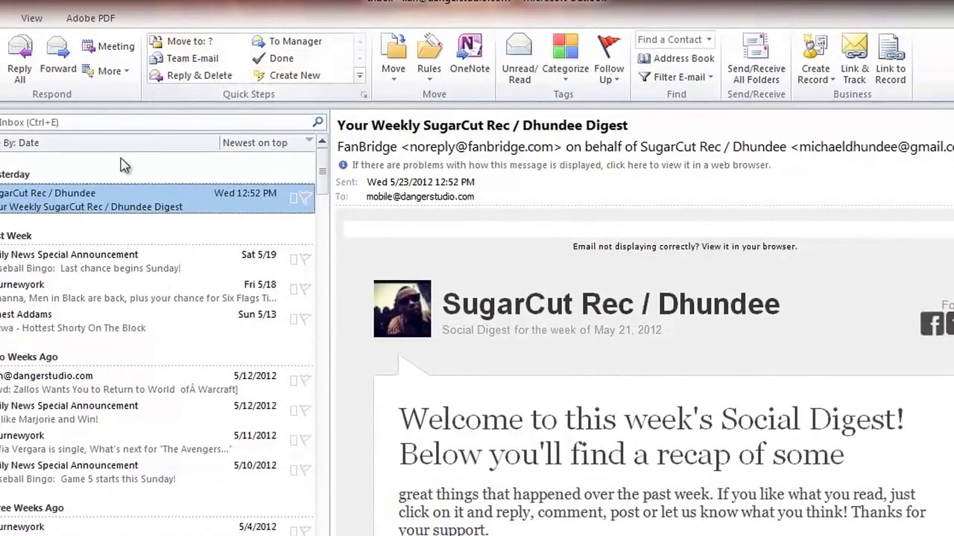
View the Daily News Special Announcement, then return to the weekly Social Digest message.
click(128, 238)
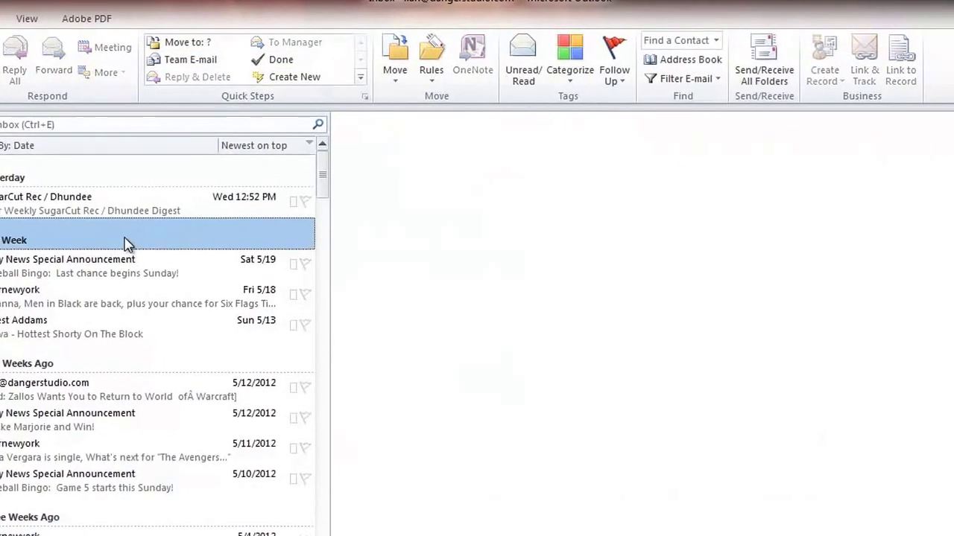
click(149, 262)
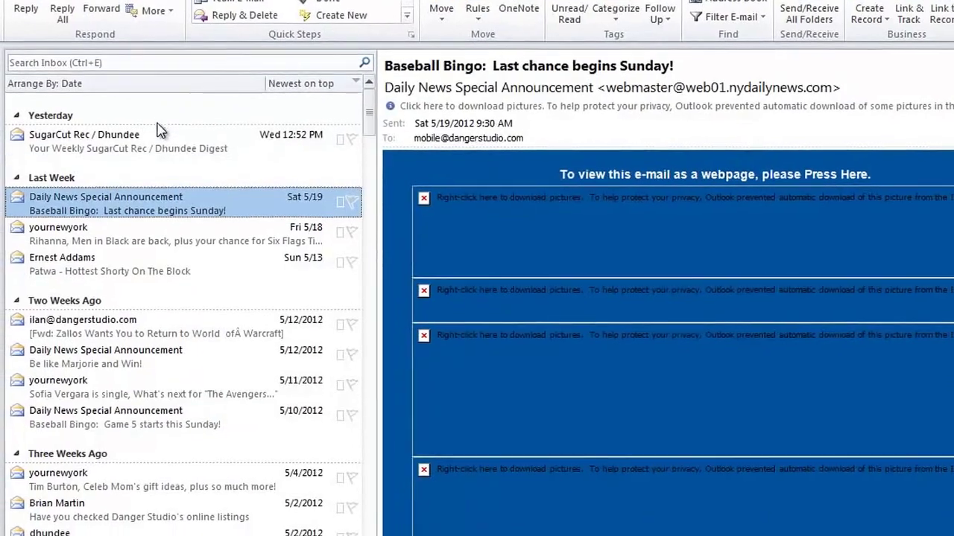
click(161, 137)
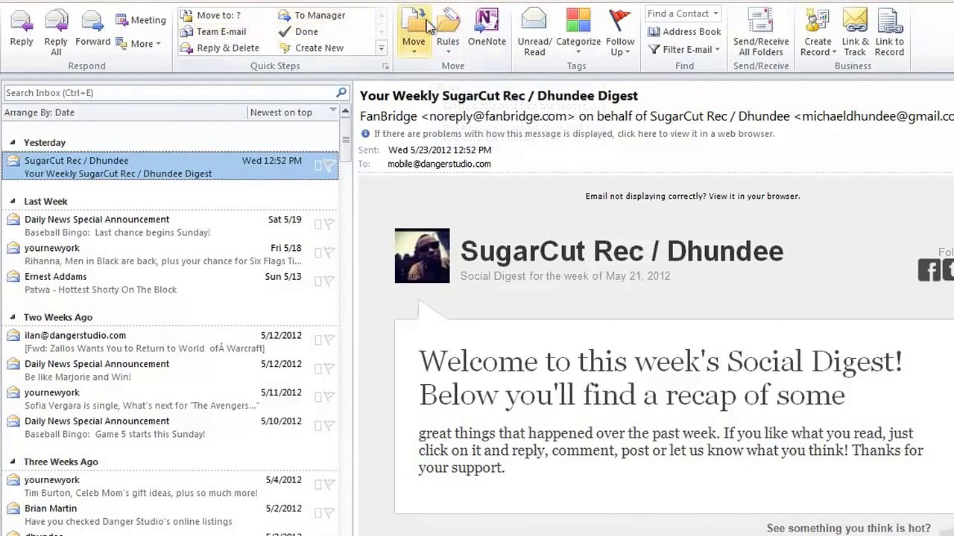
click(448, 31)
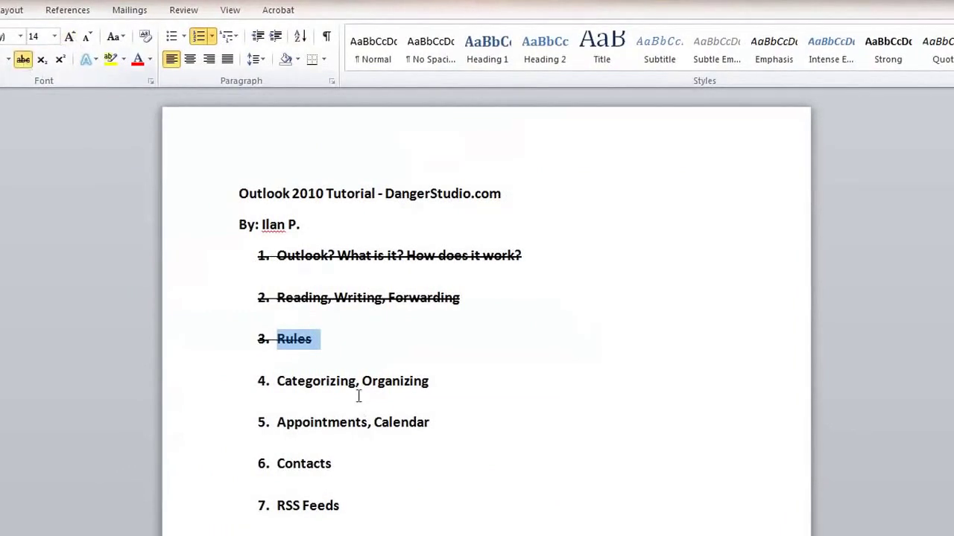
click(349, 344)
drag(432, 382, 243, 383)
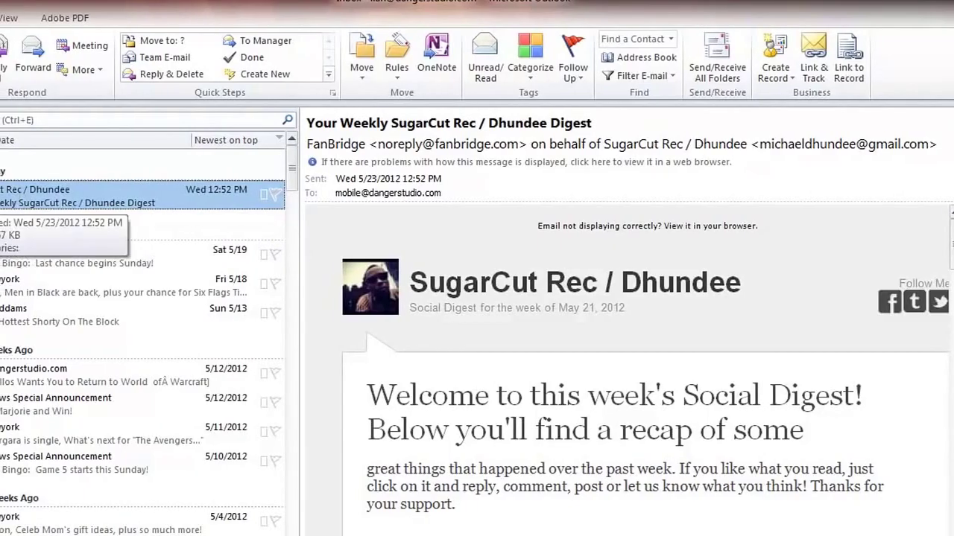
Scroll through the inbox and glance at the View tab before returning to Home.
scroll(63, 335, down, 15)
scroll(100, 407, down, 20)
scroll(95, 402, up, 20)
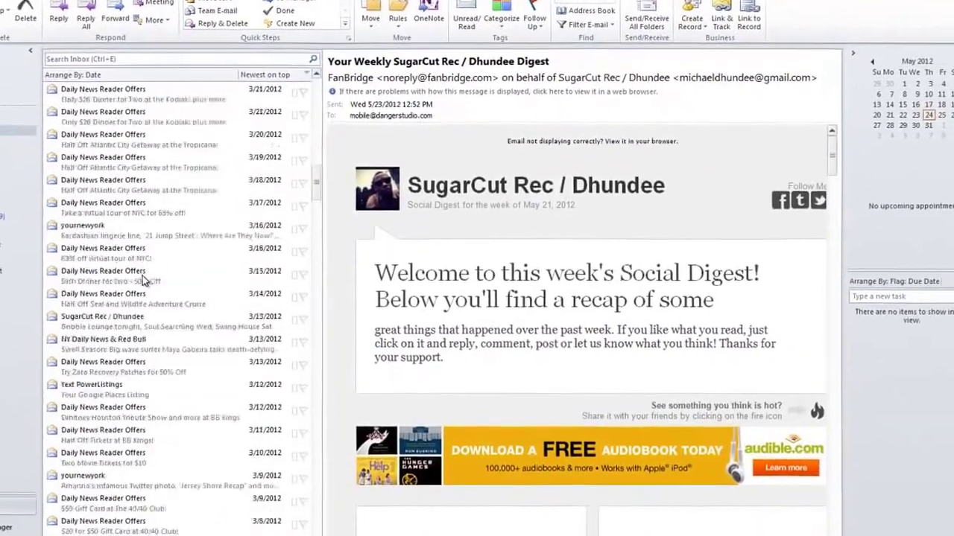
scroll(144, 280, up, 20)
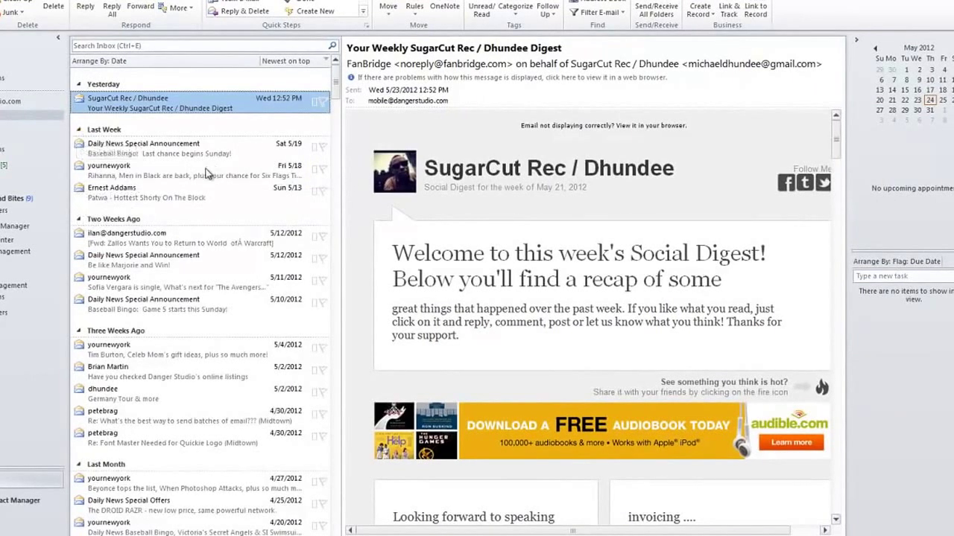
scroll(141, 176, down, 4)
scroll(147, 176, up, 4)
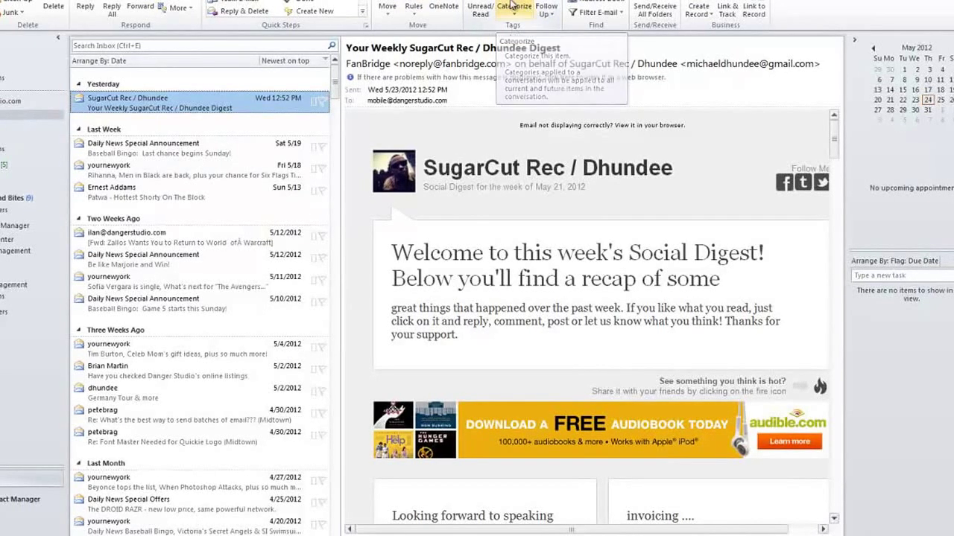
click(111, 0)
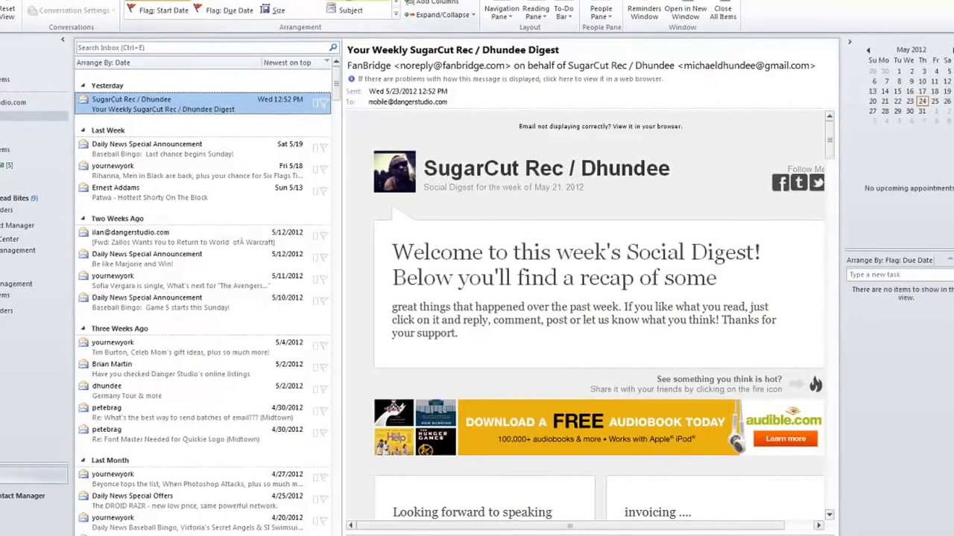
click(2, 0)
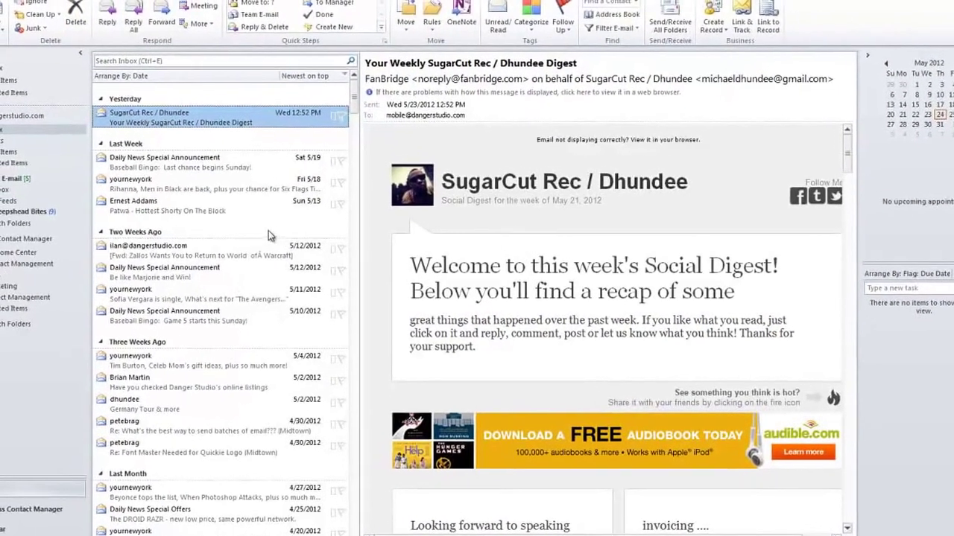
Select the forwarded World of Warcraft message and bring up the colour categories list.
click(216, 176)
click(187, 240)
click(214, 161)
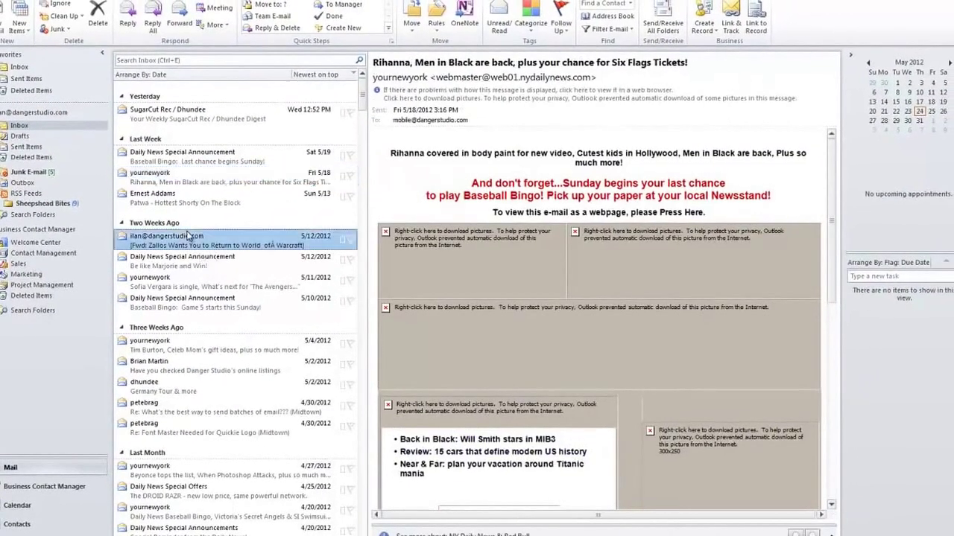
click(216, 225)
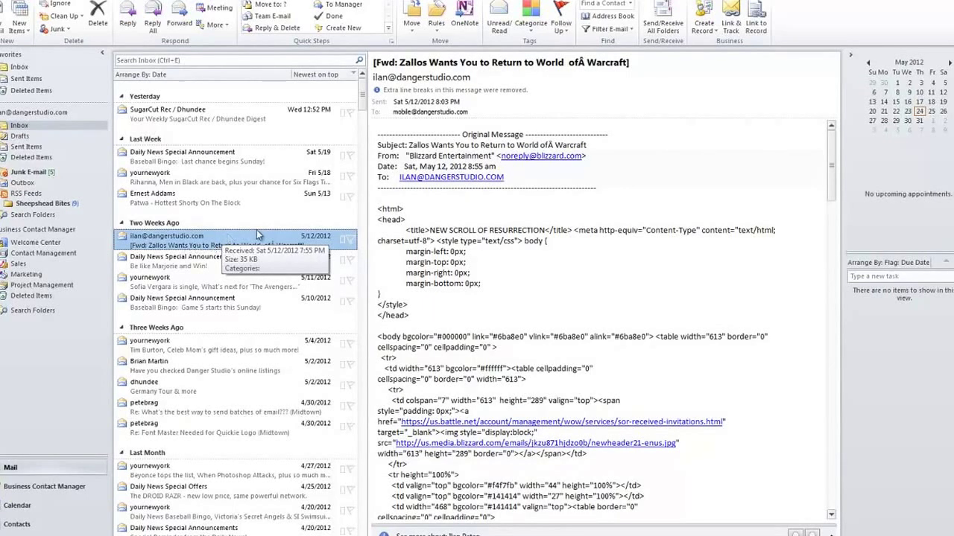
click(530, 17)
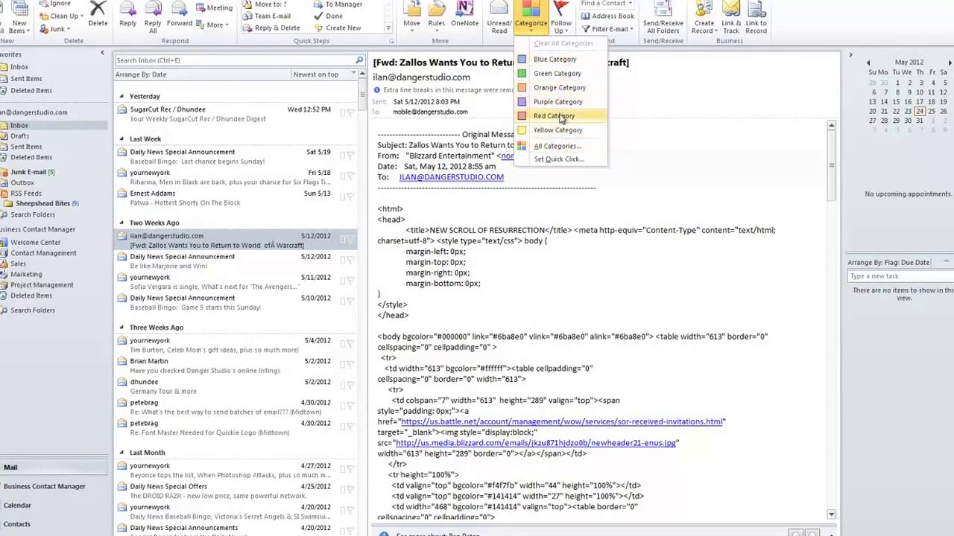
Browse the colours in All Categories, then cancel without changing anything.
click(557, 146)
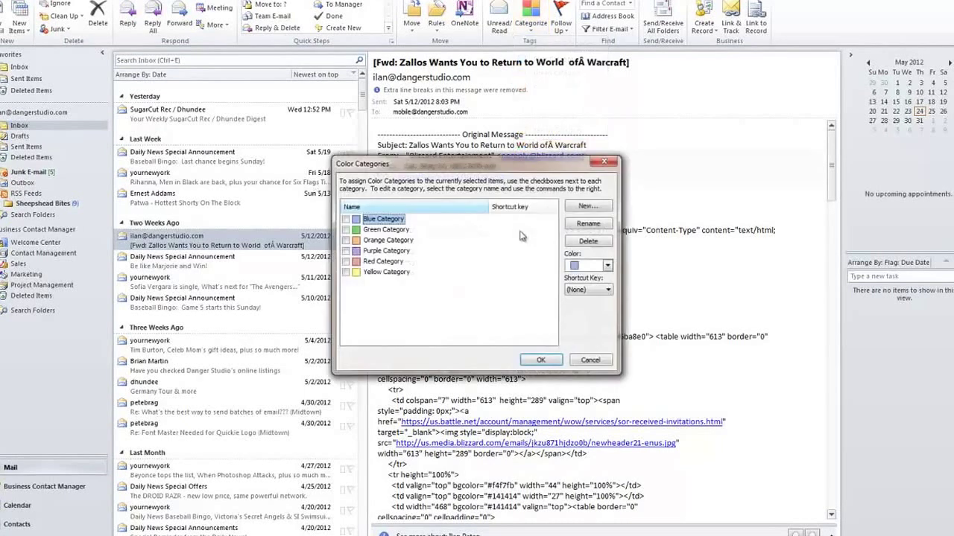
click(607, 266)
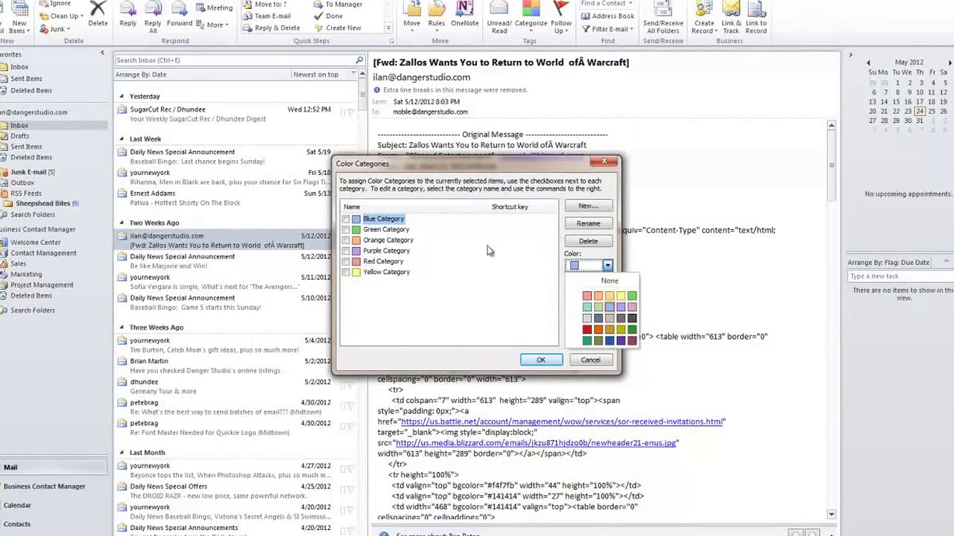
click(465, 302)
click(599, 365)
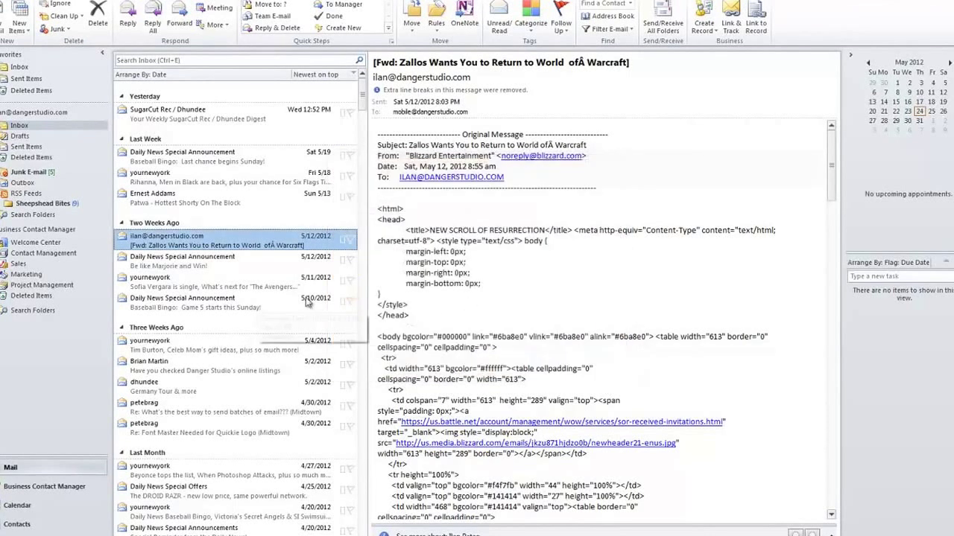
Tag the Zallos Warcraft message with Red Category, keeping its default name.
click(530, 15)
click(555, 117)
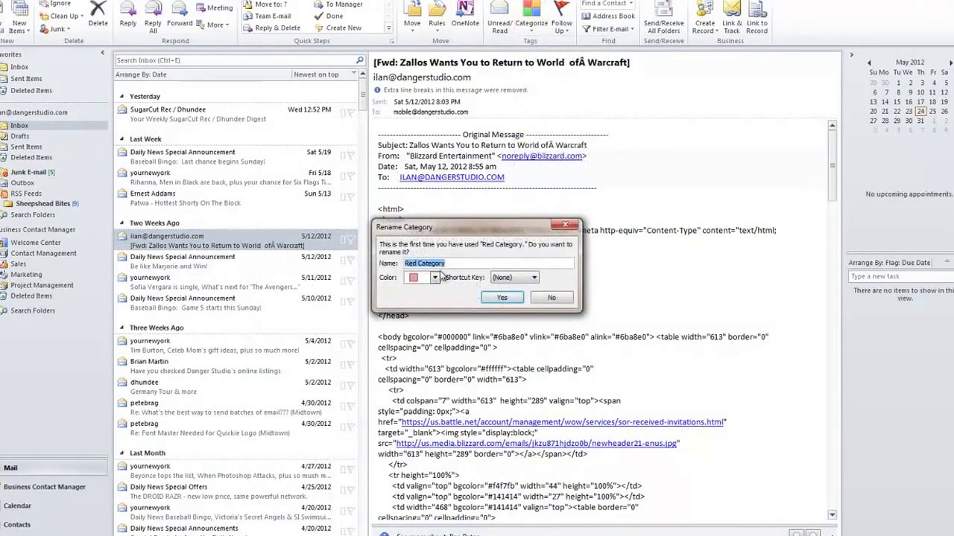
click(498, 298)
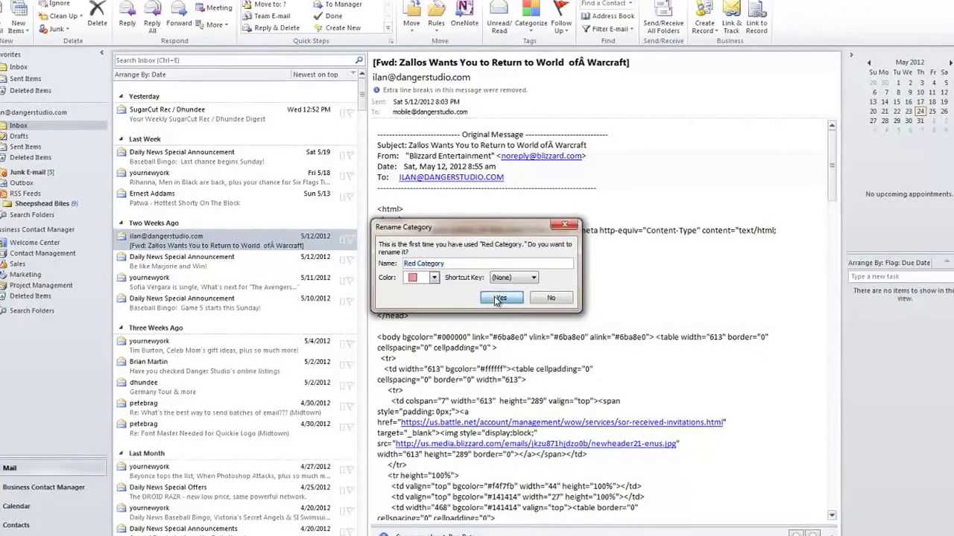
click(216, 280)
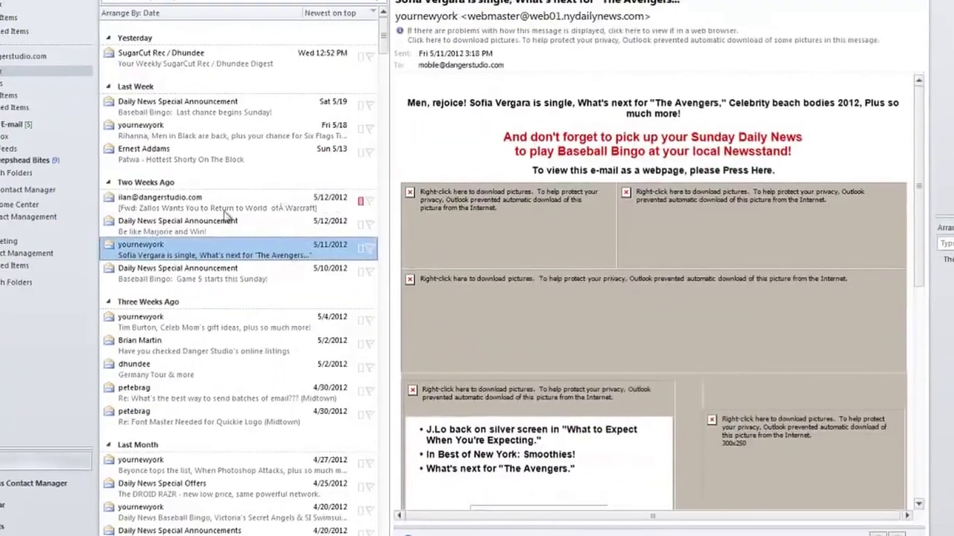
click(225, 210)
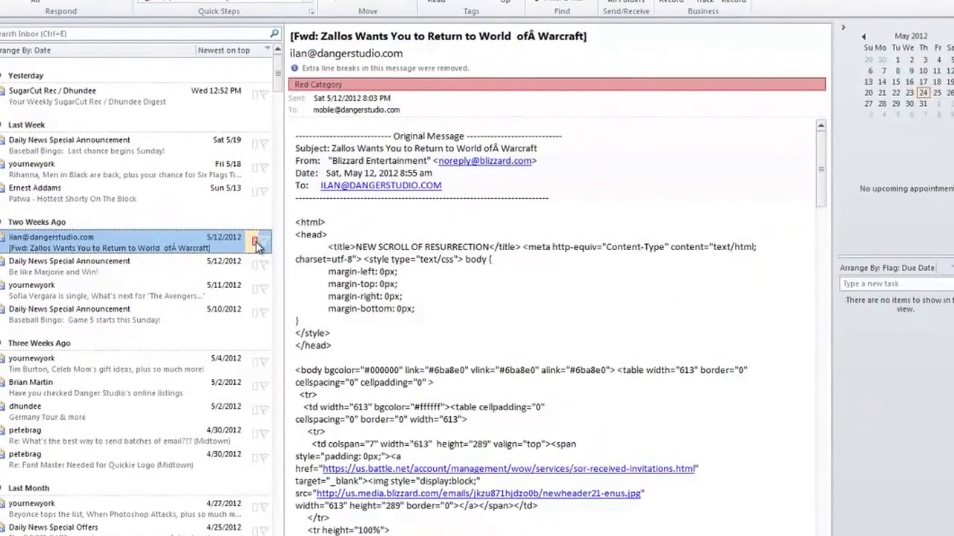
Look over the inbox and reselect the red-tagged Zallos Warcraft message.
click(213, 313)
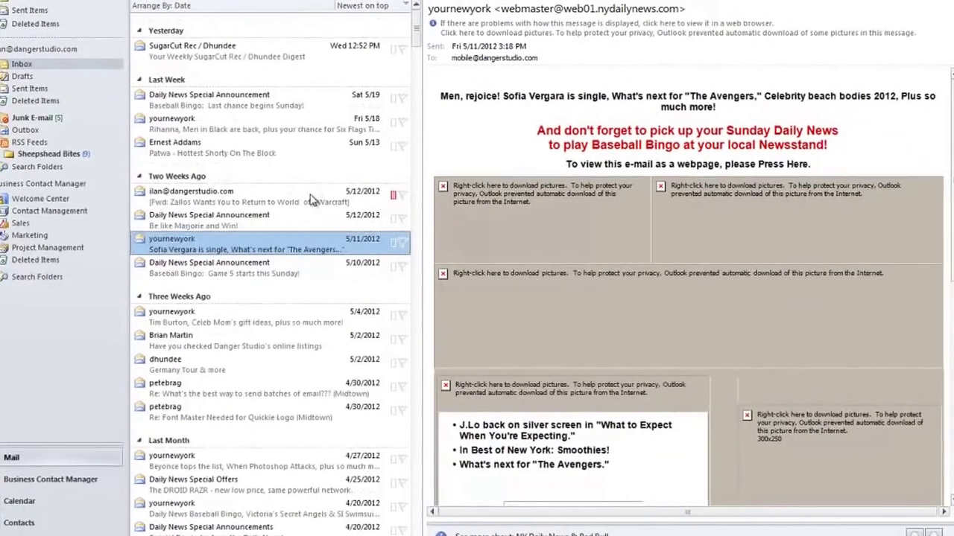
click(290, 186)
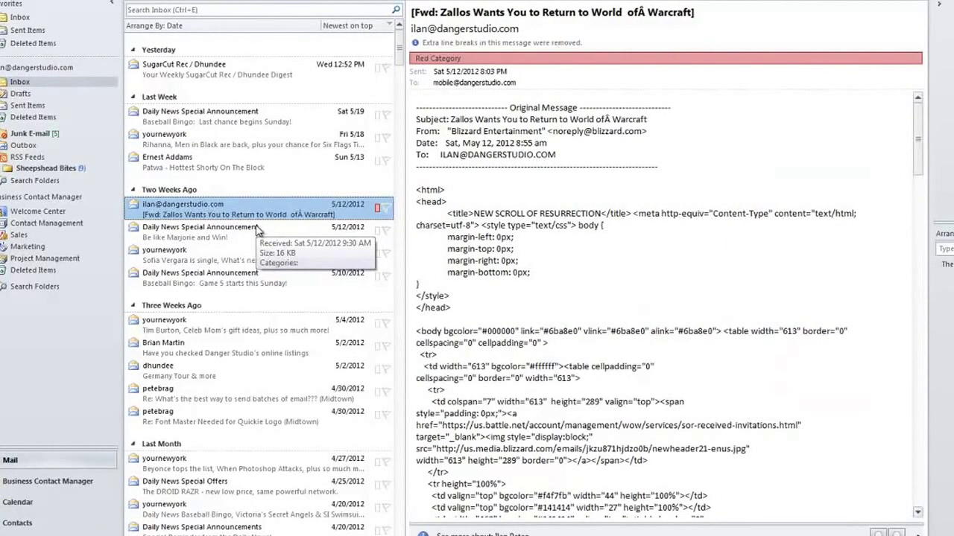
scroll(290, 261, down, 5)
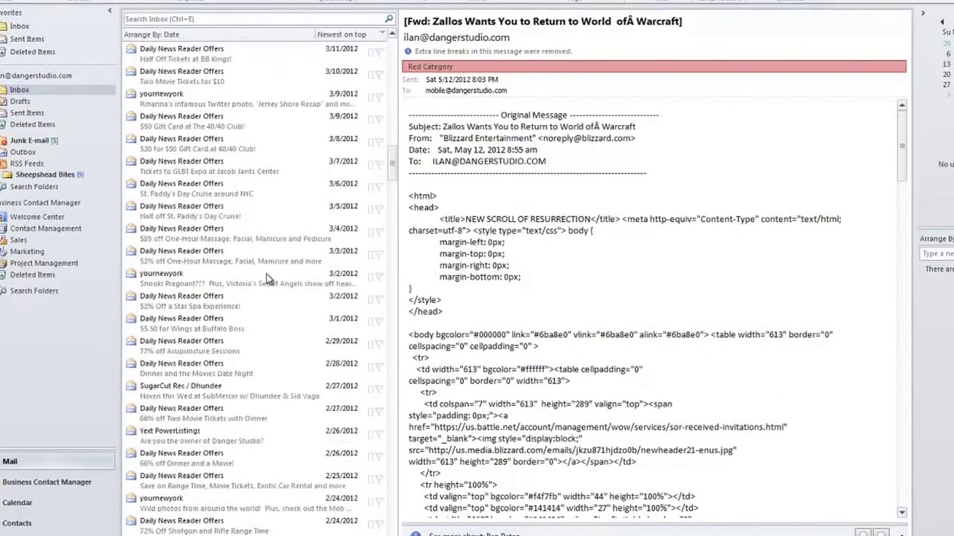
scroll(264, 277, up, 5)
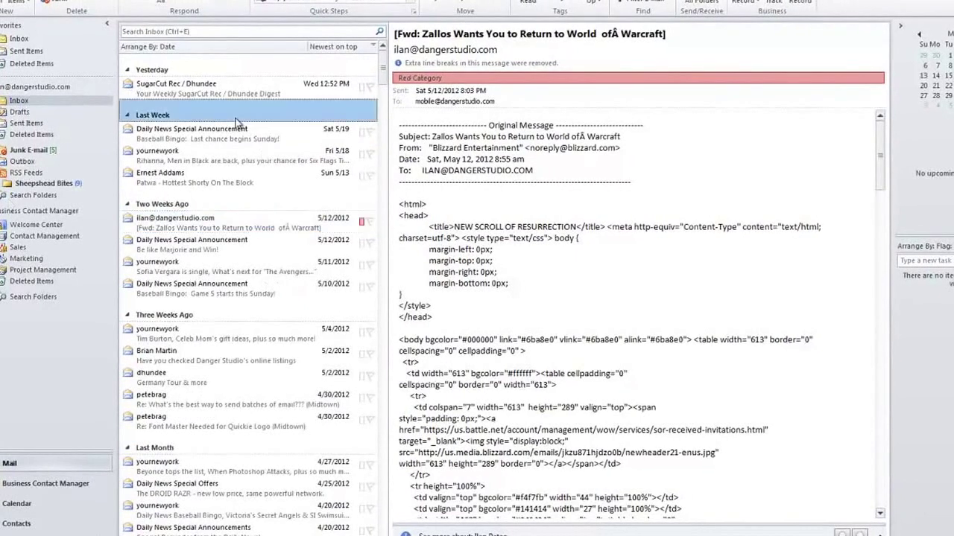
click(238, 109)
click(333, 225)
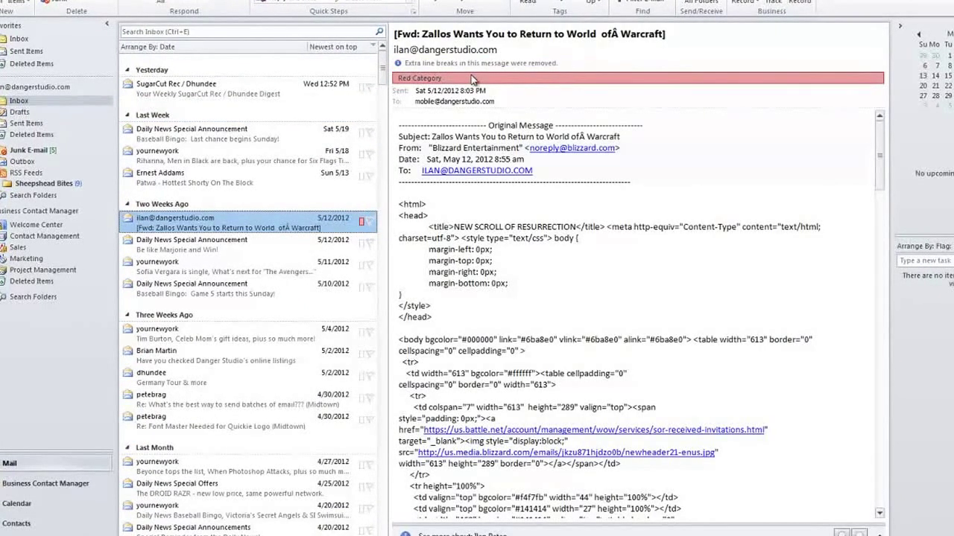
Add Blue Category to the Zallos message alongside Red Category.
click(560, 2)
click(585, 31)
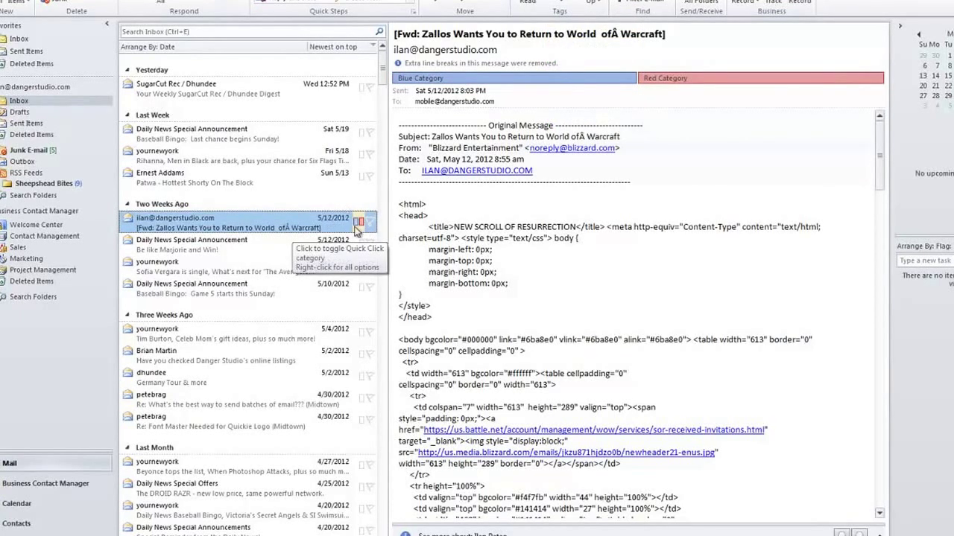
click(176, 1)
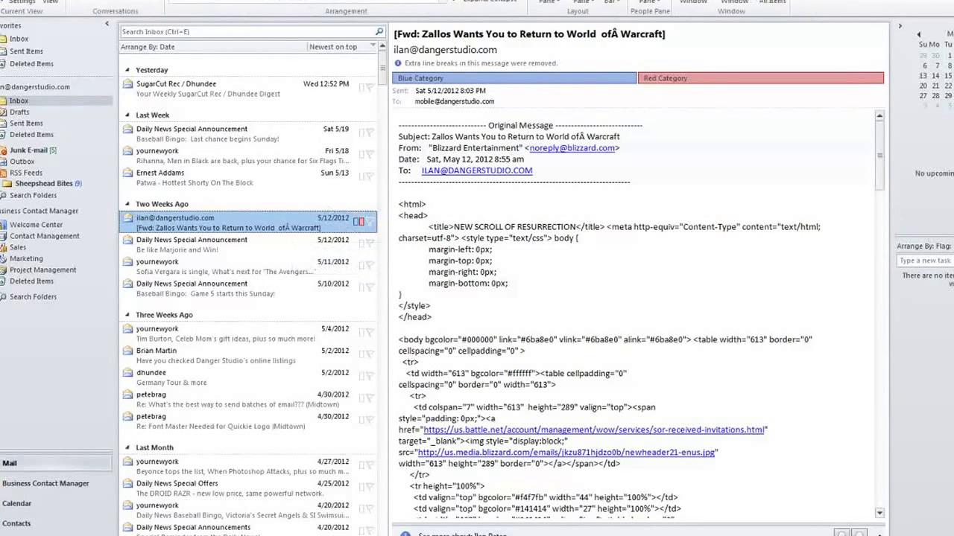
Arrange the inbox by Categories and collapse the (none) group.
click(213, 1)
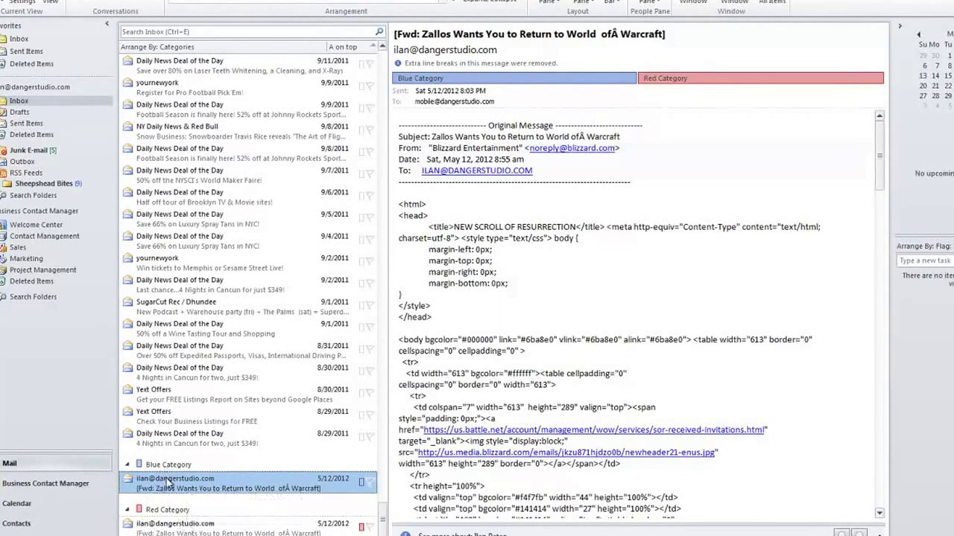
scroll(170, 481, up, 5)
scroll(171, 481, down, 5)
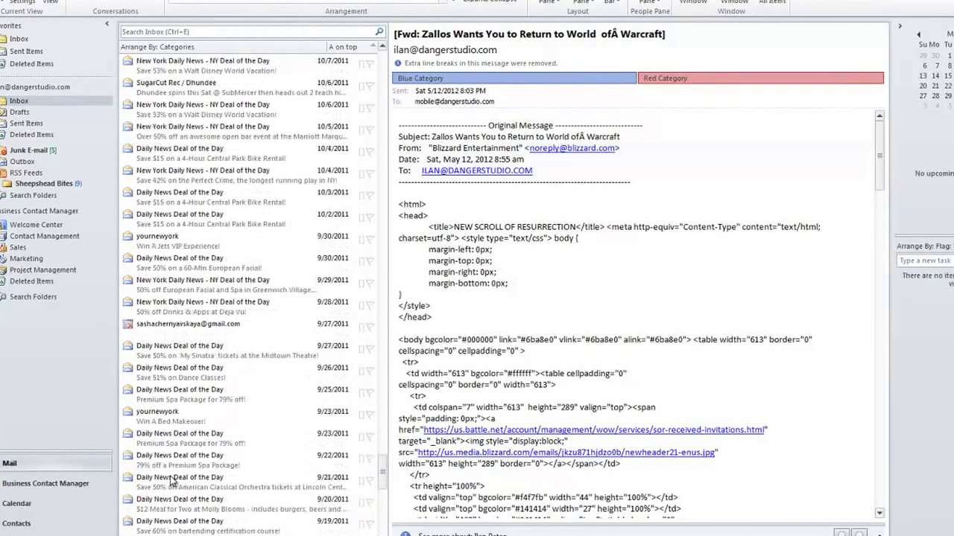
scroll(171, 481, up, 15)
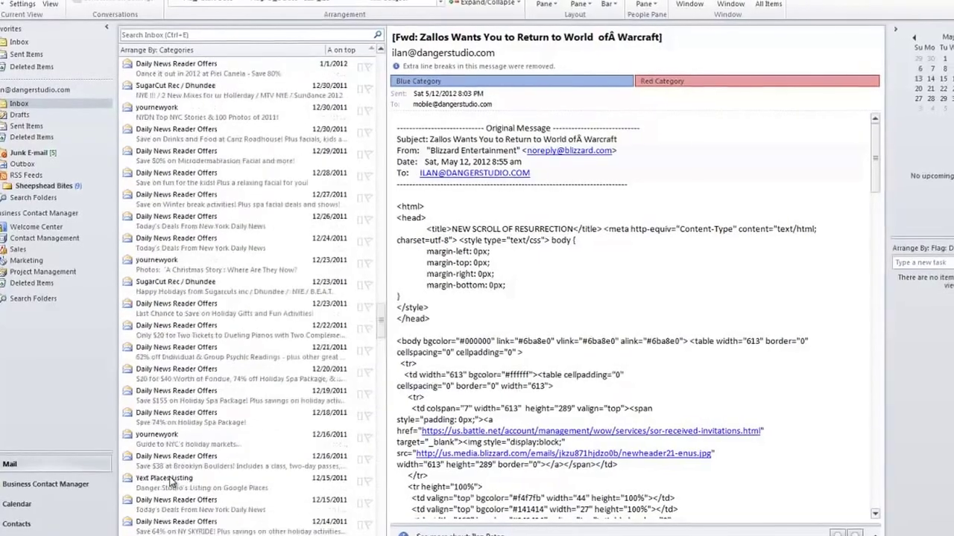
scroll(170, 483, up, 15)
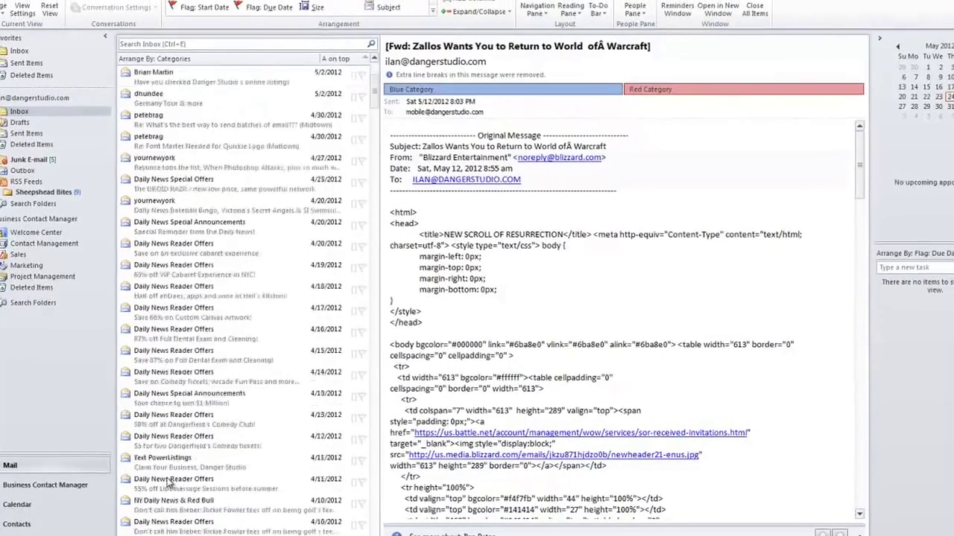
scroll(168, 483, up, 7)
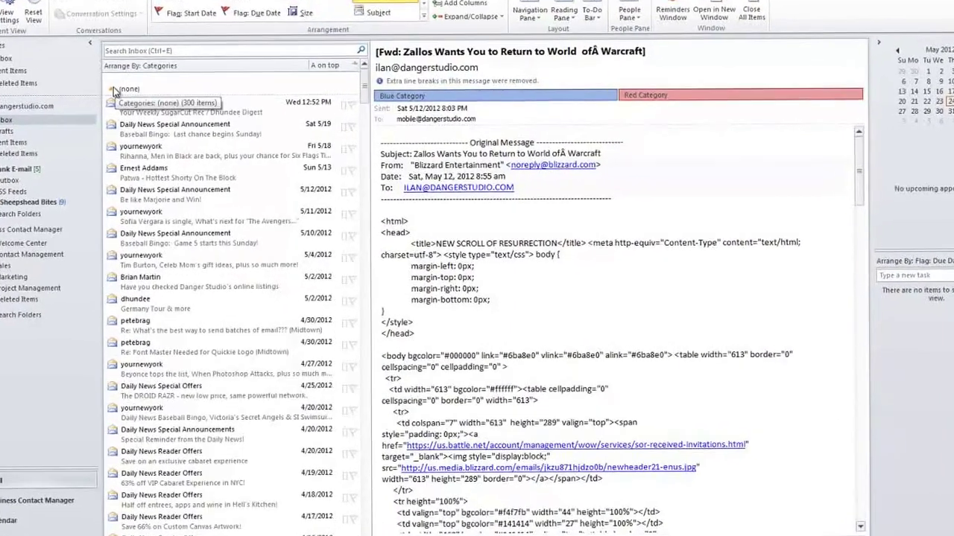
click(126, 91)
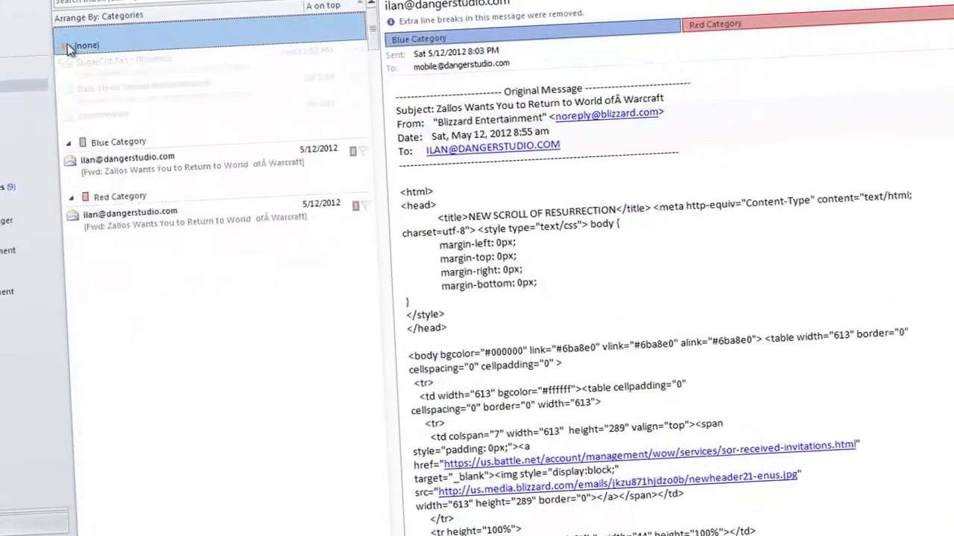
Remove Red Category from the Zallos message so only Blue Category remains.
click(124, 82)
click(119, 146)
click(18, 36)
click(32, 88)
click(32, 35)
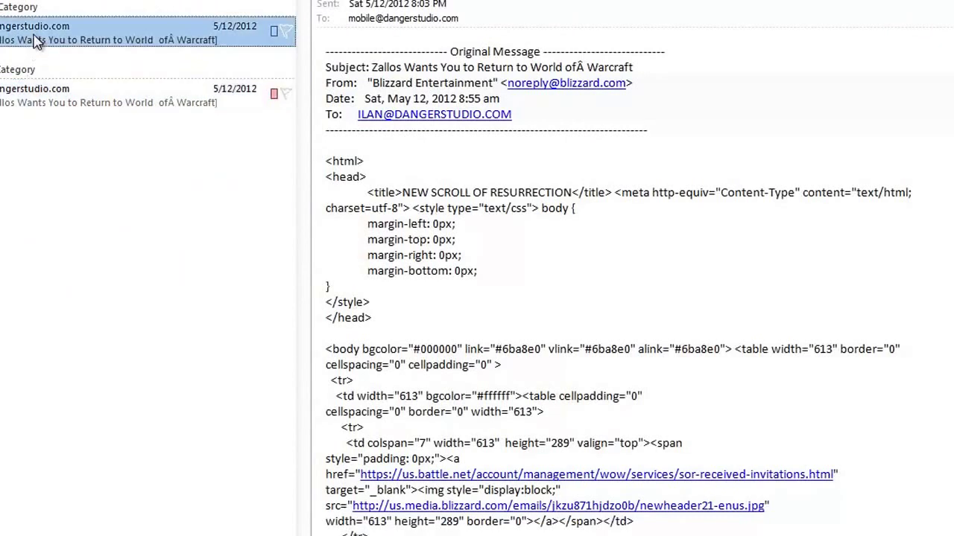
click(46, 88)
click(391, 3)
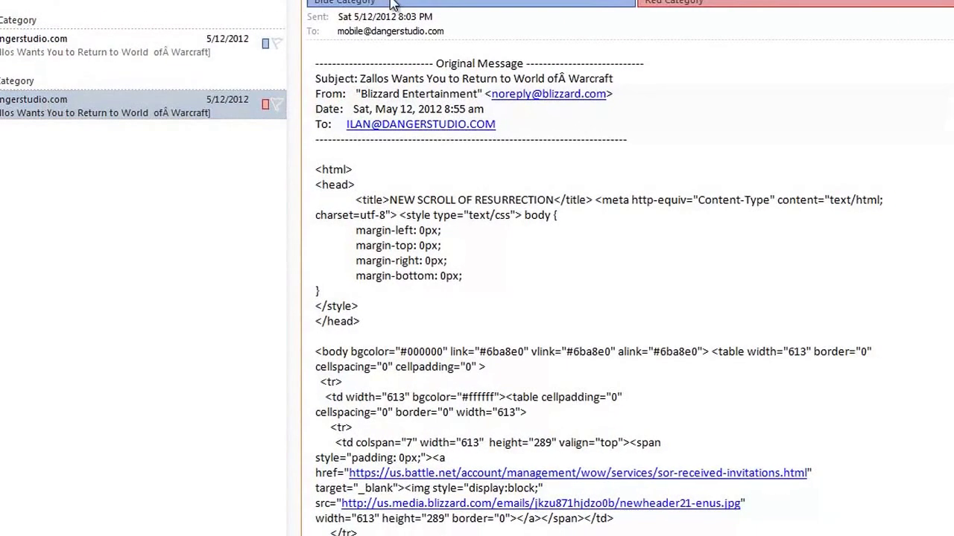
click(266, 46)
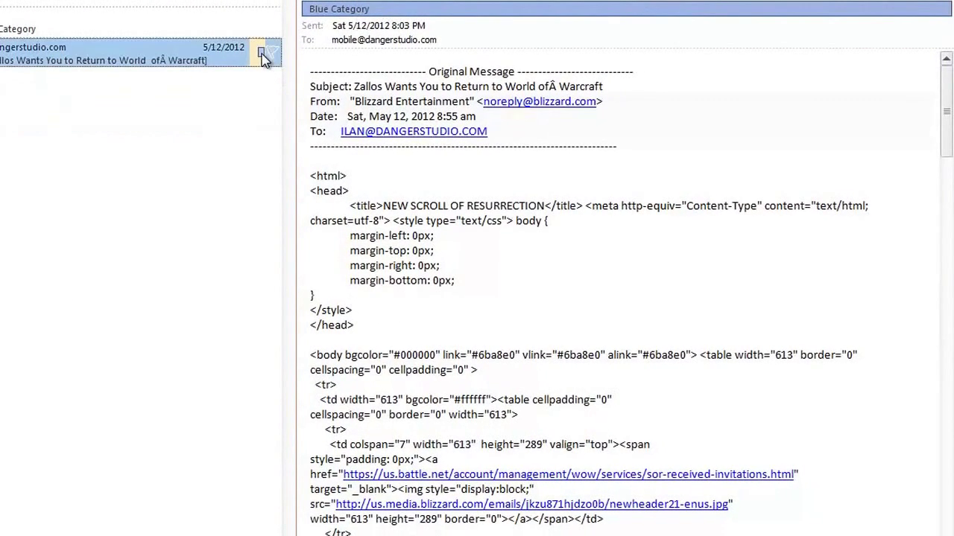
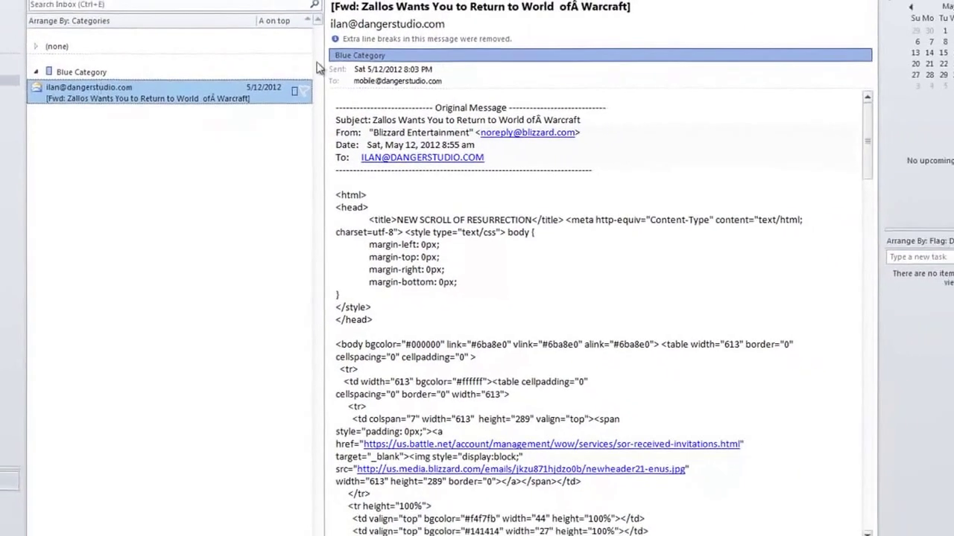
Clear Blue Category from the forwarded message and arrange the Inbox by date, newest first.
click(59, 73)
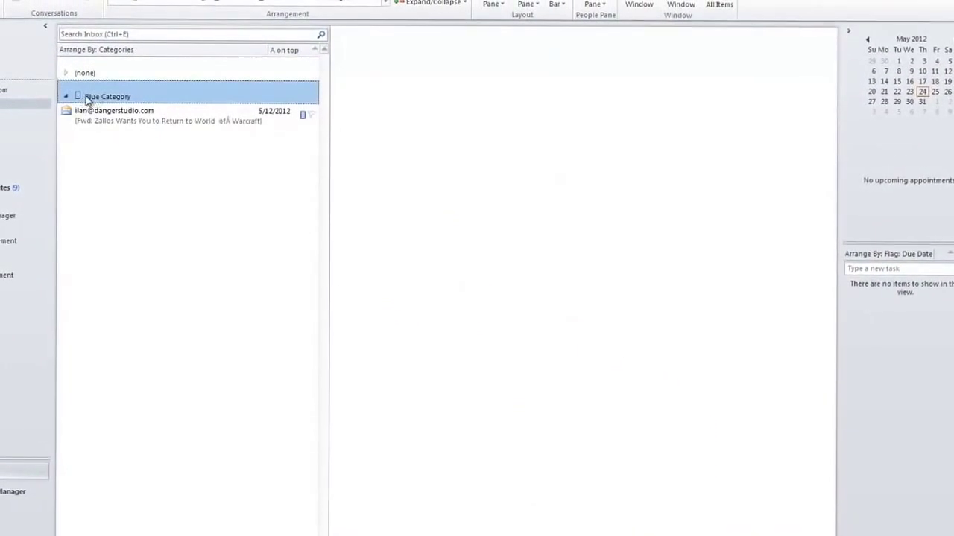
click(301, 115)
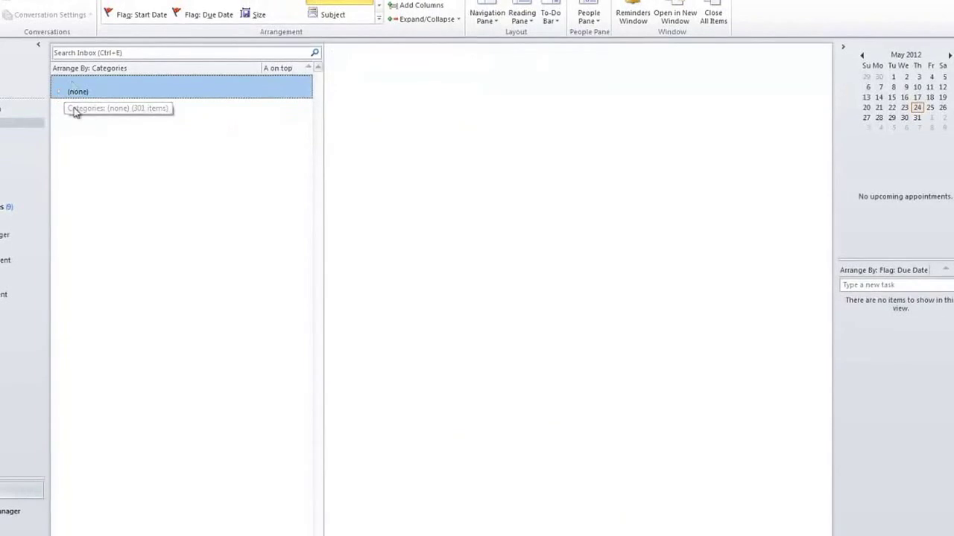
click(134, 0)
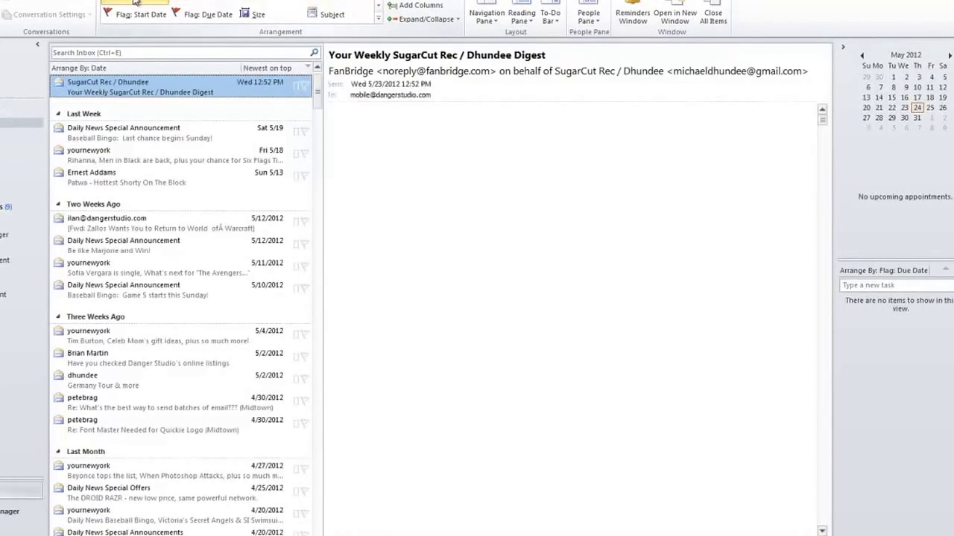
click(2, 0)
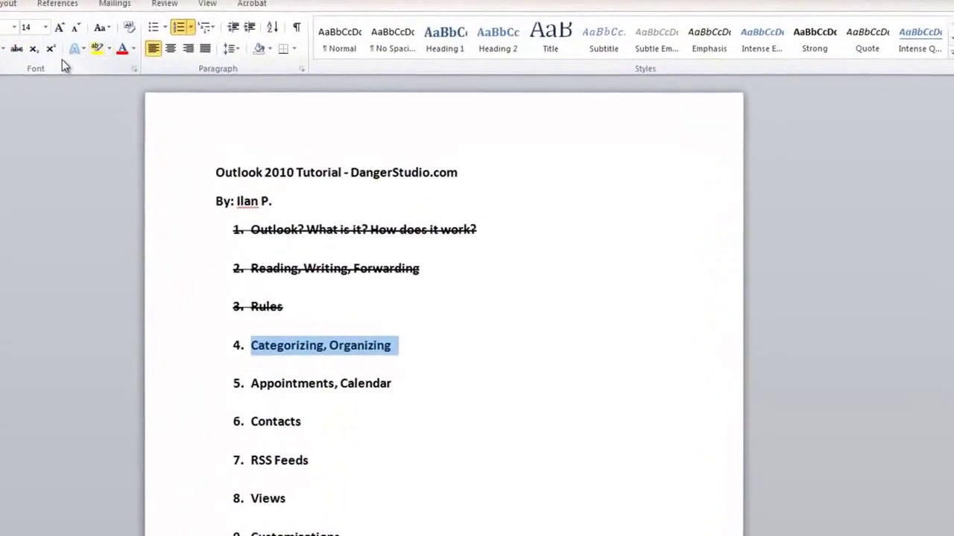
Underline outline item 4 'Categorizing, Organizing', select item 5, and minimize Word.
key(ctrl+u)
drag(445, 451, 185, 459)
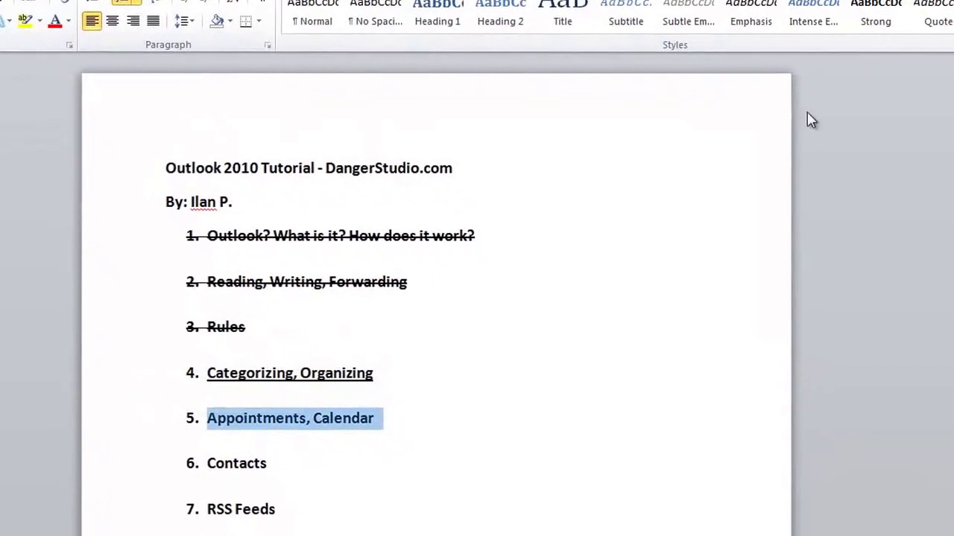
right_click(306, 1)
click(332, 11)
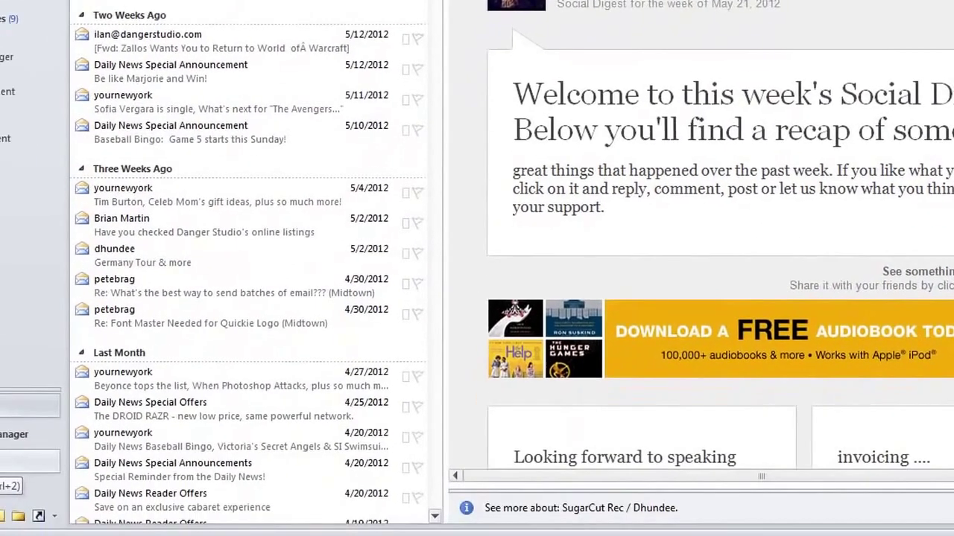
Visit the Calendar, return to Mail, and bring up the Zallos Warcraft message's context menu.
click(38, 428)
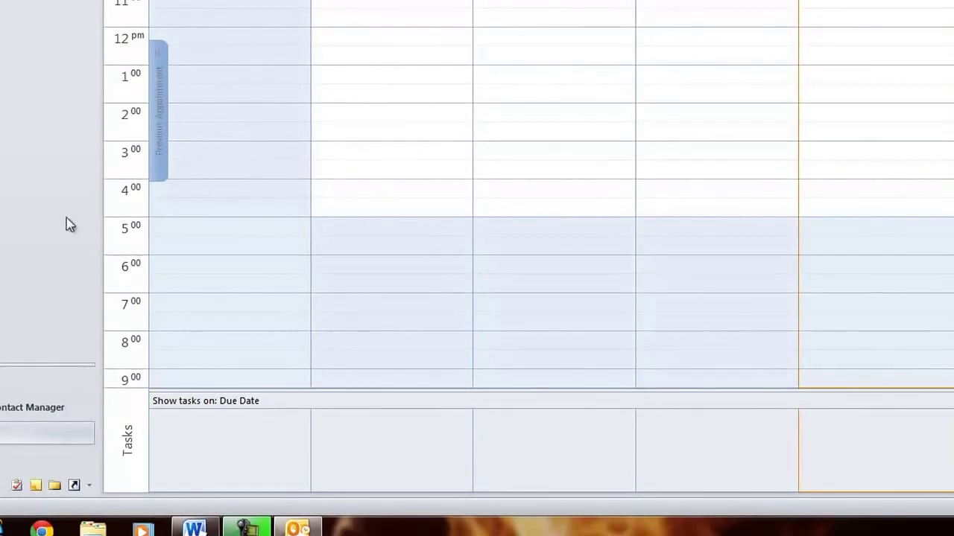
click(29, 372)
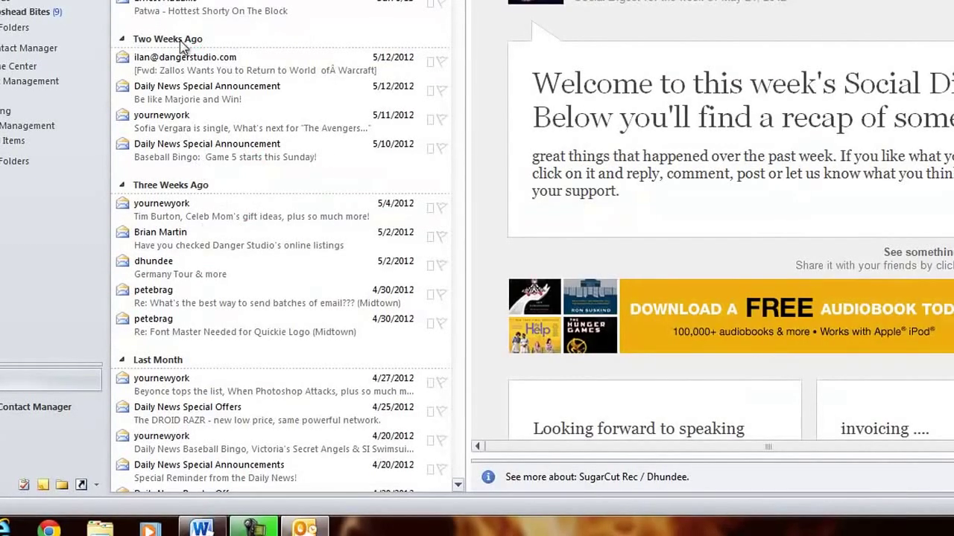
click(208, 67)
right_click(205, 69)
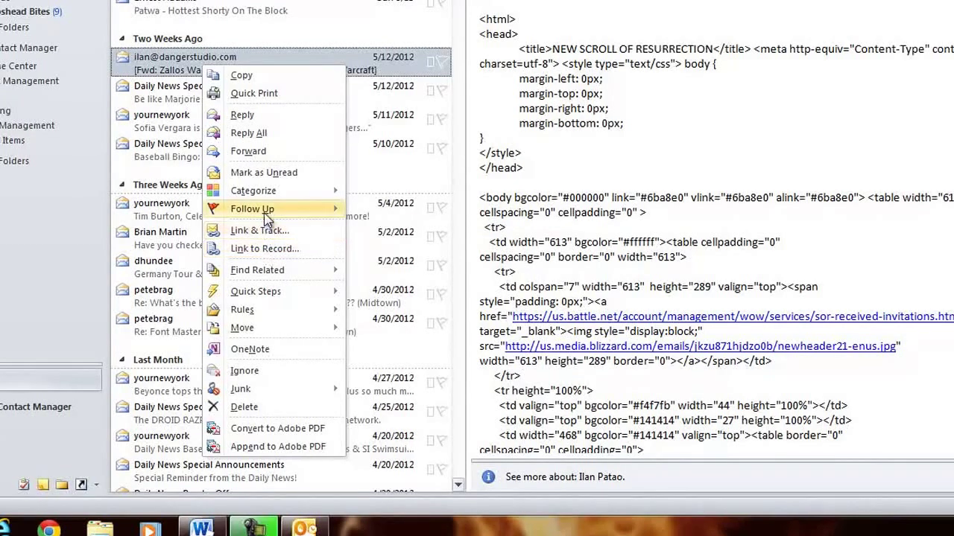
Flag the Zallos message for follow-up Tomorrow and find its task under Friday in the calendar.
mouse_move(267, 213)
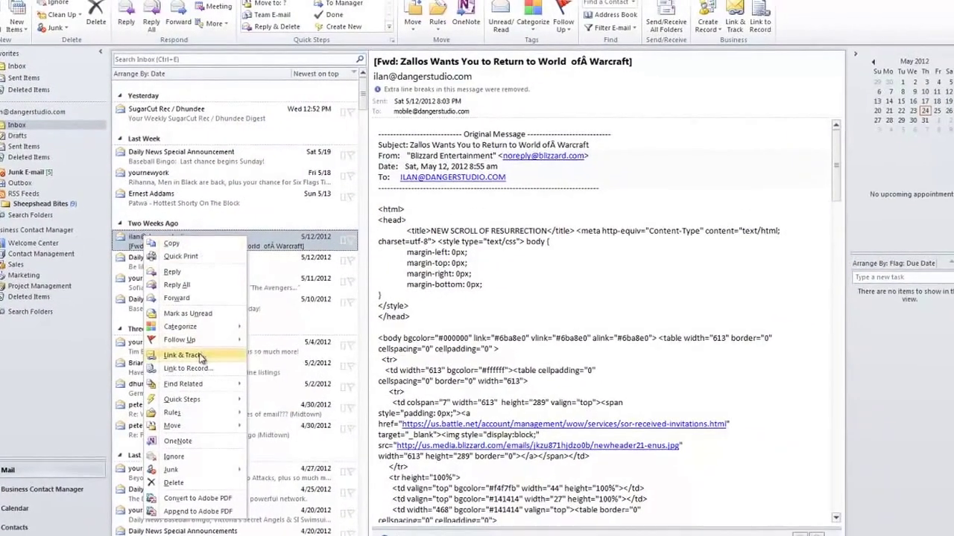
mouse_move(187, 339)
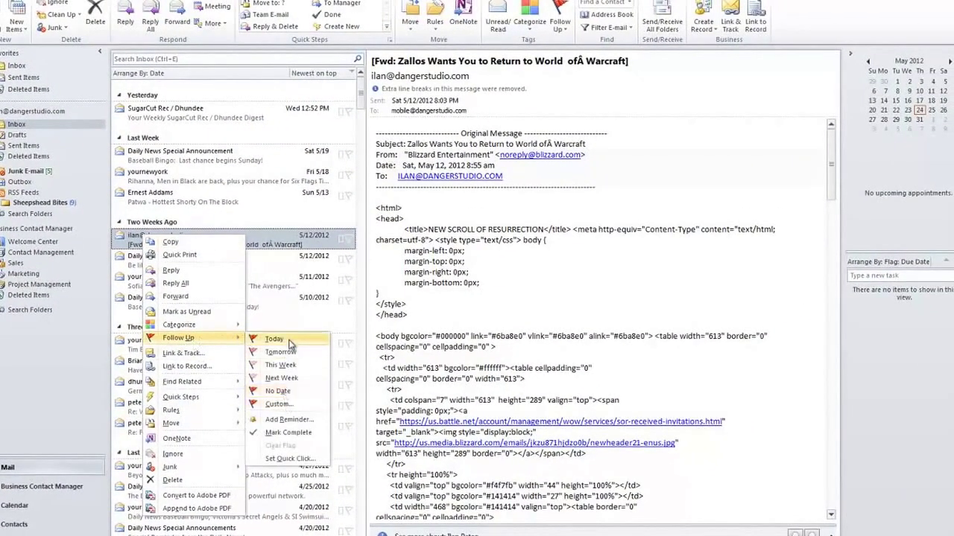
click(291, 351)
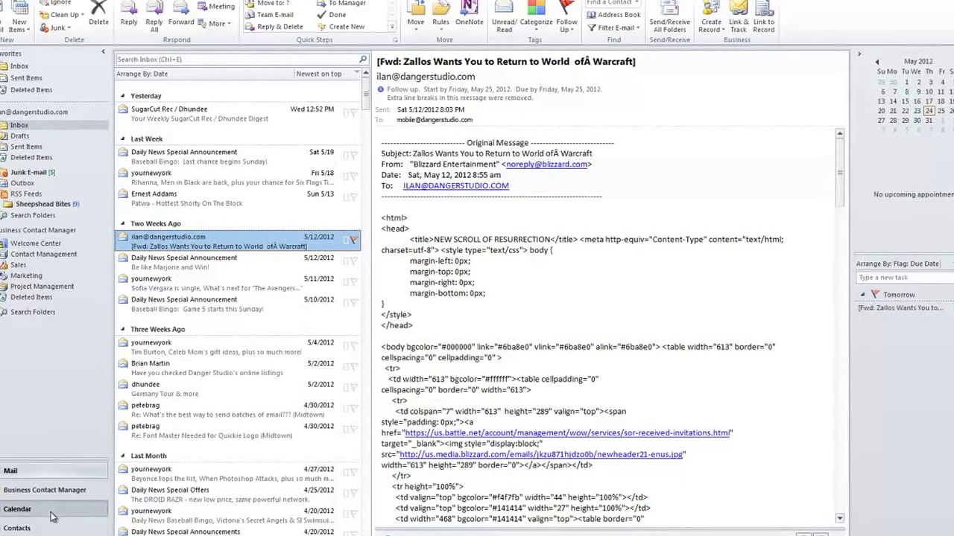
click(52, 510)
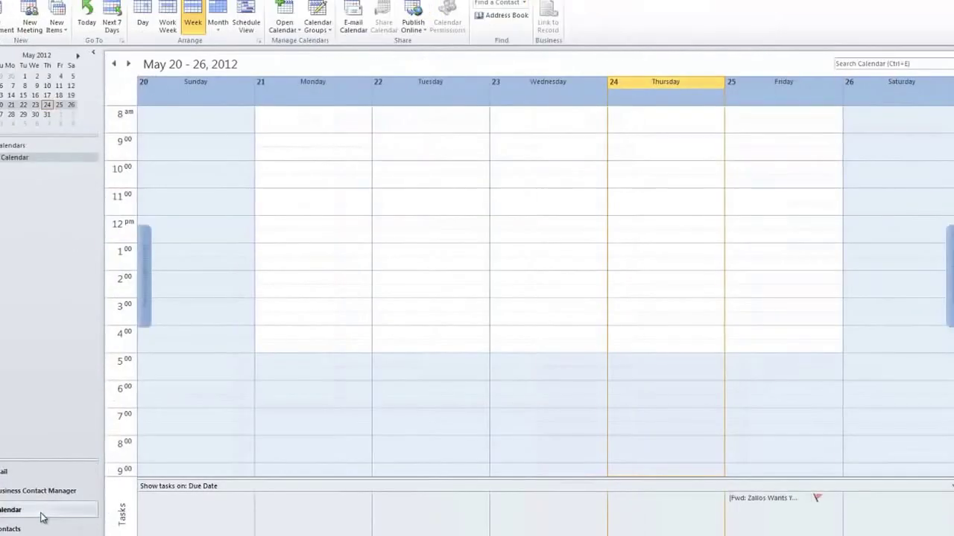
click(754, 115)
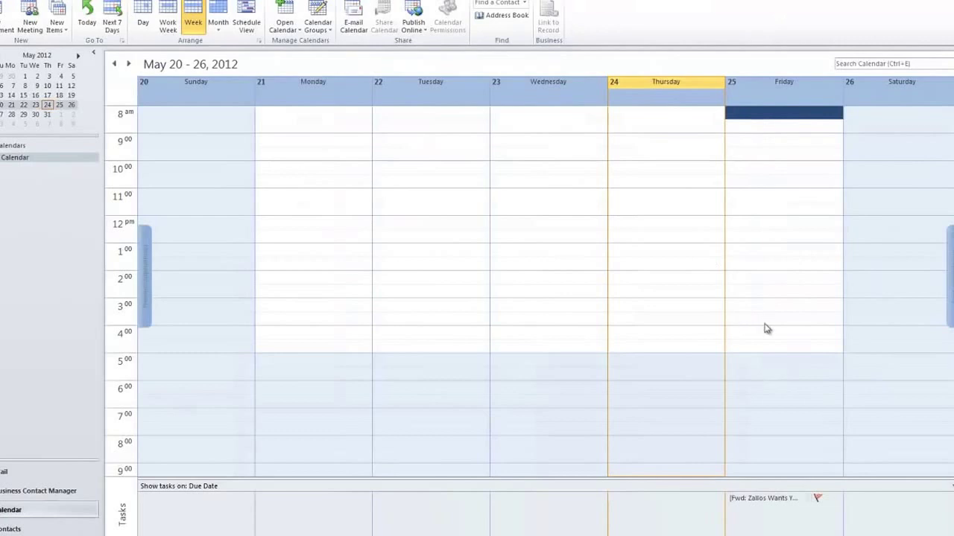
click(787, 499)
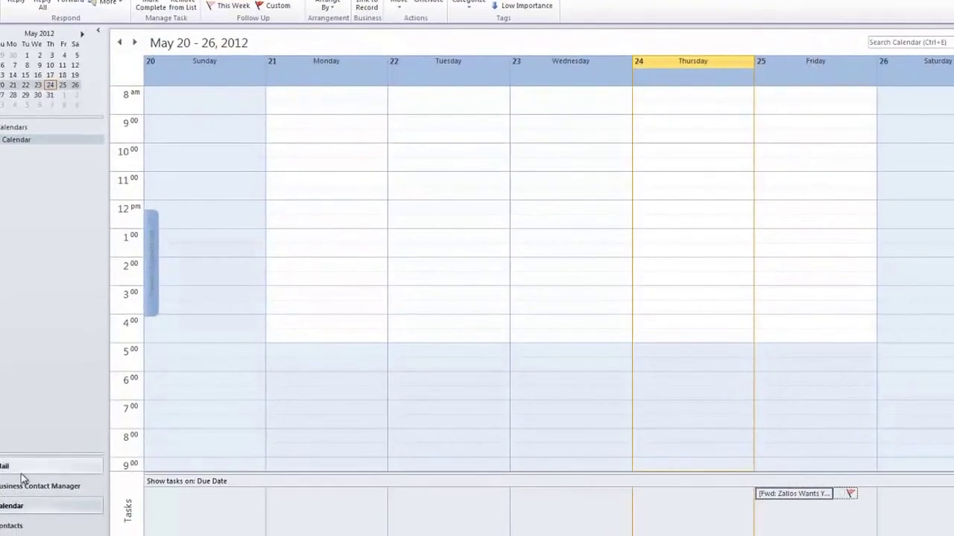
Add a 10:00 AM reminder to the Zallos message's follow-up flag.
click(19, 474)
right_click(258, 242)
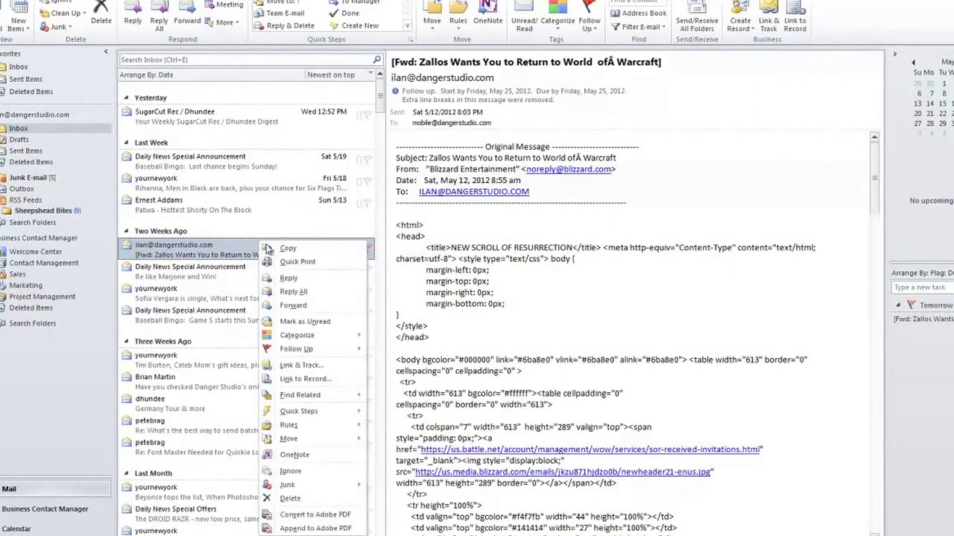
mouse_move(315, 349)
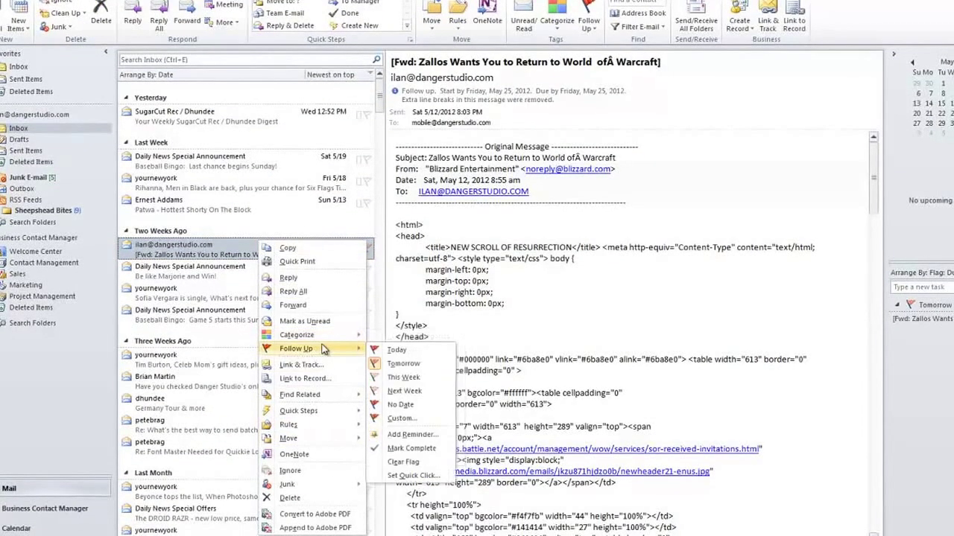
click(415, 435)
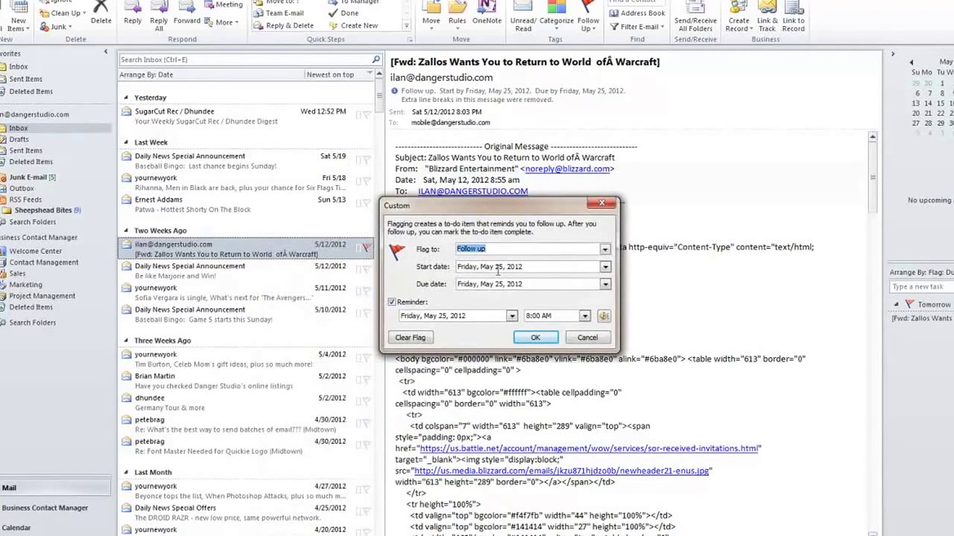
click(584, 315)
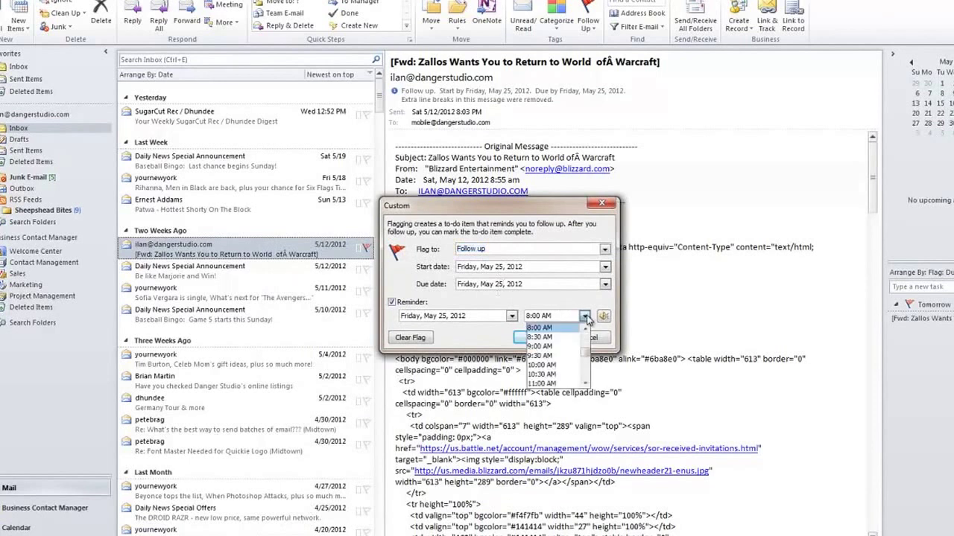
click(563, 365)
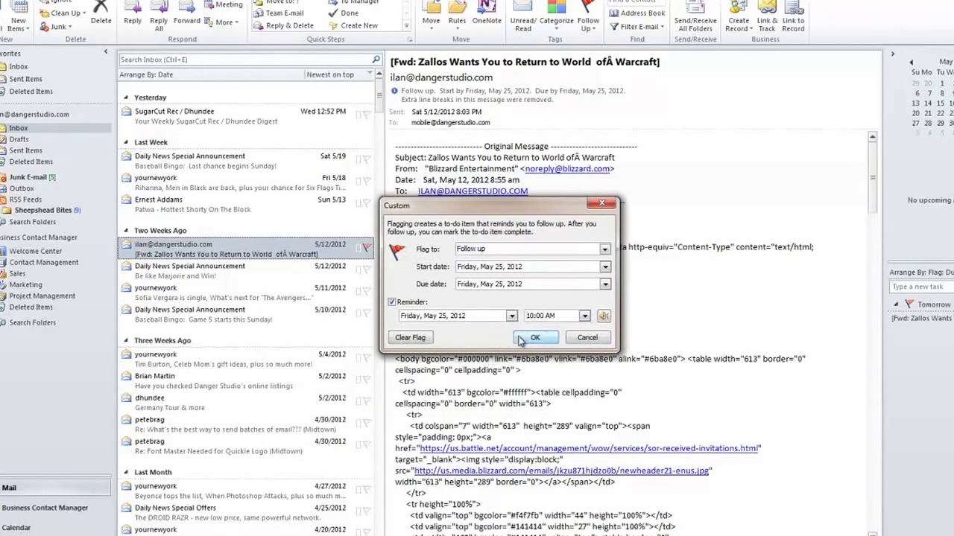
click(535, 337)
click(17, 528)
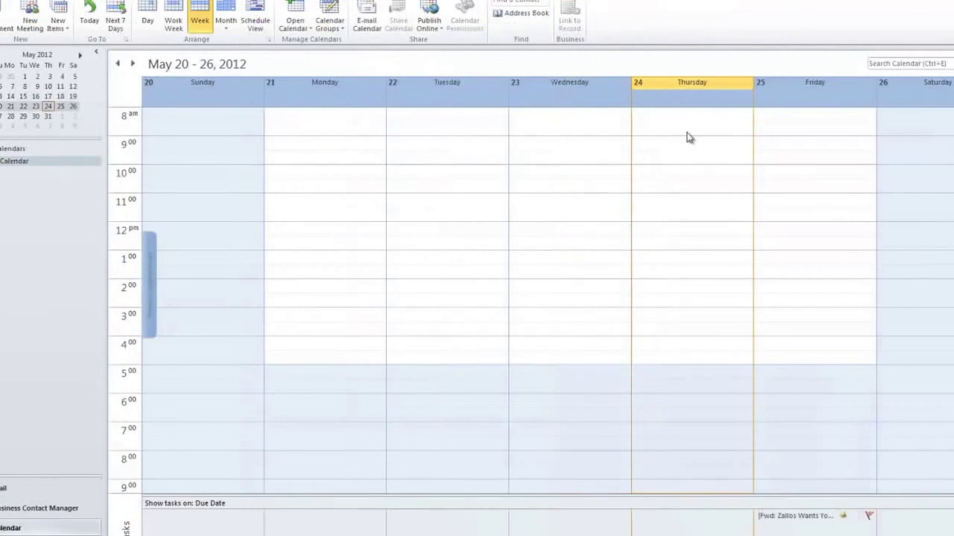
Show Friday, May 25 in Day view and select the flagged Zallos task.
click(681, 85)
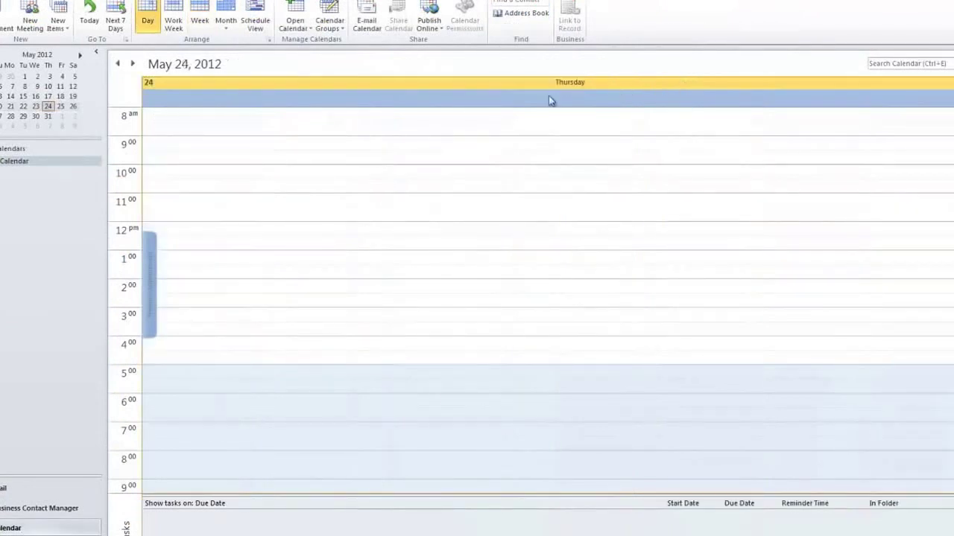
click(61, 106)
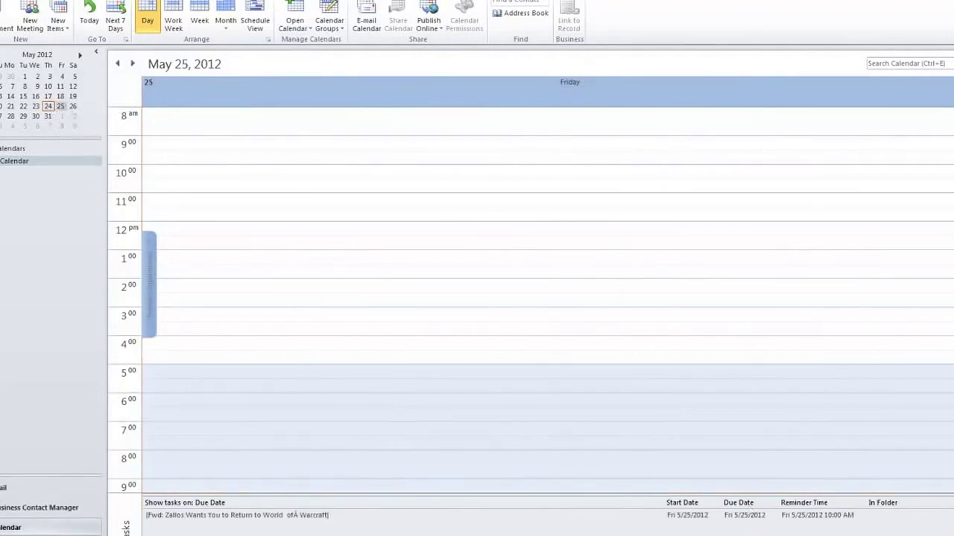
click(210, 517)
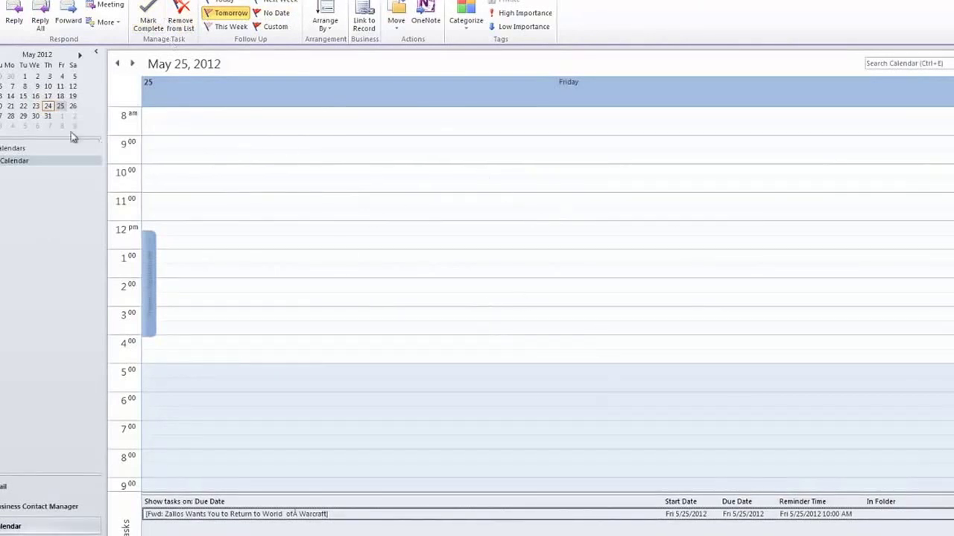
Return the calendar to Week view, browse the ribbon tabs, and go back to Mail.
click(125, 0)
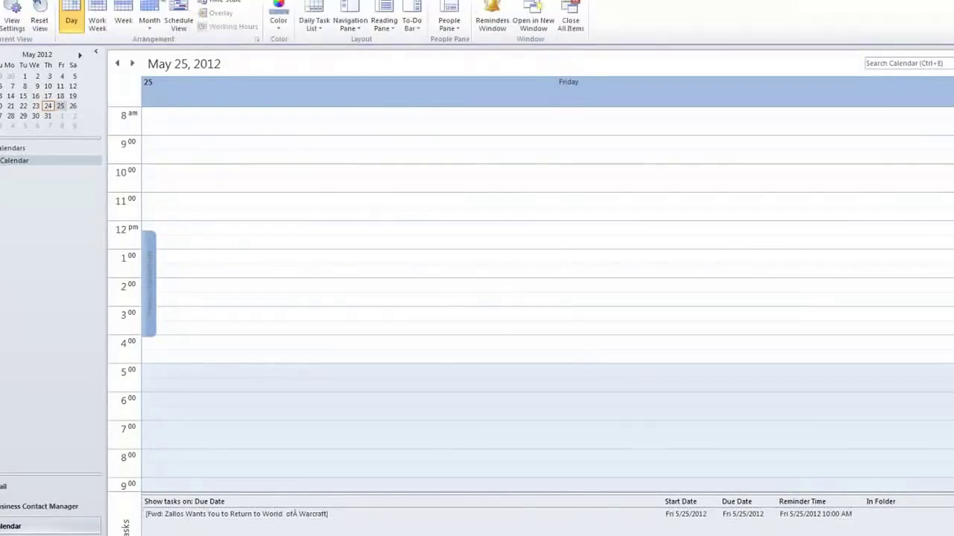
click(121, 12)
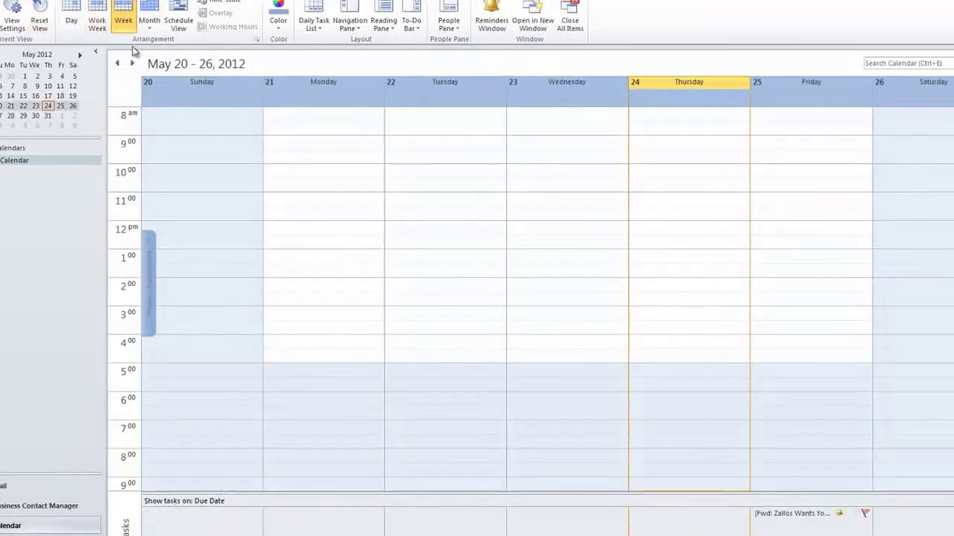
click(10, 1)
click(52, 1)
click(95, 0)
click(11, 1)
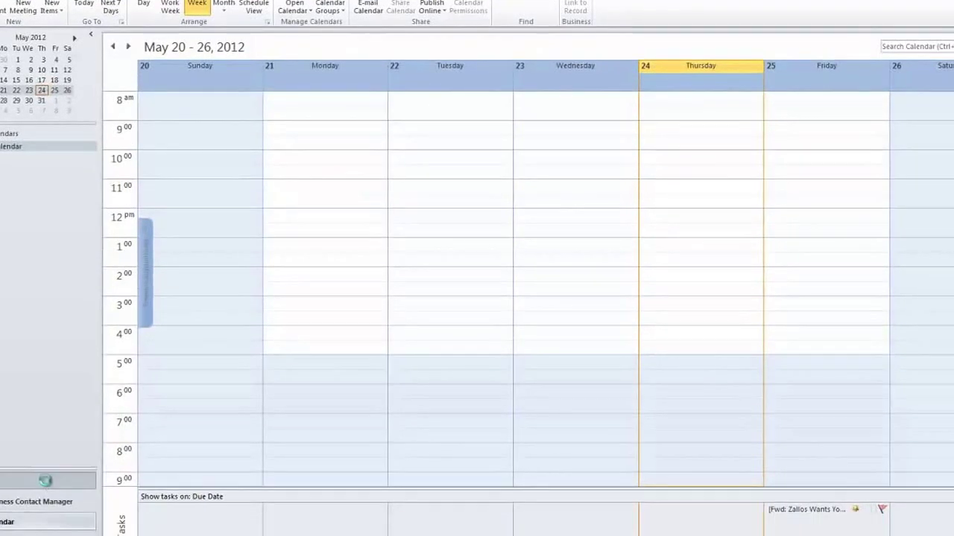
click(30, 500)
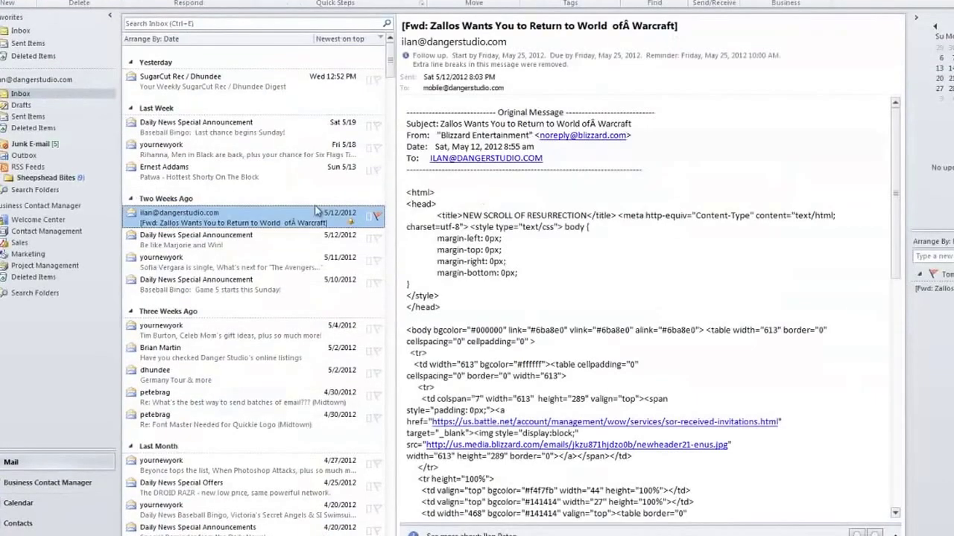
Create a meeting from the Zallos message, convert it to an appointment, then discard it unsaved.
right_click(259, 225)
double_click(239, 223)
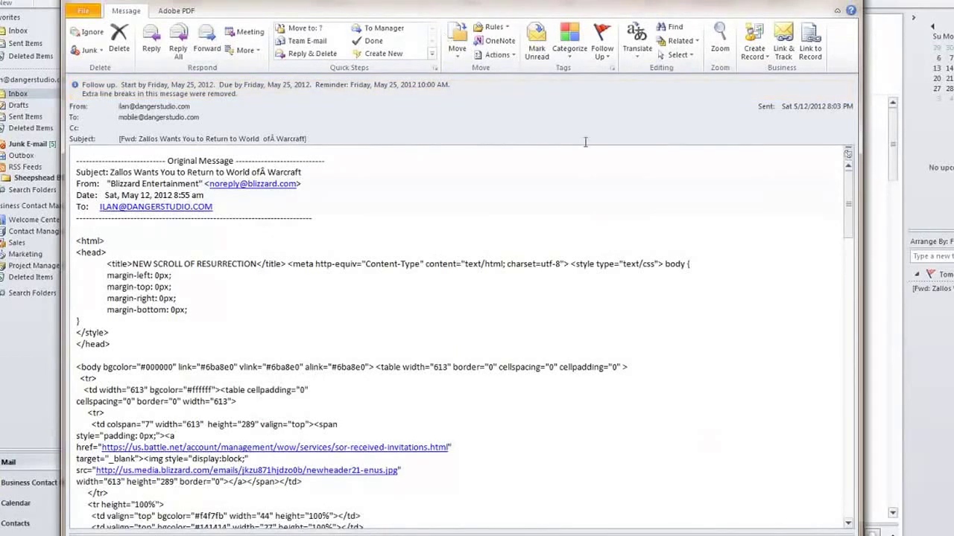
click(233, 33)
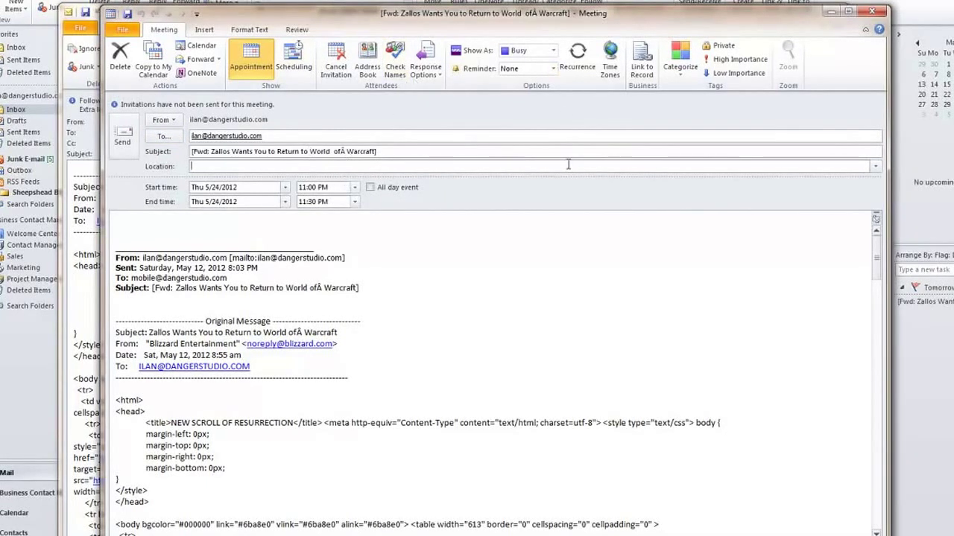
click(336, 68)
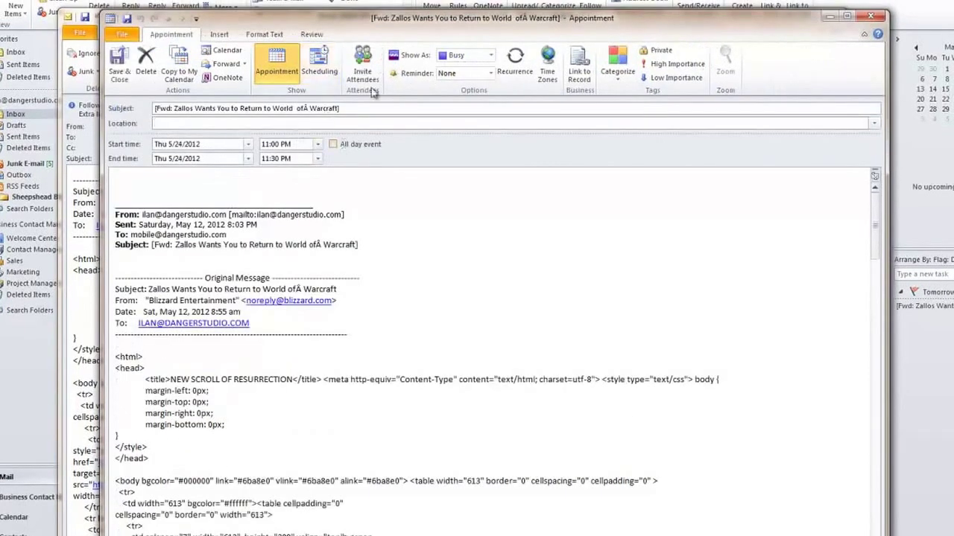
click(870, 15)
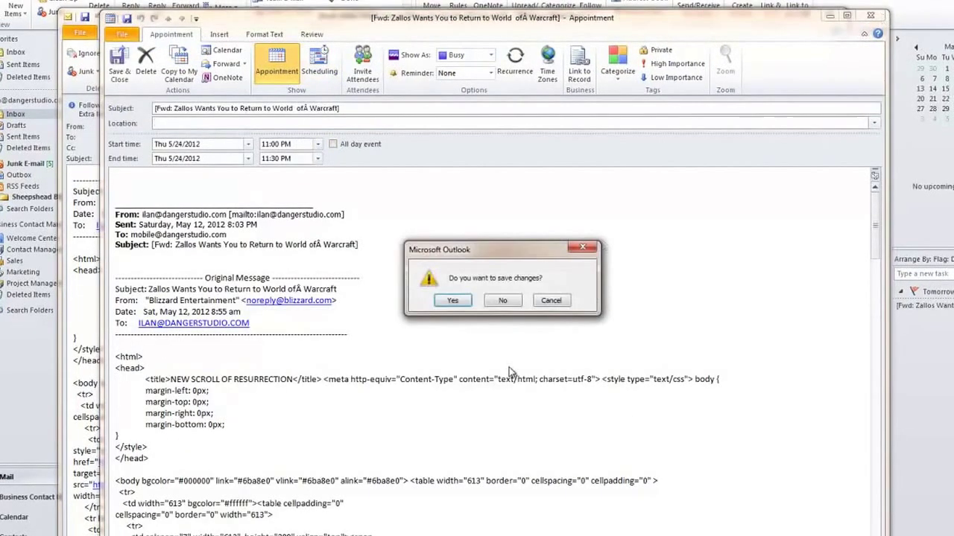
click(509, 302)
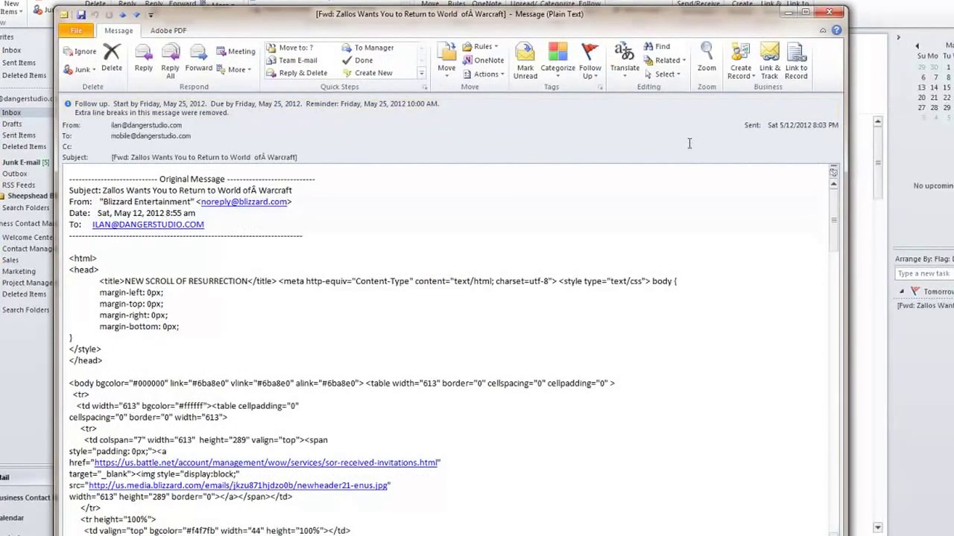
Clear the Zallos message's follow-up flag and close the message window.
click(596, 65)
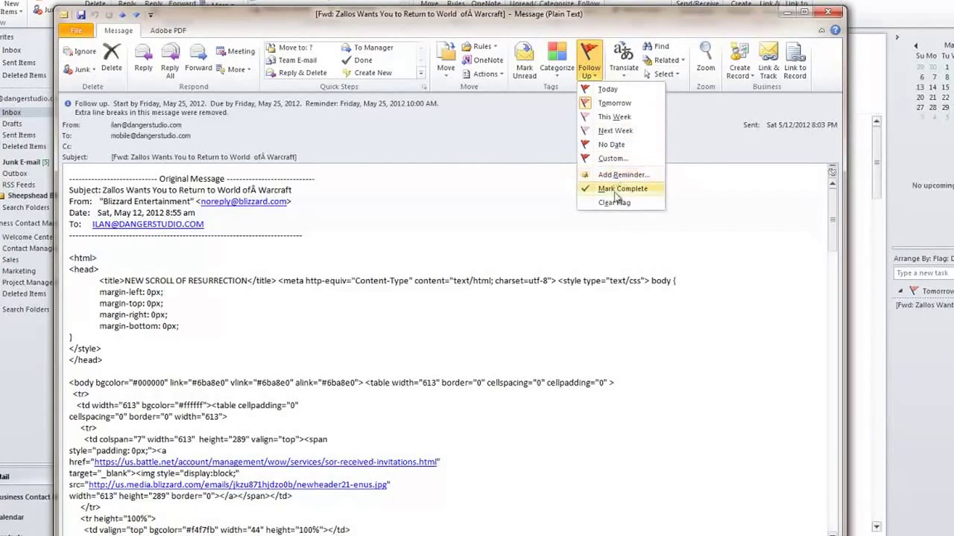
click(619, 73)
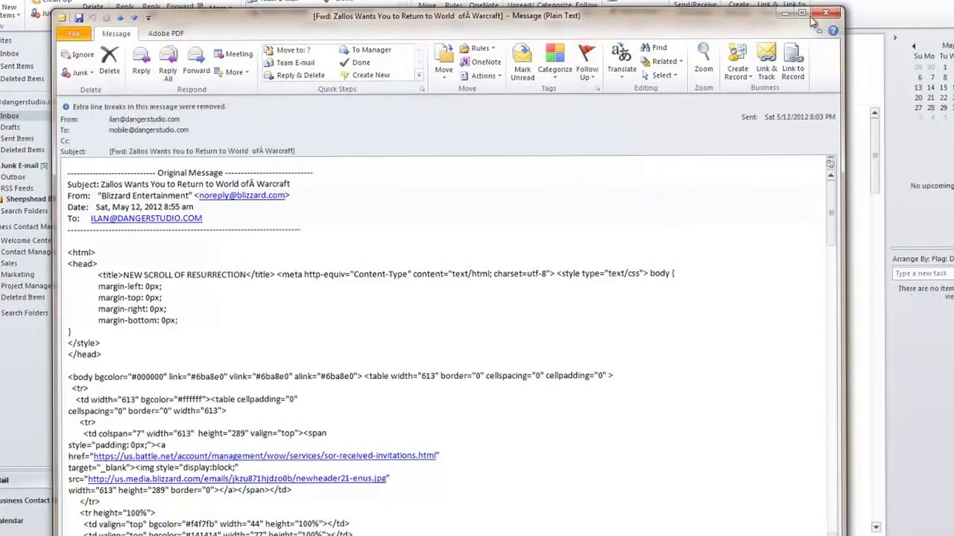
click(826, 12)
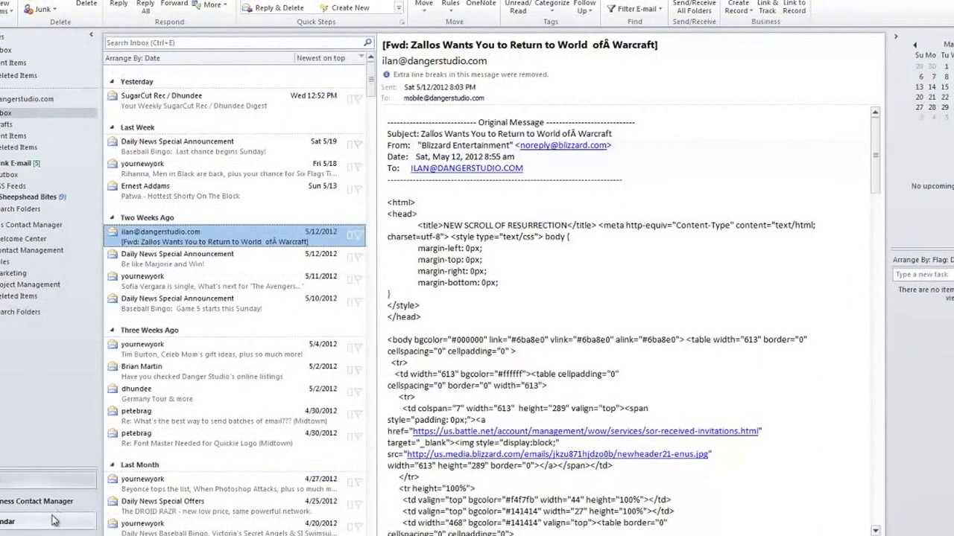
click(9, 521)
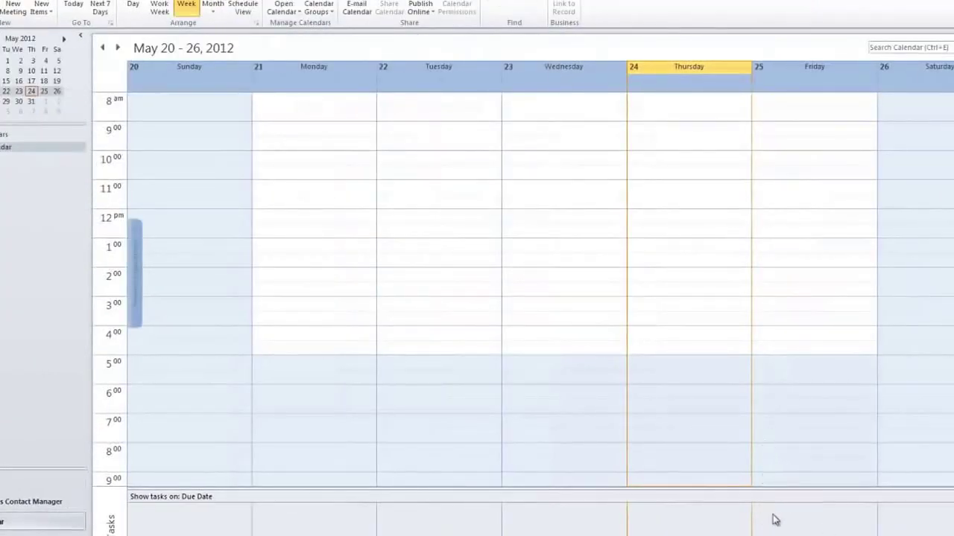
Show Friday, May 25, then start a Custom follow-up flag on the Warcraft message.
click(784, 78)
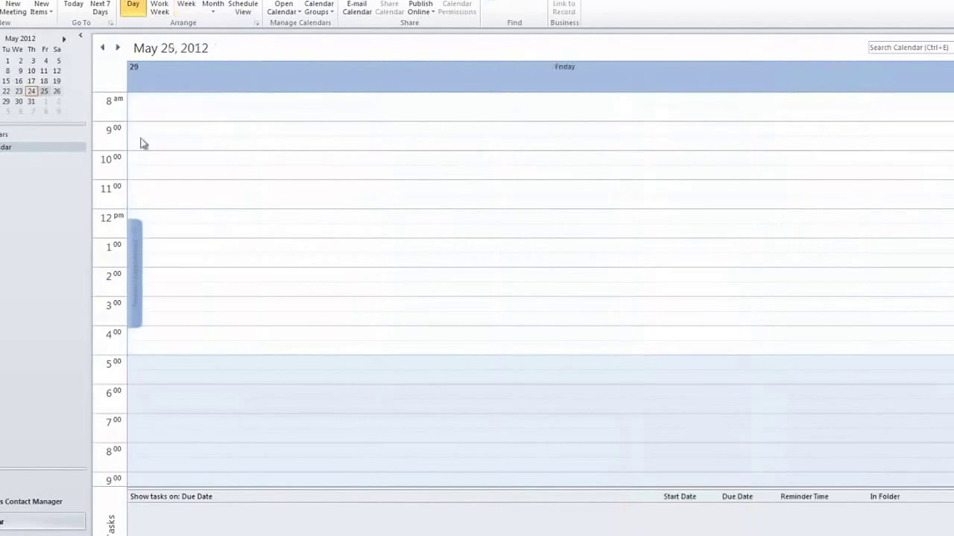
click(17, 480)
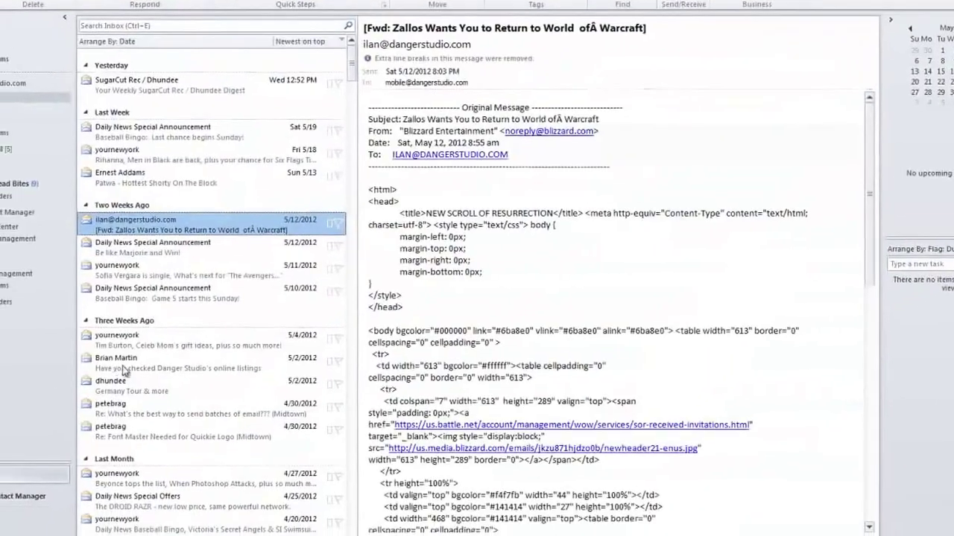
right_click(130, 218)
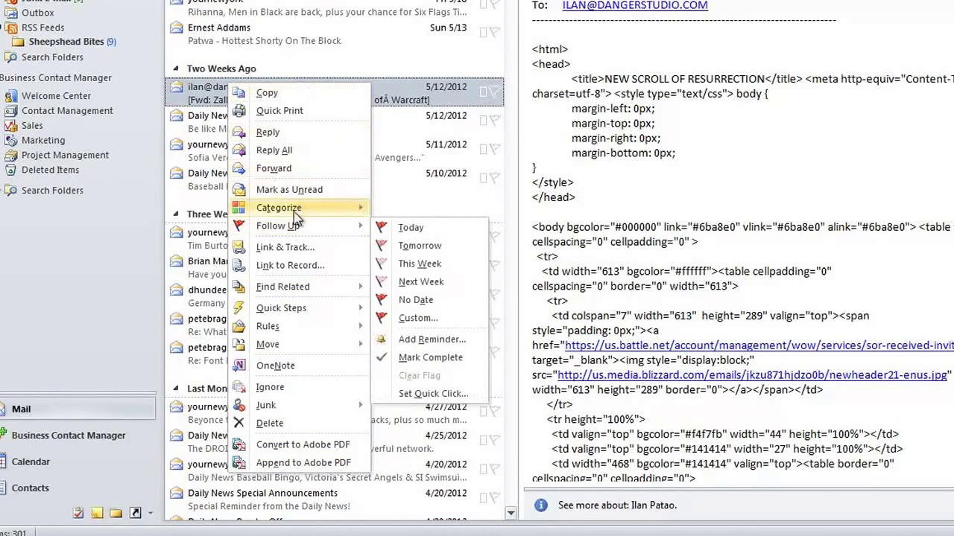
mouse_move(296, 225)
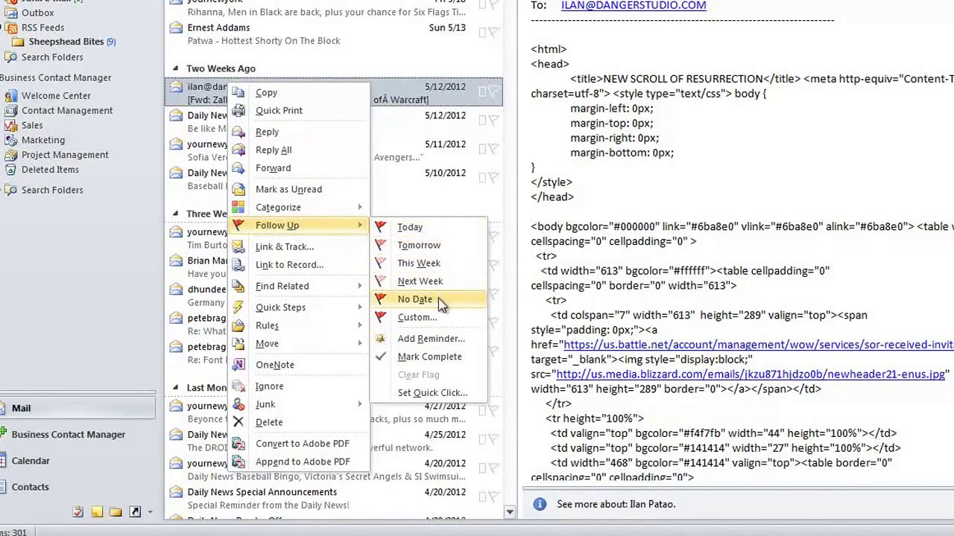
click(440, 317)
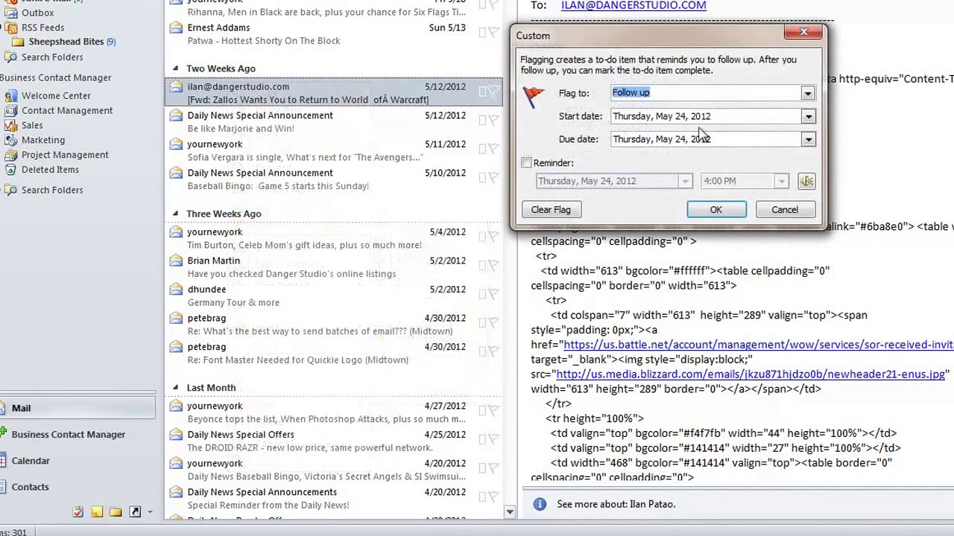
Set the custom follow-up start date to May 31, 2012, with a 4:00 PM reminder.
click(807, 116)
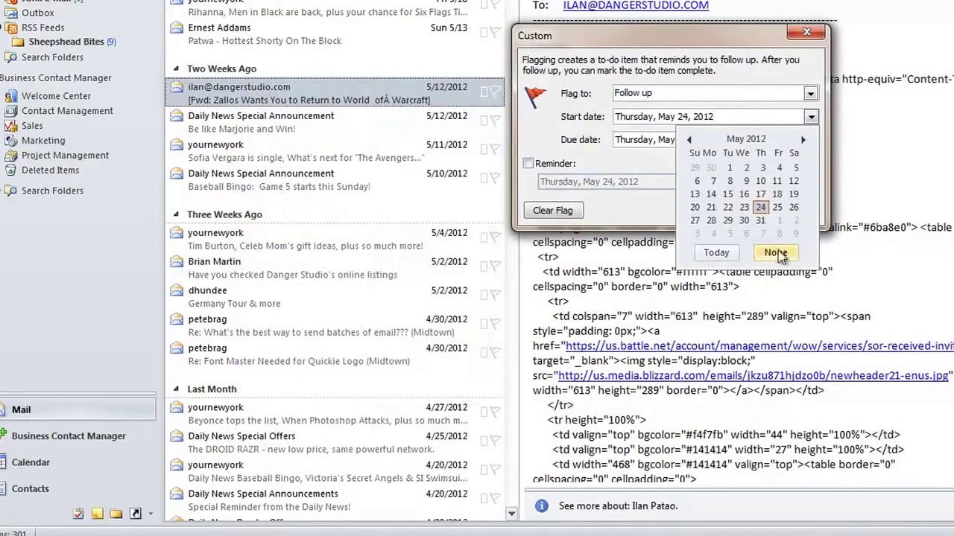
click(762, 222)
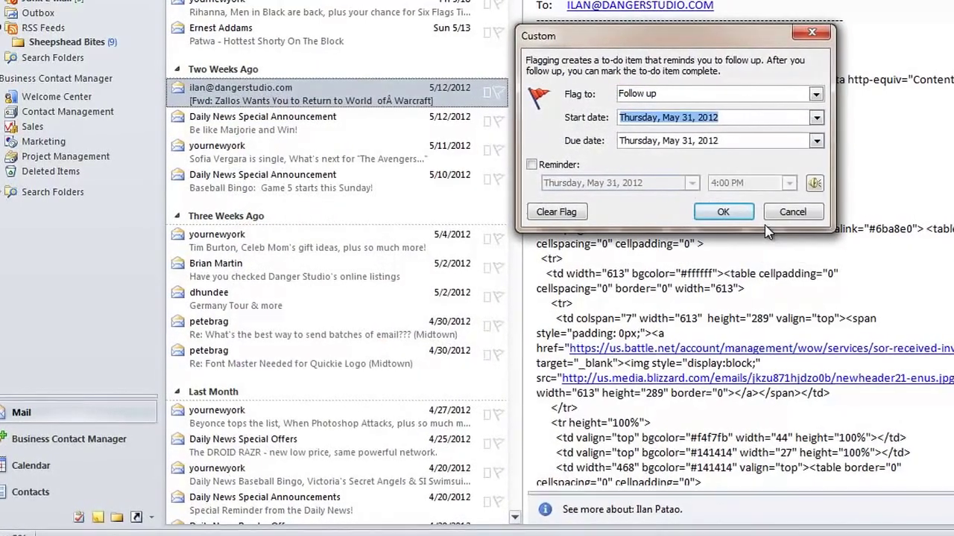
click(533, 165)
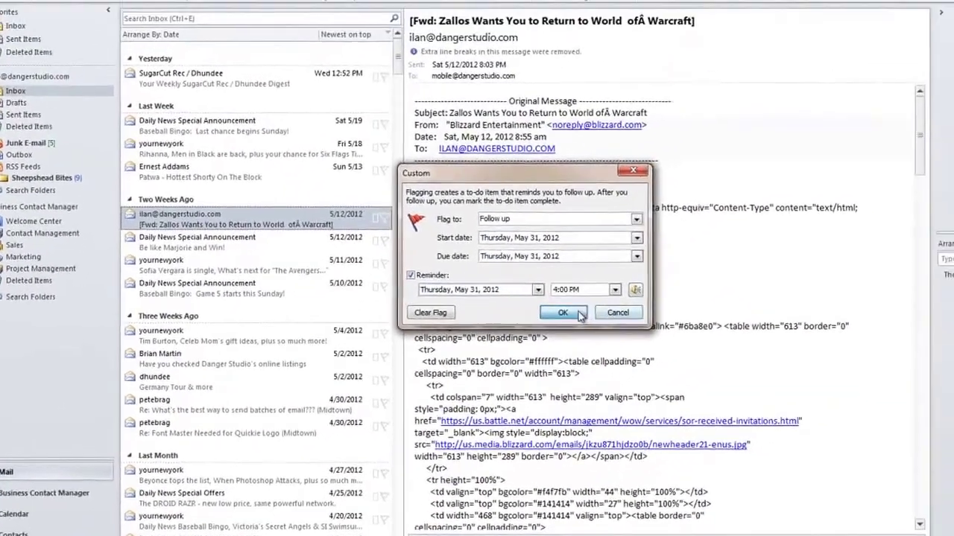
click(680, 224)
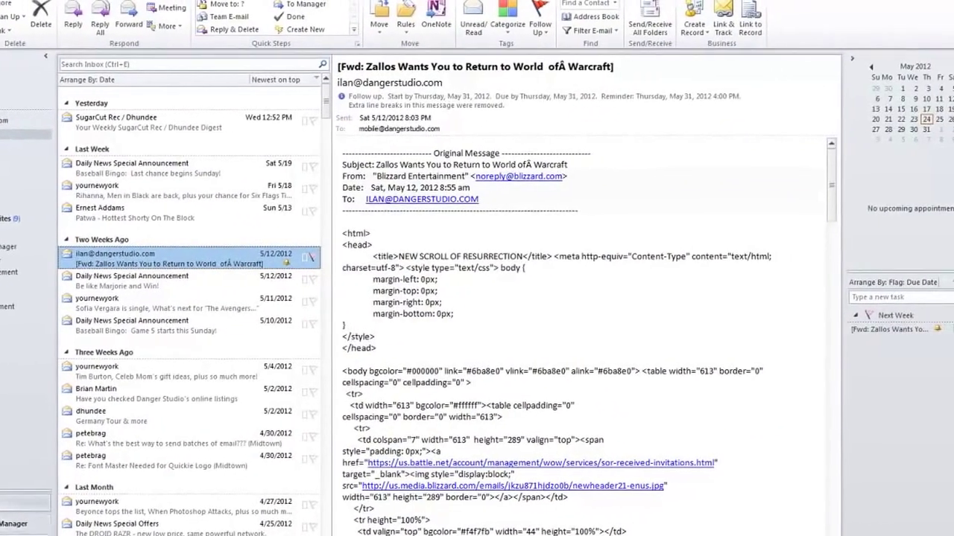
click(32, 514)
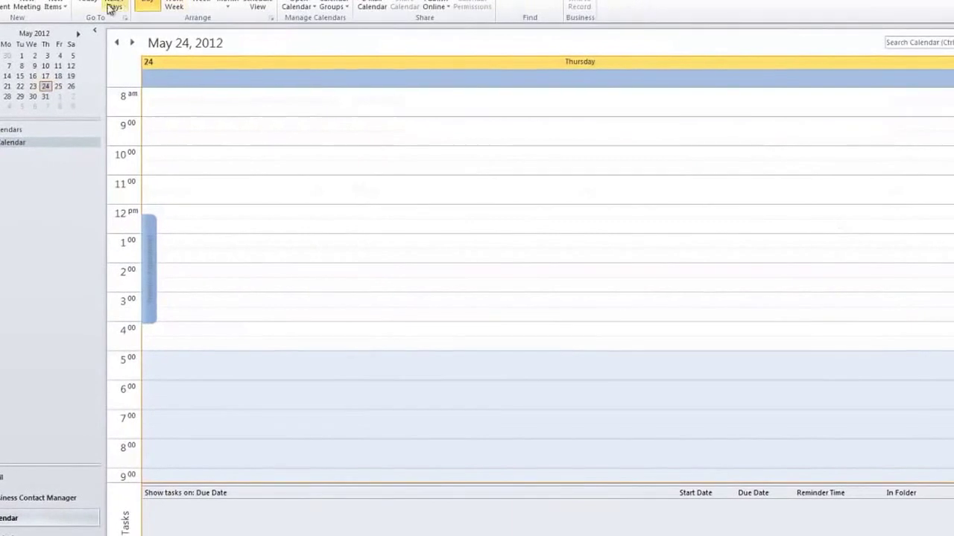
Switch the calendar to Month view and start then discard an all-day event on May 31.
click(228, 6)
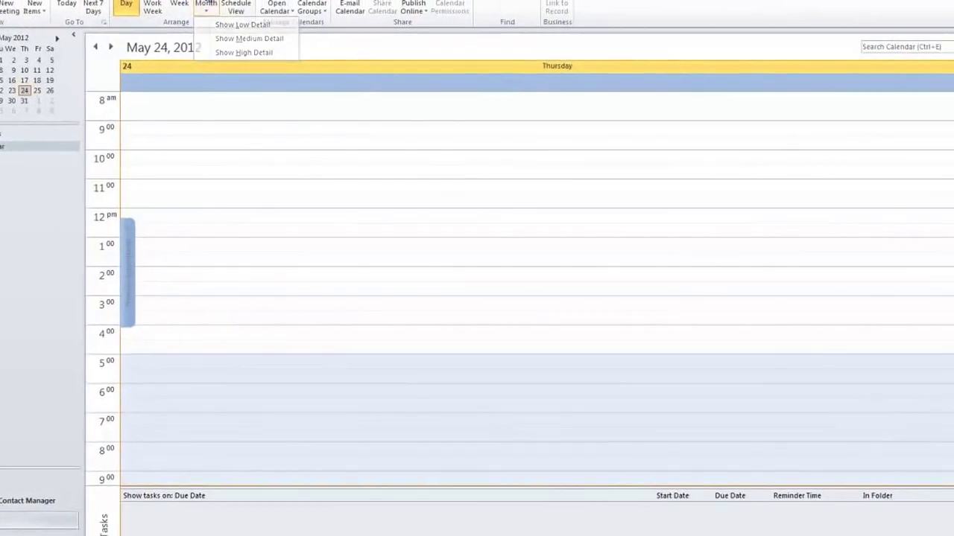
click(262, 23)
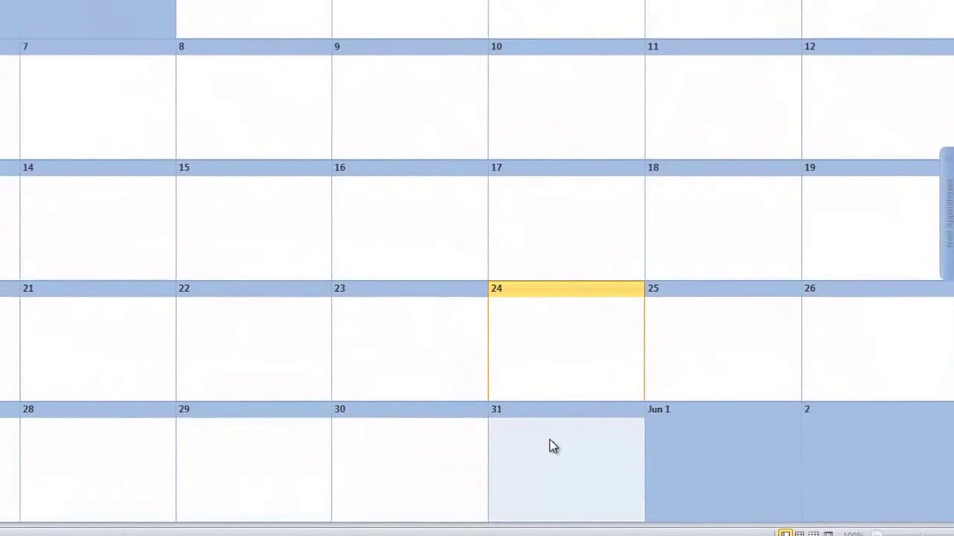
double_click(552, 446)
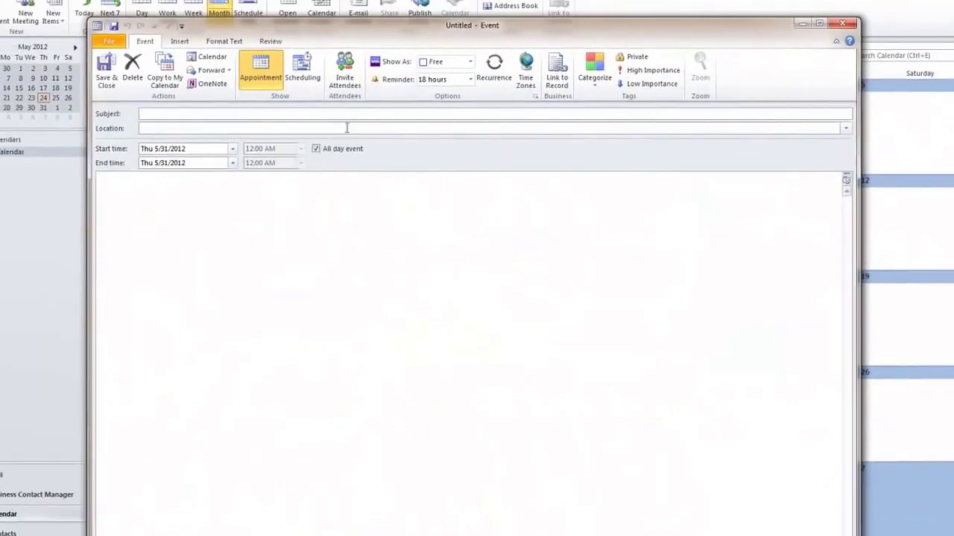
click(836, 34)
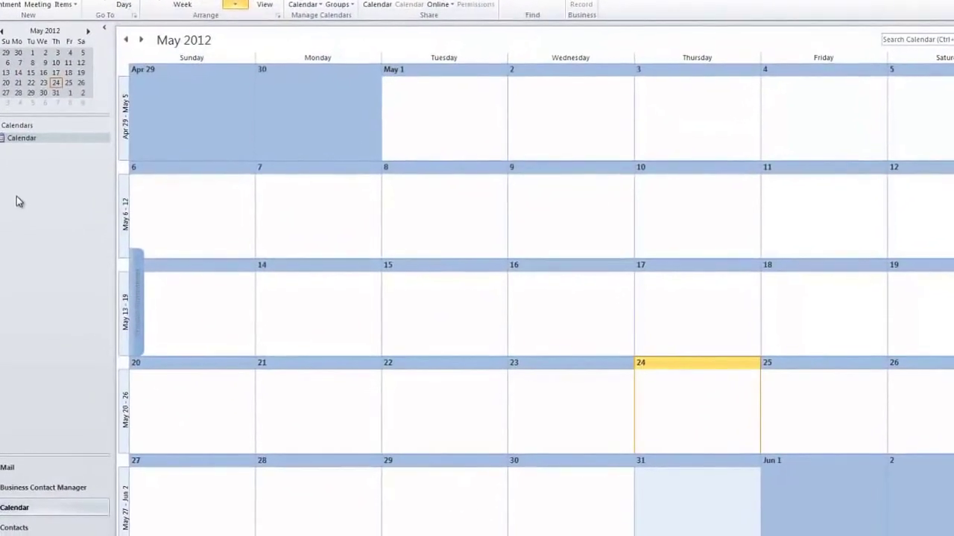
Delete the Warcraft follow-up task and its e-mail from the May 31 day view.
click(58, 86)
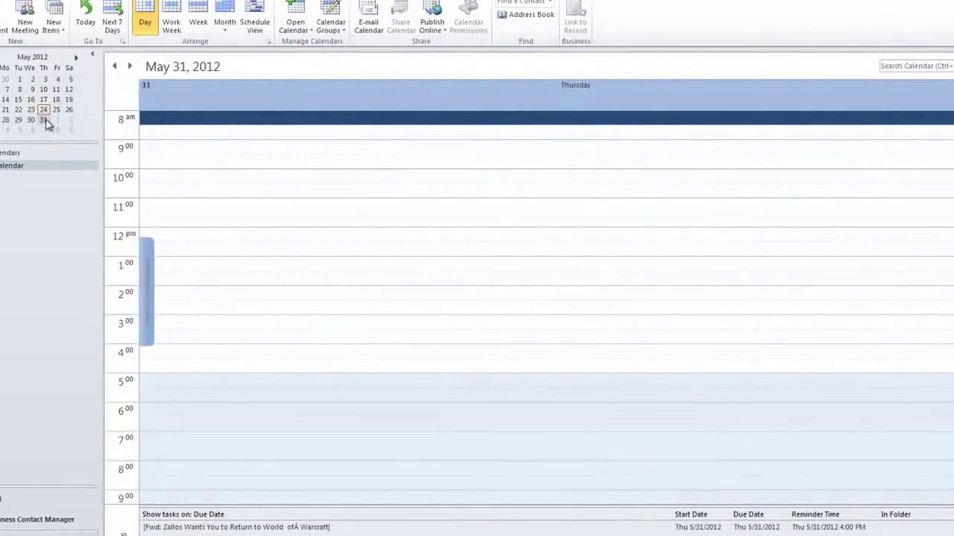
click(203, 527)
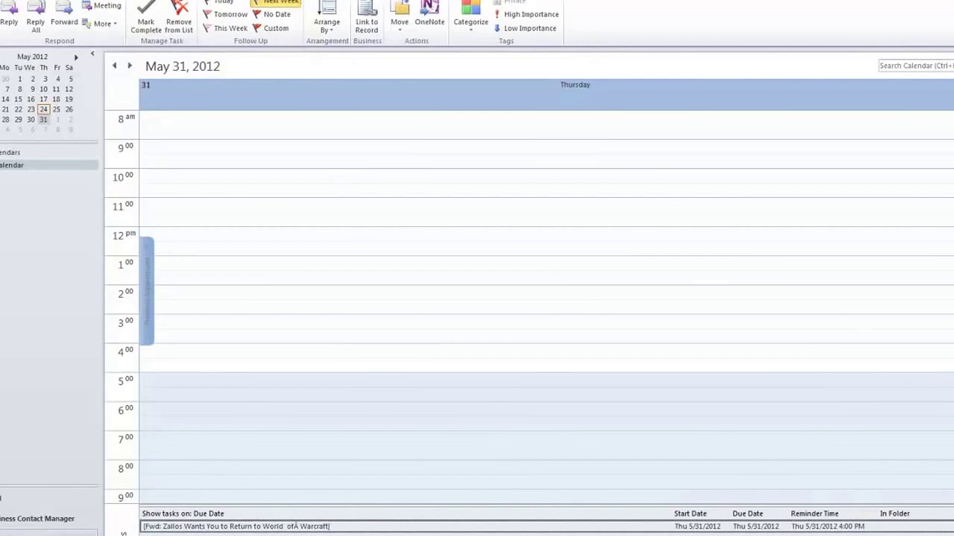
key(Delete)
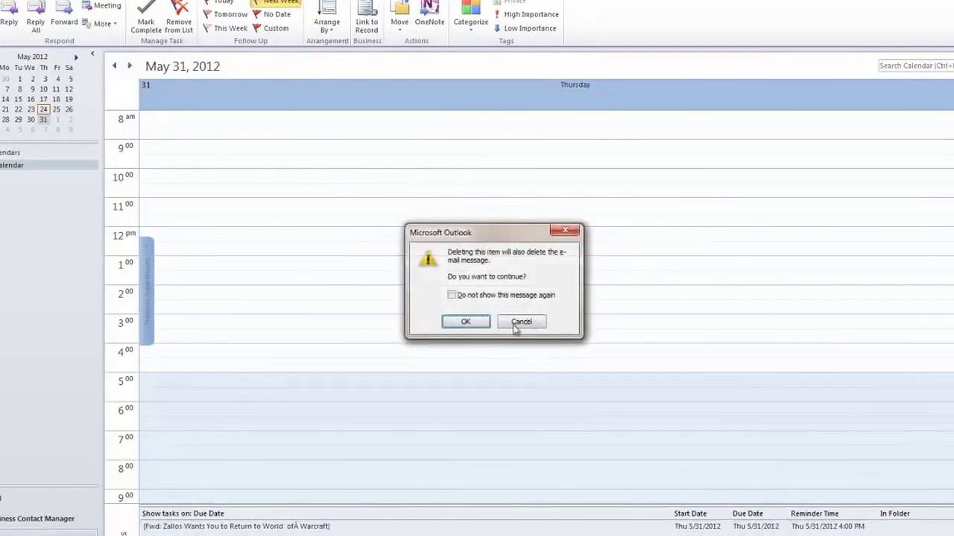
click(461, 326)
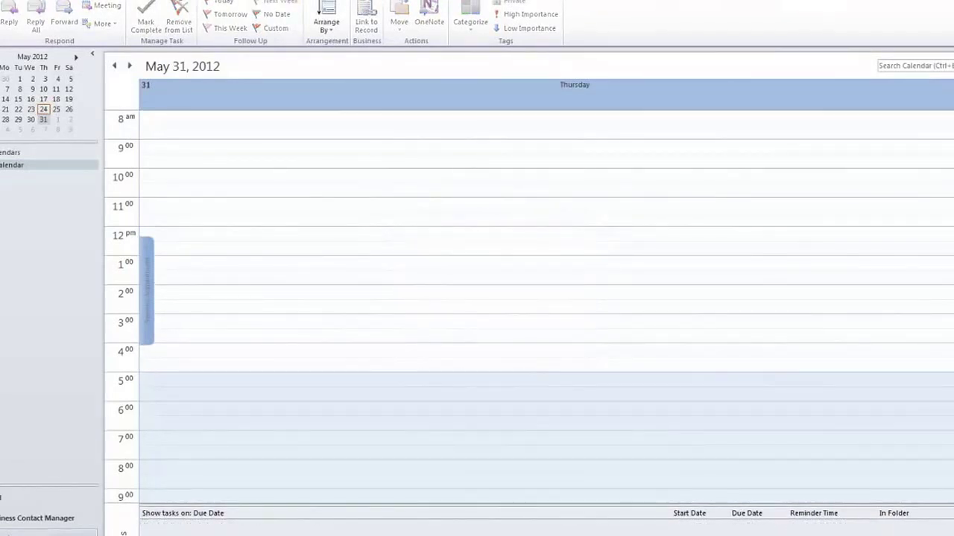
Browse the calendar ribbon tabs and return to Month view.
click(60, 0)
click(106, 0)
click(23, 0)
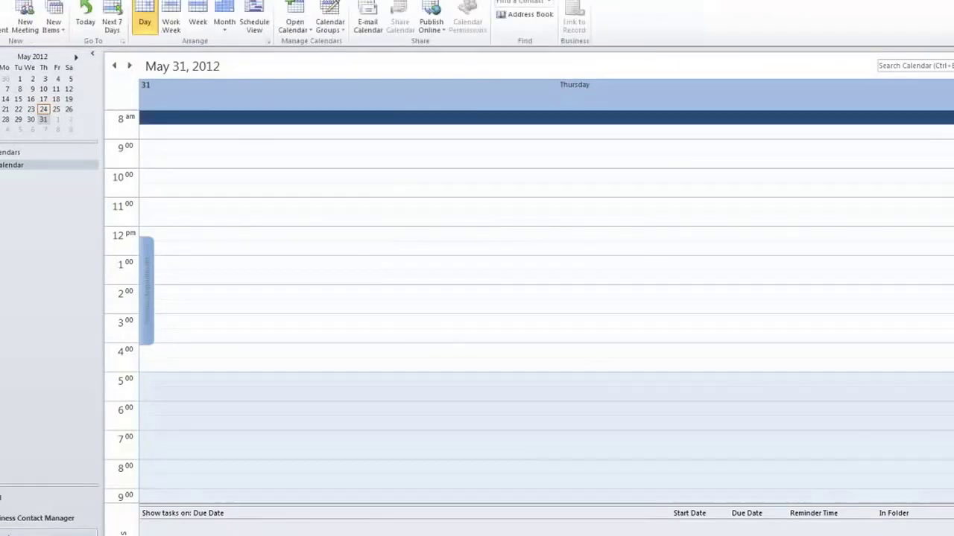
click(222, 21)
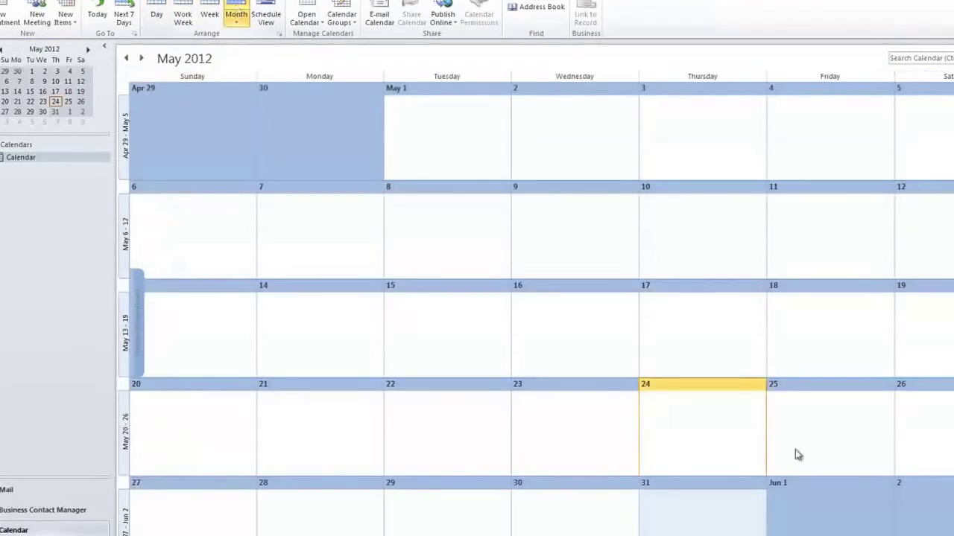
Start and discard a new appointment on May 25, then return to Mail.
click(806, 402)
right_click(807, 414)
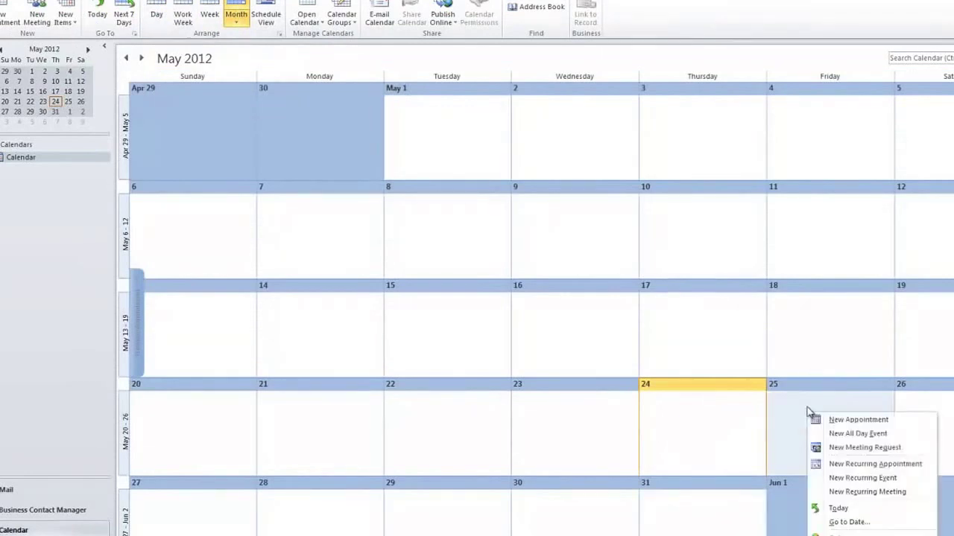
click(871, 421)
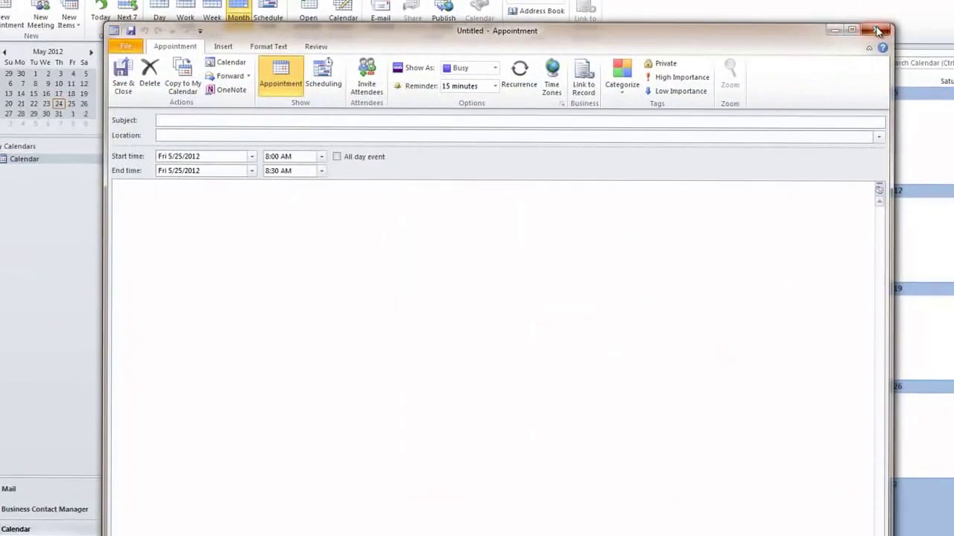
click(871, 28)
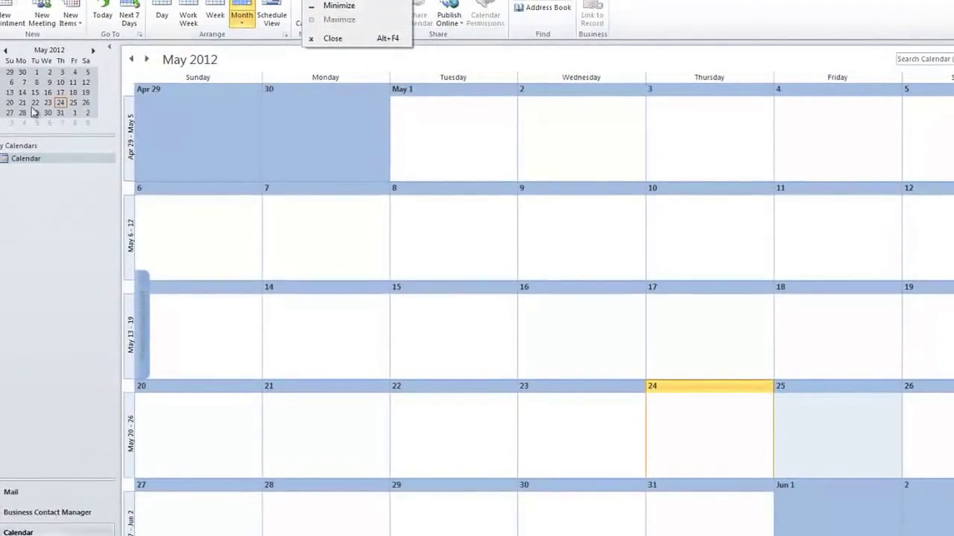
click(30, 492)
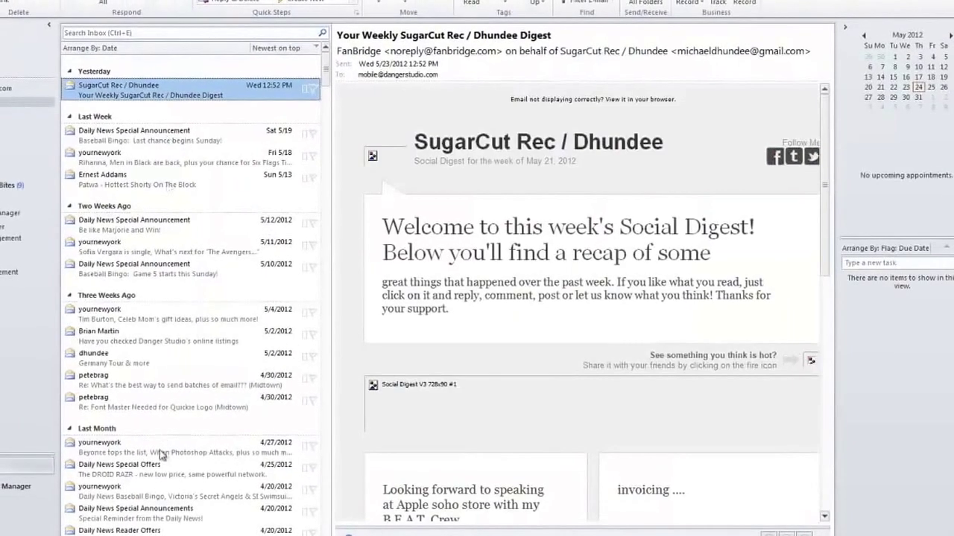
Preview the Tim Burton, Font Master and Danger Studio messages, then open the 5/12 Daily News options.
click(164, 309)
click(144, 393)
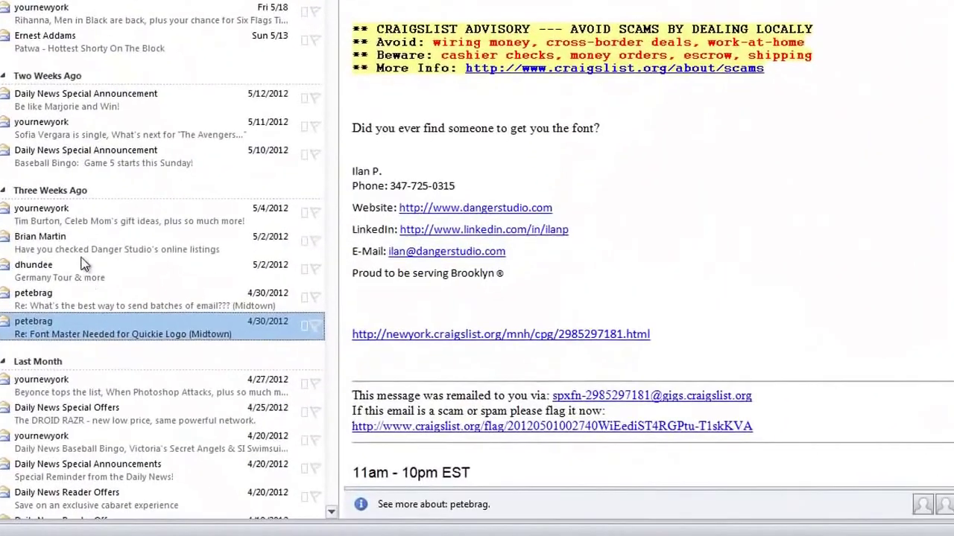
click(141, 328)
right_click(45, 105)
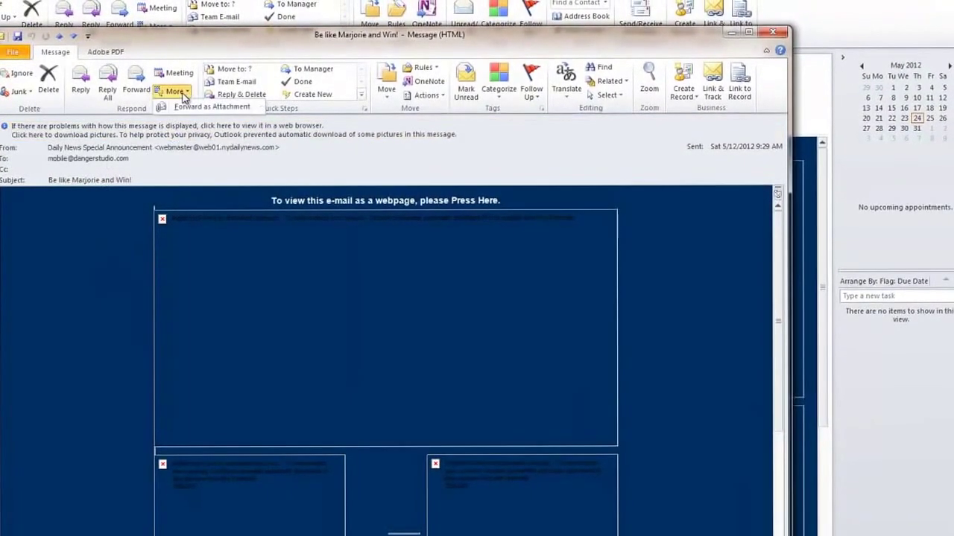
Browse the message window's More, Actions, Select and Follow Up menus.
click(183, 93)
click(427, 96)
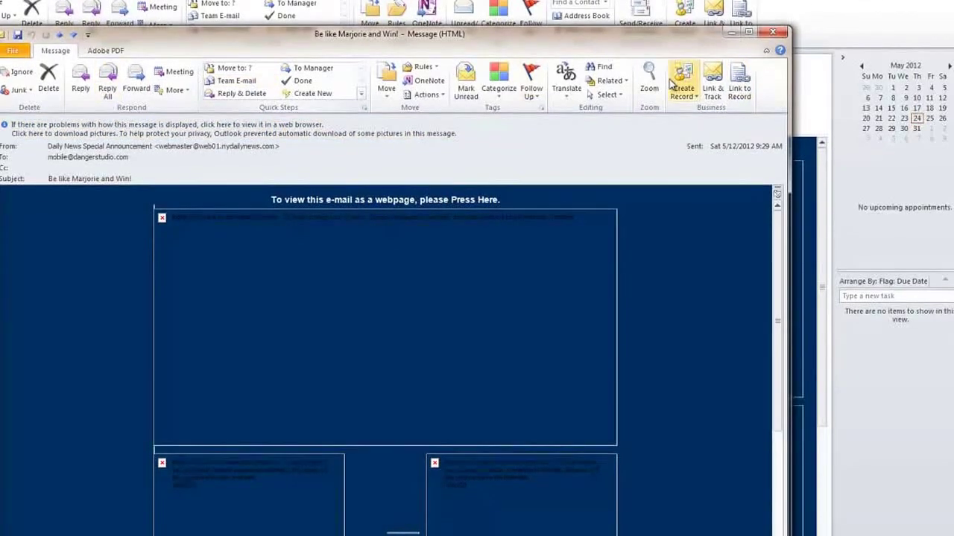
click(438, 95)
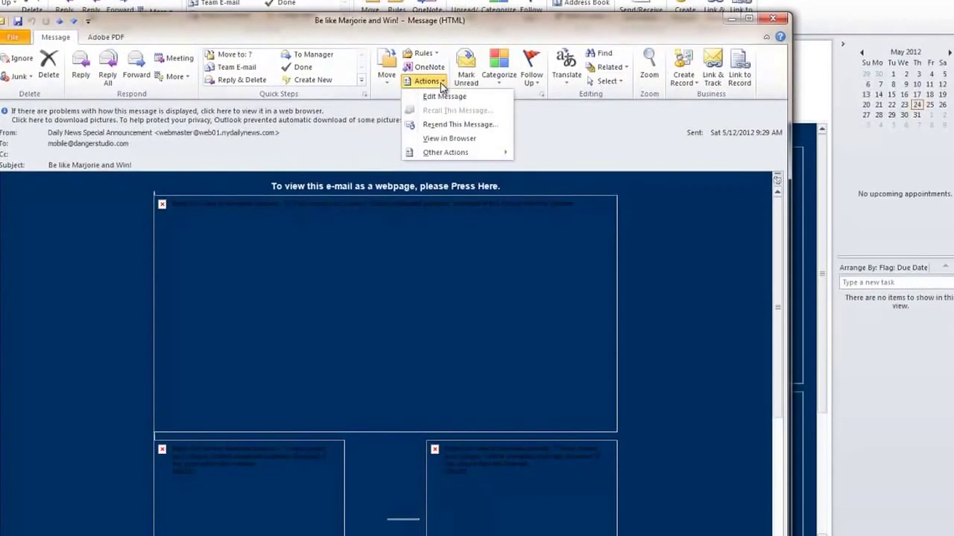
click(582, 116)
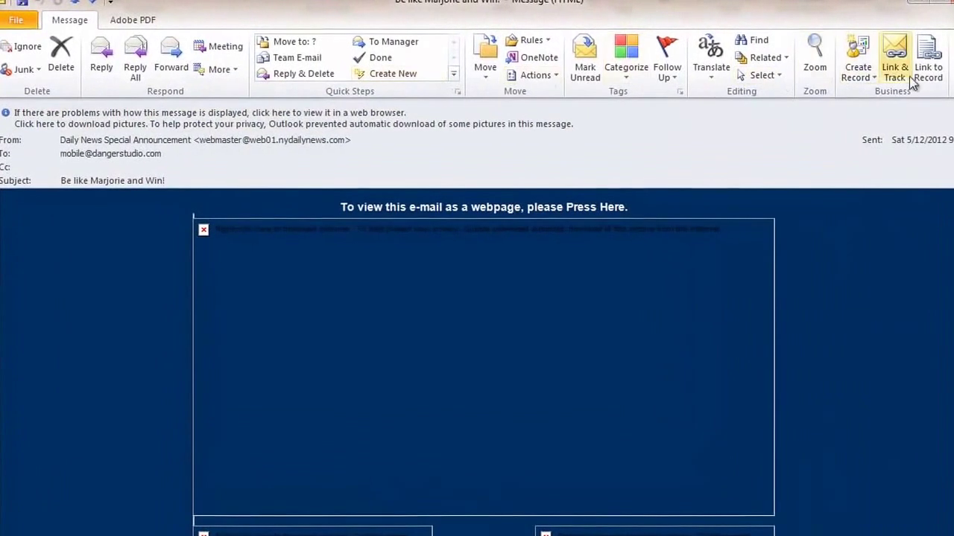
click(757, 75)
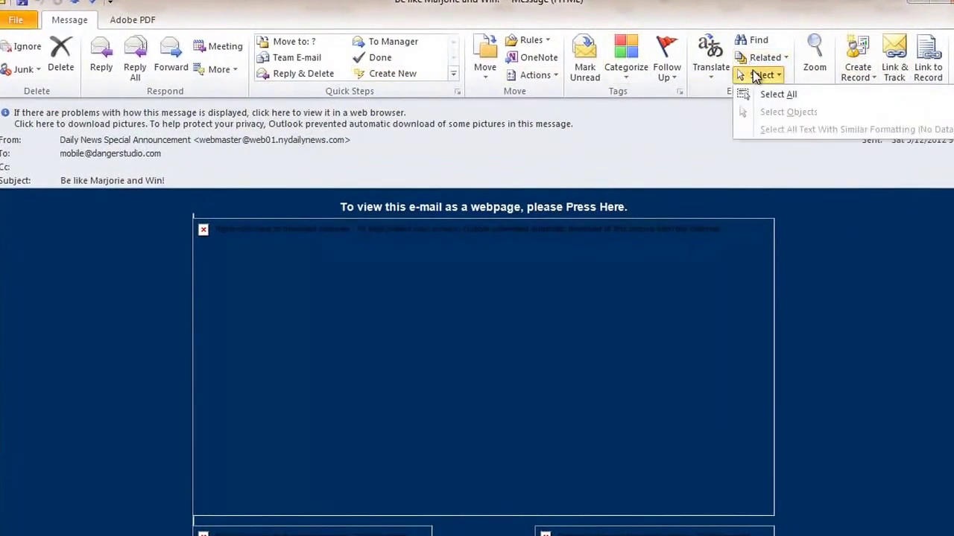
click(757, 75)
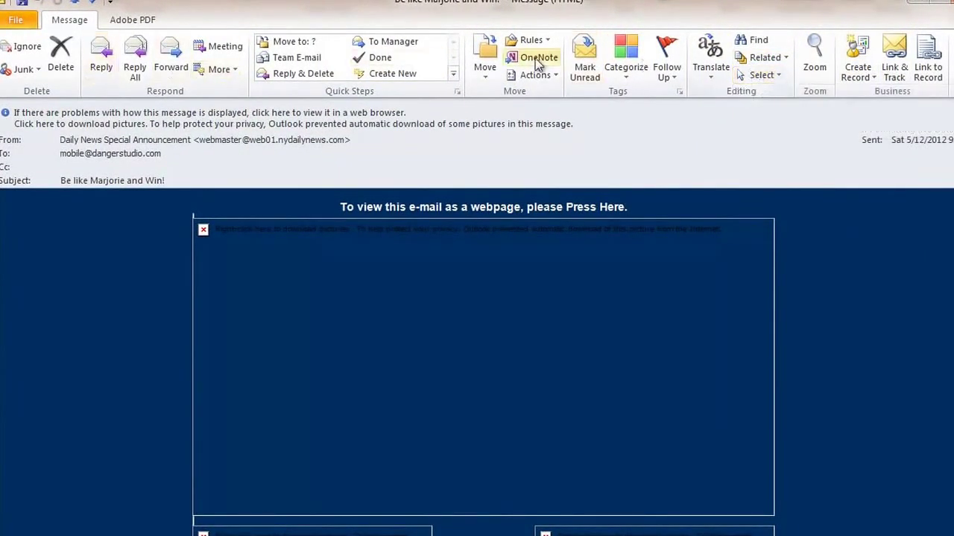
click(666, 53)
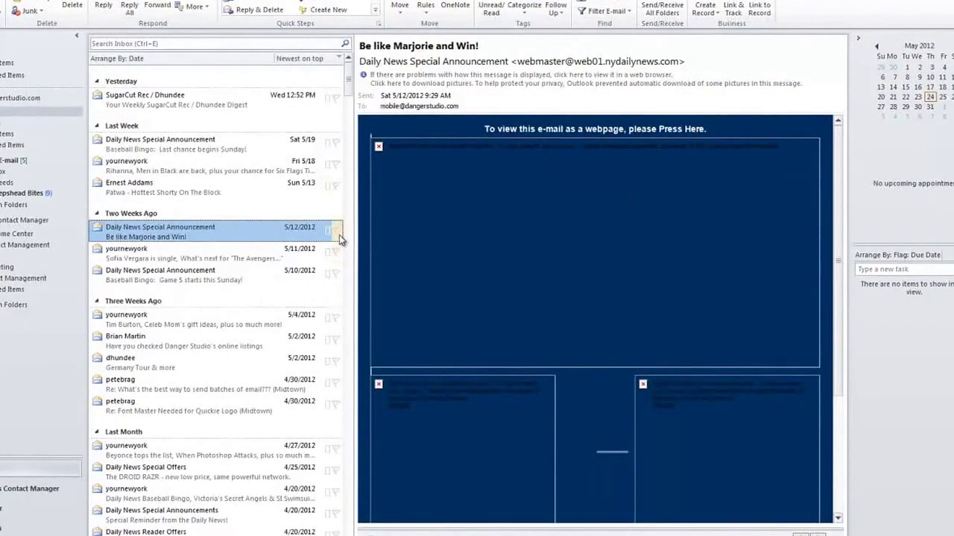
Flag the 5/12 message for today, toggle the To-Do bar's Today group, then mark it complete.
click(336, 230)
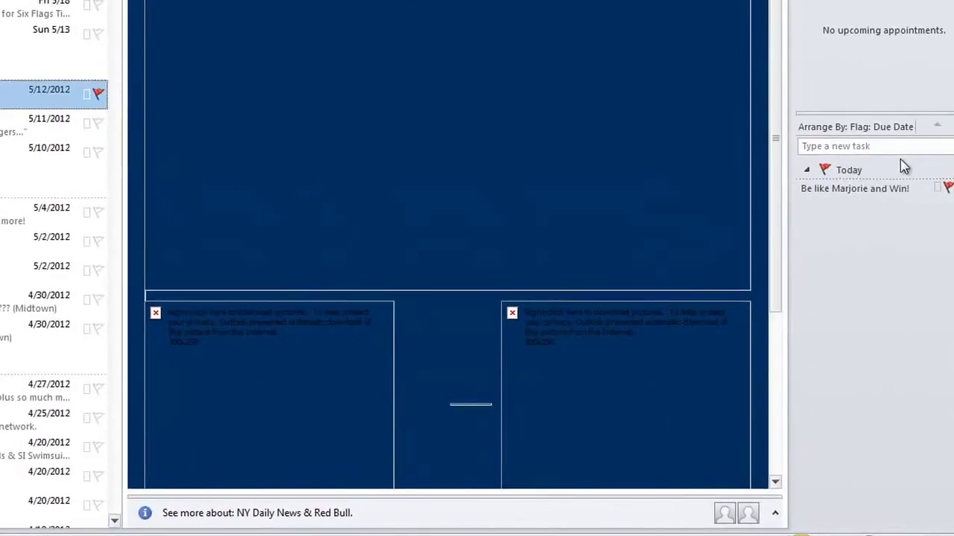
click(813, 170)
click(817, 172)
click(818, 171)
click(817, 171)
click(818, 171)
click(815, 179)
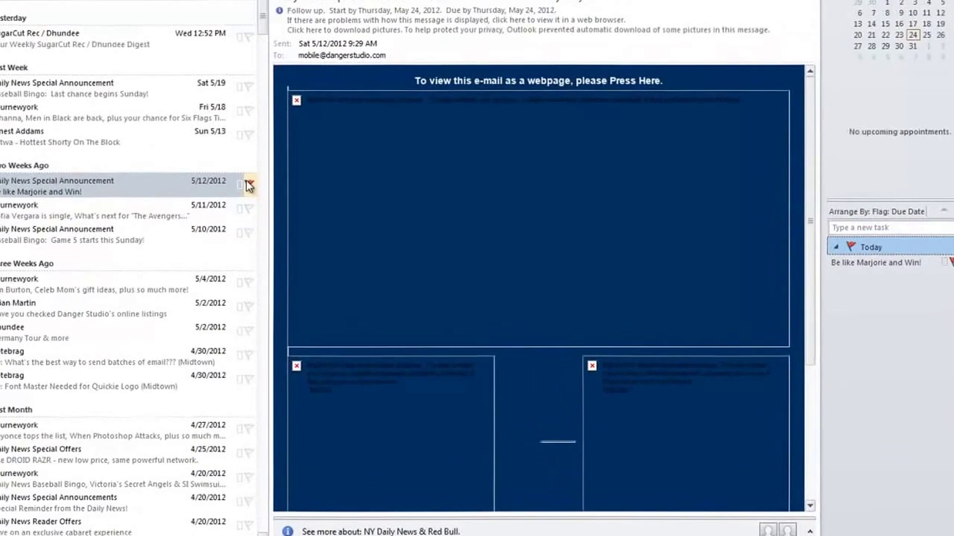
click(249, 184)
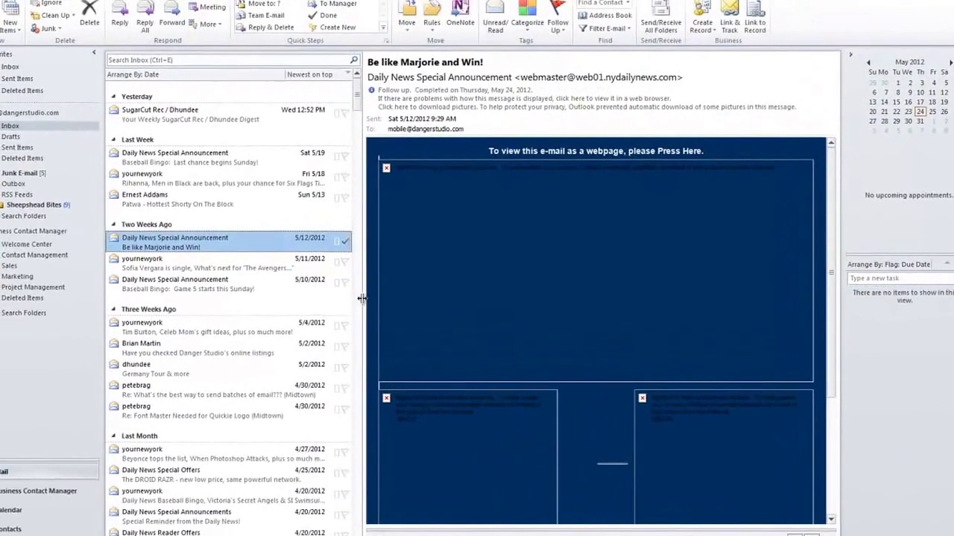
Toggle follow-up flags on the 5/11 and 5/12 messages, leaving 5/11 flagged for today.
click(351, 260)
click(351, 240)
click(351, 260)
click(351, 260)
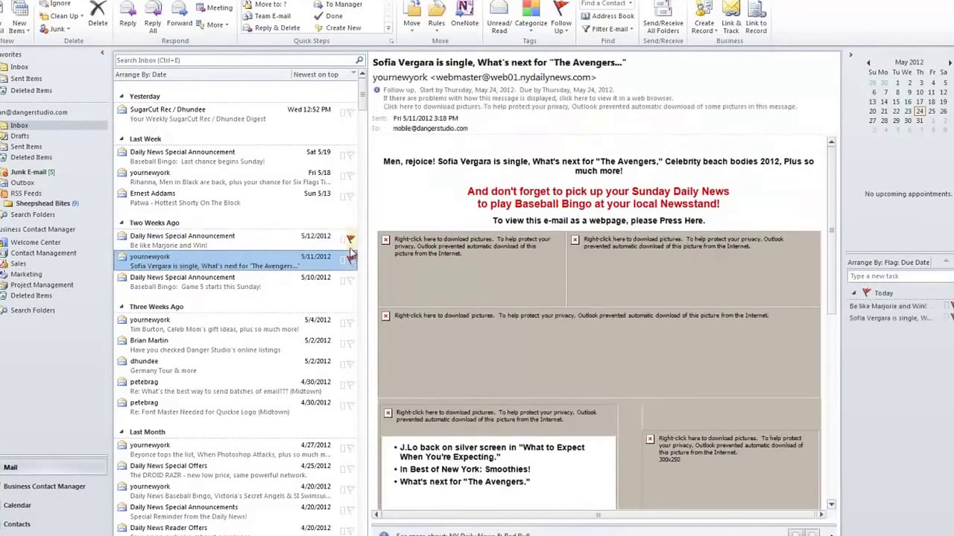
click(351, 240)
right_click(350, 240)
click(351, 260)
right_click(351, 264)
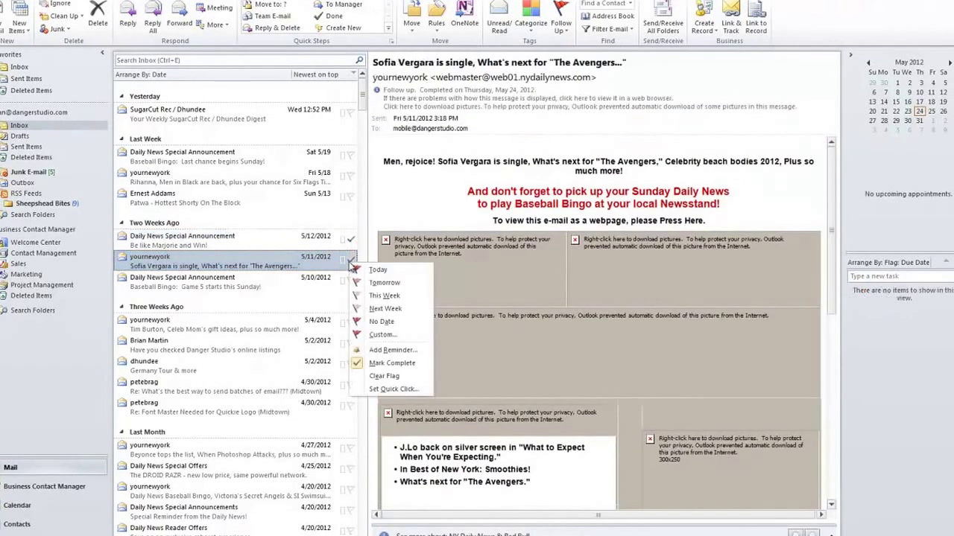
click(387, 365)
Clear the follow-up flags from the 5/12 and 5/11 messages.
right_click(354, 240)
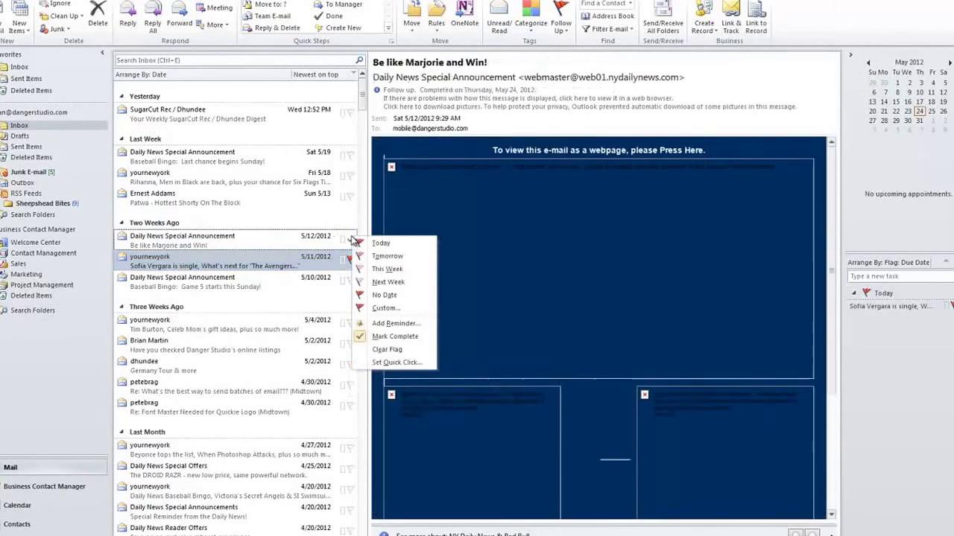
click(395, 351)
right_click(352, 262)
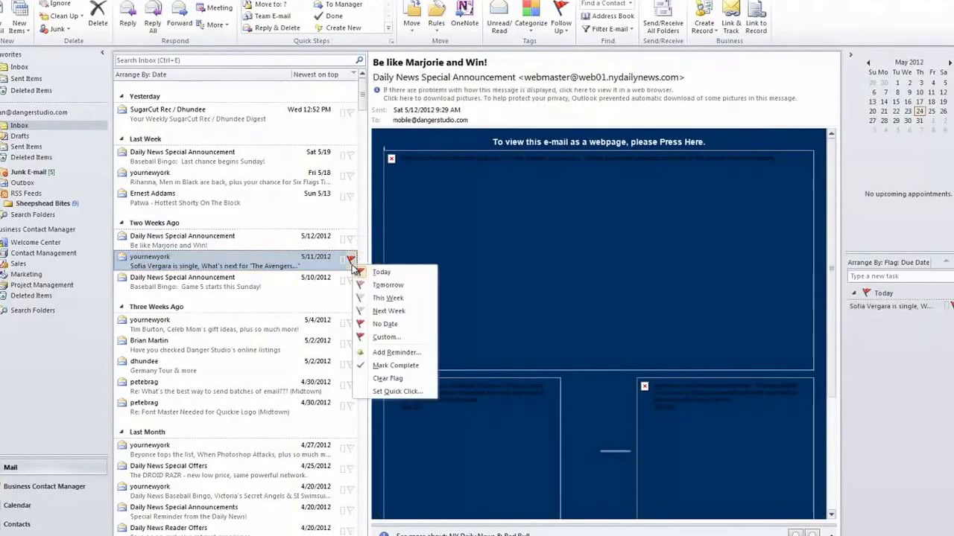
click(394, 382)
Preview the 5/10 Baseball Bingo, 5/18 and 5/11 yournewyork messages.
click(194, 281)
click(192, 261)
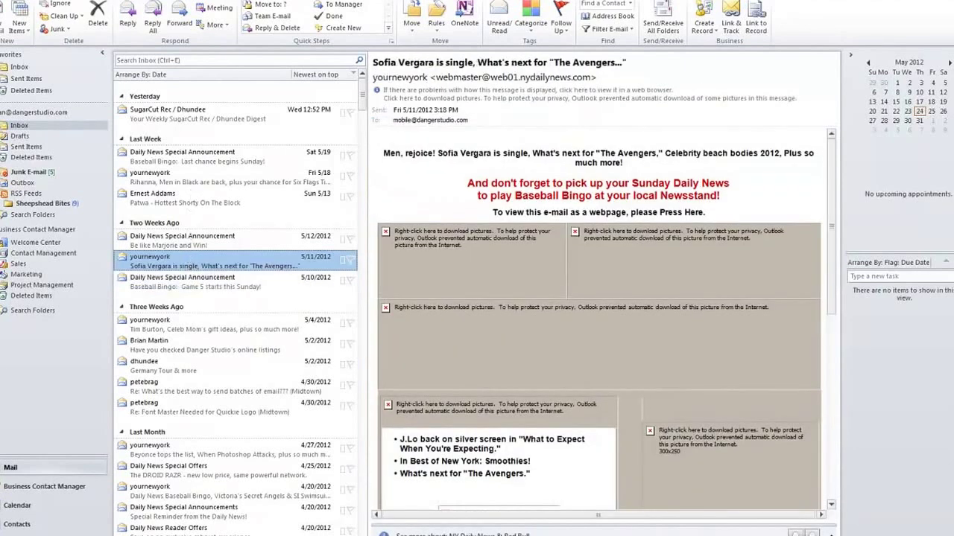
click(153, 176)
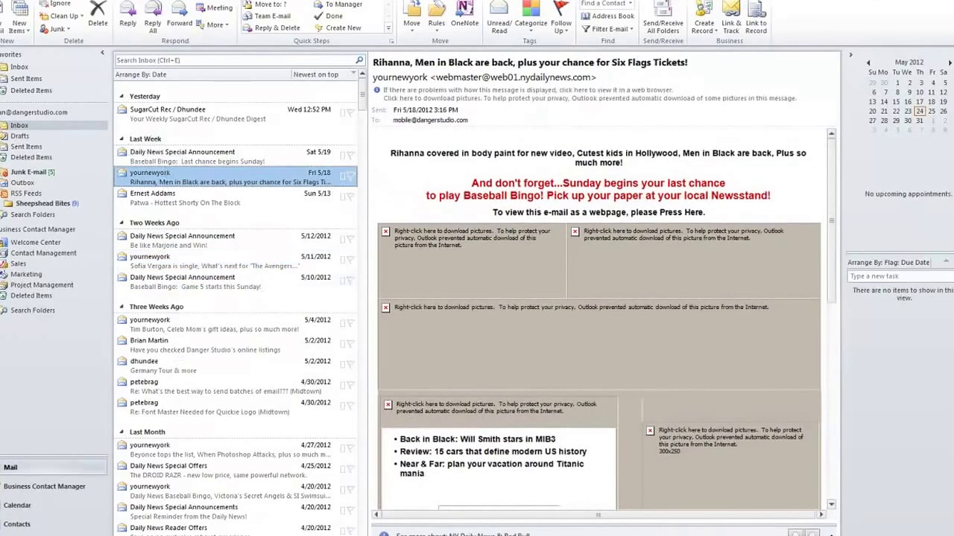
click(195, 267)
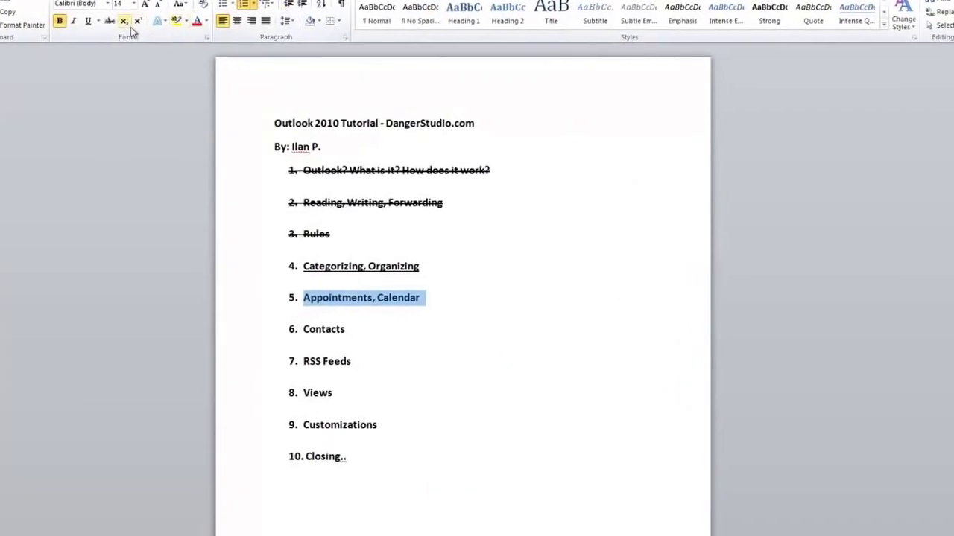
Strike through outline item 5 'Appointments, Calendar', select 'Contacts', and minimize the Word window.
click(129, 21)
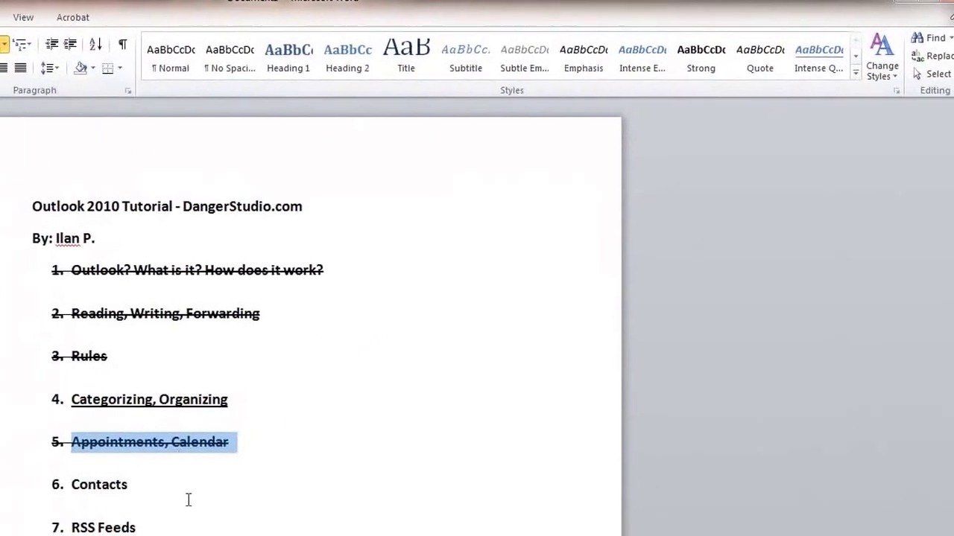
click(95, 455)
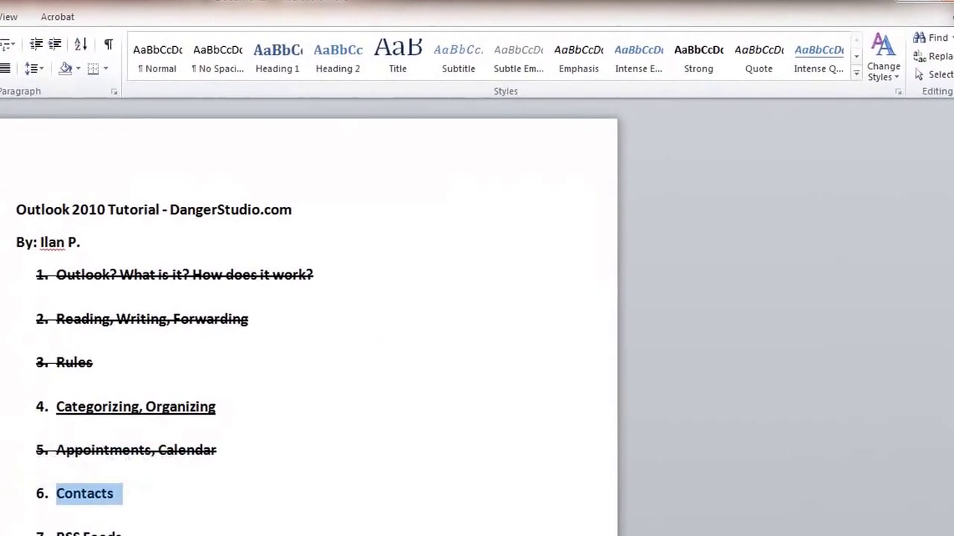
right_click(6, 2)
click(73, 52)
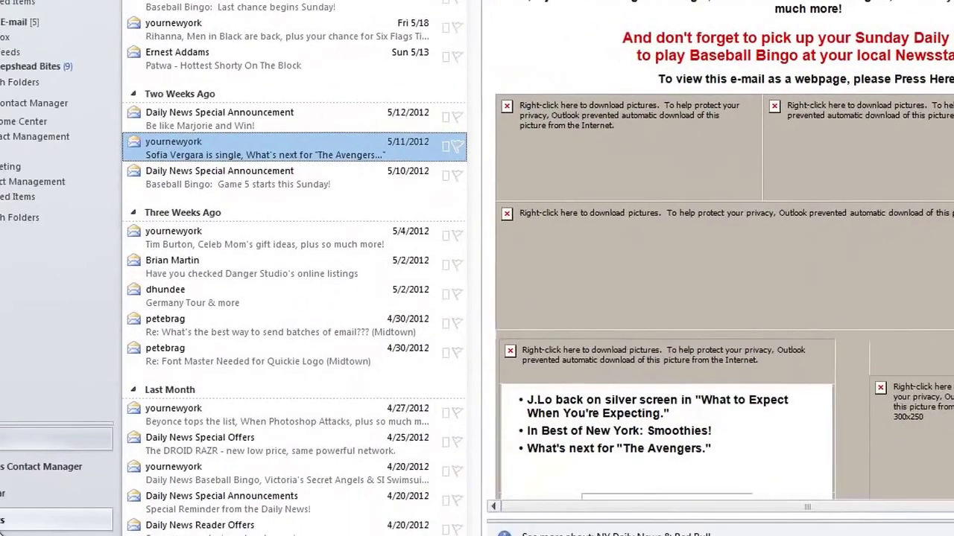
click(39, 496)
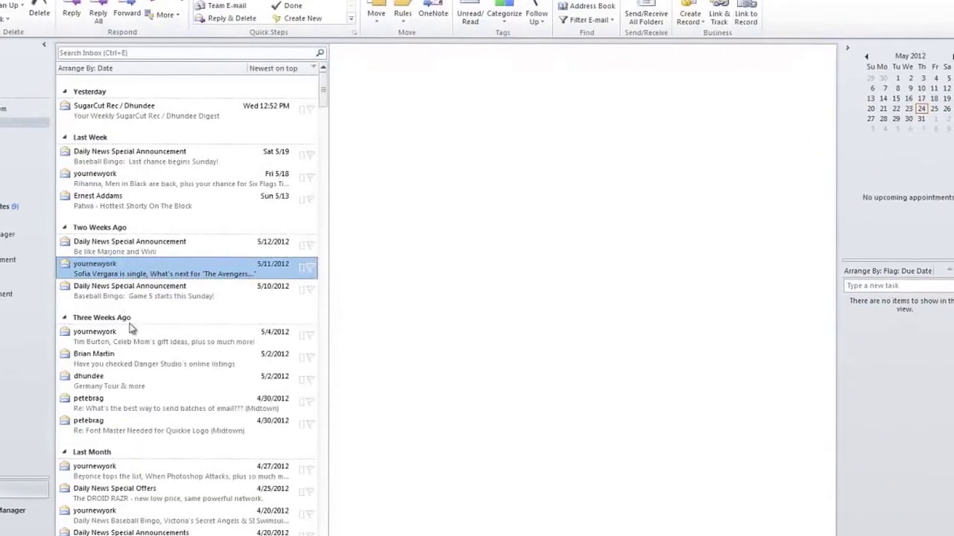
right_click(123, 281)
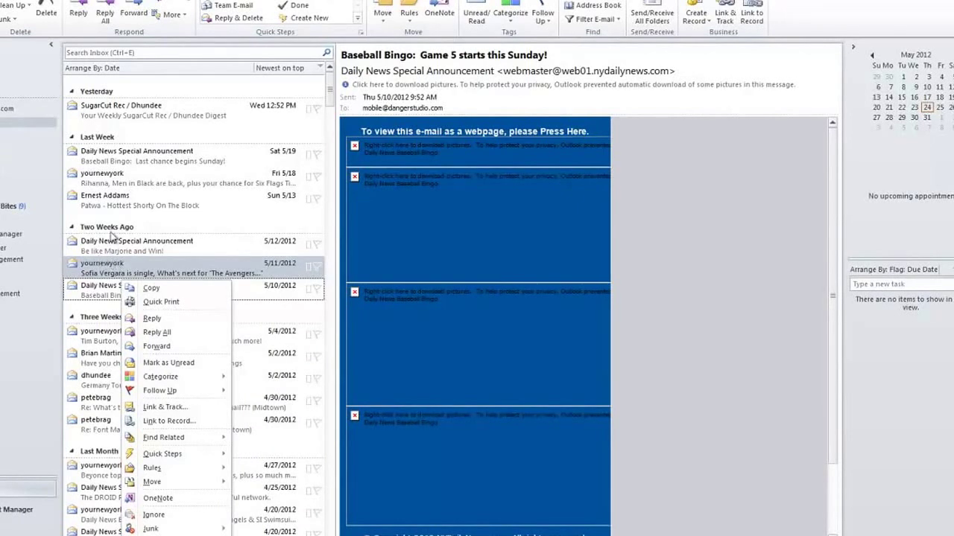
Preview several inbox messages, then open the SugarCut Rec weekly digest in its own window.
click(112, 179)
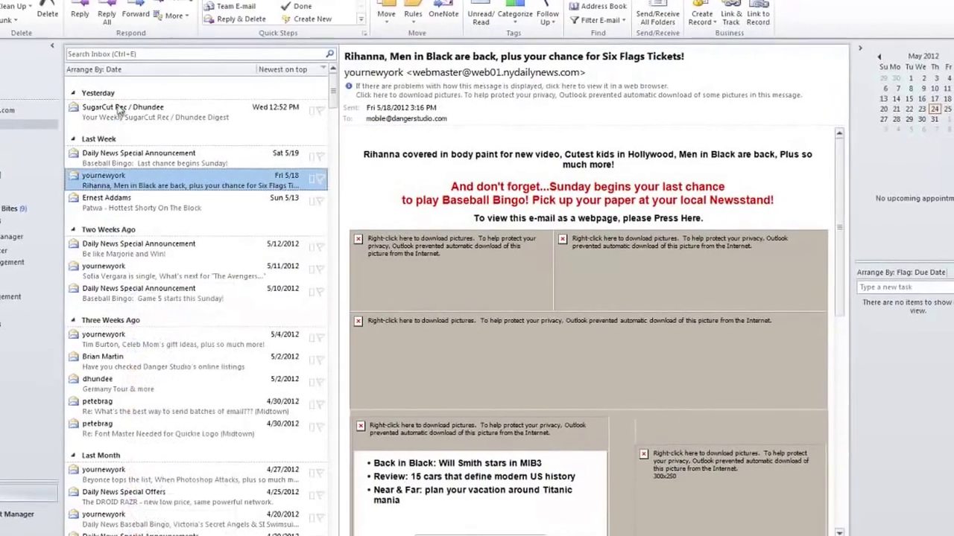
click(117, 119)
click(155, 291)
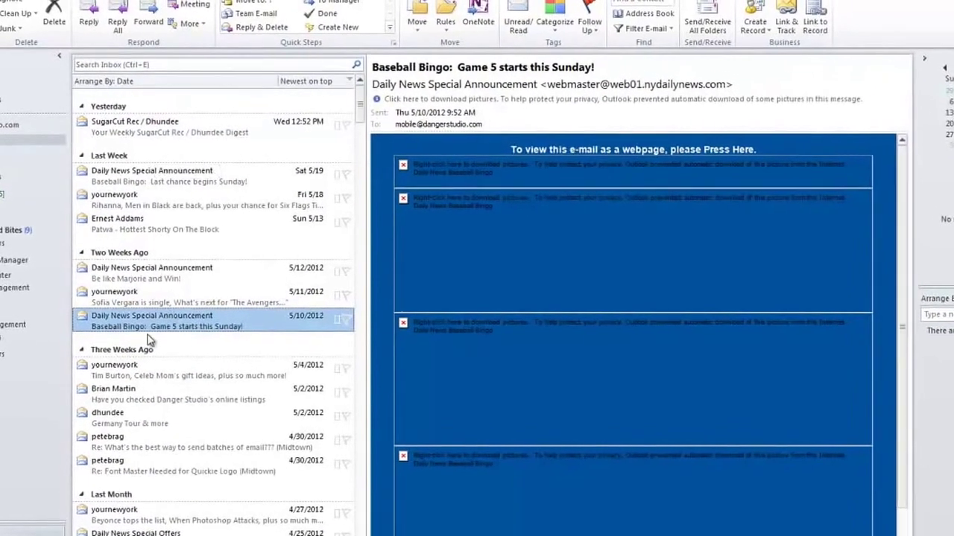
click(149, 273)
click(168, 223)
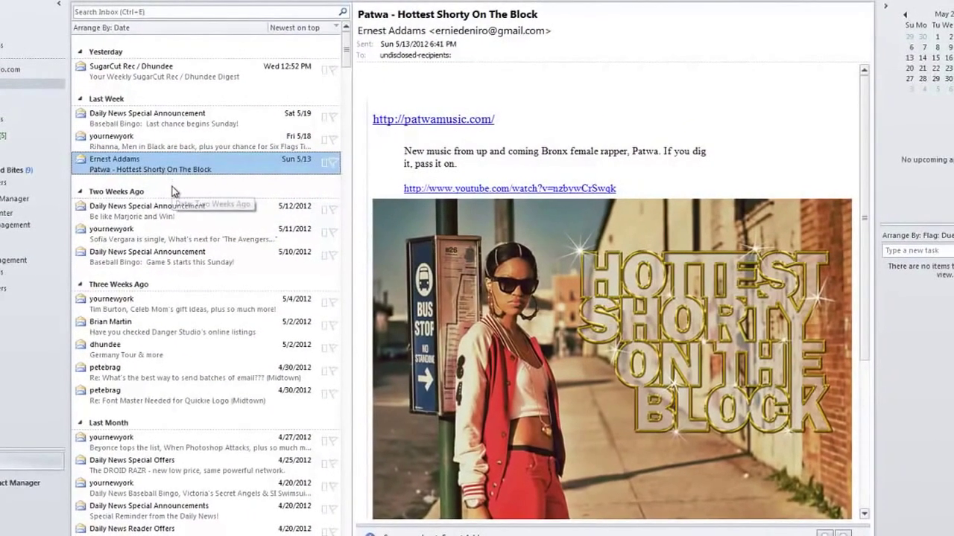
click(149, 344)
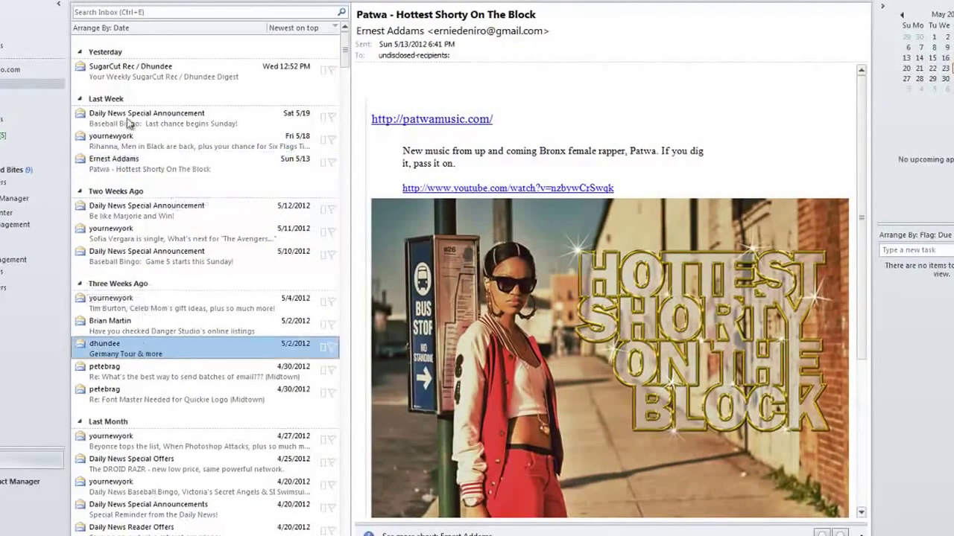
click(140, 29)
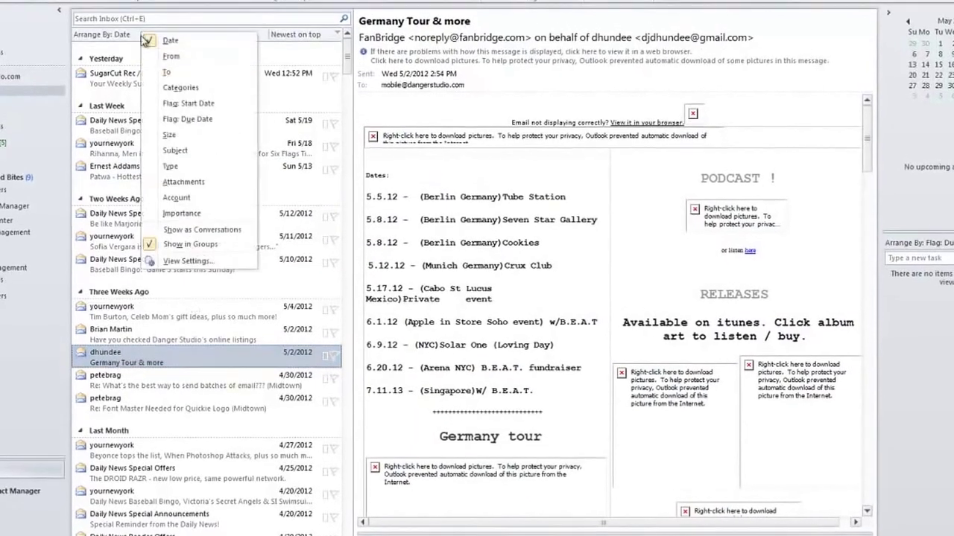
click(127, 70)
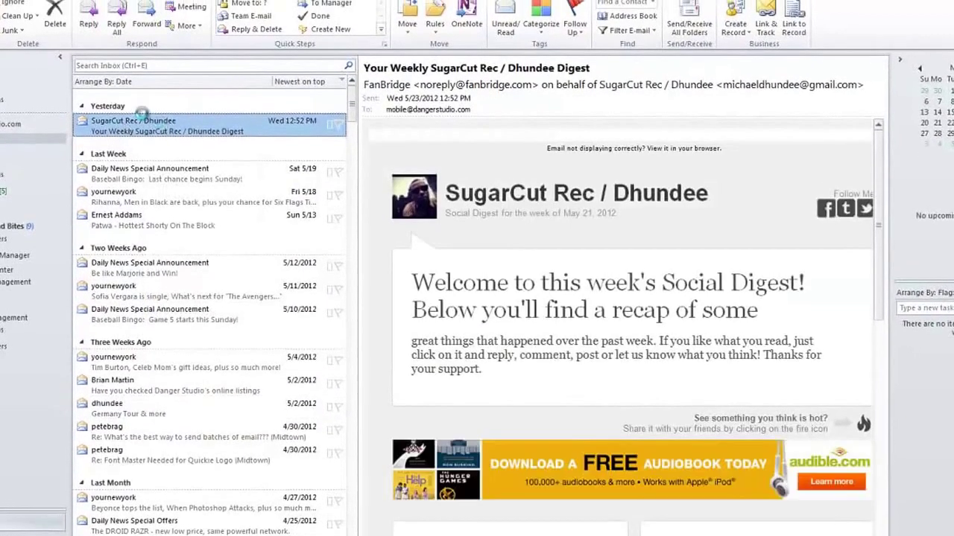
double_click(123, 99)
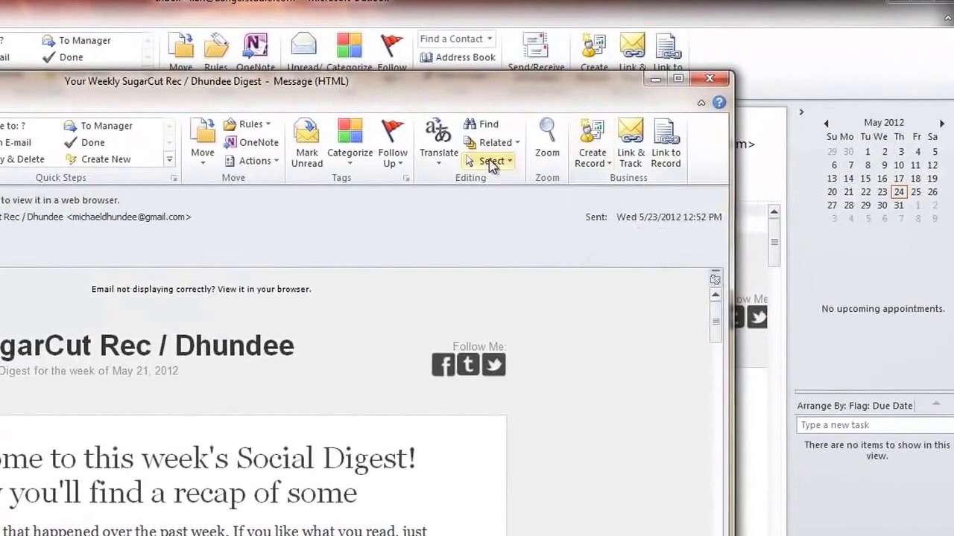
Browse the message's Select, Related, File Info, Actions and Move options without applying any.
click(491, 161)
click(495, 142)
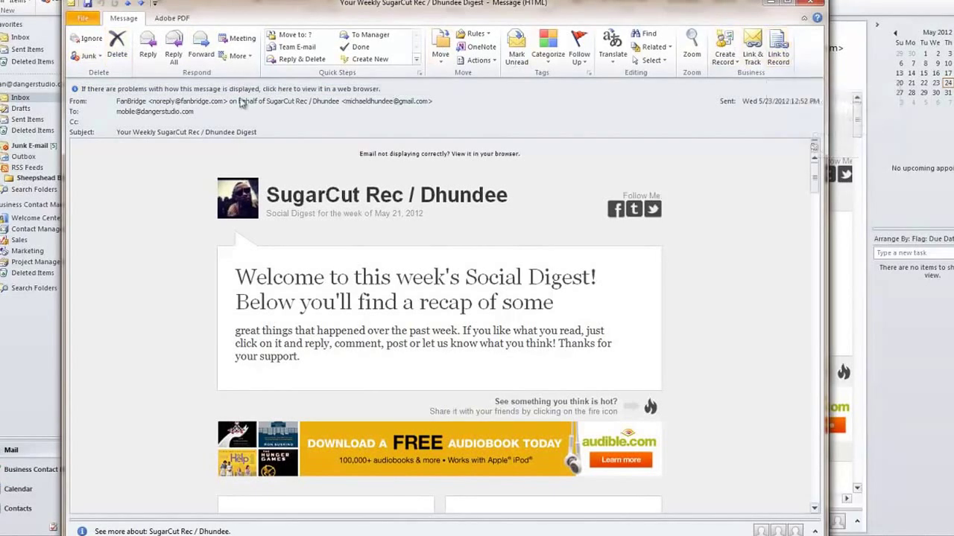
click(84, 21)
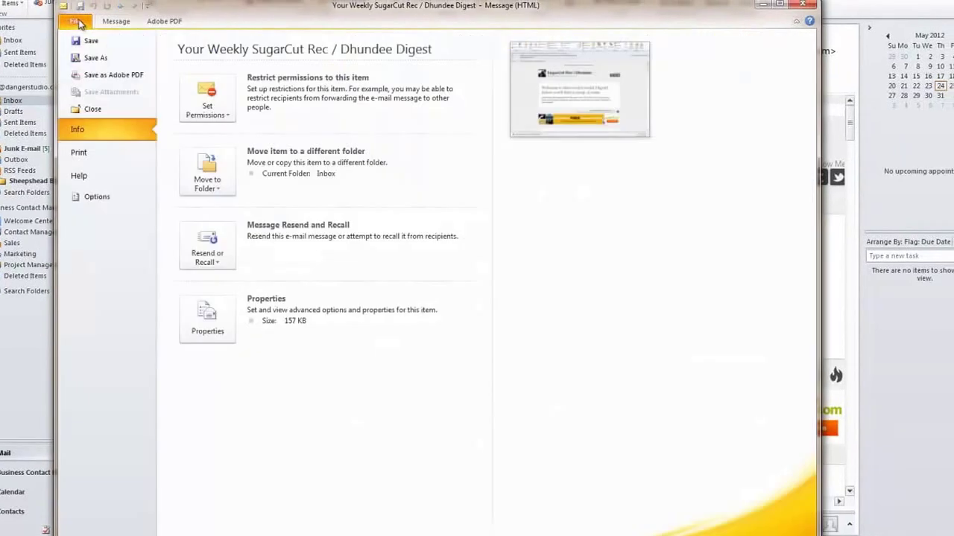
click(107, 21)
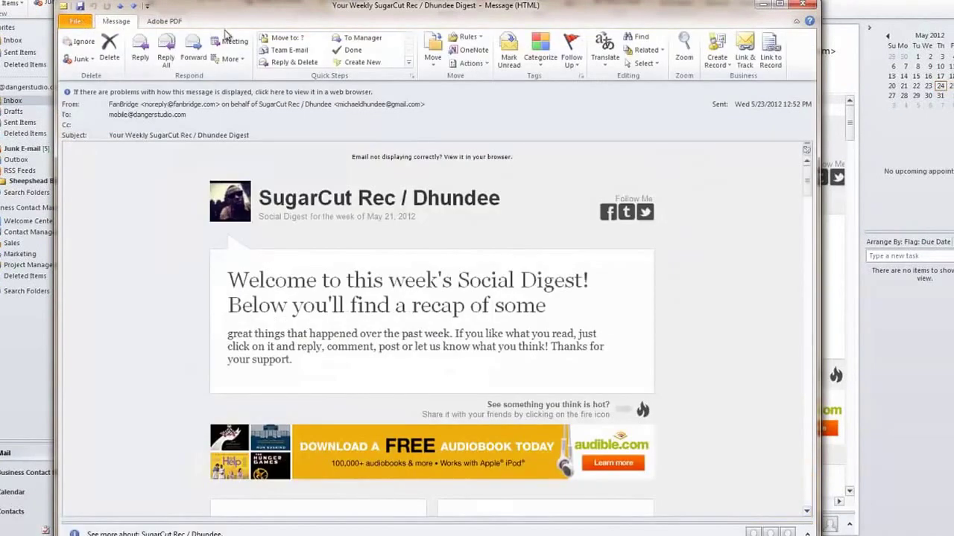
click(485, 63)
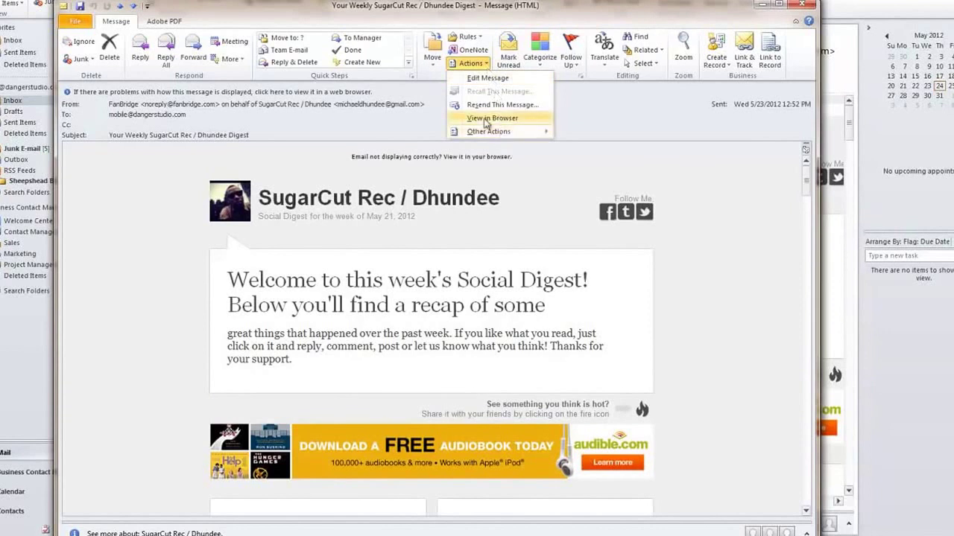
key(Escape)
click(428, 64)
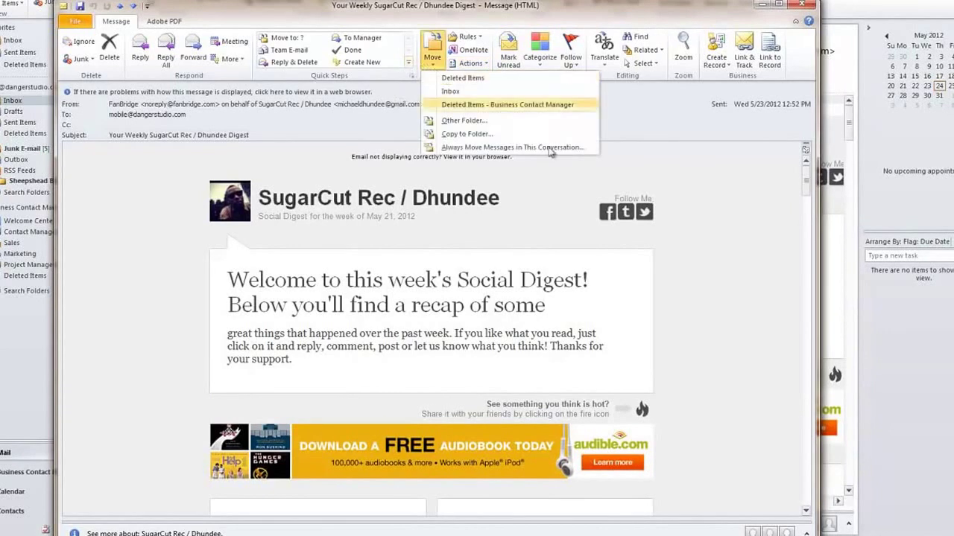
click(659, 189)
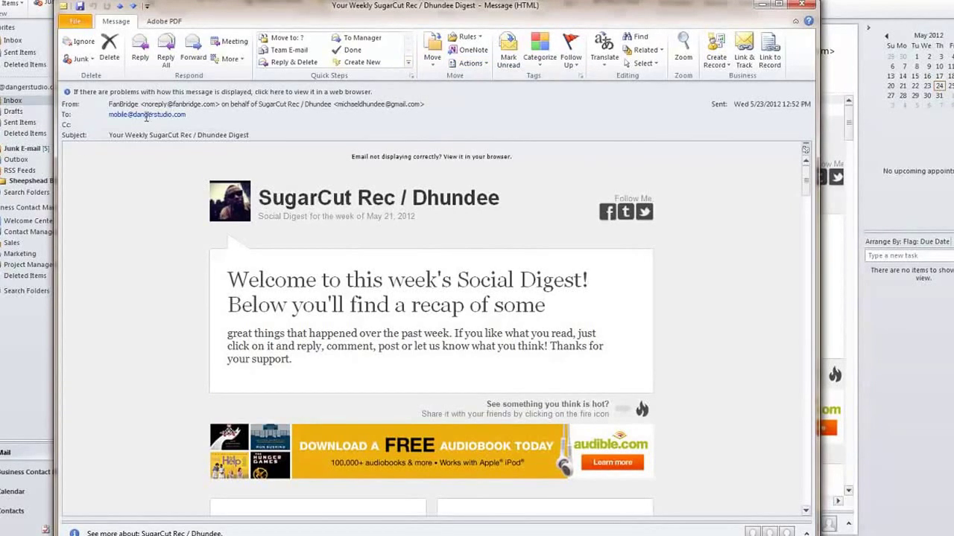
Add the digest sender FanBridge to Outlook Contacts and save the new contact.
right_click(129, 109)
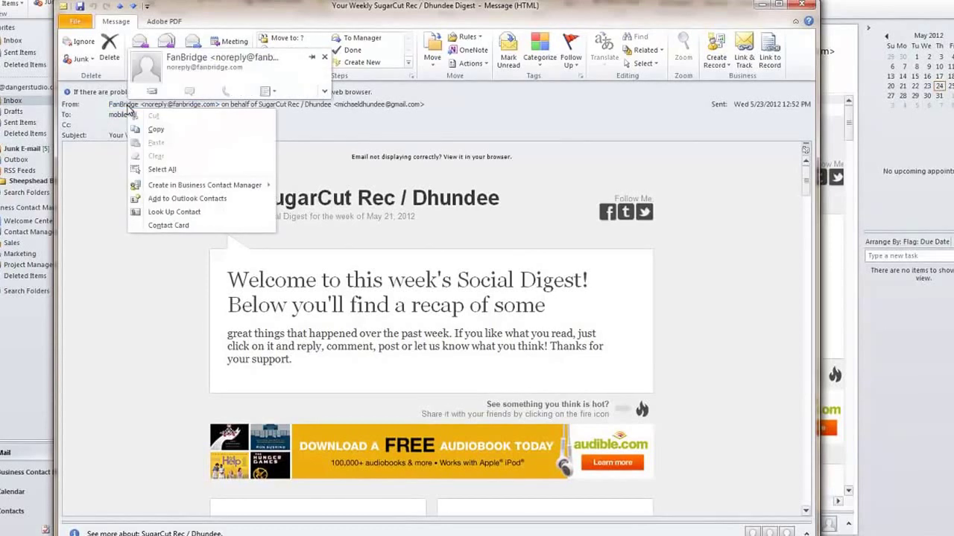
click(129, 109)
right_click(128, 110)
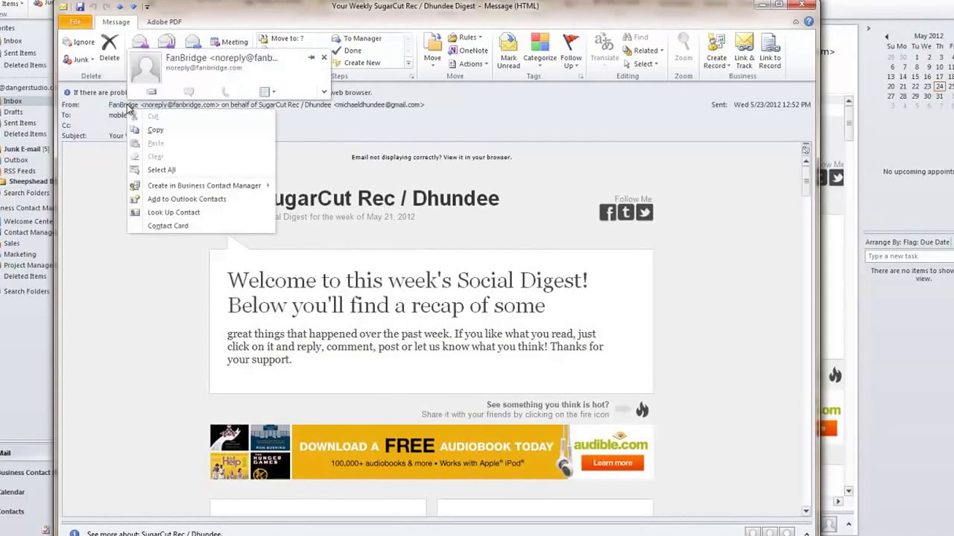
click(210, 207)
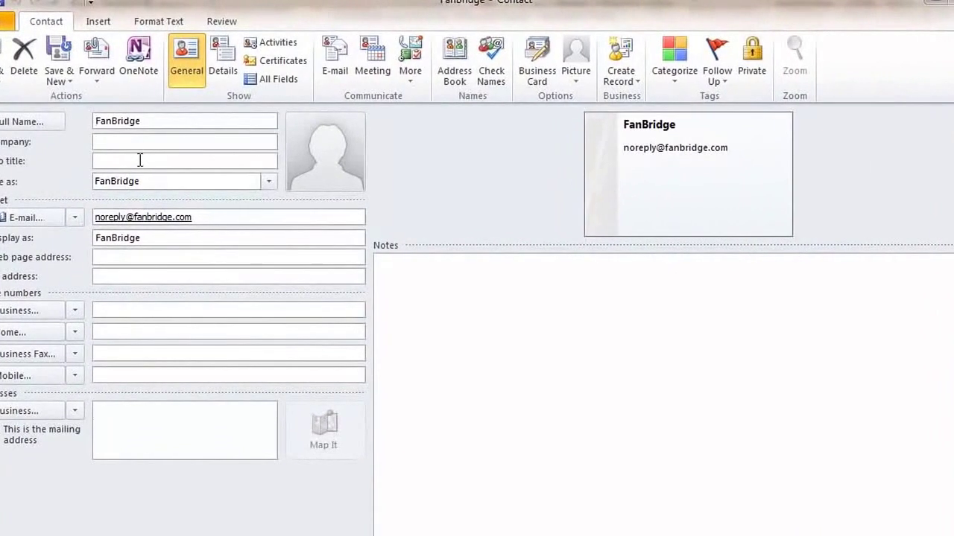
click(140, 160)
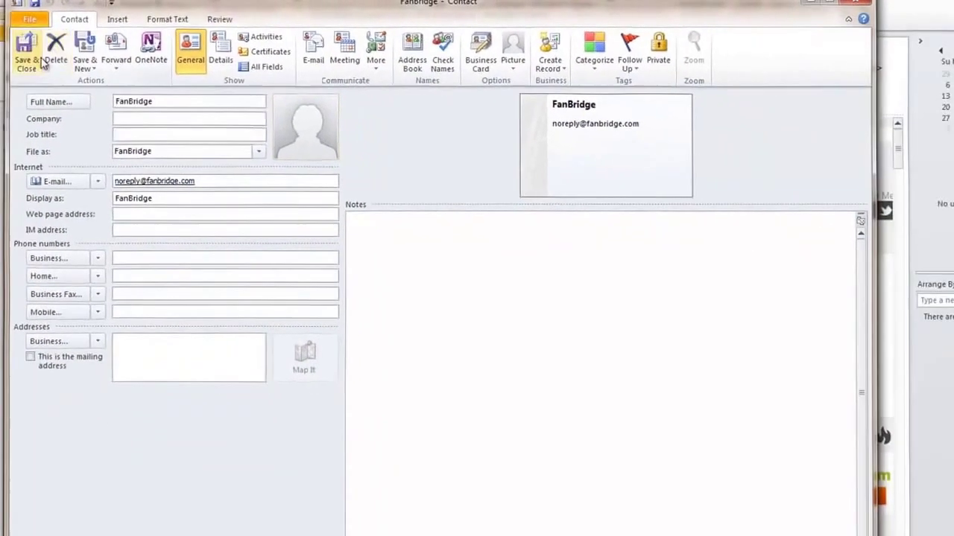
click(10, 61)
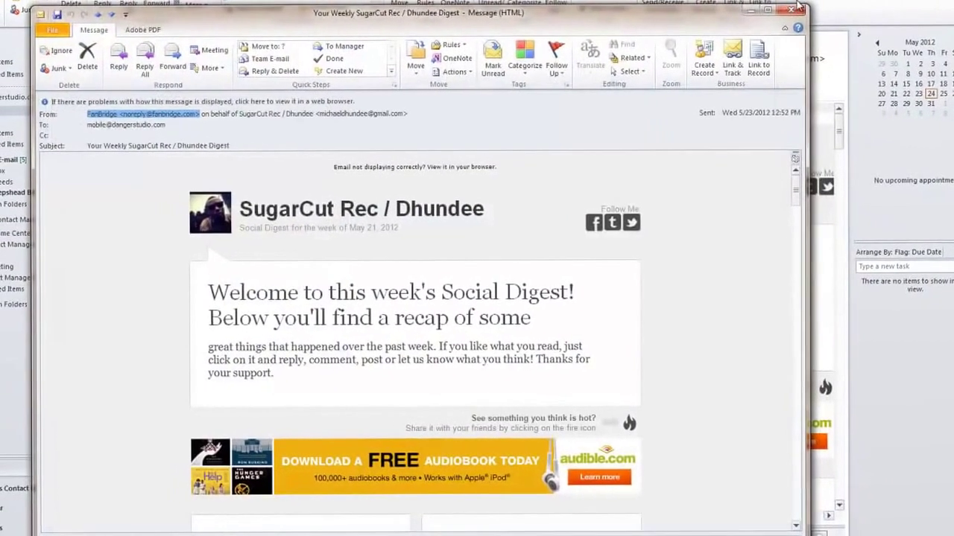
Close the digest and view Contacts as Card, Phone and List before returning to Business Card.
click(794, 4)
click(30, 521)
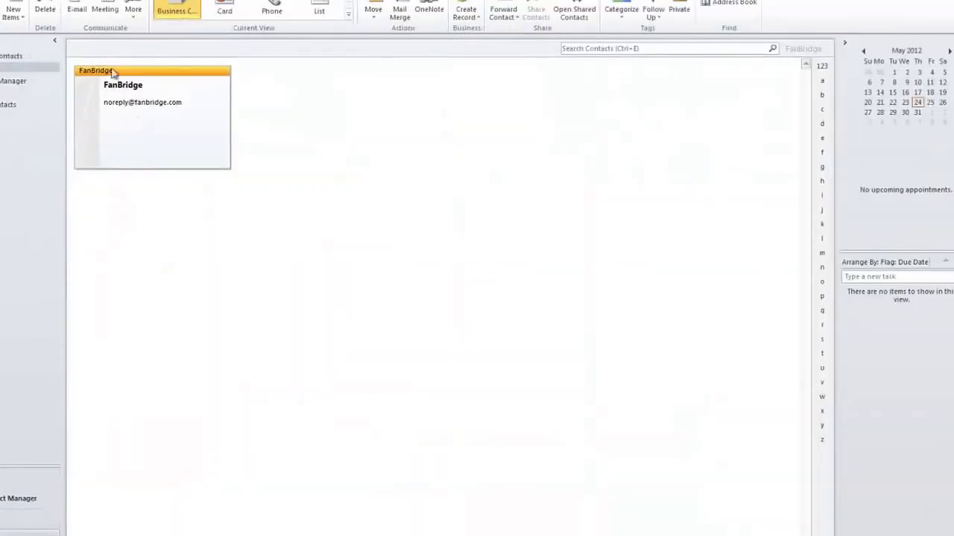
click(225, 6)
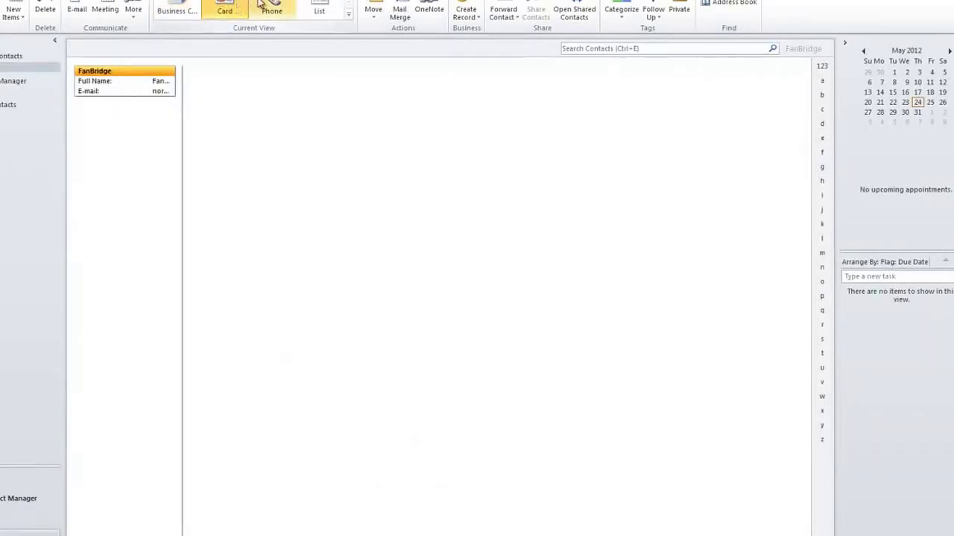
click(263, 6)
click(305, 5)
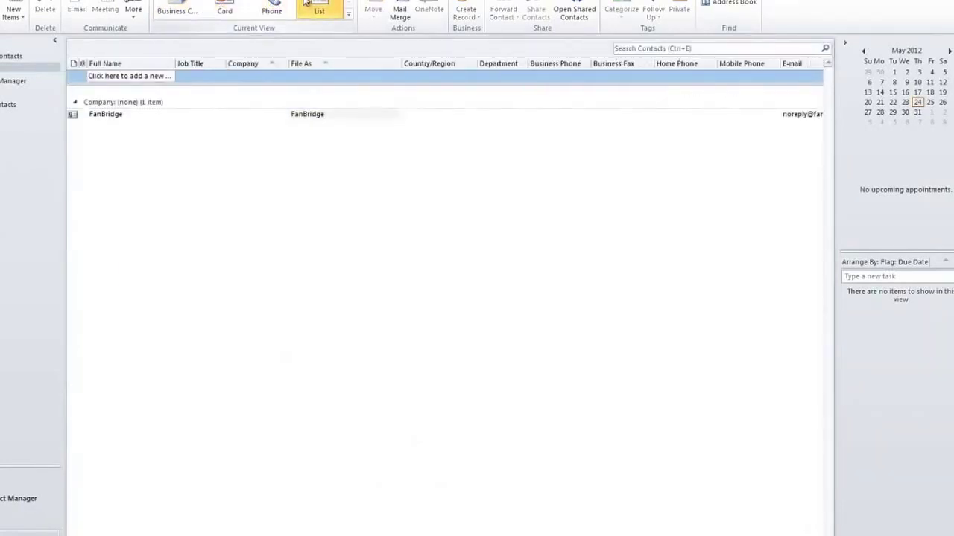
click(185, 6)
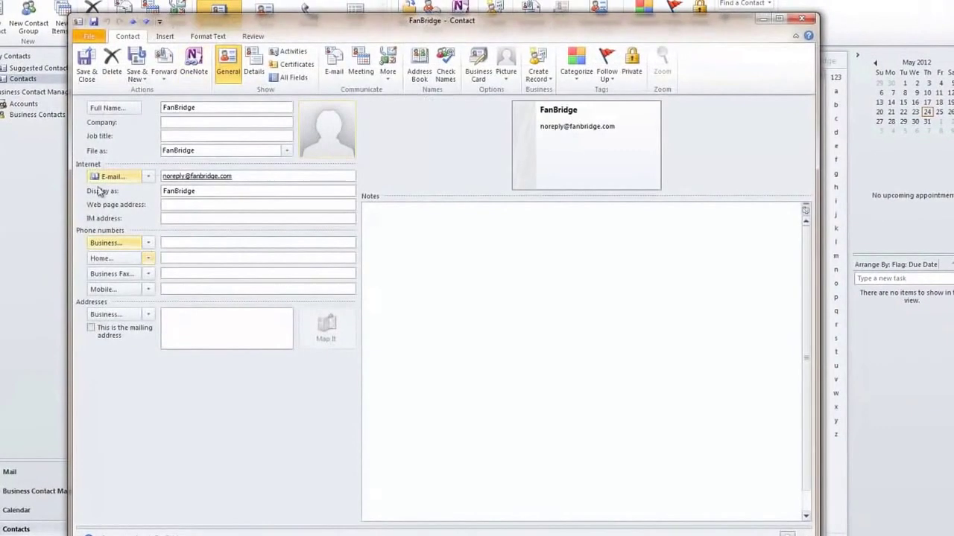
Close the FanBridge contact window and switch back to the Mail inbox.
click(804, 18)
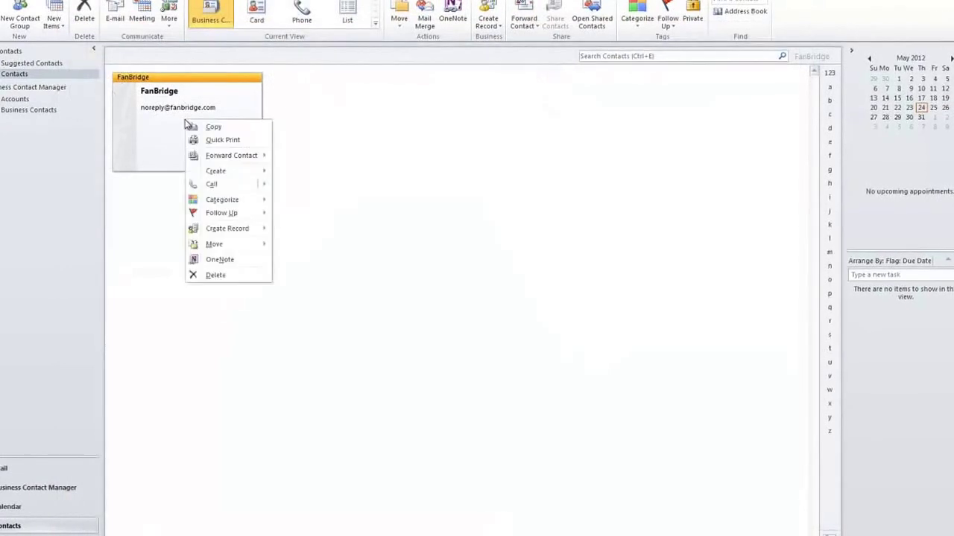
click(169, 181)
click(4, 493)
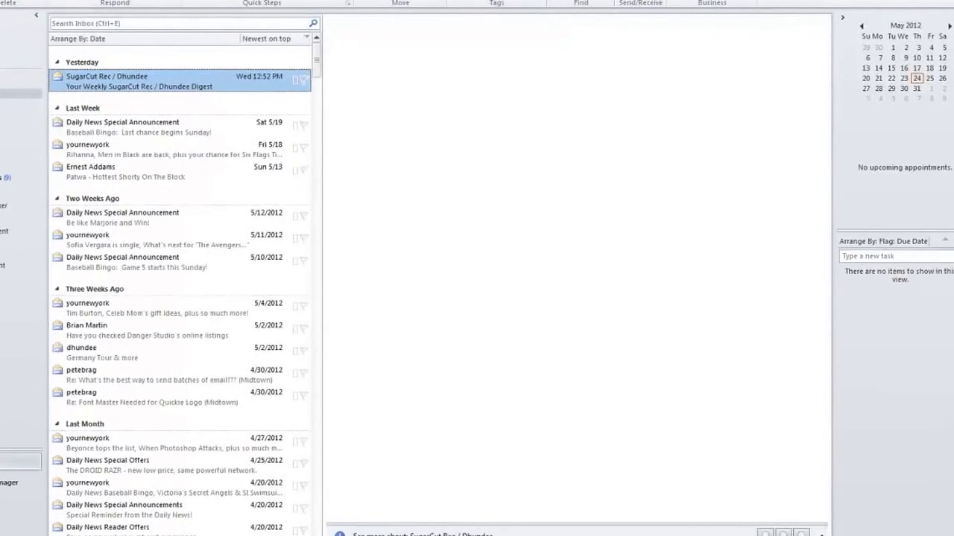
Address a new e-mail to FanBridge by typing 'fanb', then close it without saving.
click(2, 12)
text(fanbri)
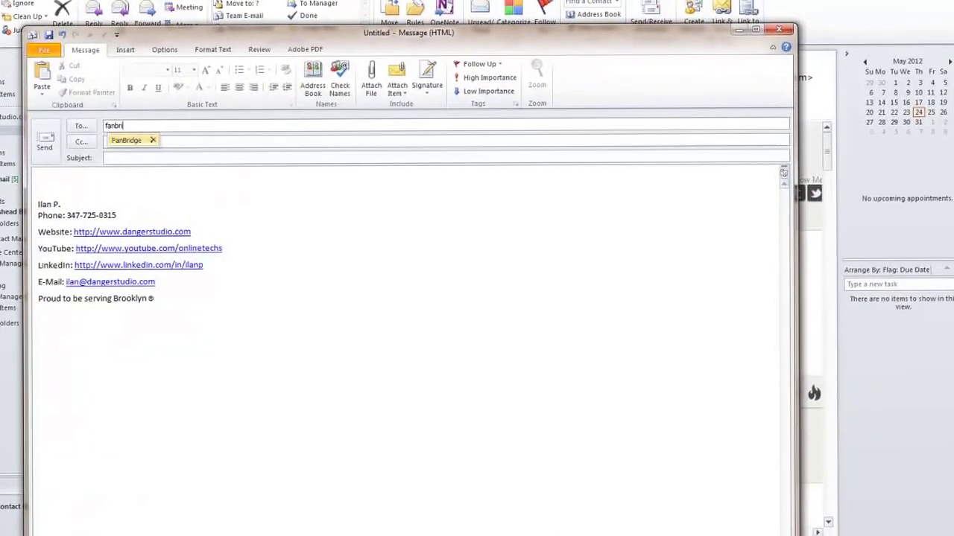
key(Return)
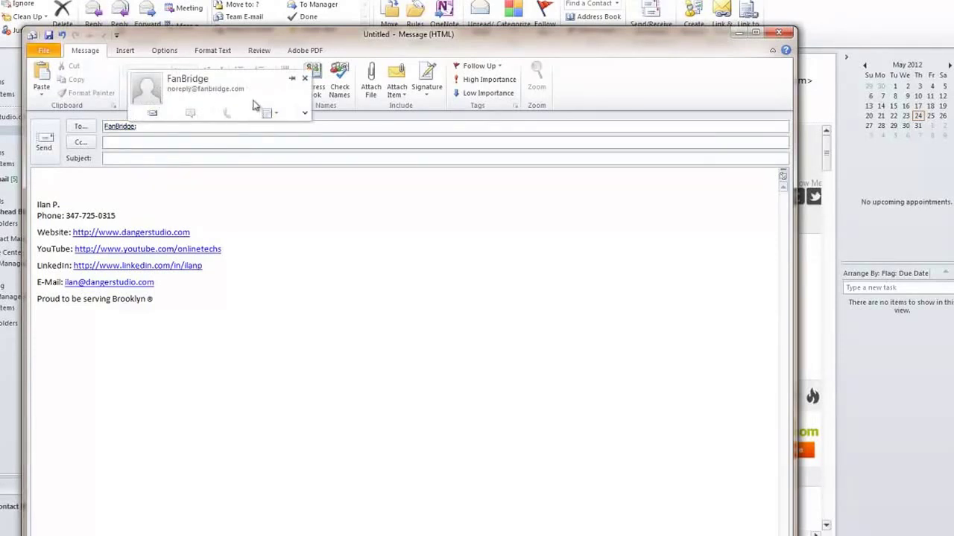
click(305, 284)
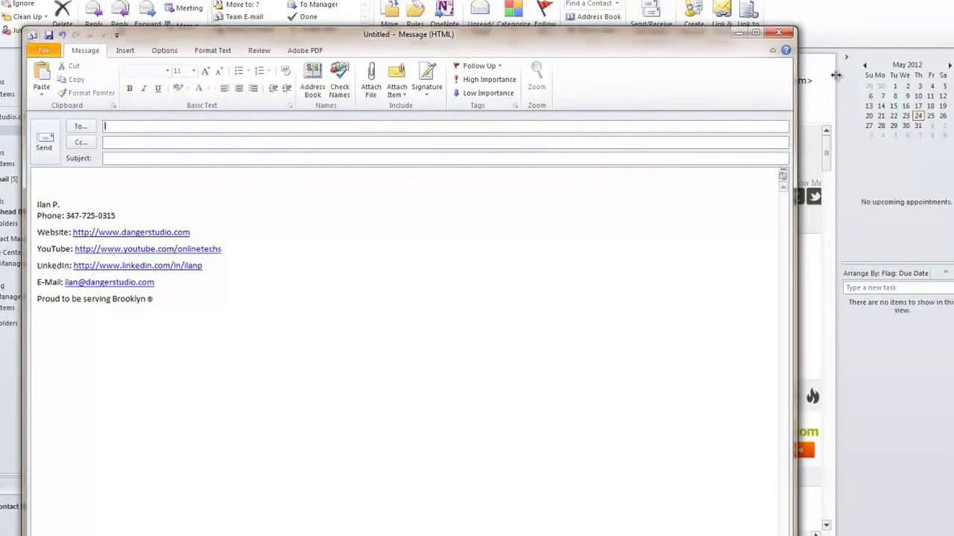
click(779, 33)
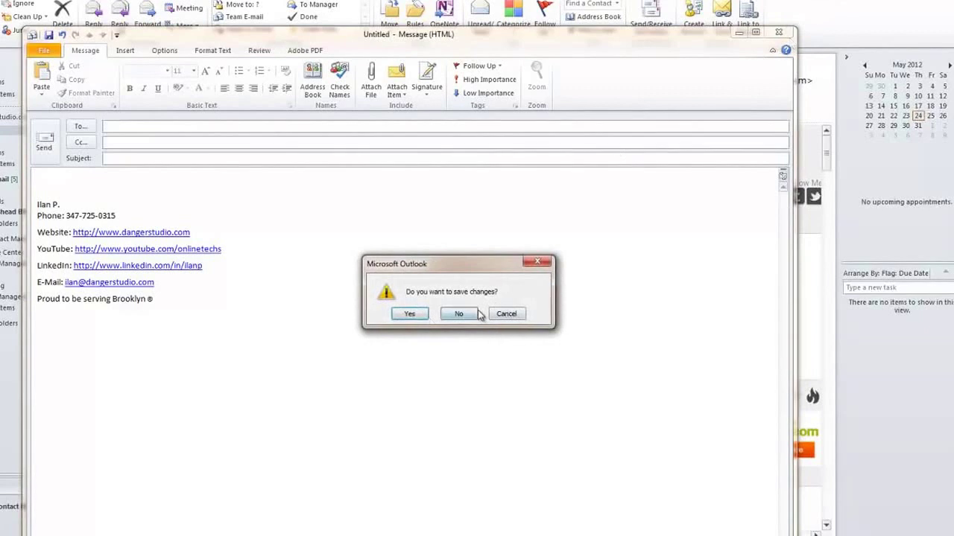
click(473, 314)
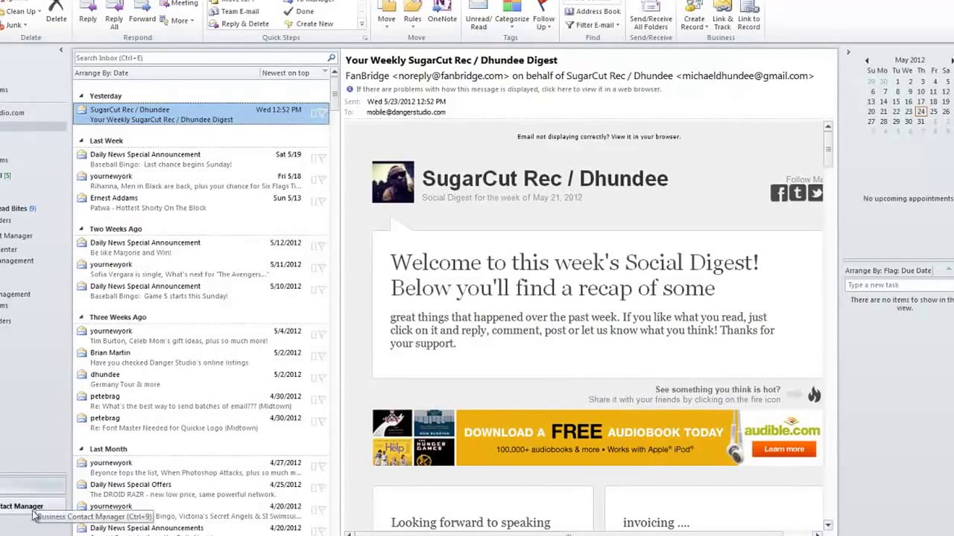
Open the 5/12 Daily News message and save its sender as an Outlook contact.
click(175, 158)
click(149, 228)
double_click(140, 246)
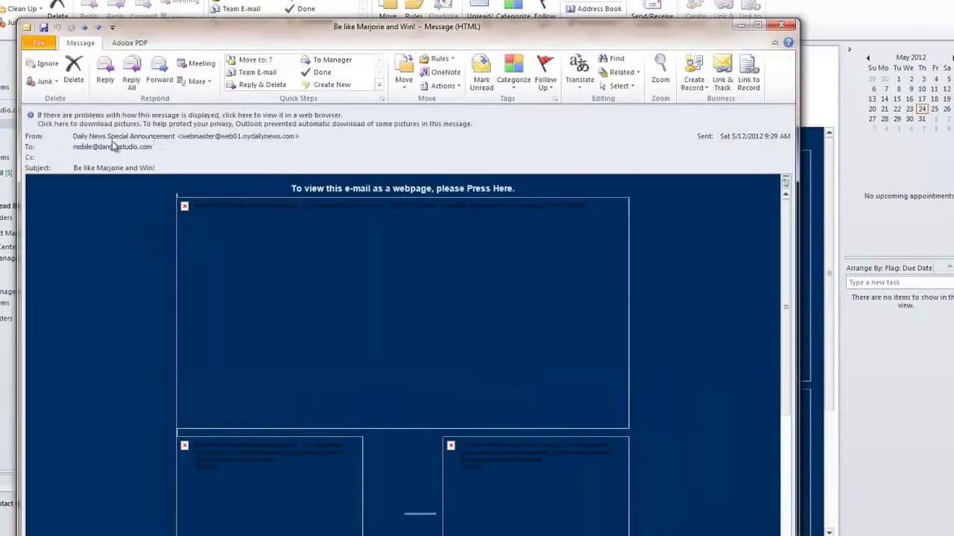
right_click(113, 136)
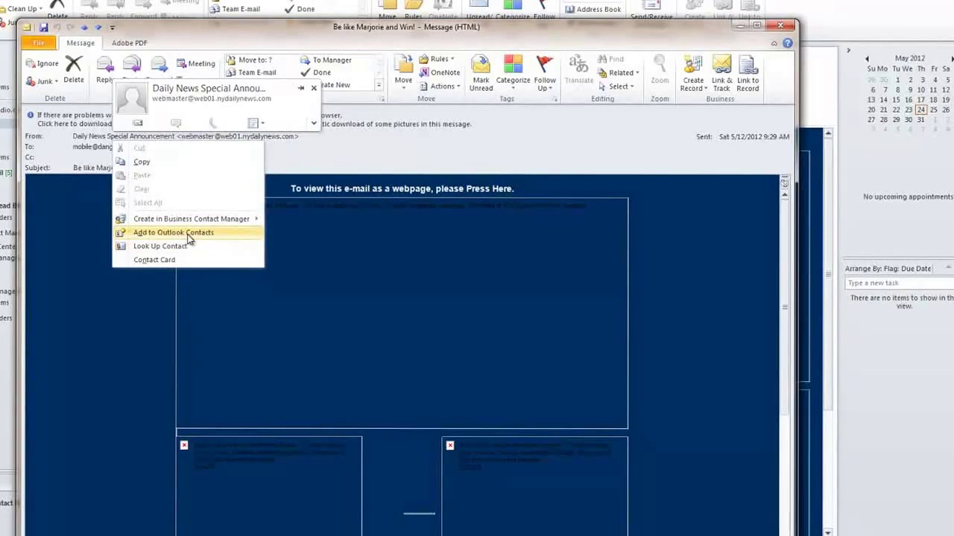
click(188, 233)
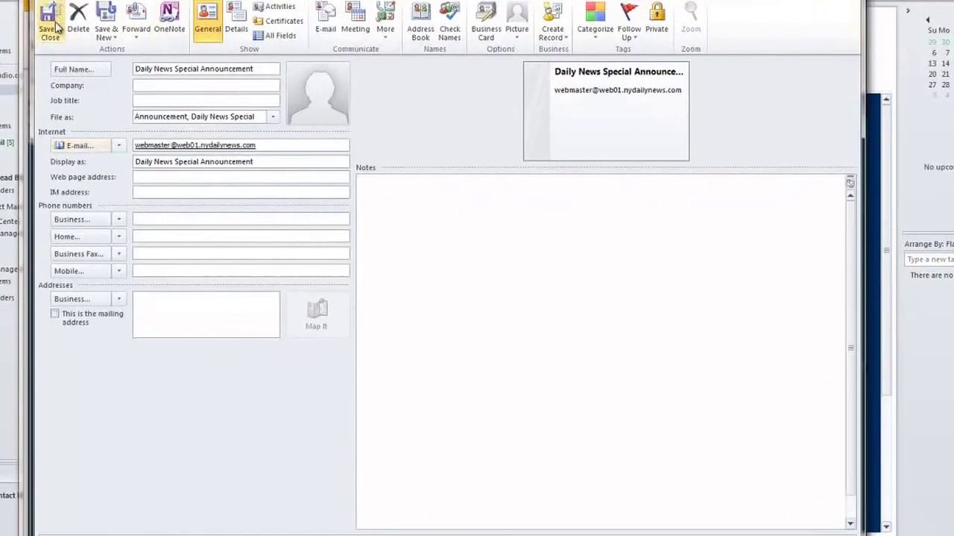
click(51, 22)
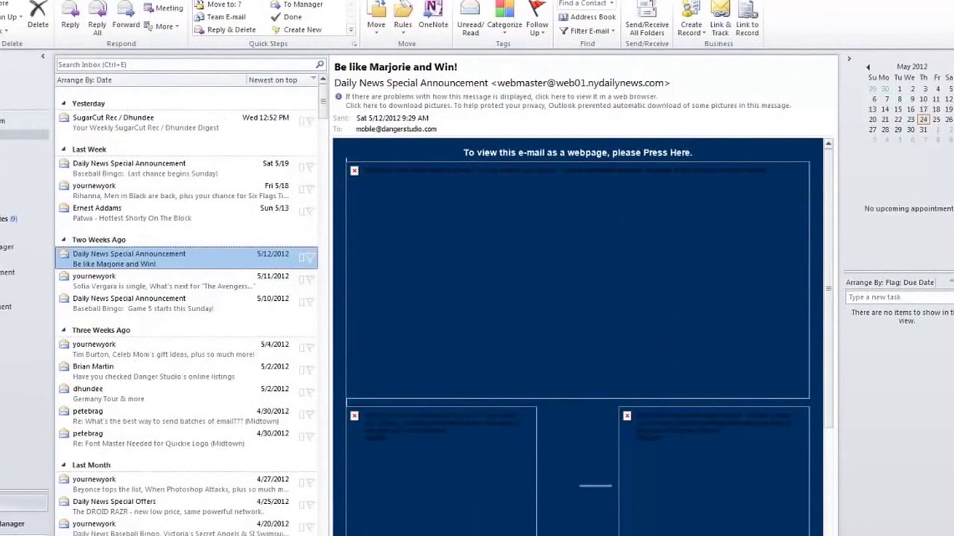
Delete the Daily News and FanBridge contacts, then return to the Mail inbox.
click(7, 515)
click(7, 532)
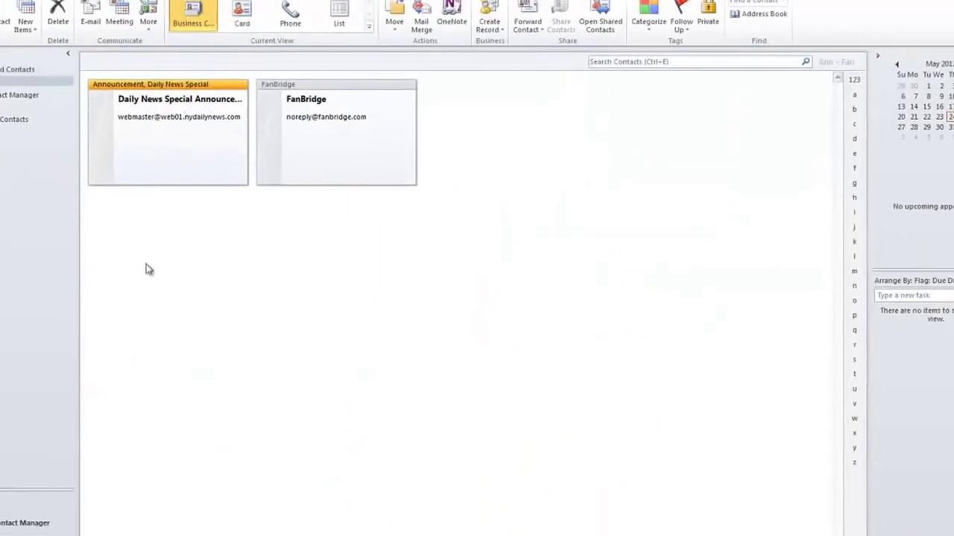
key(Delete)
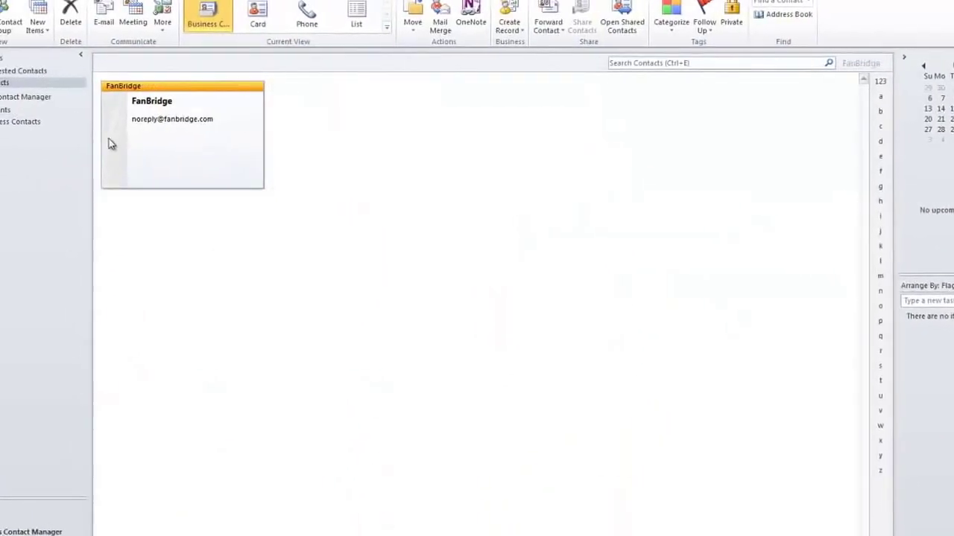
key(Delete)
click(62, 521)
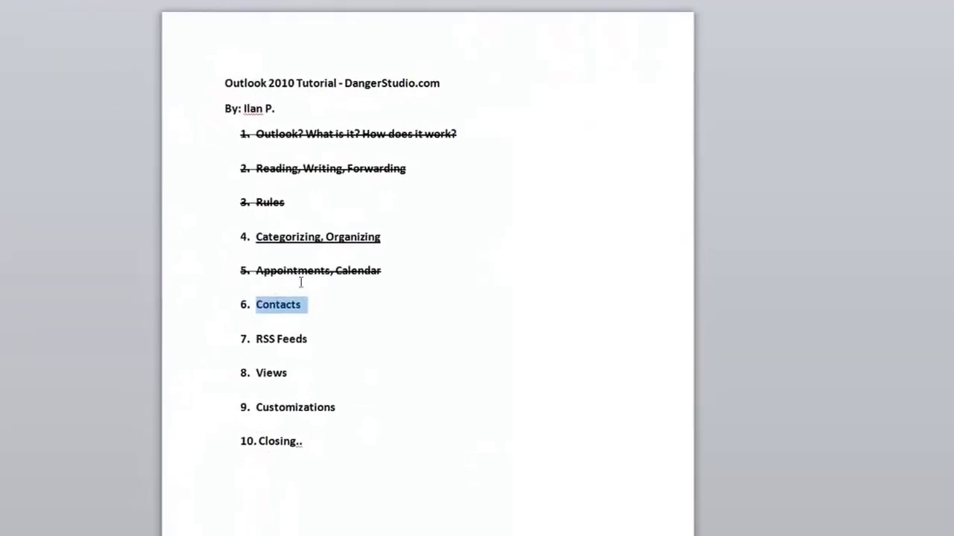
Apply strikethrough to outline item 6, Contacts.
click(75, 1)
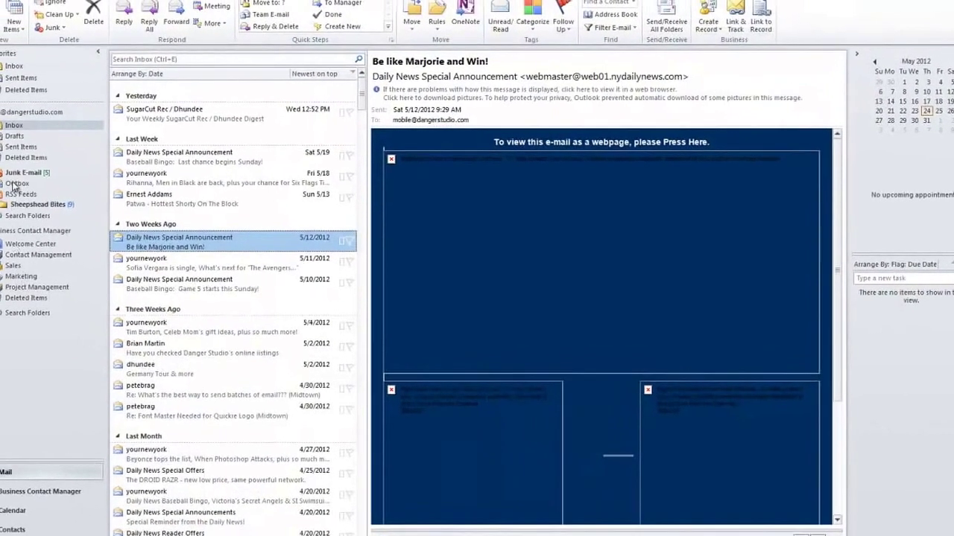
Cancel the new RSS feed prompt and preview the Sheepshead Bites articles one by one.
click(24, 199)
right_click(23, 198)
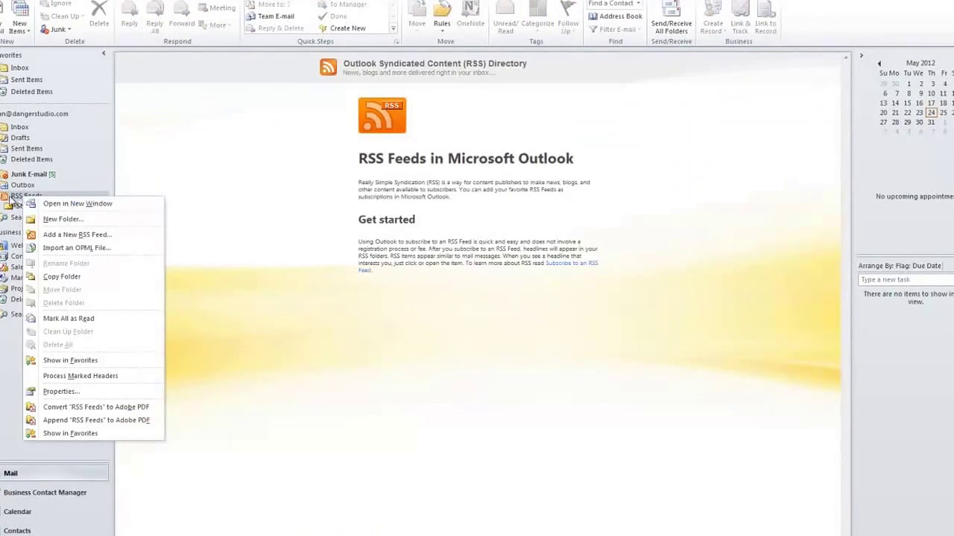
click(94, 235)
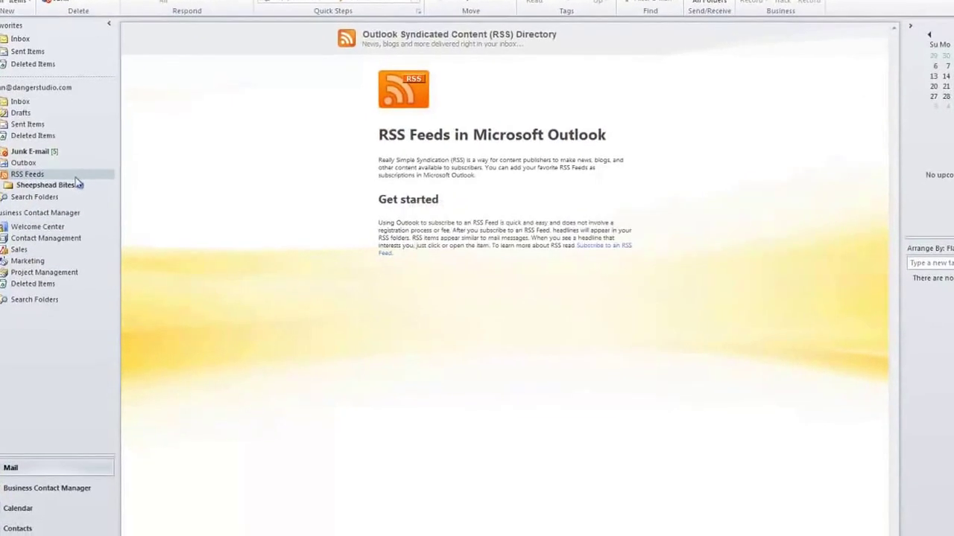
click(45, 193)
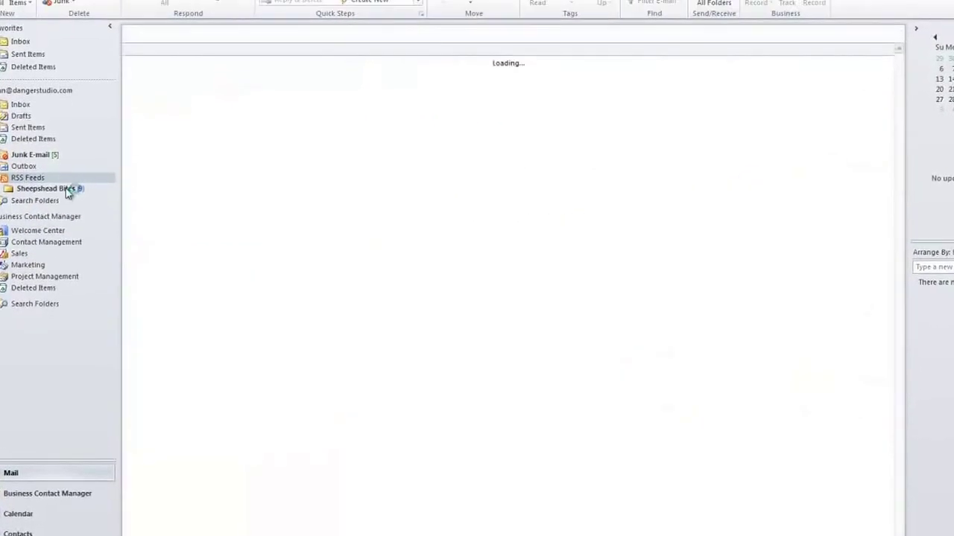
click(108, 141)
click(120, 164)
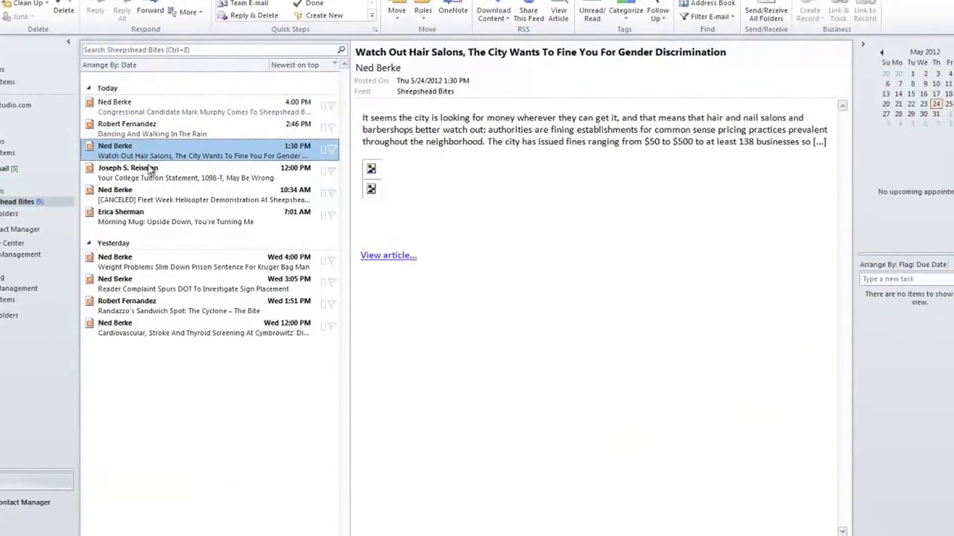
click(128, 187)
click(139, 208)
click(182, 196)
click(190, 240)
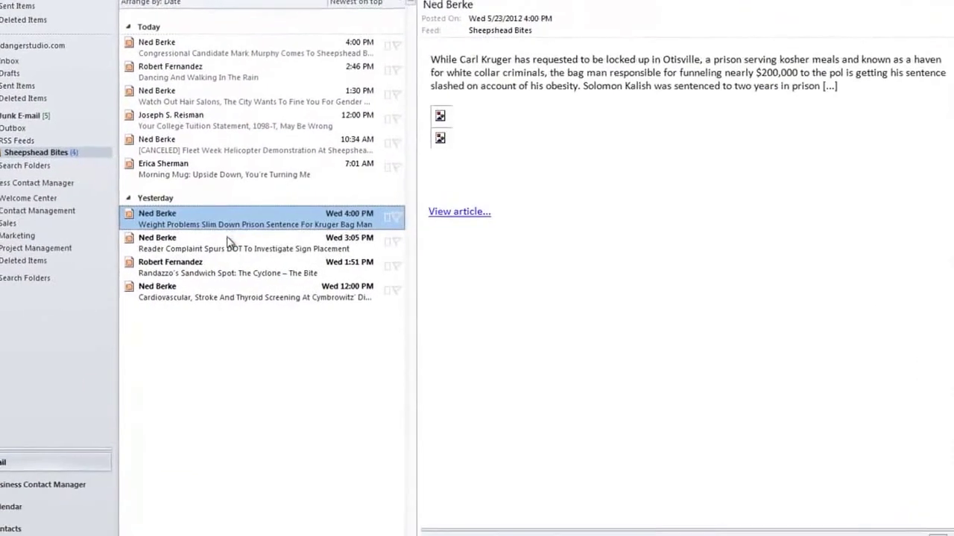
click(197, 262)
click(217, 42)
click(209, 286)
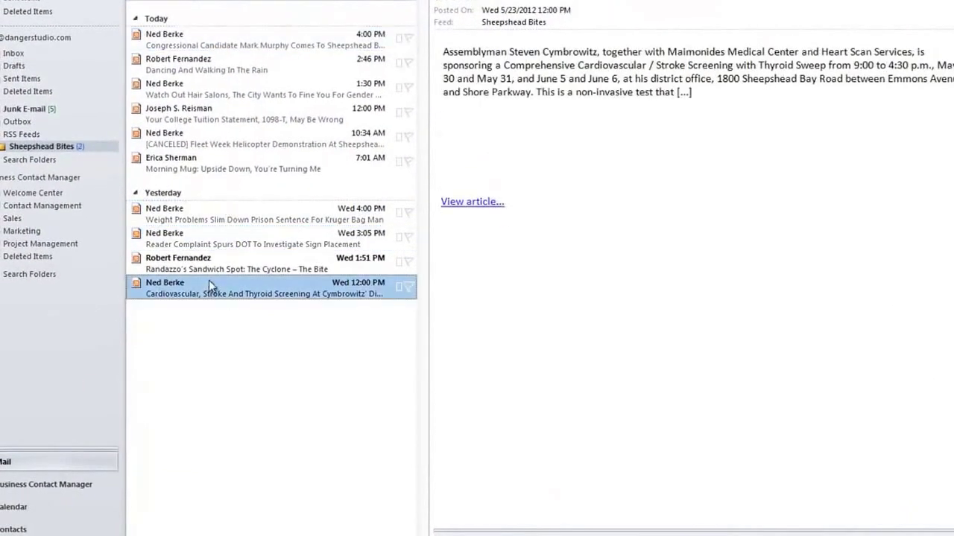
click(214, 268)
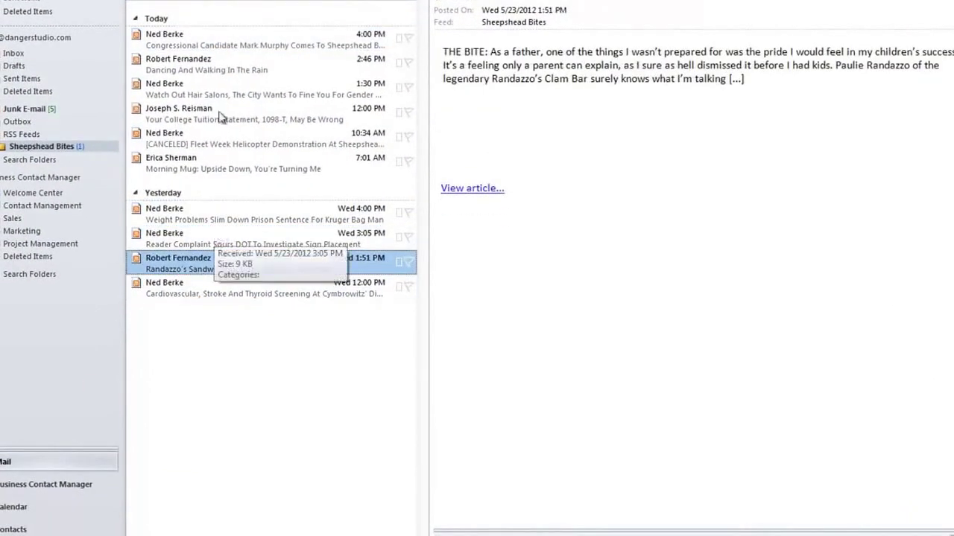
click(200, 43)
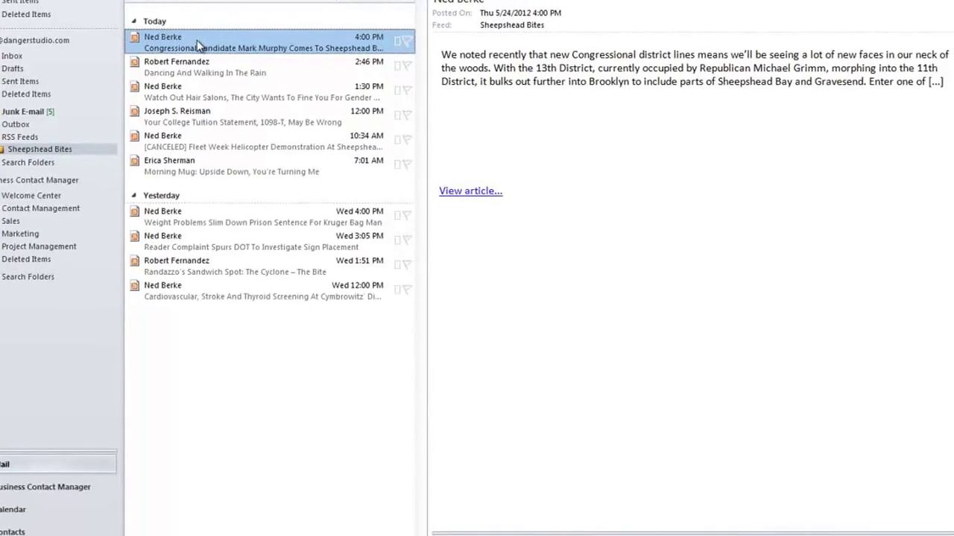
Open the Congressional Candidate article in its own window, close it, and re-preview several articles.
double_click(195, 43)
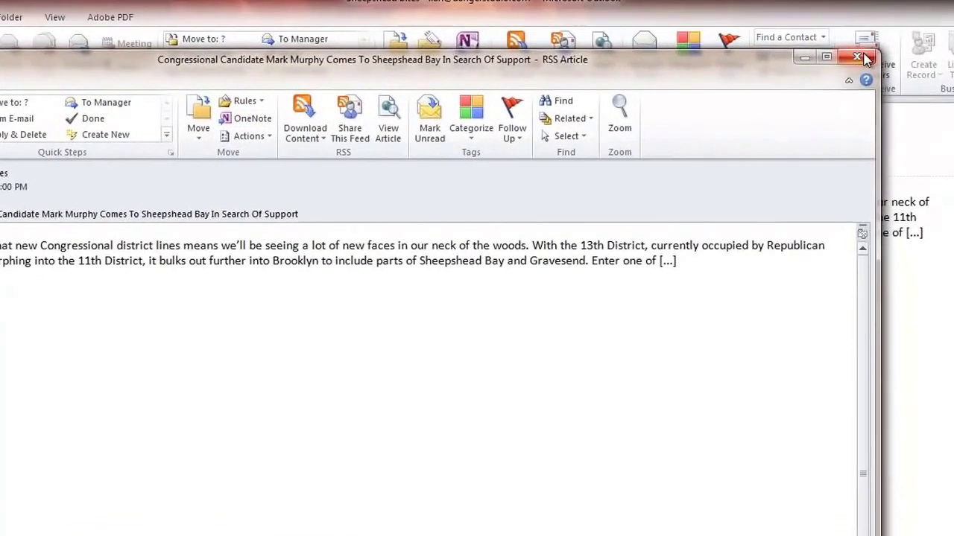
click(863, 59)
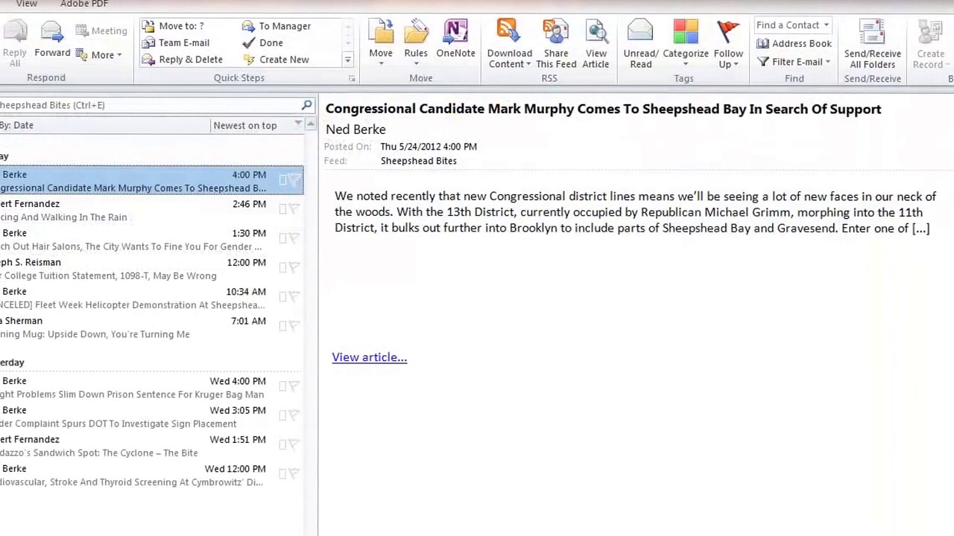
click(72, 416)
click(90, 470)
click(60, 451)
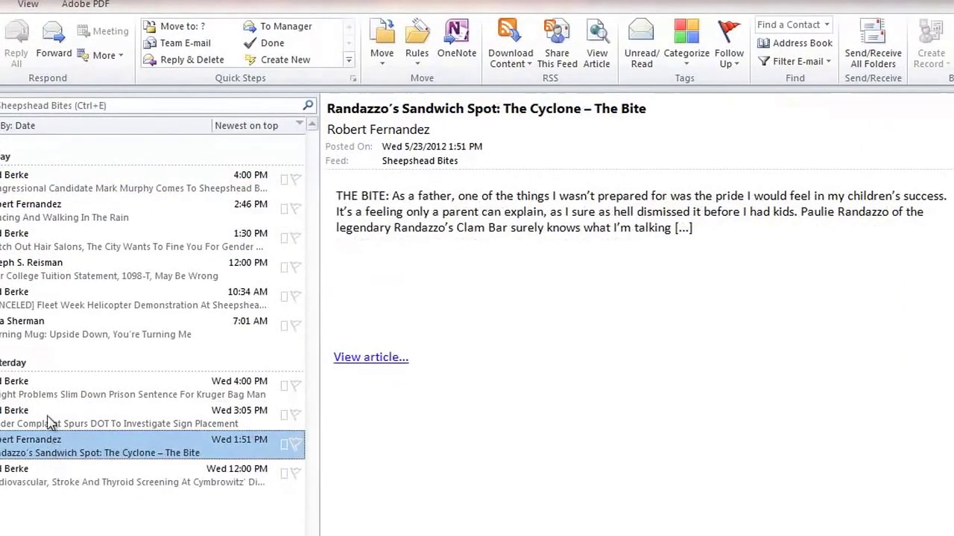
click(49, 420)
click(67, 395)
click(72, 271)
click(70, 190)
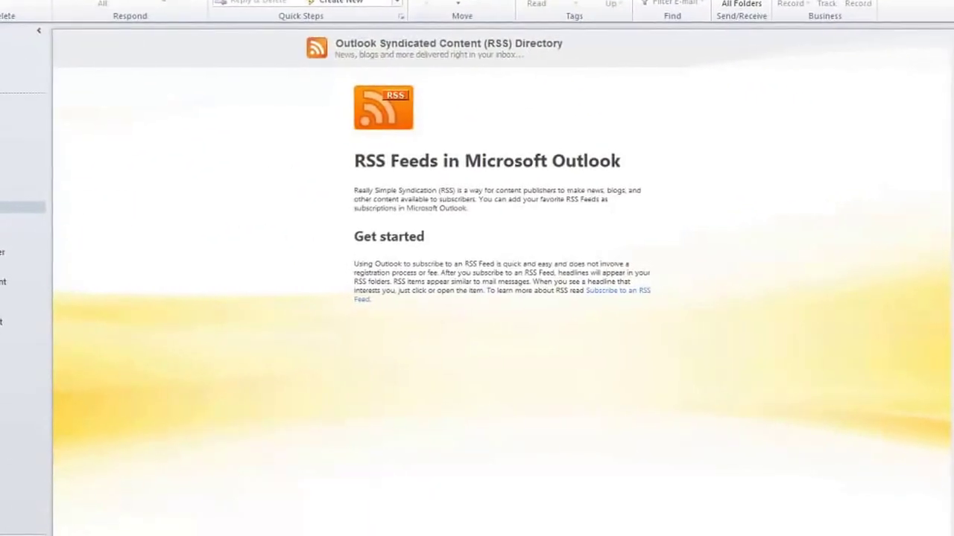
Switch between the Sheepshead Bites feed and the RSS Feeds overview page.
click(2, 225)
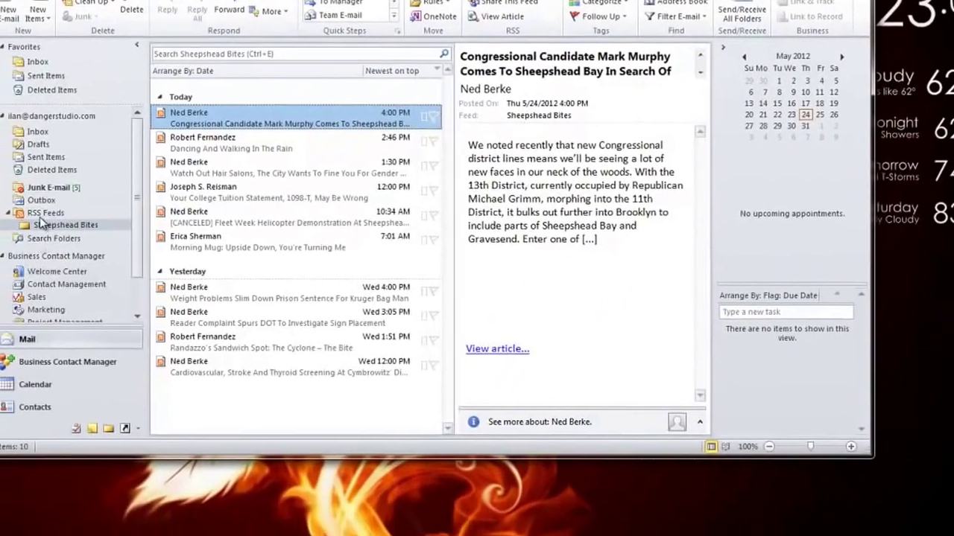
click(42, 215)
click(49, 225)
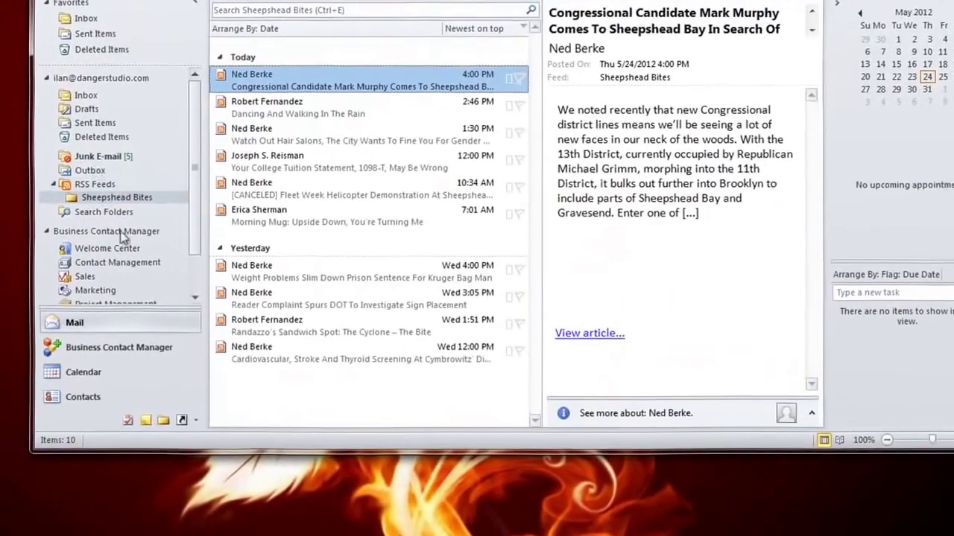
click(58, 185)
Strike through Word outline item 7 'RSS Feeds' and select item 8, Views.
right_click(94, 193)
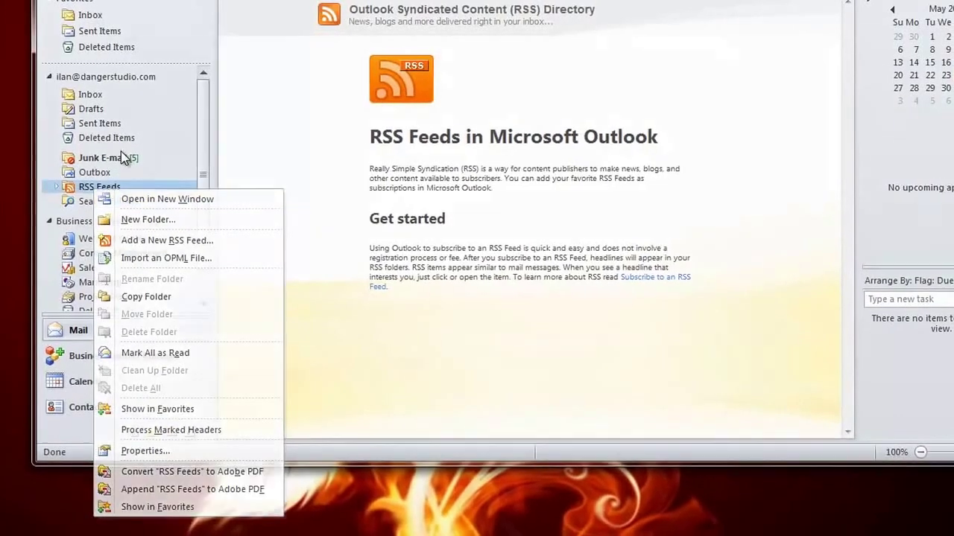
click(100, 172)
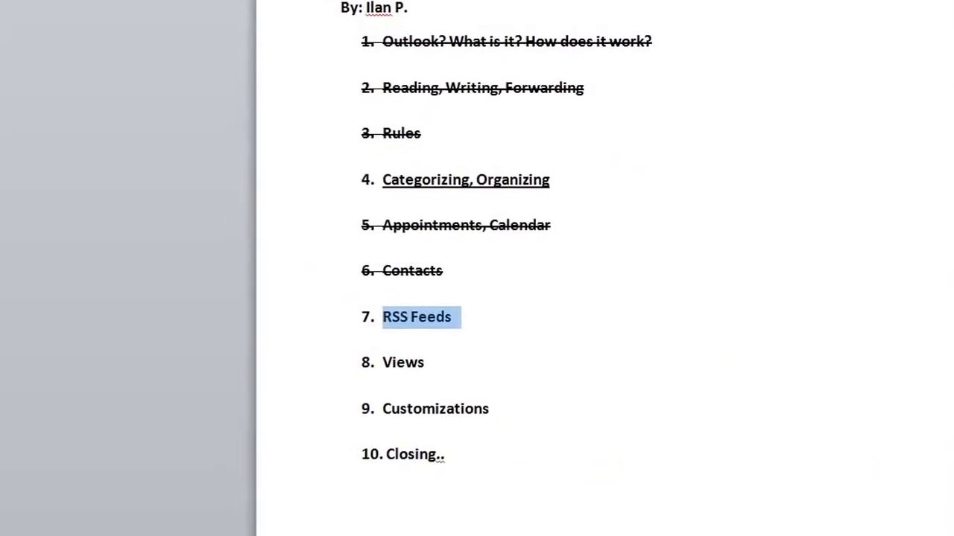
click(505, 1)
drag(472, 363, 187, 348)
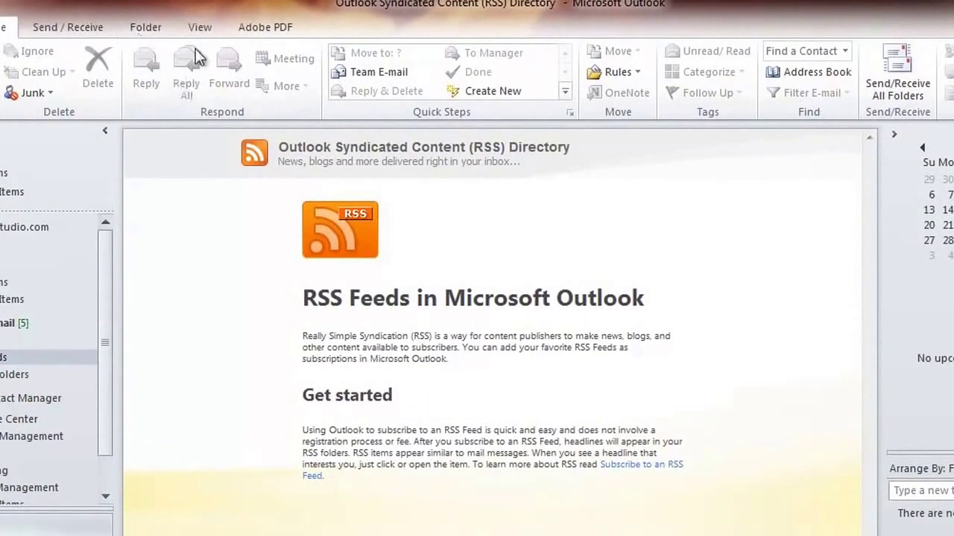
Keep the People Pane at Normal from the View tab and maximize the Outlook window.
click(196, 32)
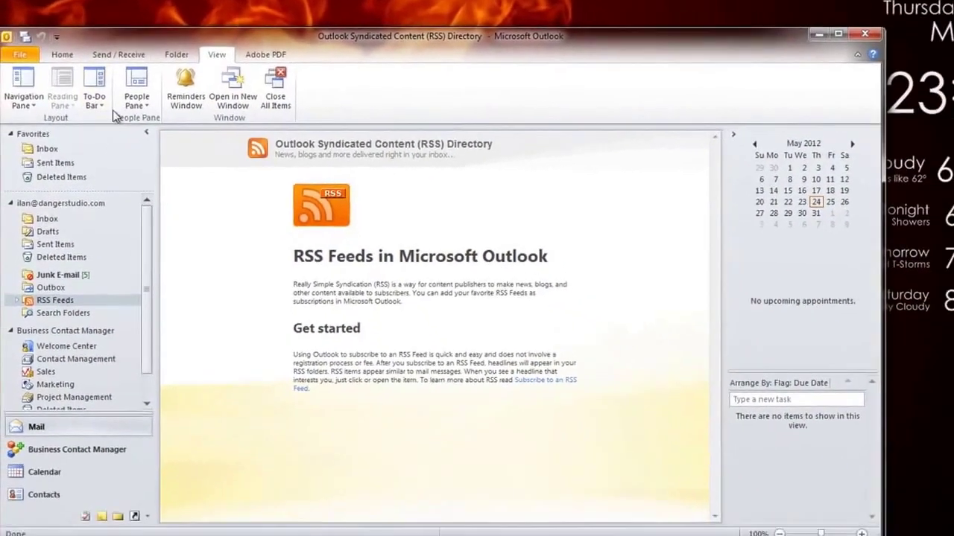
click(141, 130)
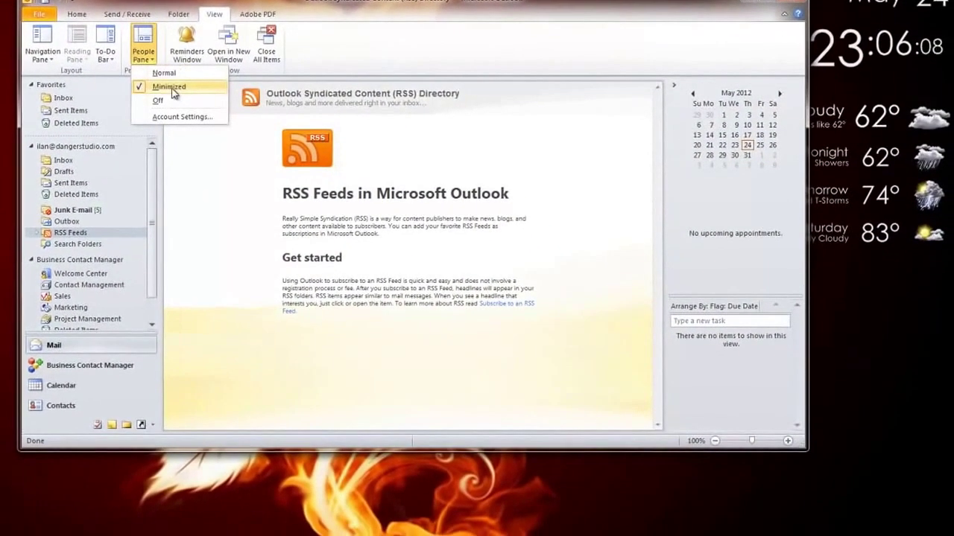
click(169, 74)
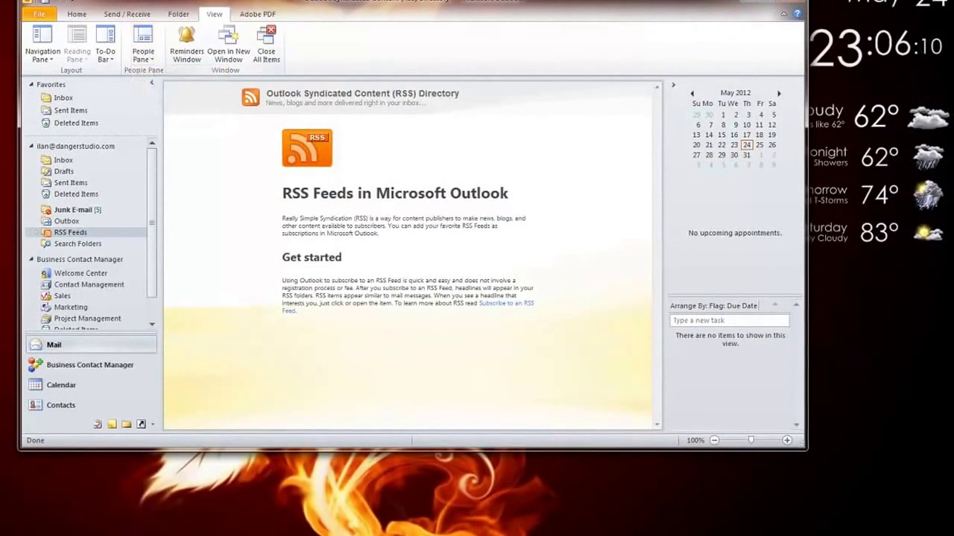
double_click(262, 1)
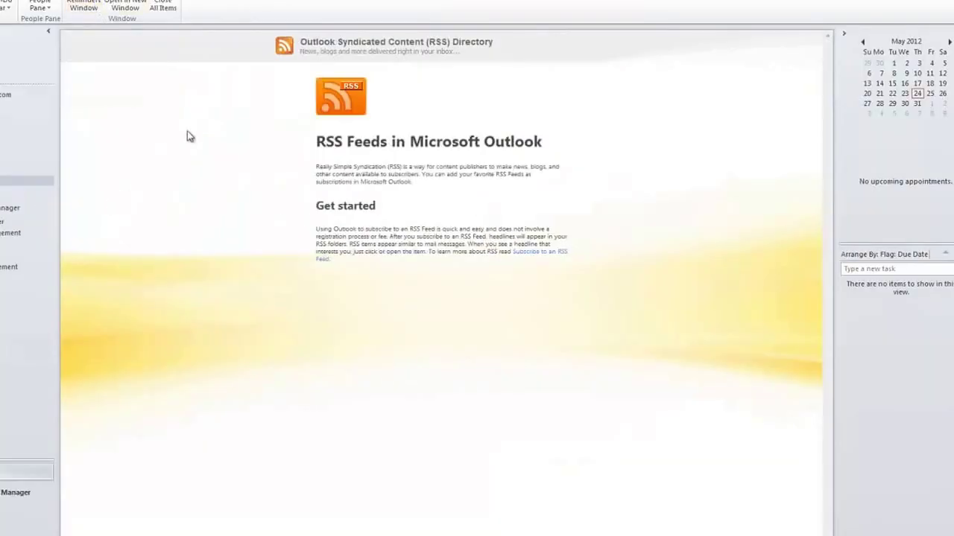
Try the To-Do Bar as Minimized, Normal and Off, ending on Normal.
click(48, 9)
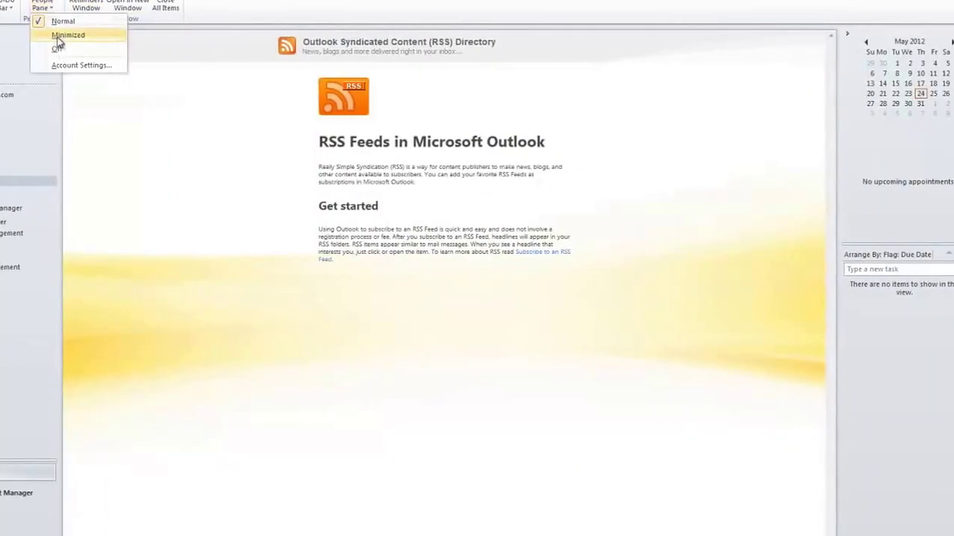
click(32, 37)
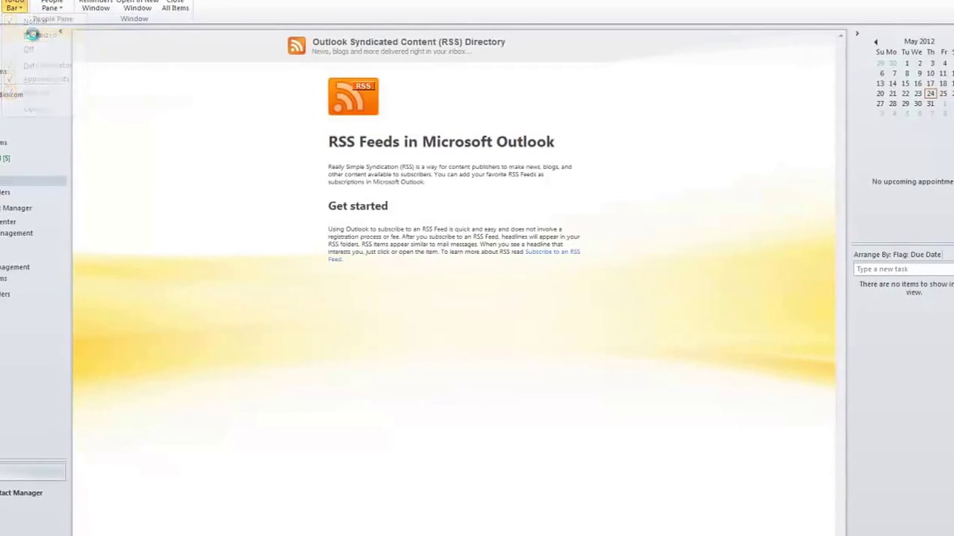
click(13, 9)
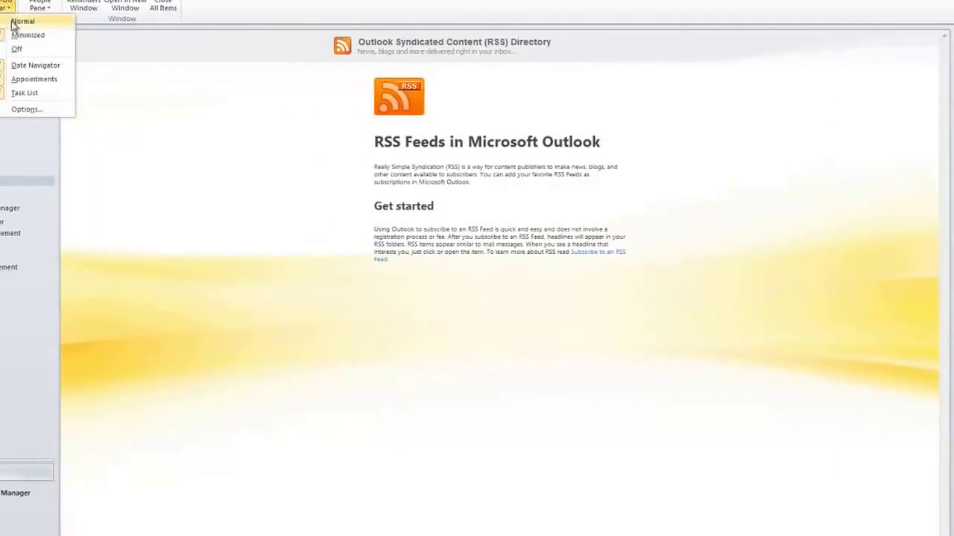
click(15, 23)
click(4, 6)
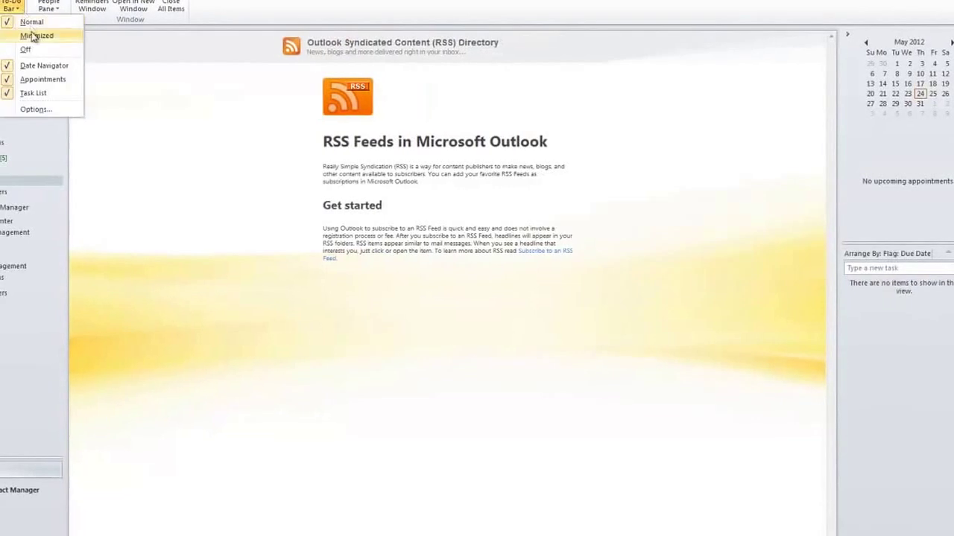
click(42, 49)
click(19, 6)
click(39, 22)
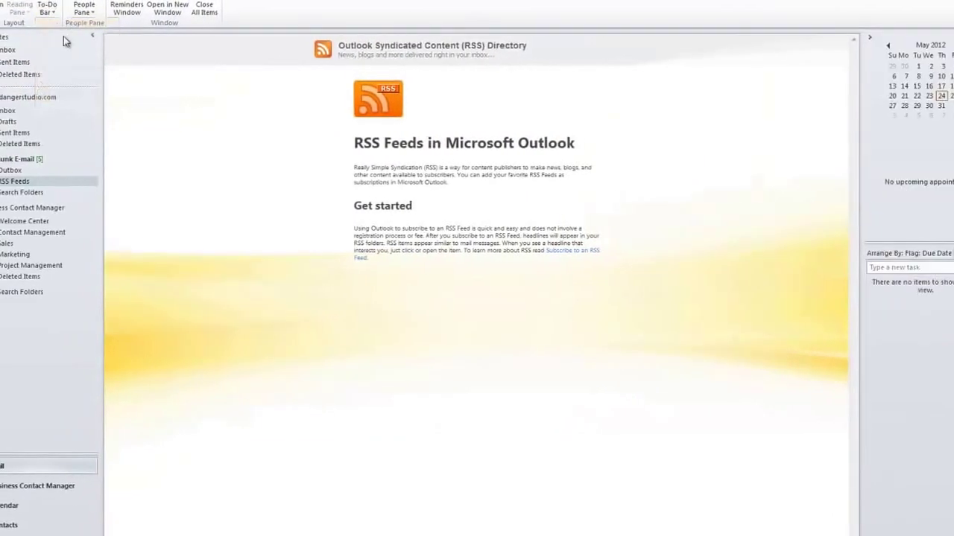
Cycle the Navigation Pane through Minimized, Normal and Off, then restore it to Normal.
click(4, 7)
click(11, 37)
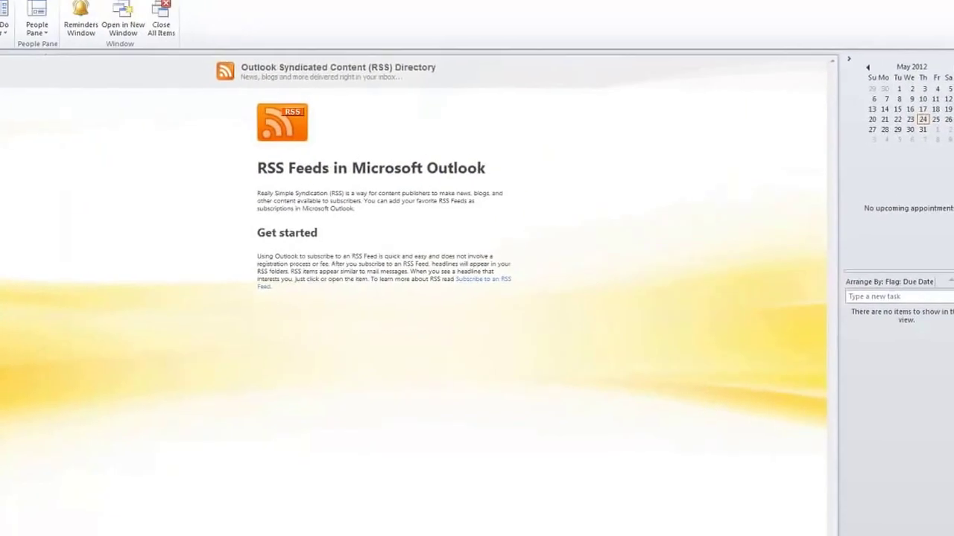
click(2, 21)
click(4, 44)
click(2, 16)
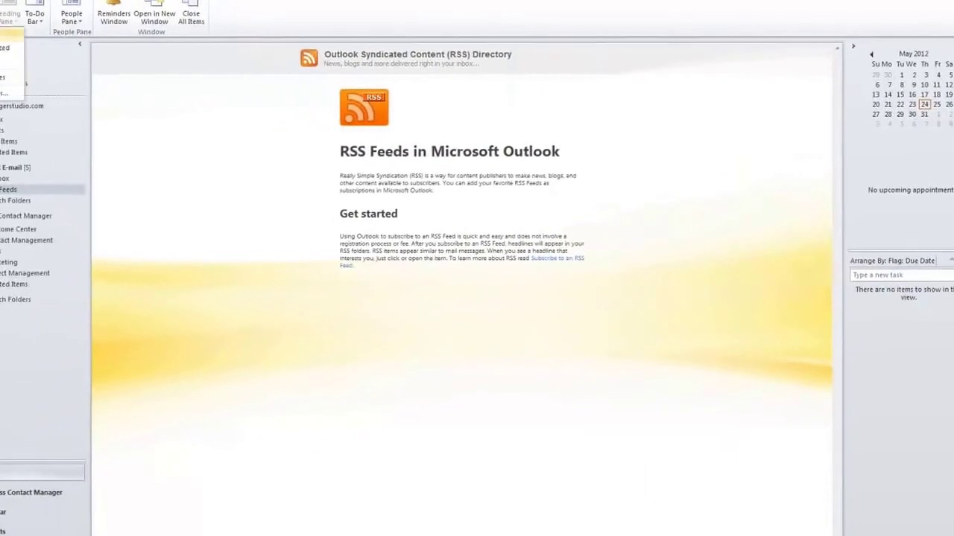
click(3, 64)
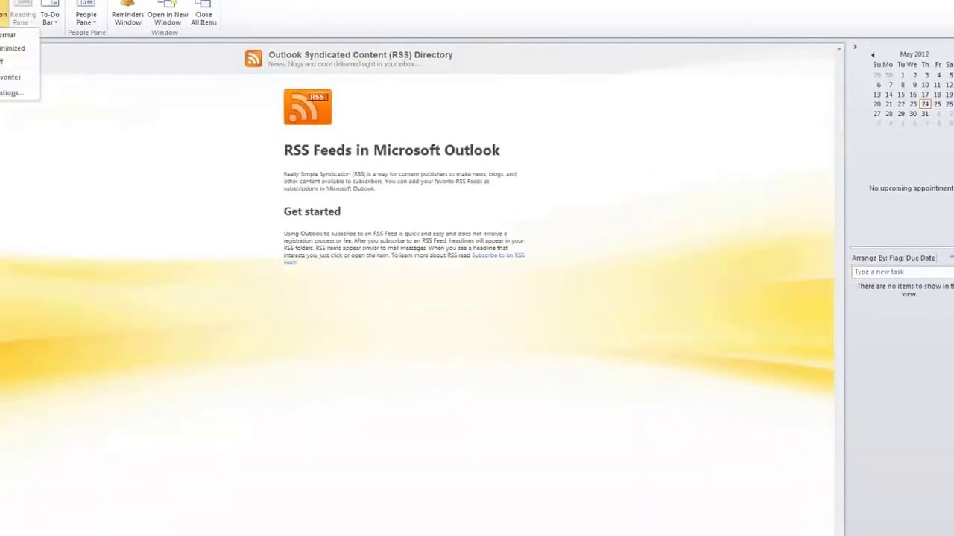
click(5, 35)
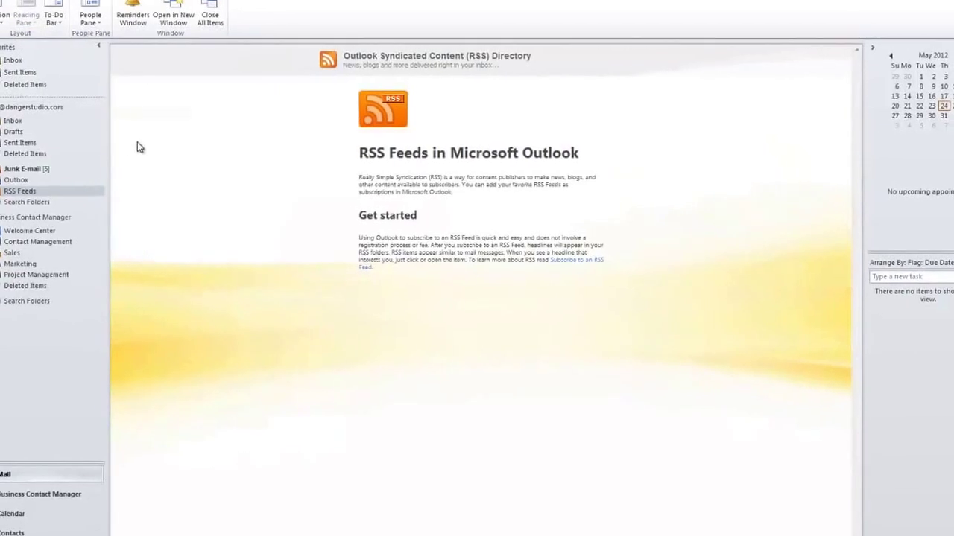
Preview Inbox messages, then group the inbox by sender and open SugarCut's Bubble Lounge message.
click(19, 123)
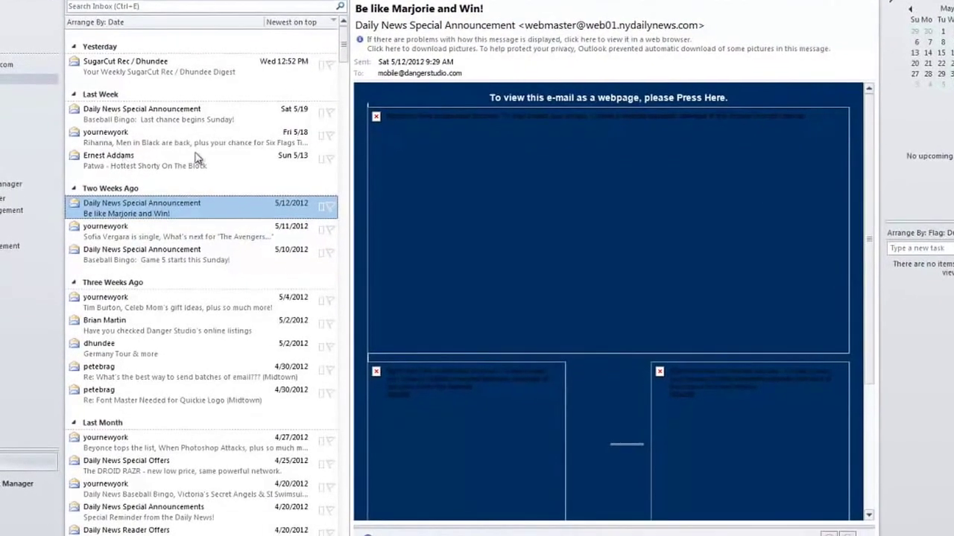
click(179, 179)
click(187, 127)
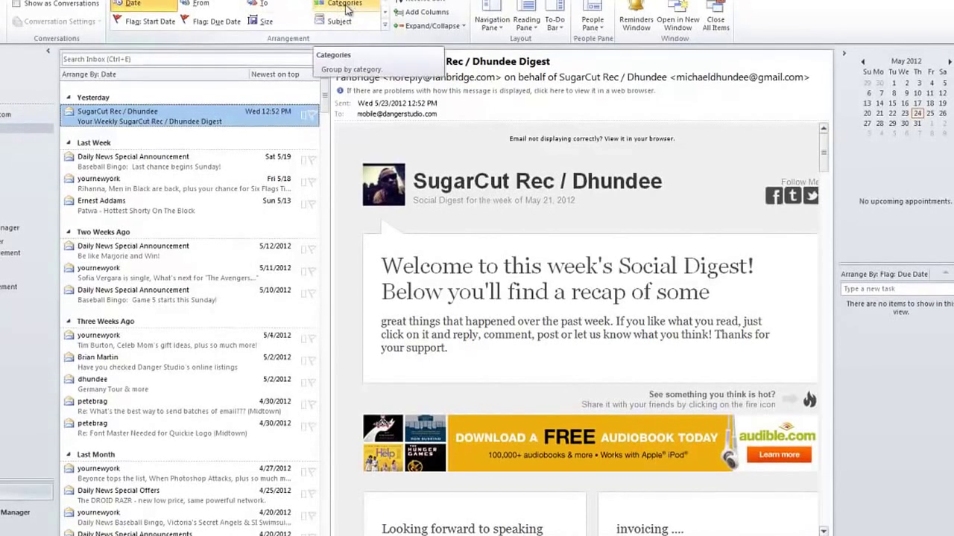
click(214, 9)
scroll(119, 276, up, 5)
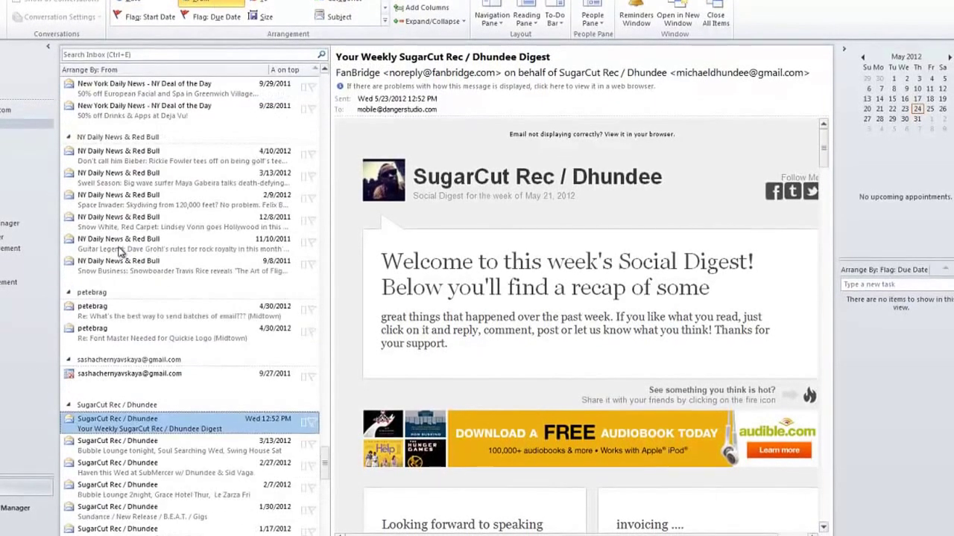
scroll(118, 261, down, 3)
click(104, 244)
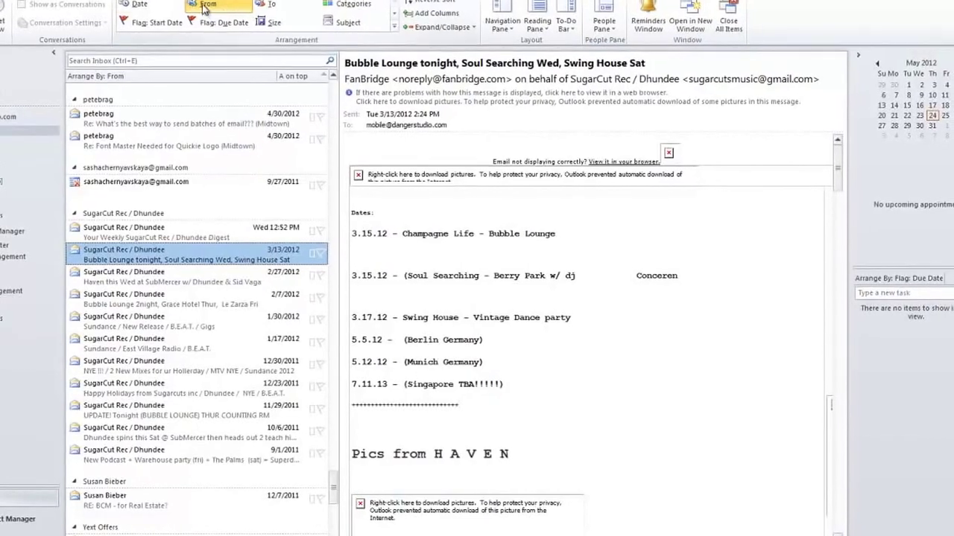
Rearrange the inbox by date, browse the SugarCut and yournewyork messages, and select Two Weeks Ago.
click(137, 6)
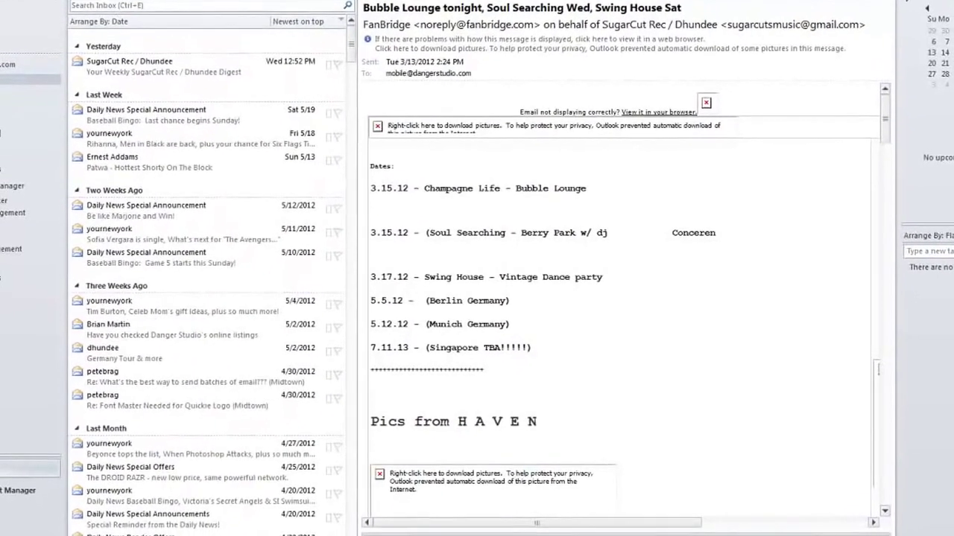
click(108, 67)
click(112, 127)
click(112, 228)
scroll(195, 257, down, 6)
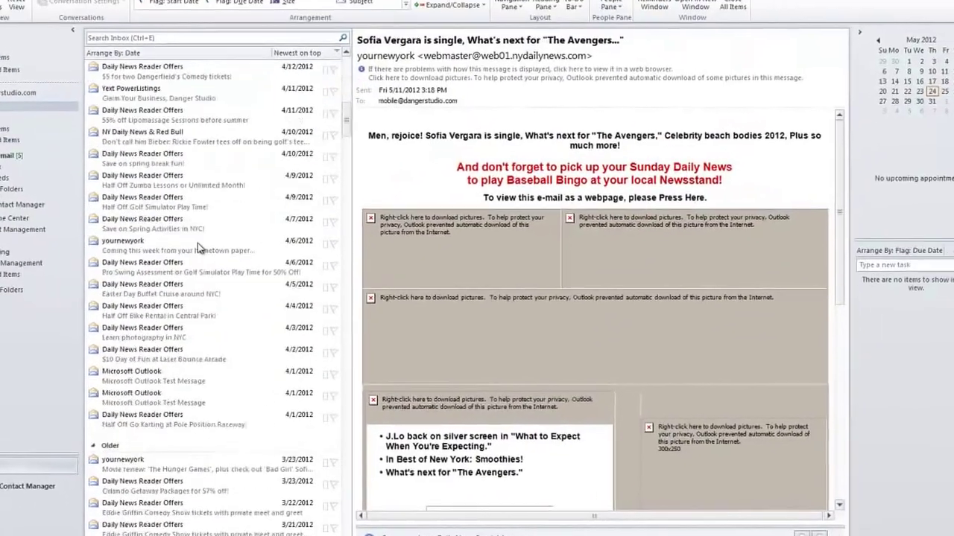
scroll(195, 256, up, 6)
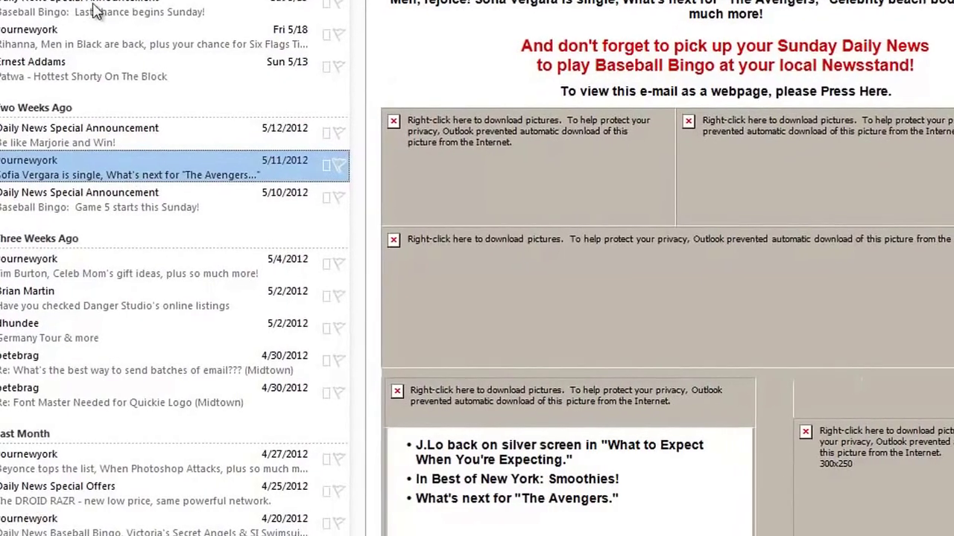
click(65, 1)
click(15, 96)
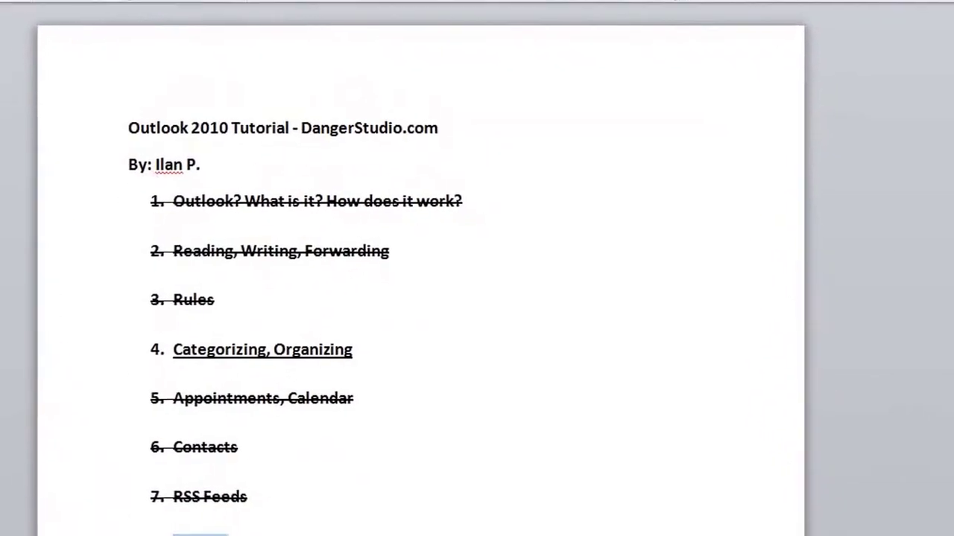
Select the Customizations item in the Word outline.
drag(250, 430, 136, 429)
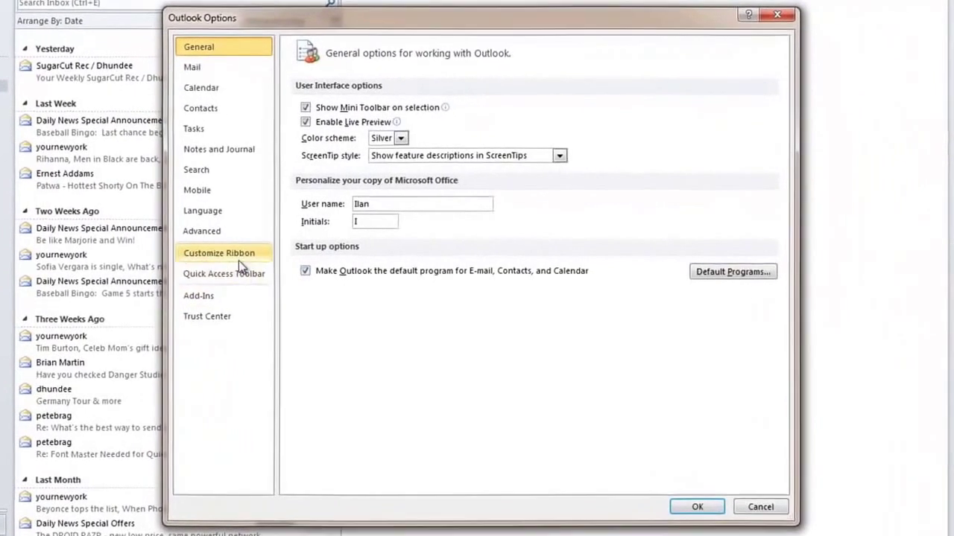
In Customize Ribbon, choose All Commands, check the Developer main tab, confirm, and dismiss the form chooser.
click(221, 256)
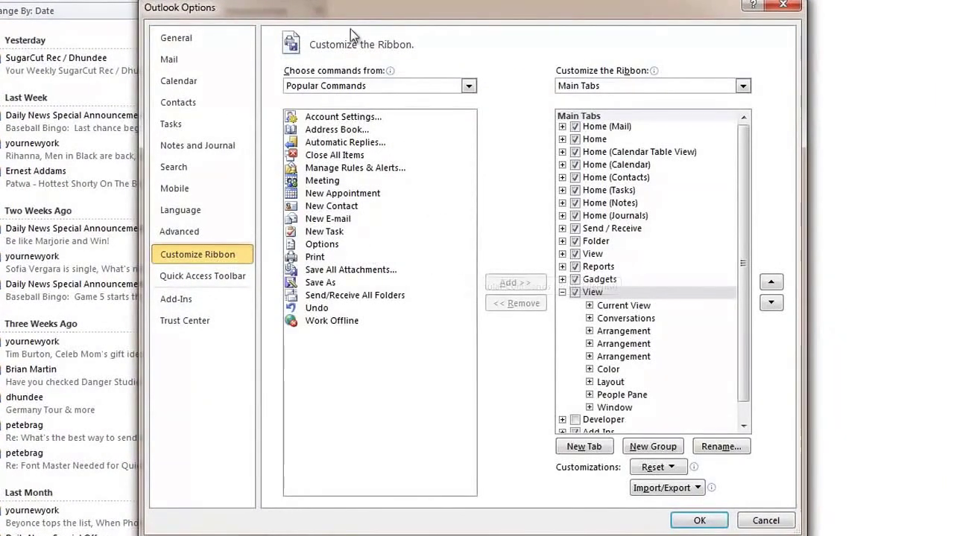
click(352, 86)
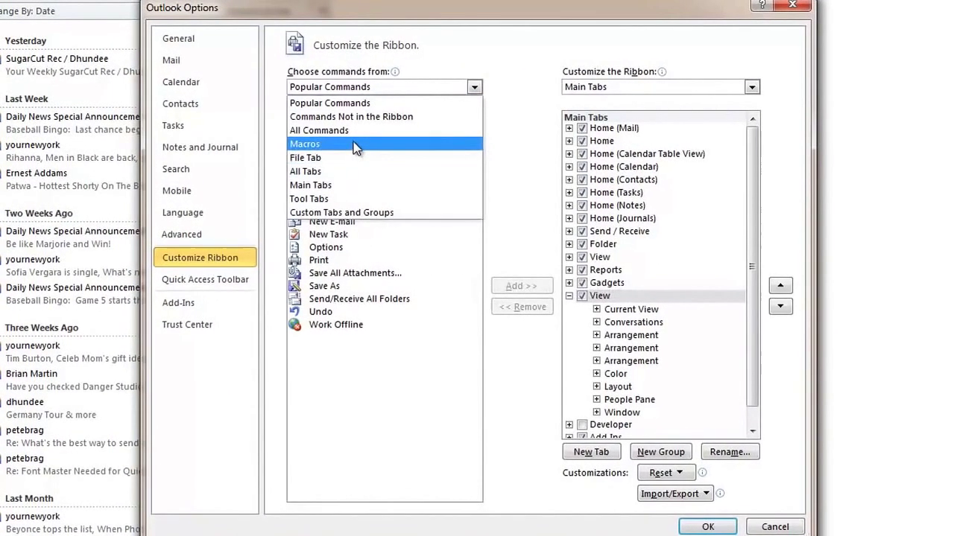
click(356, 136)
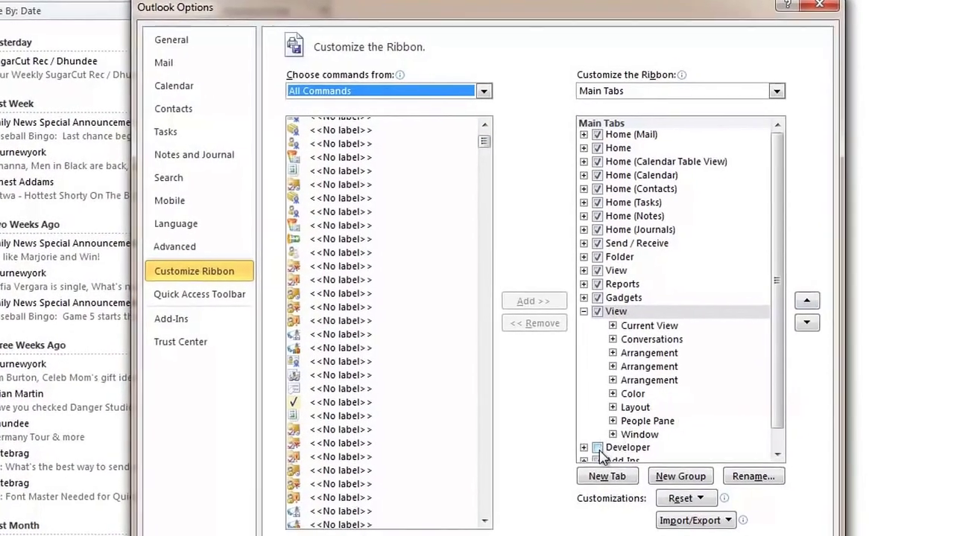
click(621, 441)
click(581, 440)
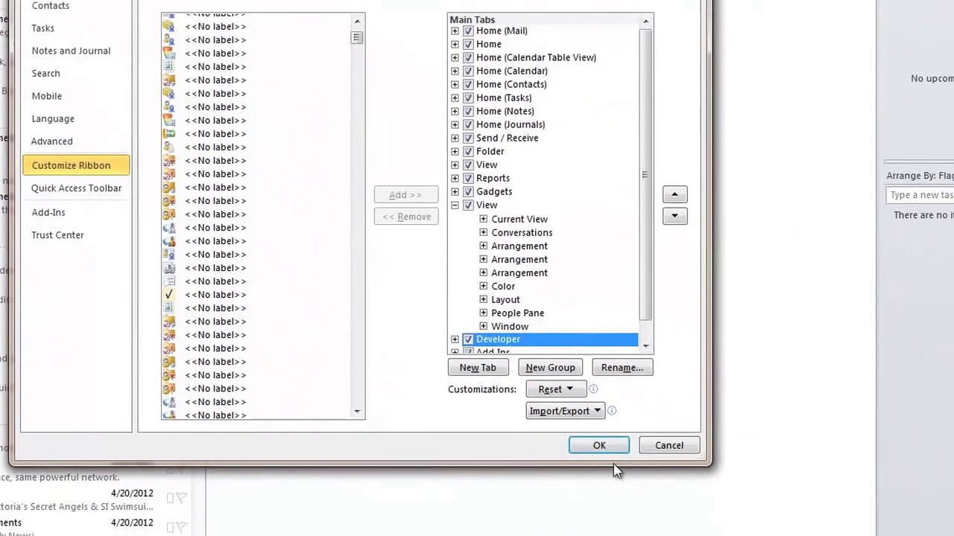
click(559, 410)
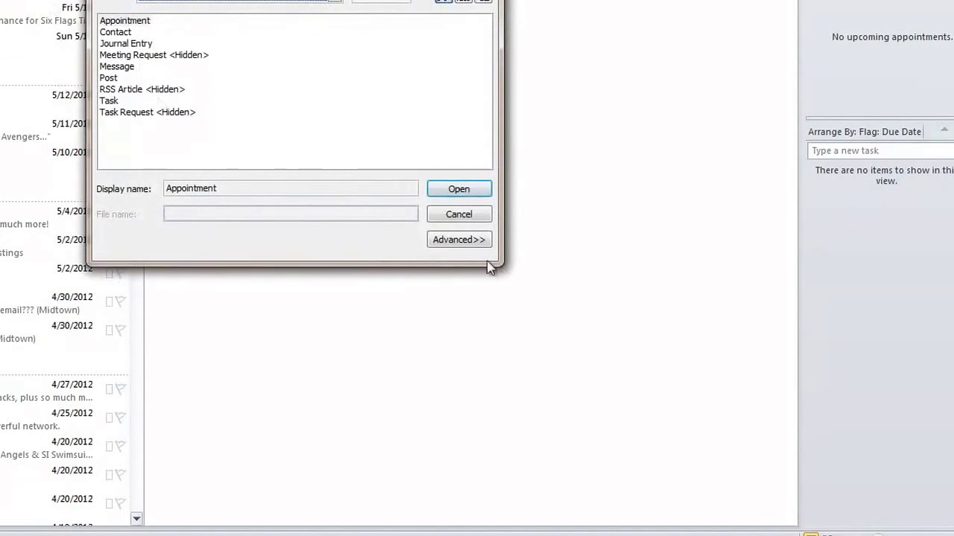
click(454, 215)
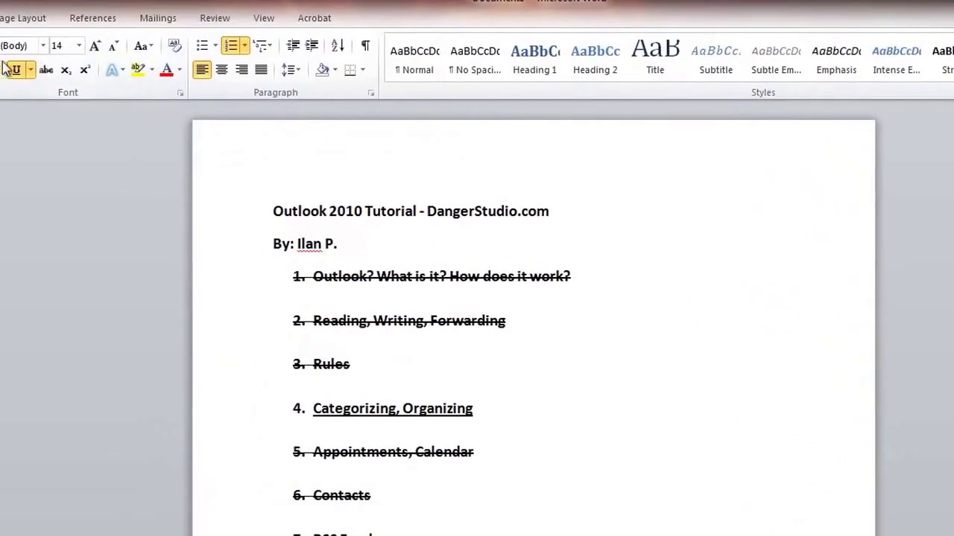
Strike through the Customizations, Closing and Categorizing, Organizing outline items.
click(49, 72)
drag(476, 450, 193, 387)
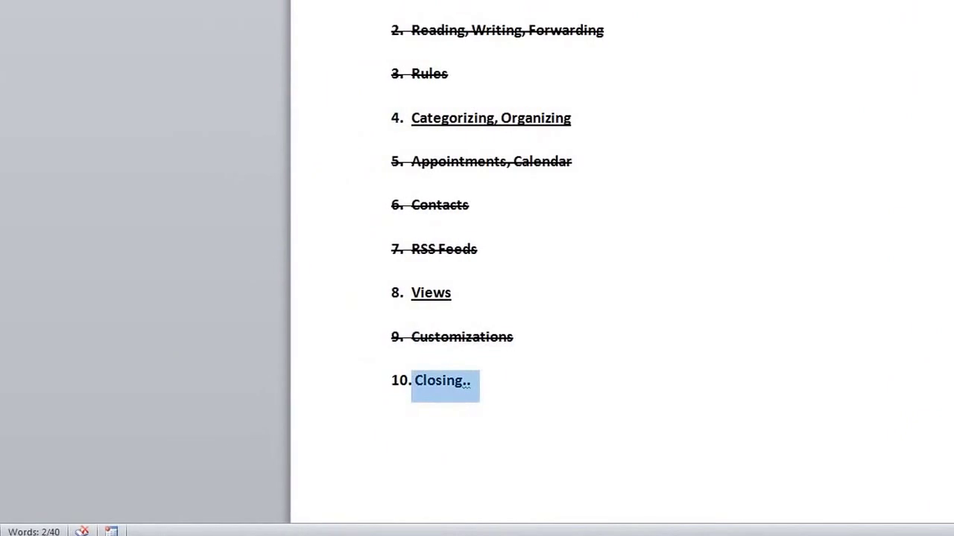
drag(618, 131, 0, 88)
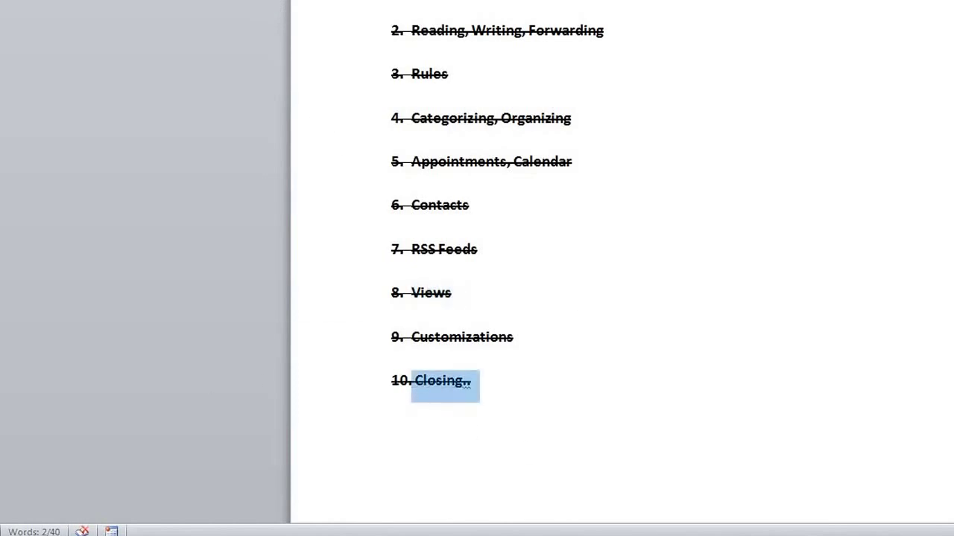
Deselect the outline text and minimize Word from its title-bar menu.
click(639, 189)
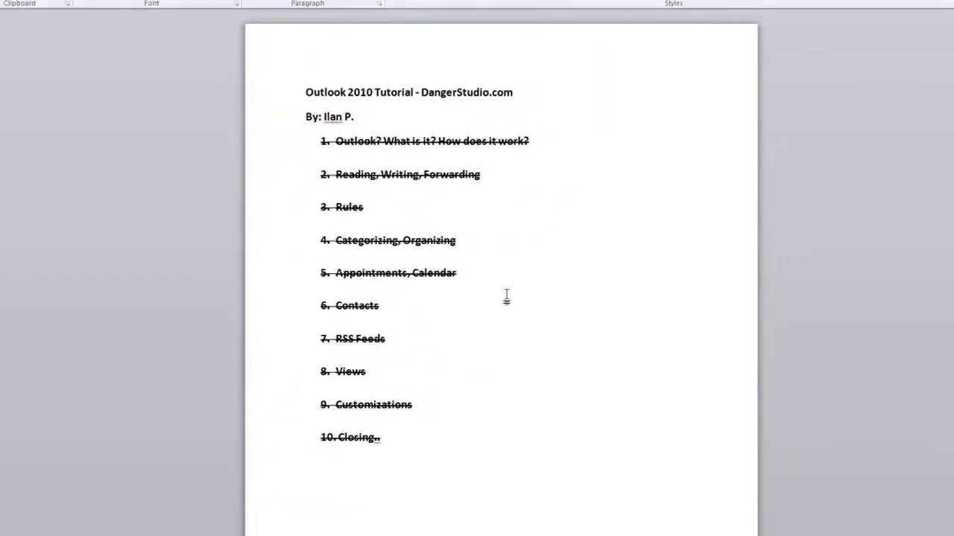
right_click(269, 1)
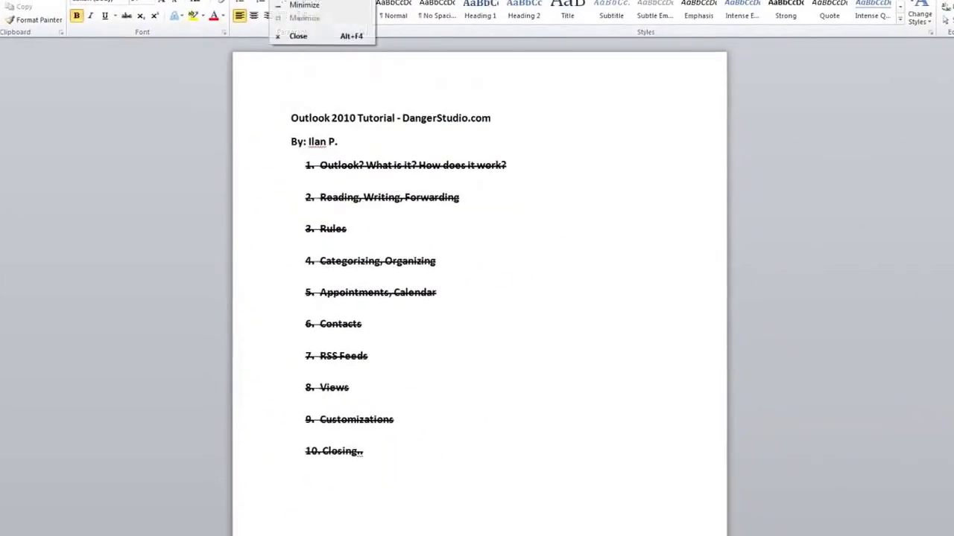
click(312, 9)
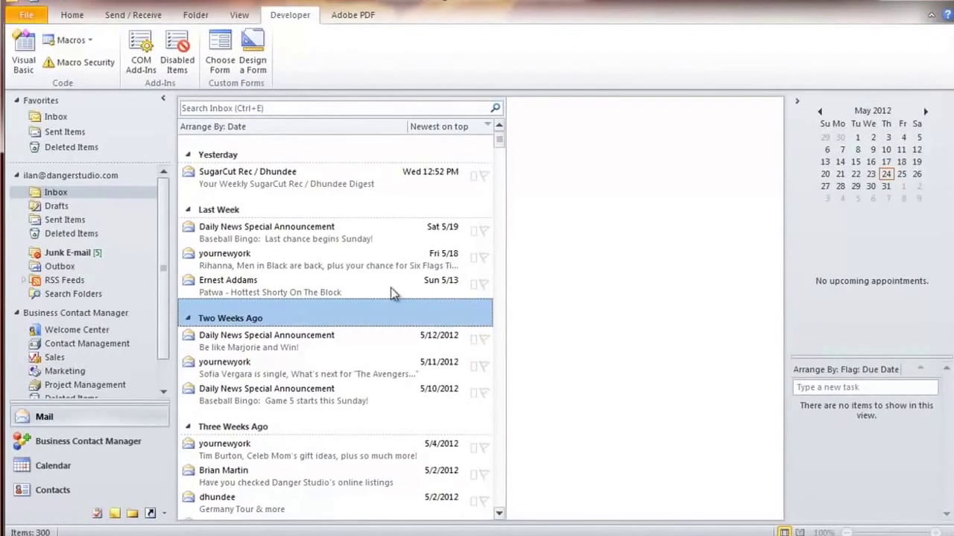
Read the Patwa and 4/14 comedy tickets messages, then open the weekly SugarCut digest.
click(276, 283)
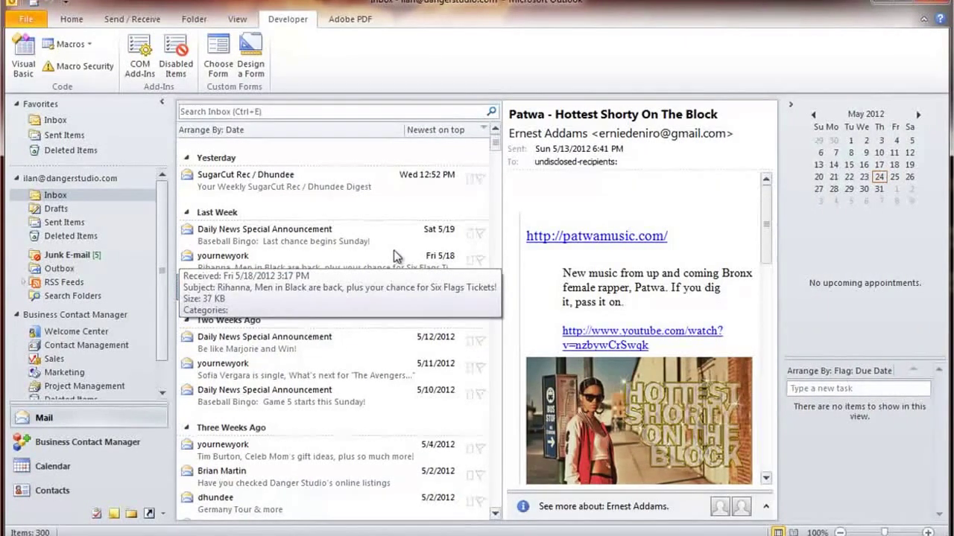
scroll(311, 258, down, 15)
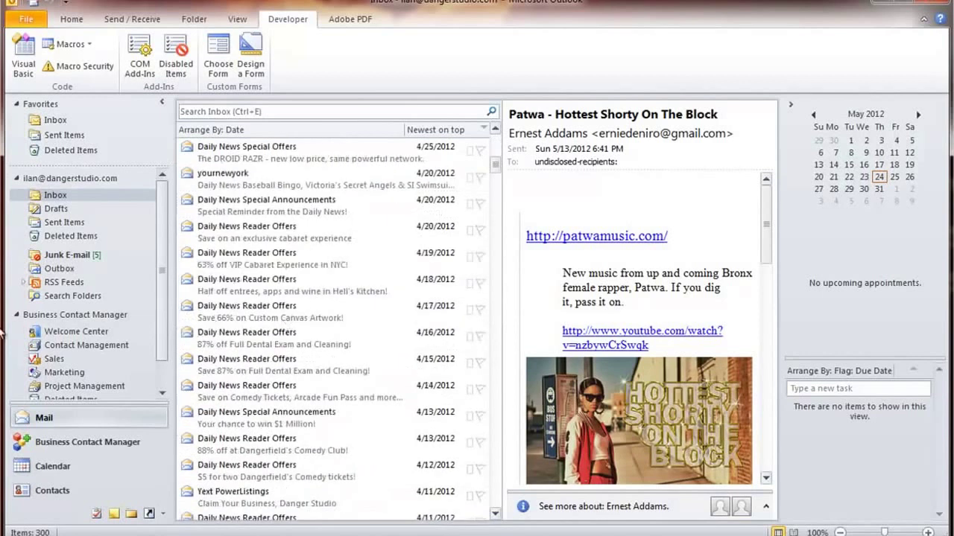
scroll(161, 308, down, 2)
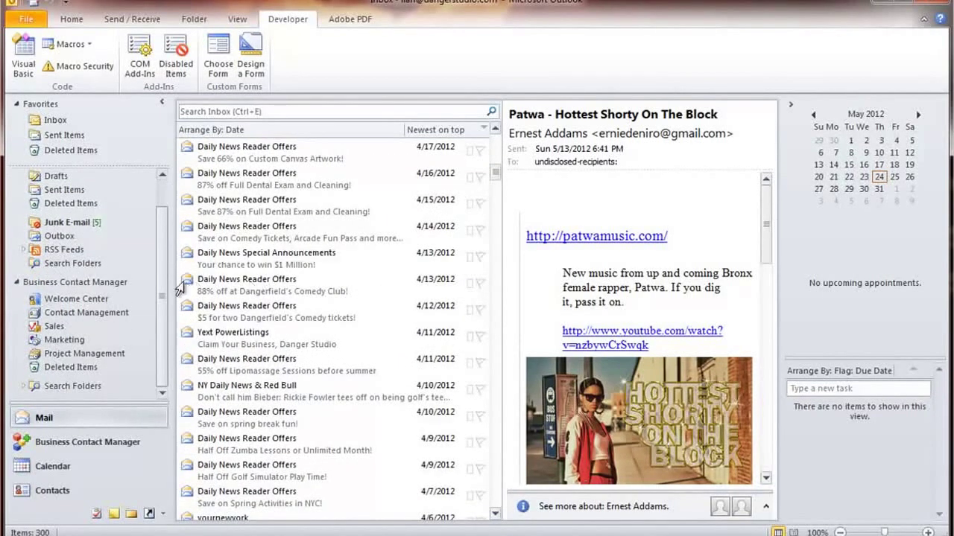
scroll(163, 237, up, 2)
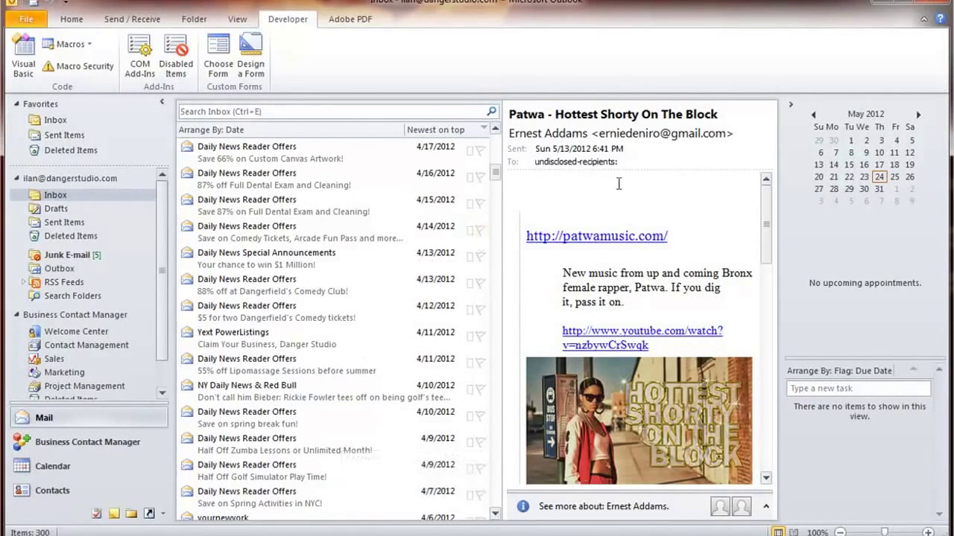
click(72, 19)
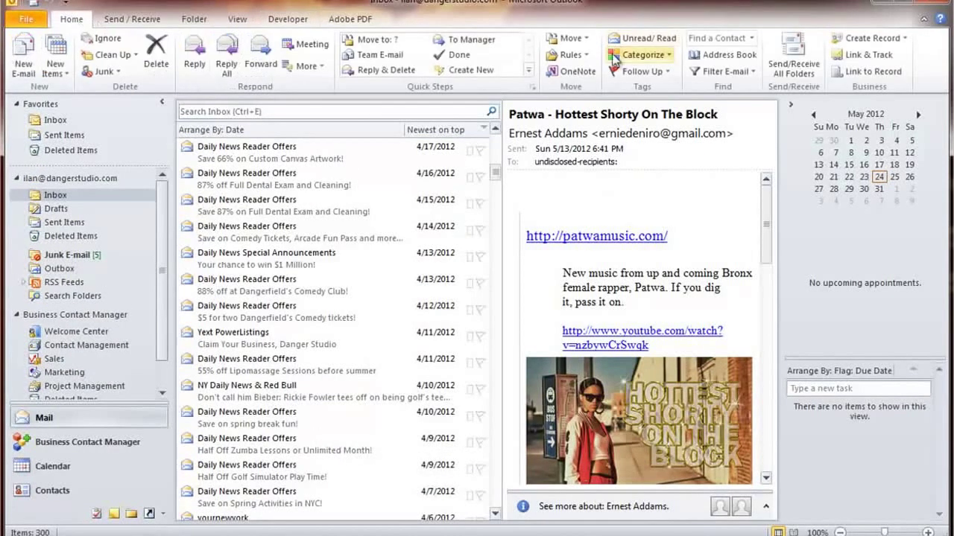
click(259, 243)
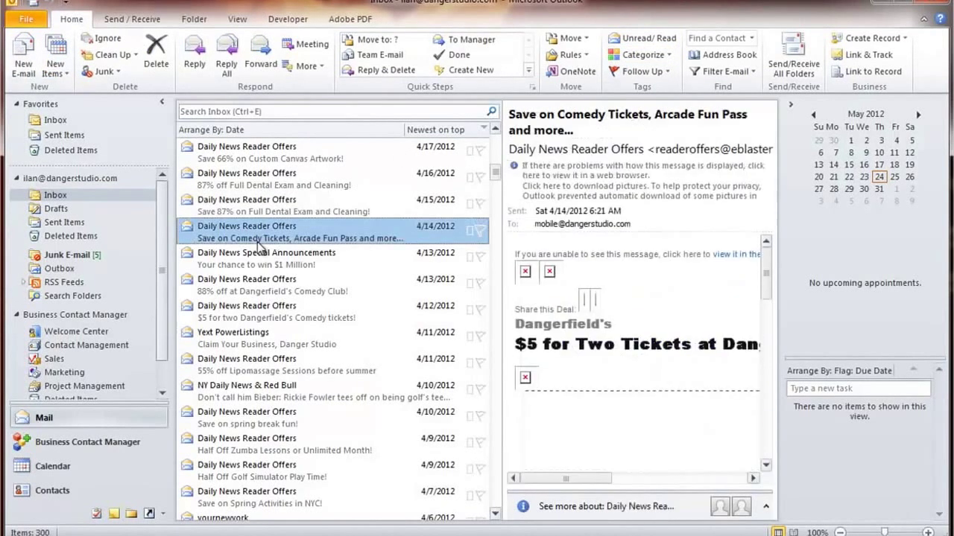
scroll(417, 240, up, 10)
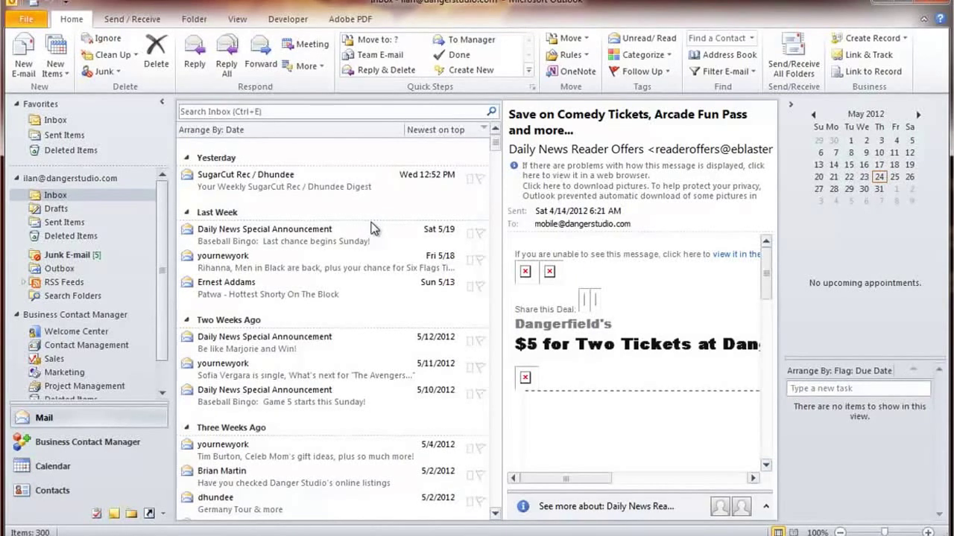
click(328, 196)
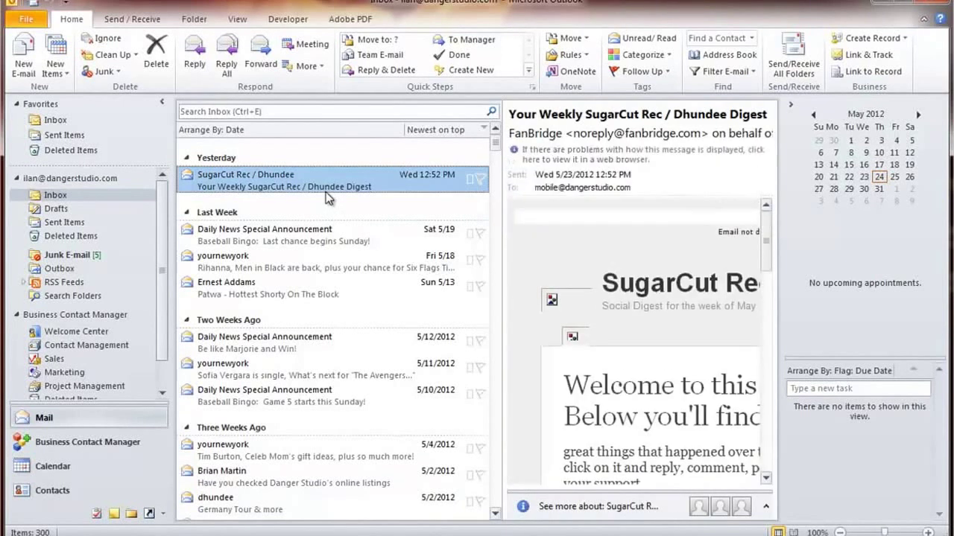